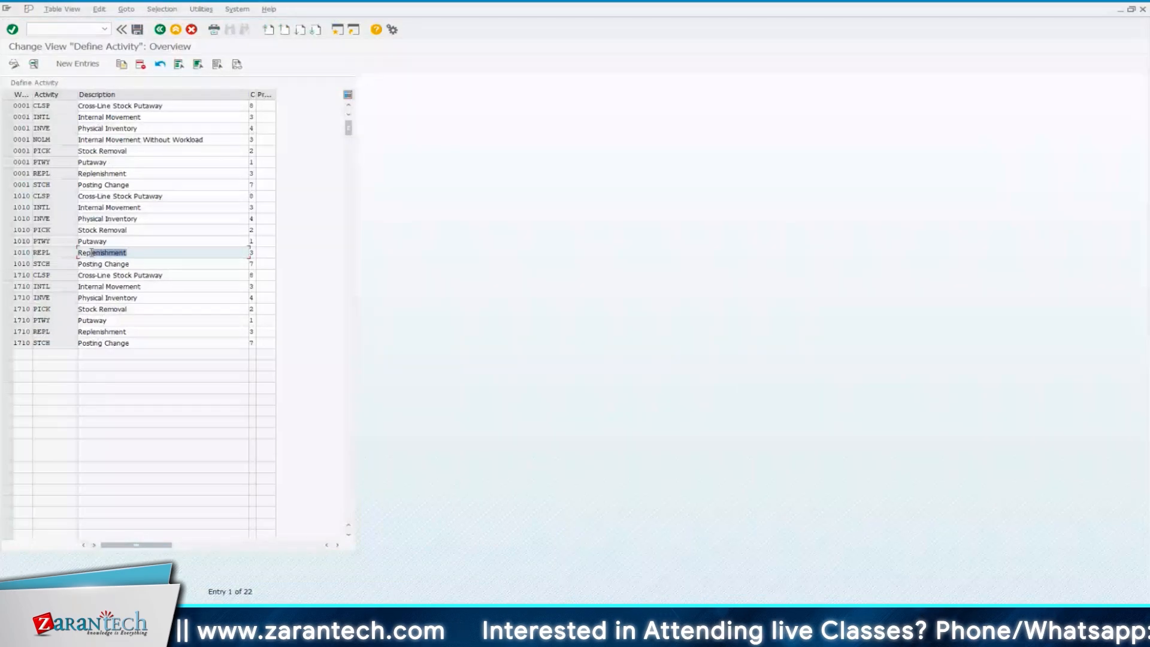
Leave the activity definitions and open the Define Activity Areas customizing activity under Master Data
{"action": "left_click", "coordinate": [140, 117]}
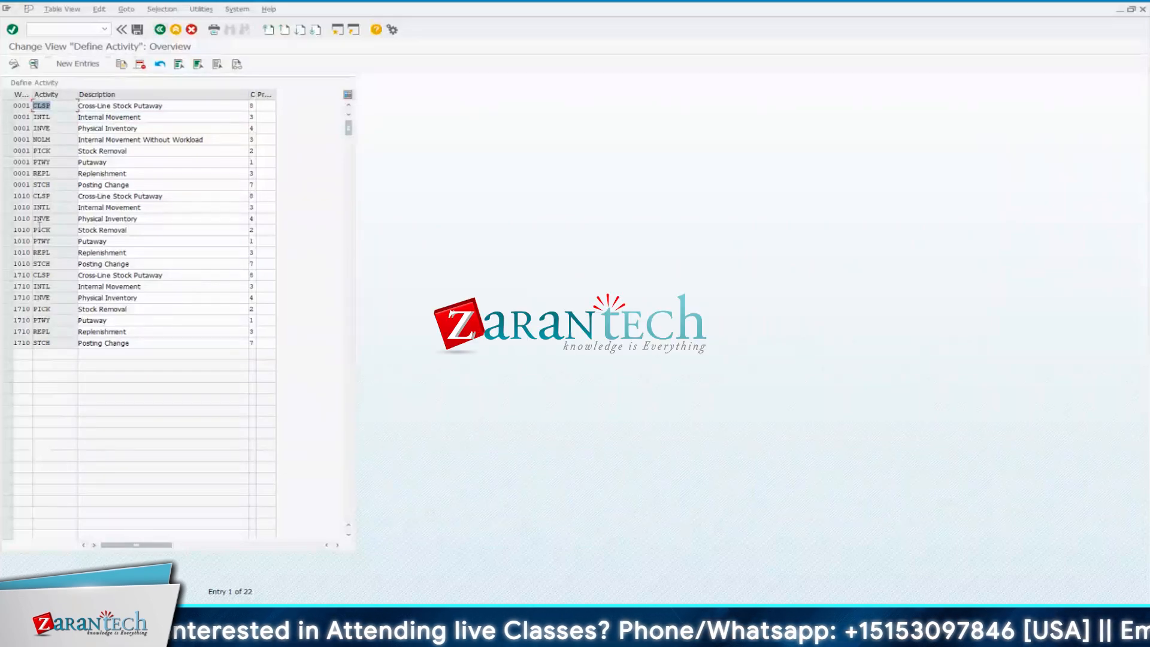
{"action": "left_click", "coordinate": [160, 30]}
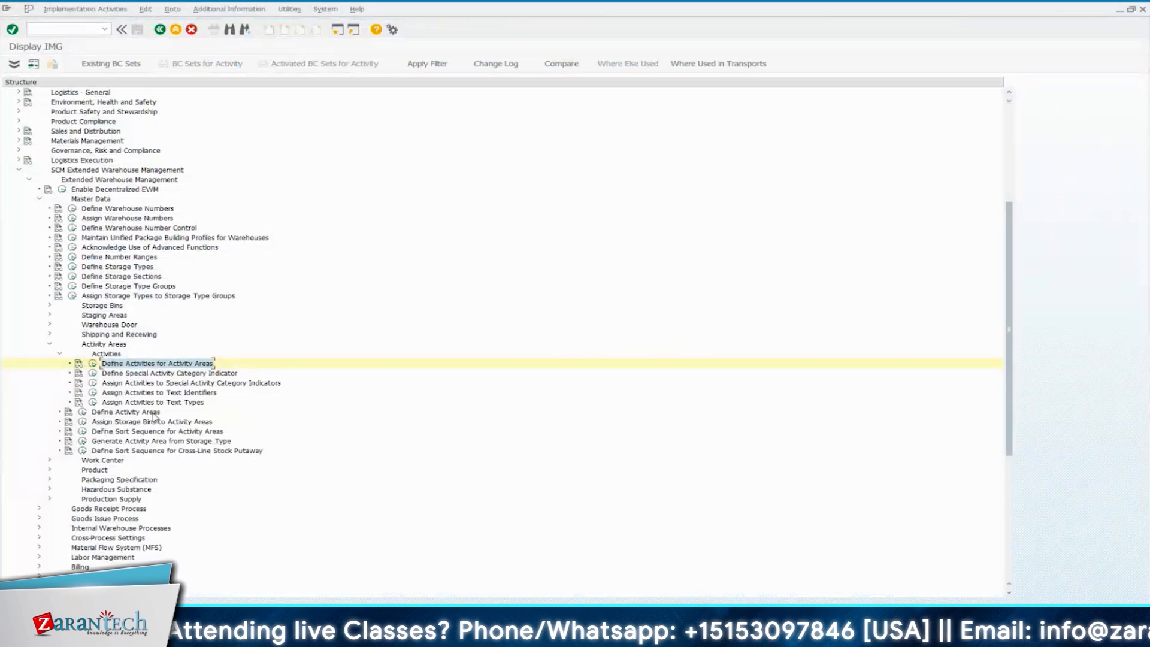
{"action": "left_click", "coordinate": [126, 412]}
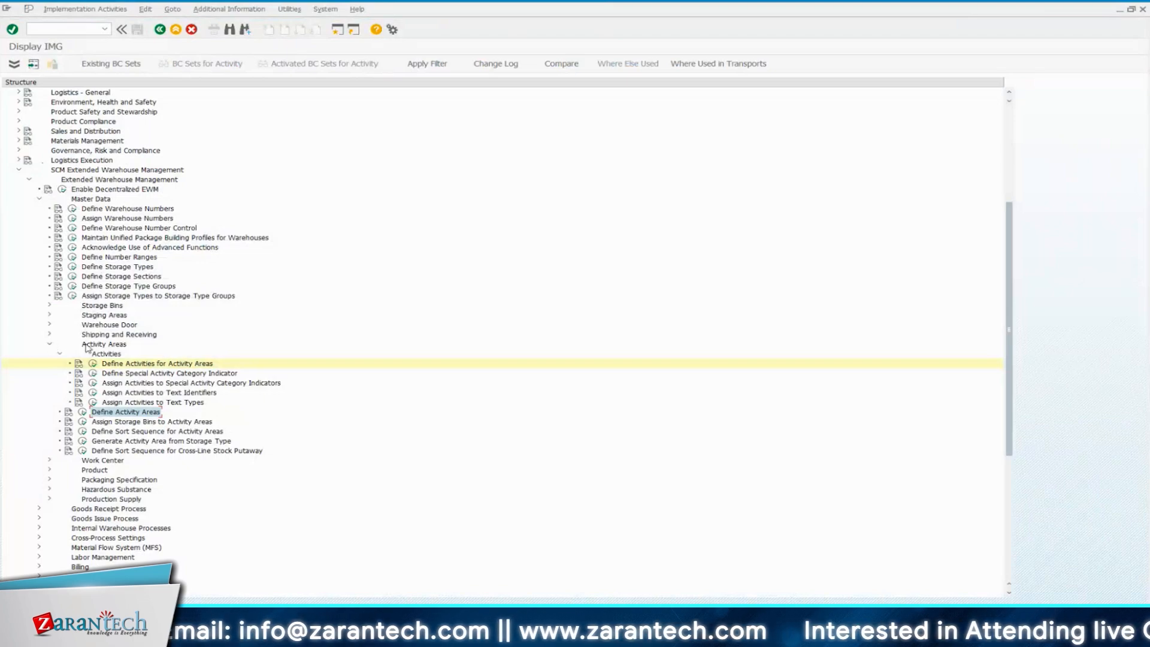
{"action": "left_click", "coordinate": [114, 345]}
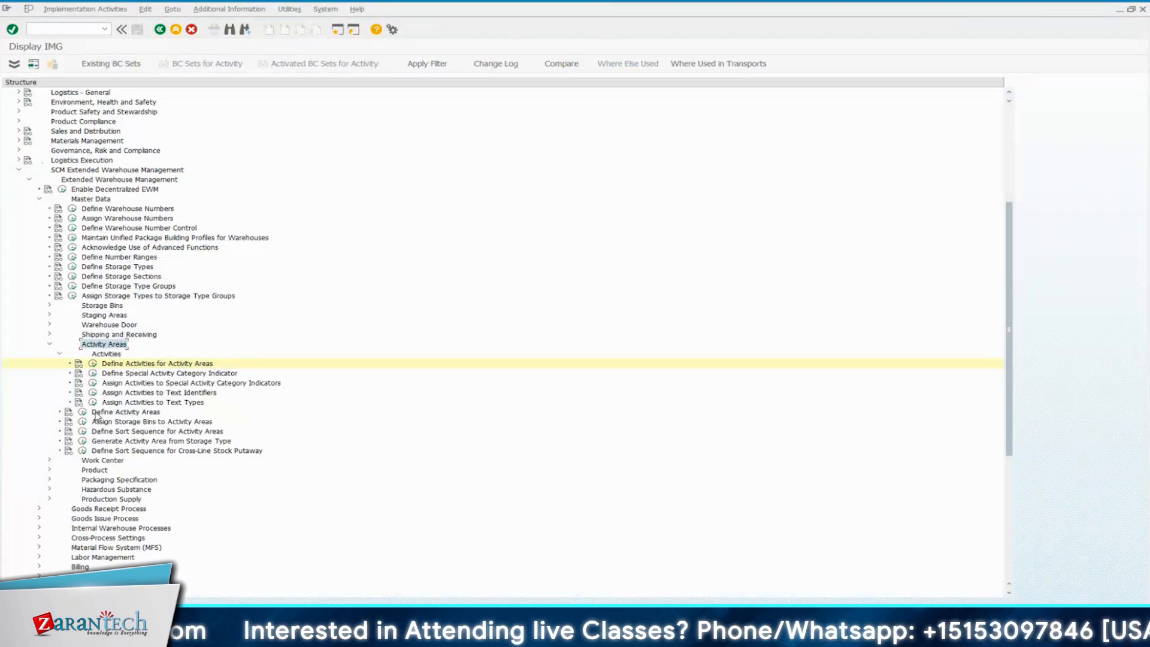
{"action": "left_click", "coordinate": [84, 412]}
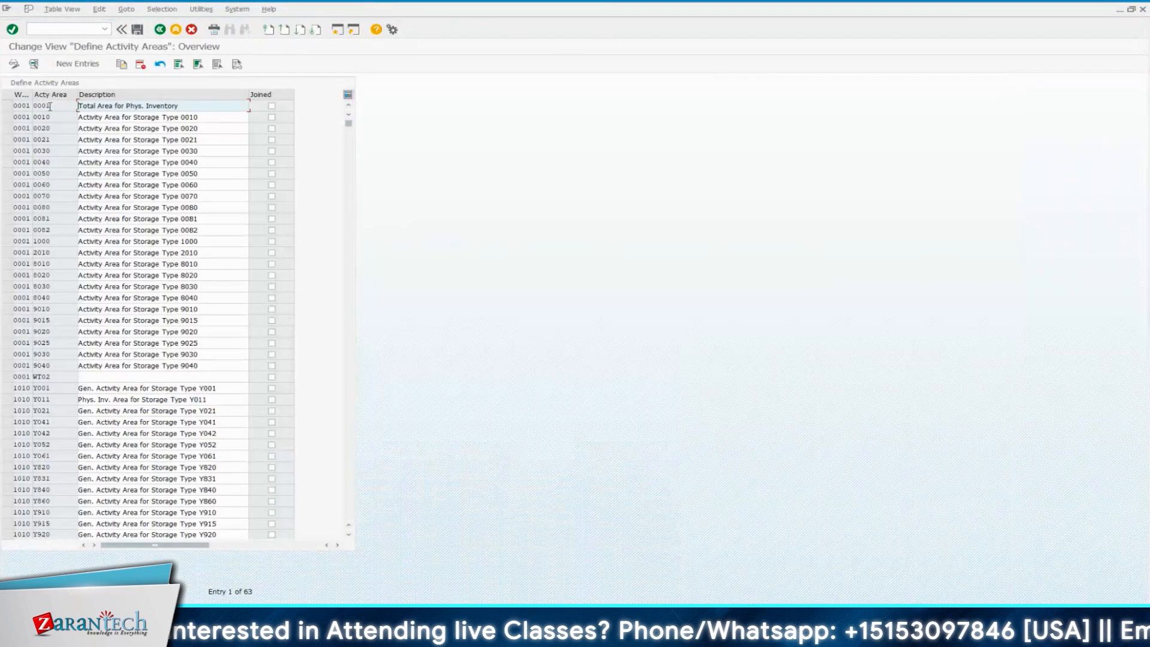
Widen the Warehouse Number column and look through the activity areas defined for warehouses 0001, 1010 and 1710
{"action": "left_click_drag", "start_coordinate": [32, 95], "coordinate": [91, 95]}
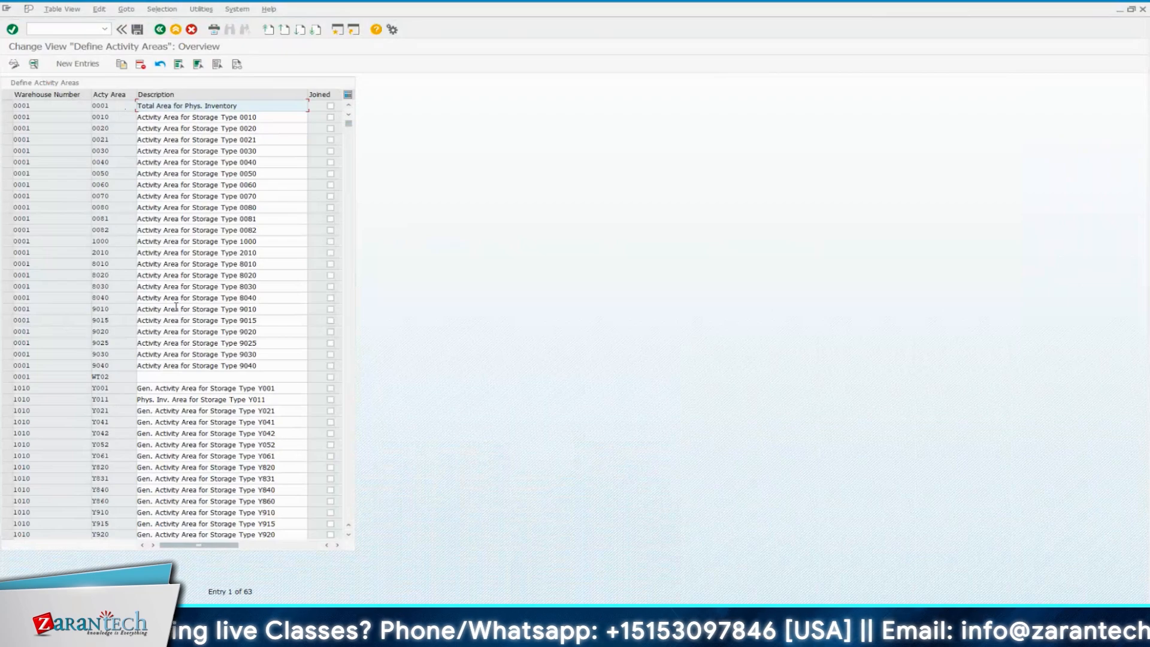
{"action": "scroll", "coordinate": [176, 307], "scroll_direction": "down", "scroll_amount": 2}
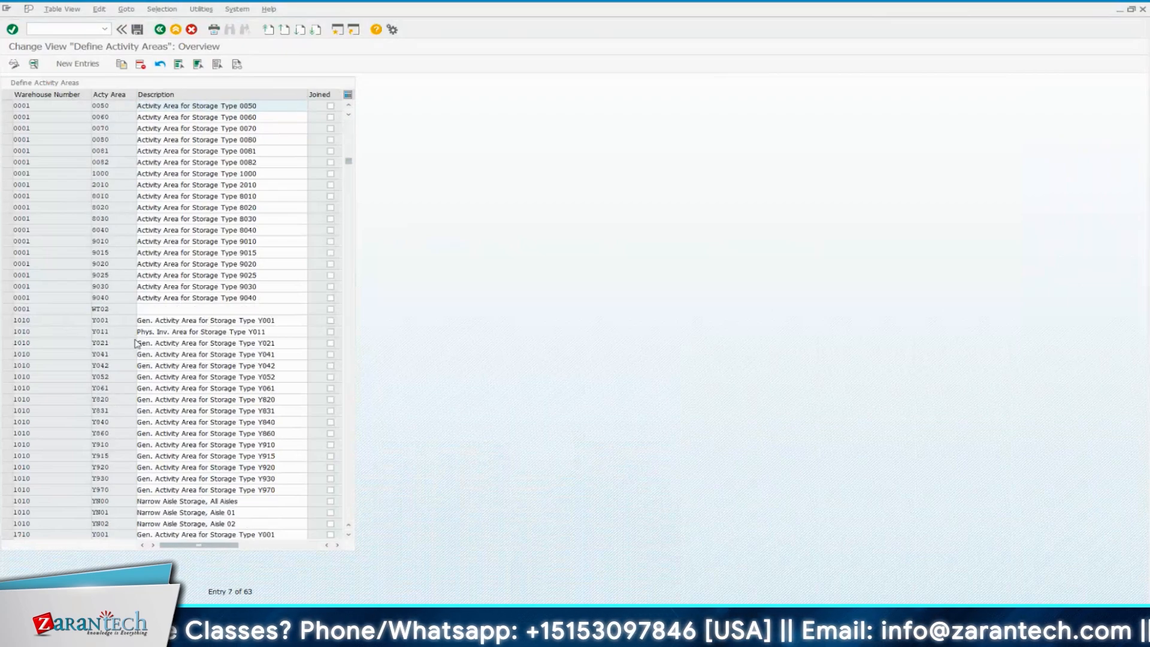
{"action": "scroll", "coordinate": [135, 339], "scroll_direction": "down", "scroll_amount": 3}
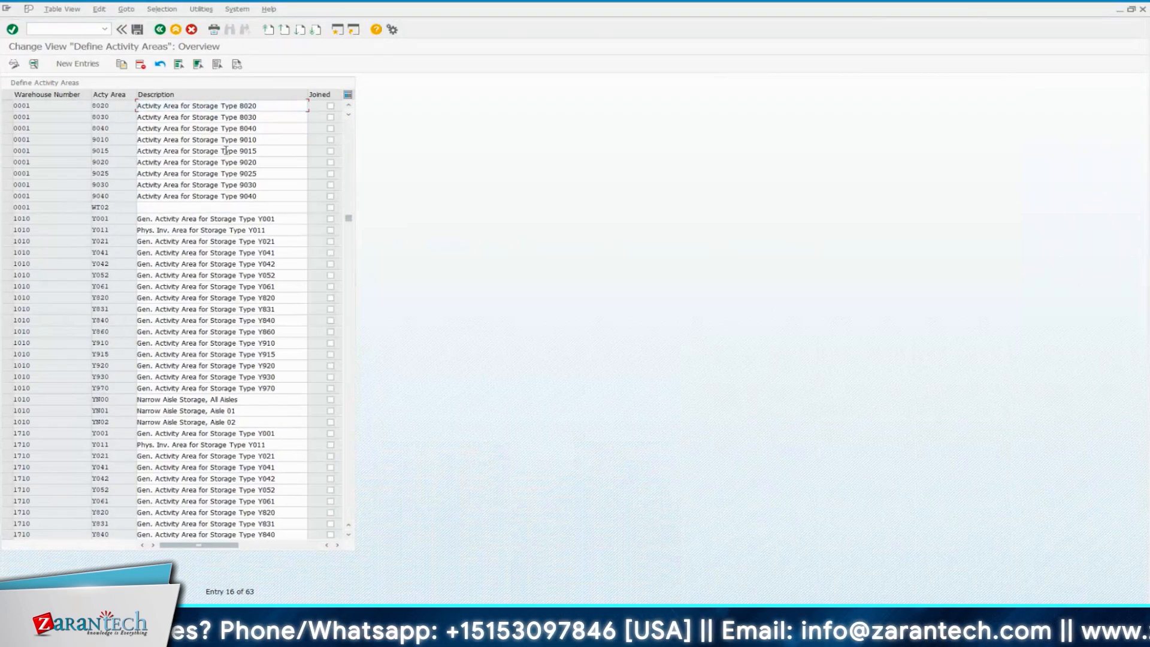
{"action": "scroll", "coordinate": [136, 111], "scroll_direction": "down", "scroll_amount": 1}
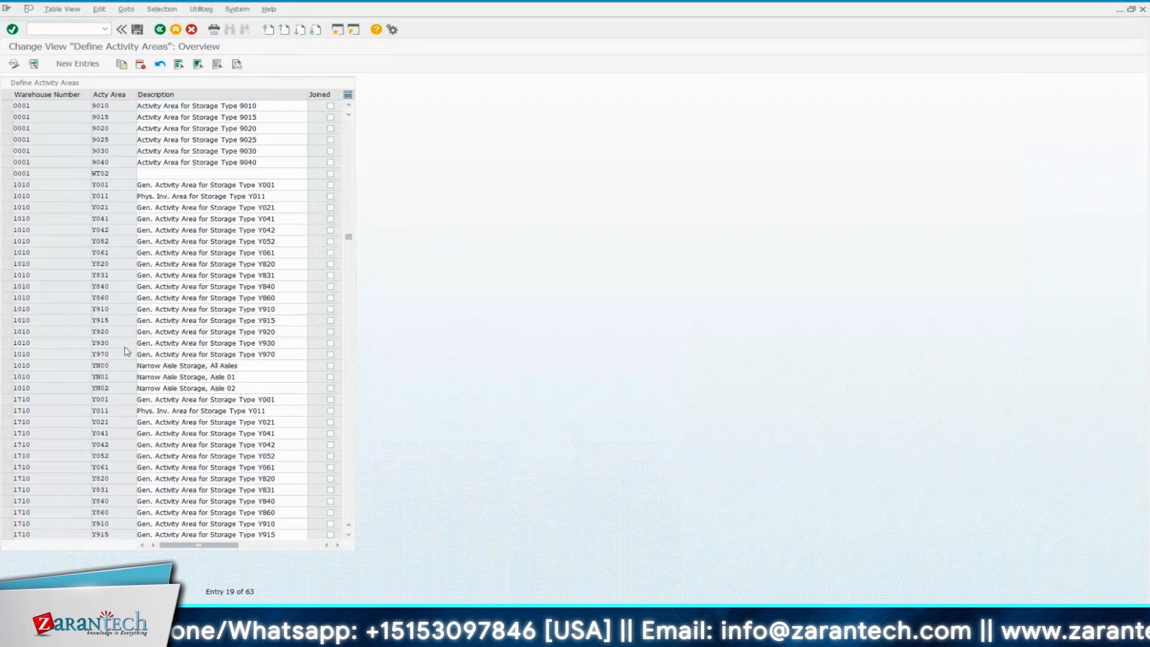
{"action": "scroll", "coordinate": [126, 352], "scroll_direction": "down", "scroll_amount": 3}
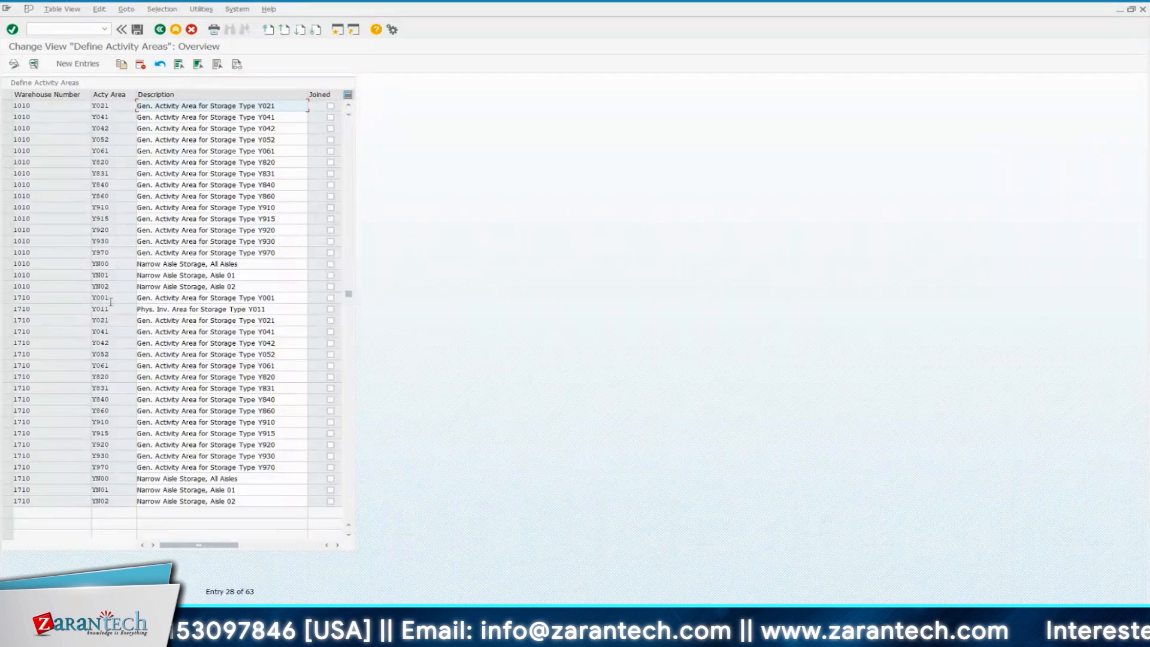
Open Assign Storage Bins to Activity Areas and examine the storage type and aisle assignments of each activity area
{"action": "left_click", "coordinate": [160, 29]}
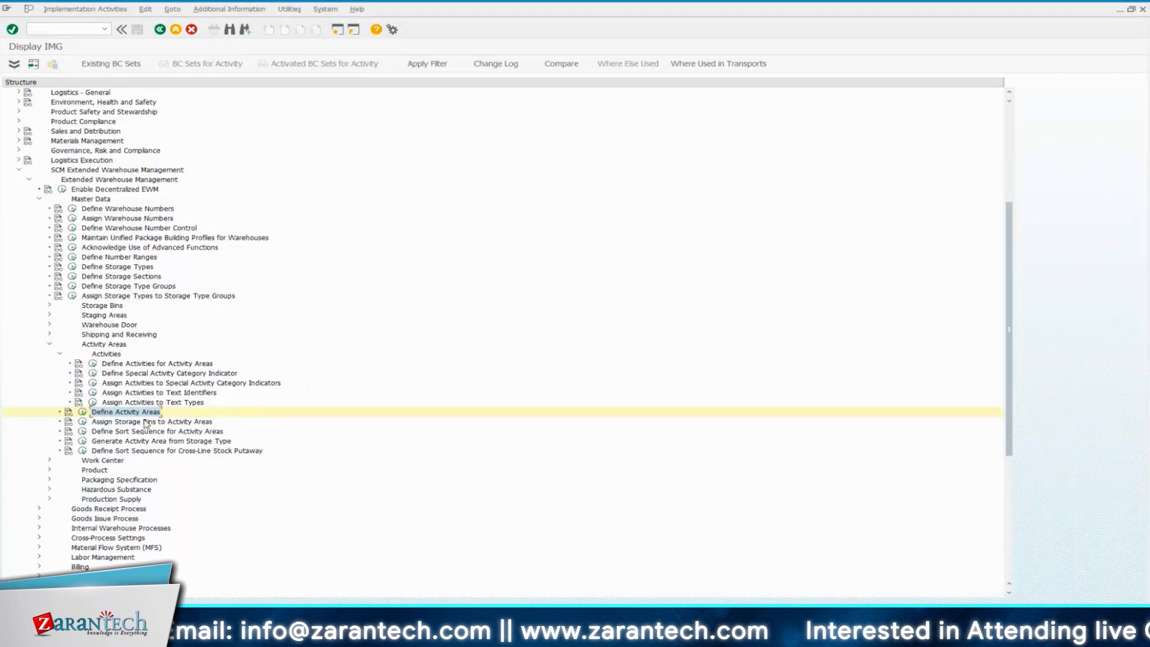
{"action": "left_click", "coordinate": [82, 422]}
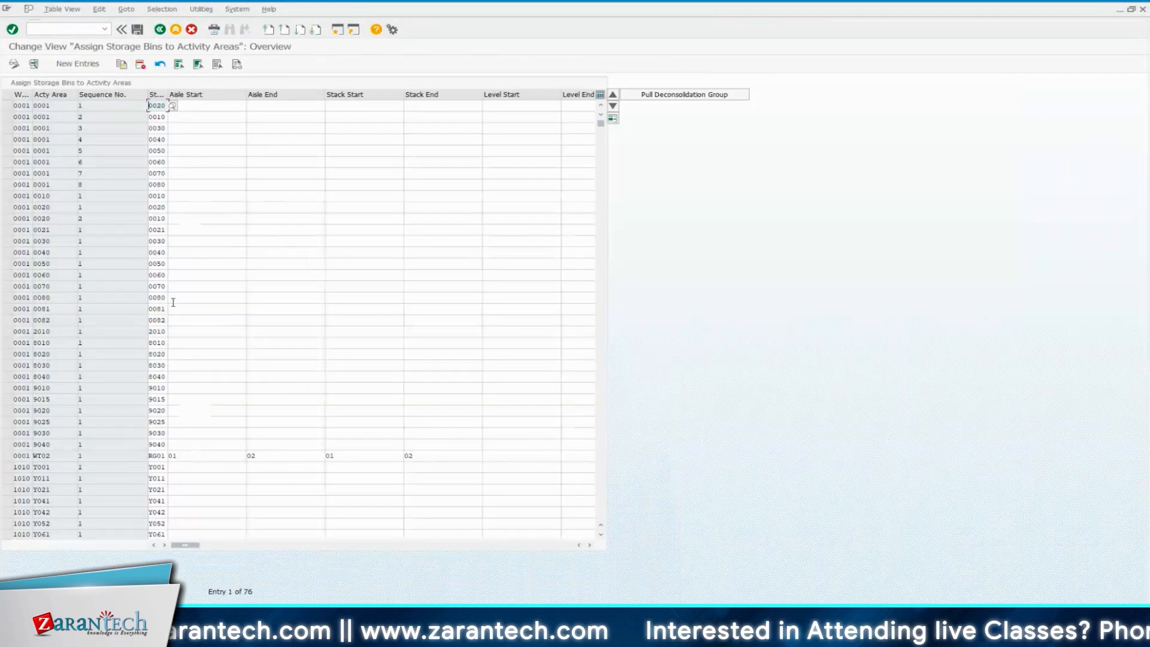
{"action": "scroll", "coordinate": [174, 307], "scroll_direction": "down", "scroll_amount": 10}
{"action": "mouse_move", "coordinate": [185, 544]}
{"action": "left_mouse_down"}
{"action": "mouse_move", "coordinate": [465, 544]}
{"action": "mouse_move", "coordinate": [181, 552]}
{"action": "left_mouse_up"}
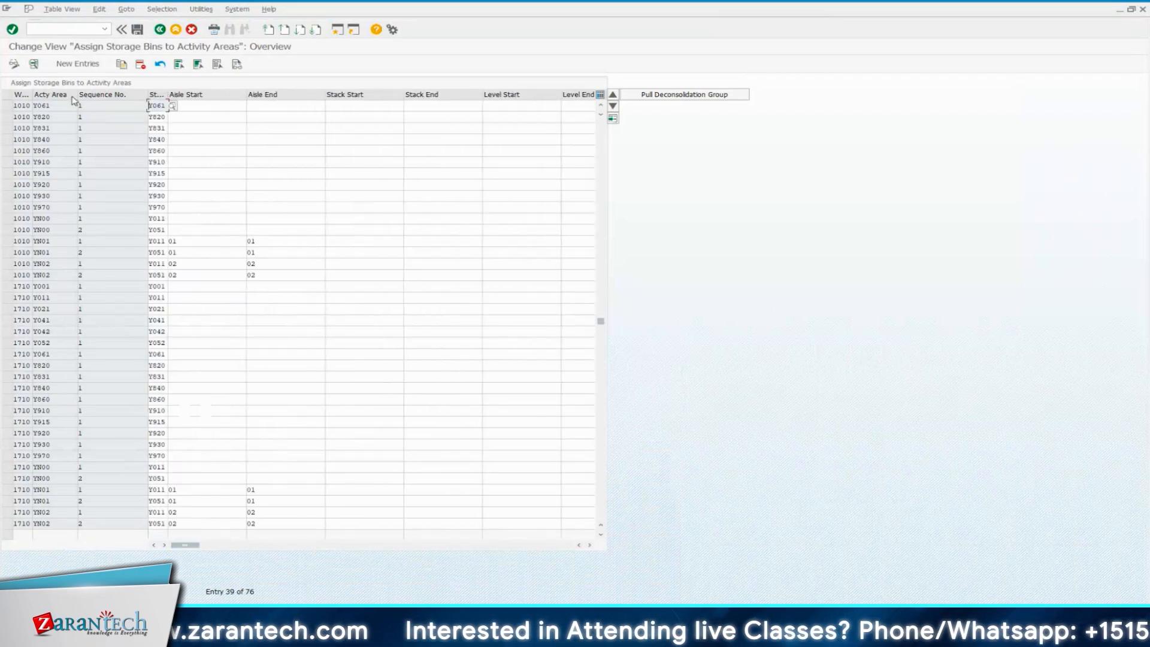
{"action": "scroll", "coordinate": [216, 270], "scroll_direction": "up", "scroll_amount": 1}
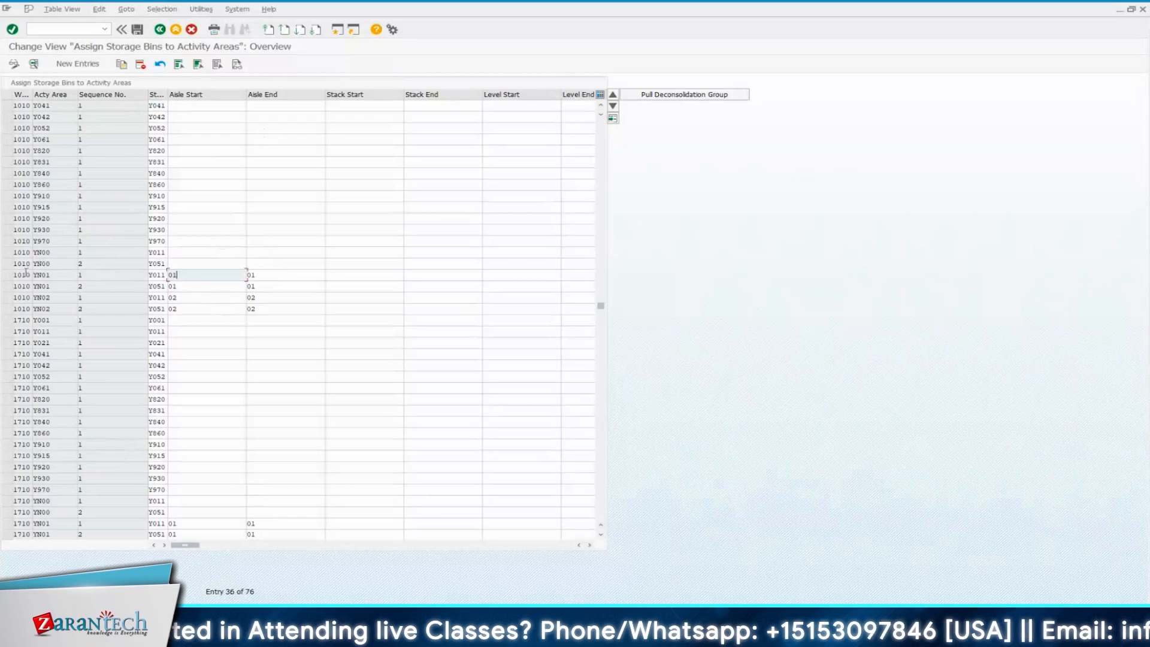
Mark the sequence 1 assignments of activity areas YN01 and YN02 in warehouse 1010 and WT02 in warehouse 0001 to examine their ranges
{"action": "left_click", "coordinate": [7, 274]}
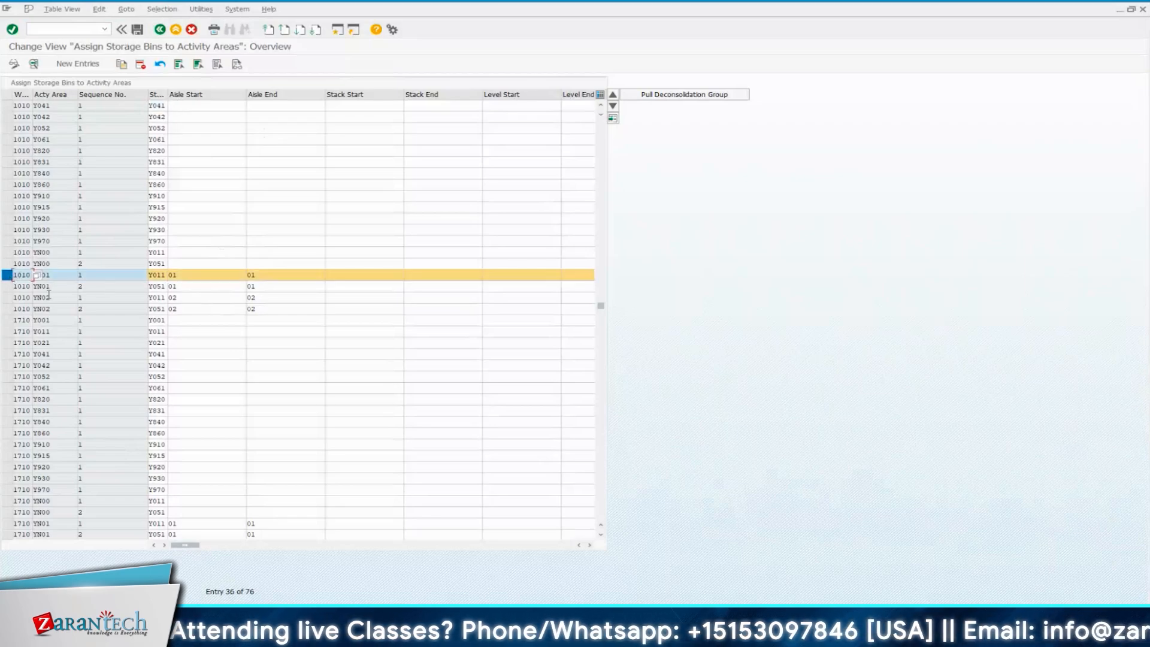
{"action": "left_click", "coordinate": [7, 298]}
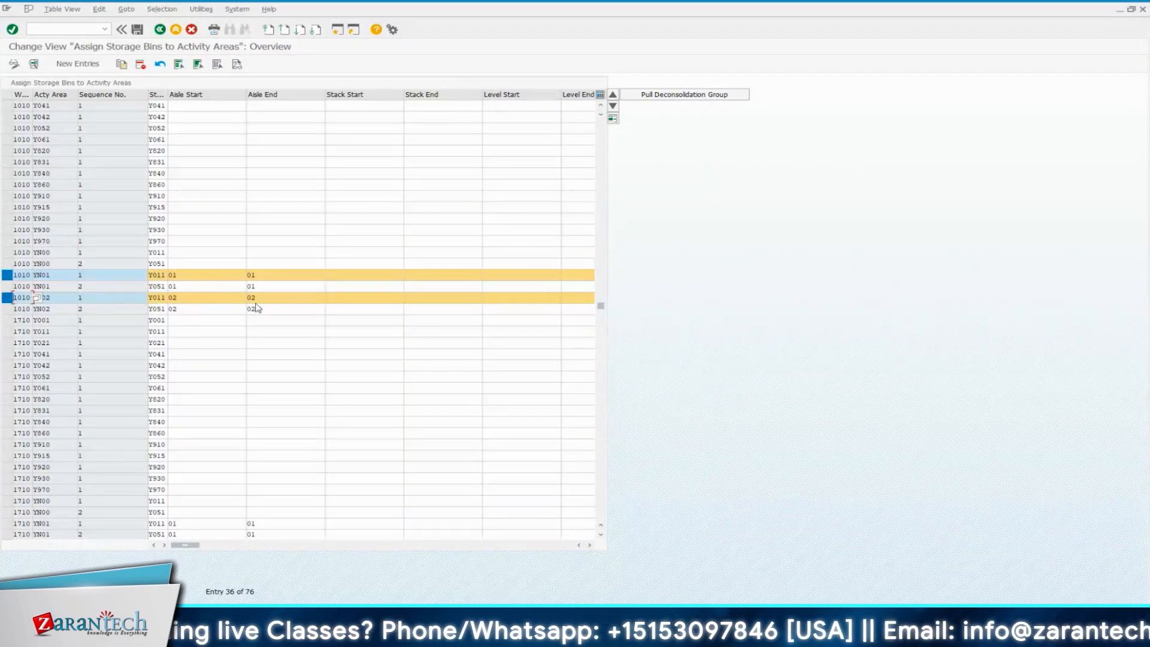
{"action": "scroll", "coordinate": [275, 473], "scroll_direction": "up", "scroll_amount": 3}
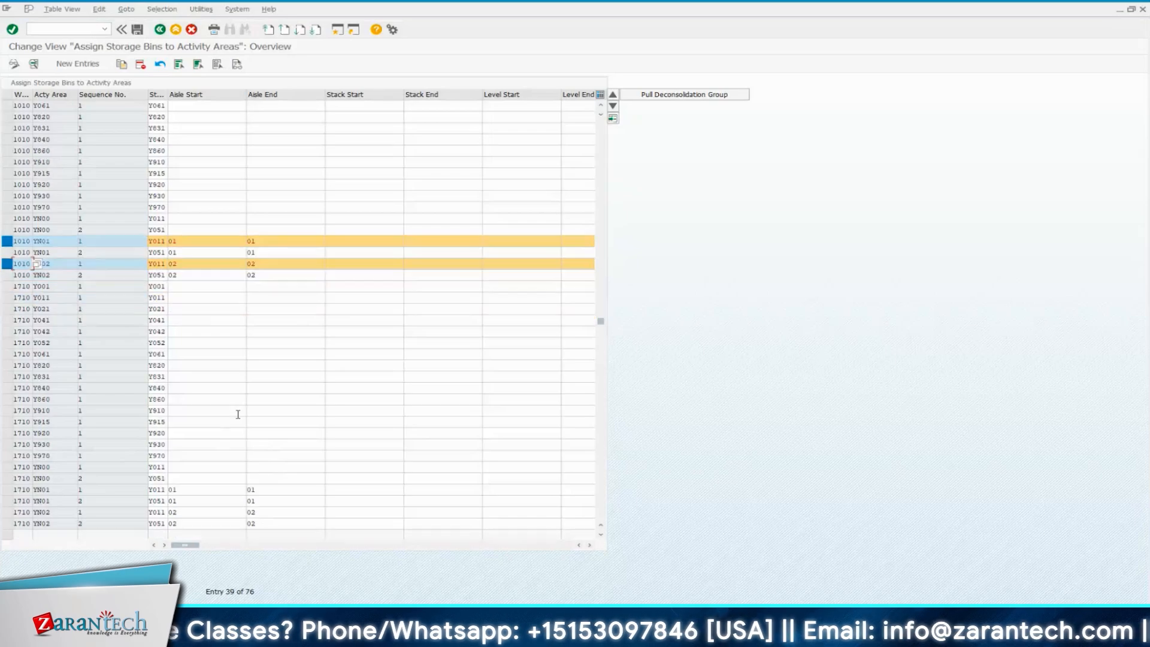
{"action": "scroll", "coordinate": [246, 422], "scroll_direction": "up", "scroll_amount": 3}
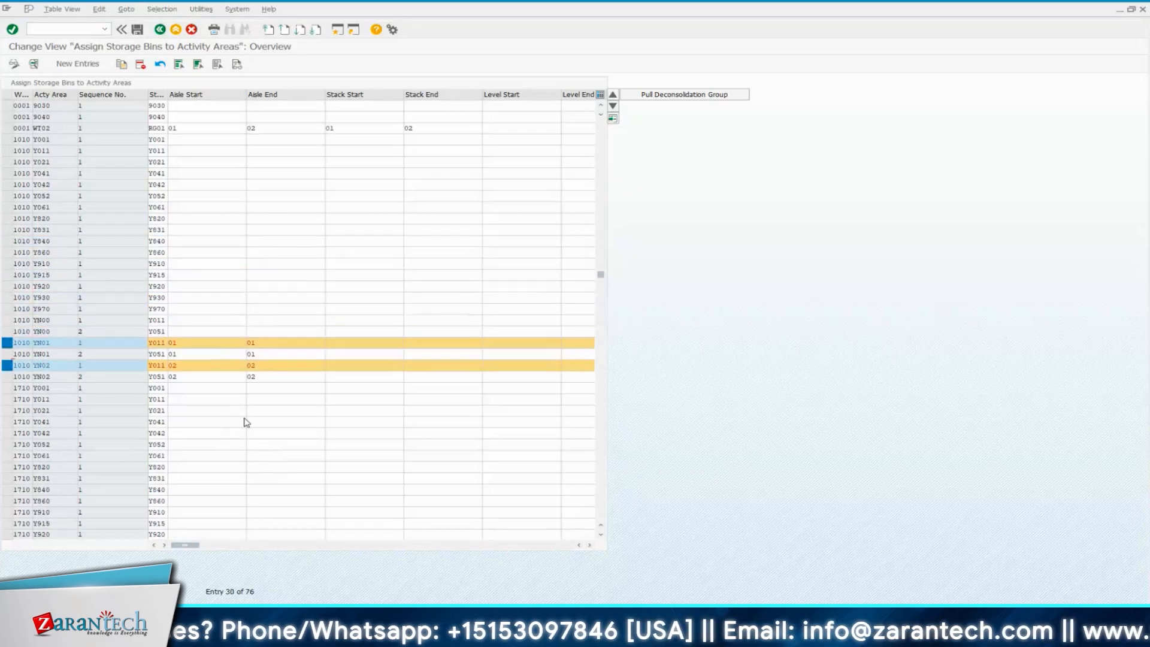
{"action": "left_click", "coordinate": [10, 197]}
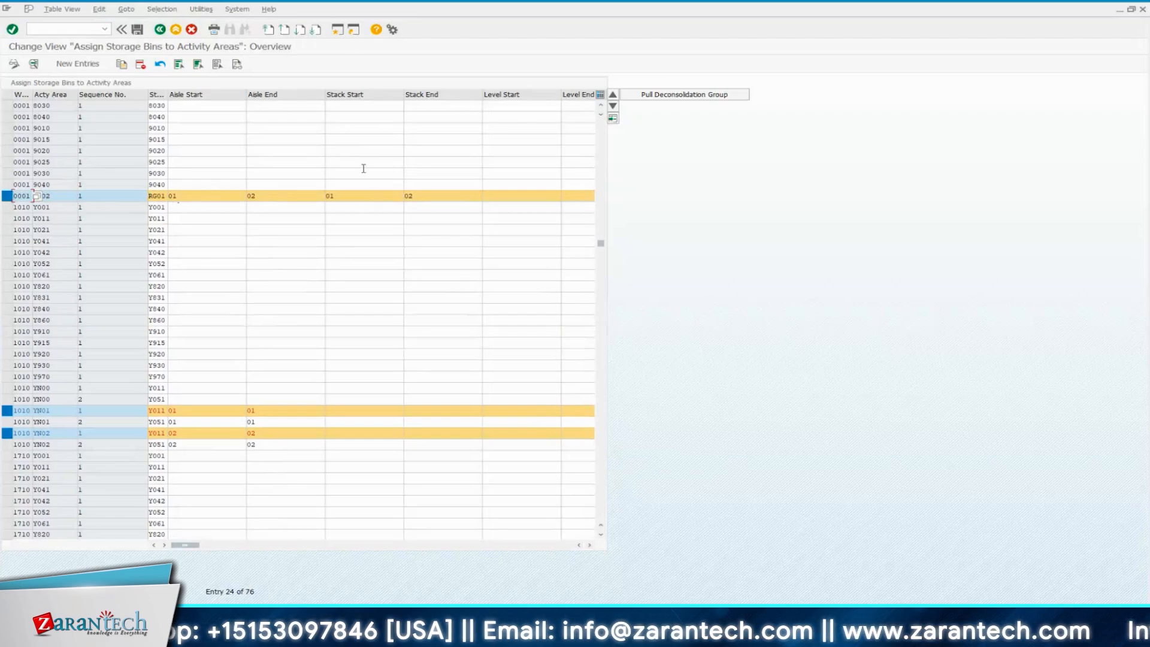
Return to the customizing structure, collapse the Activity Areas node and minimize the window to show the Activity Area slide
{"action": "key", "text": "F3"}
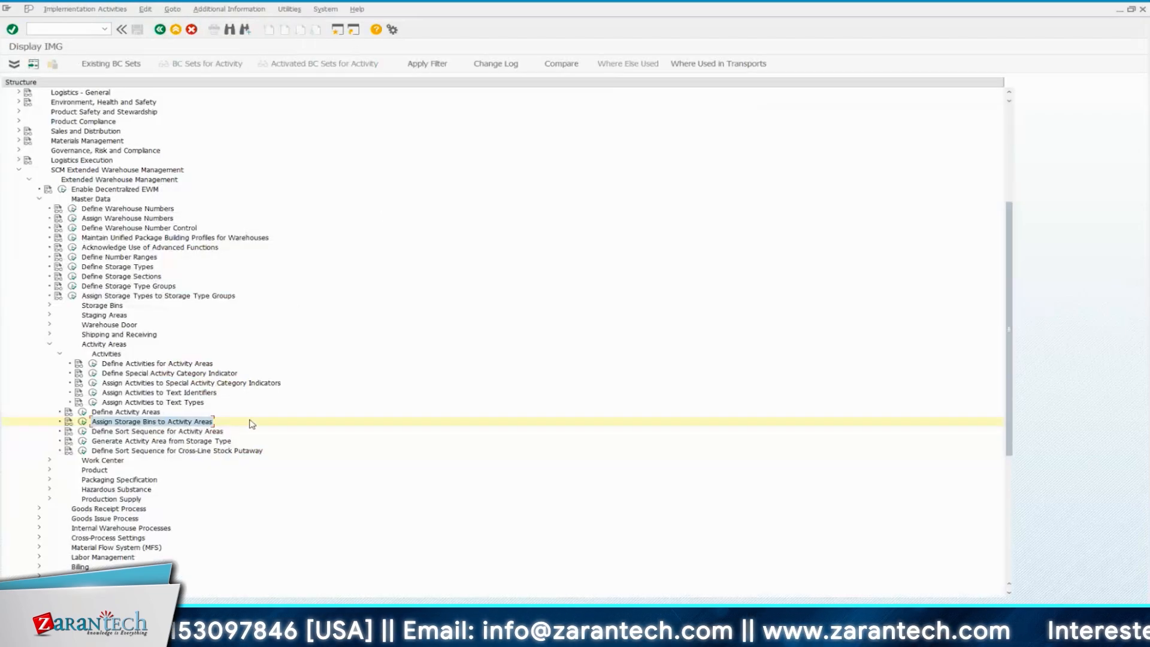
{"action": "left_click", "coordinate": [50, 344]}
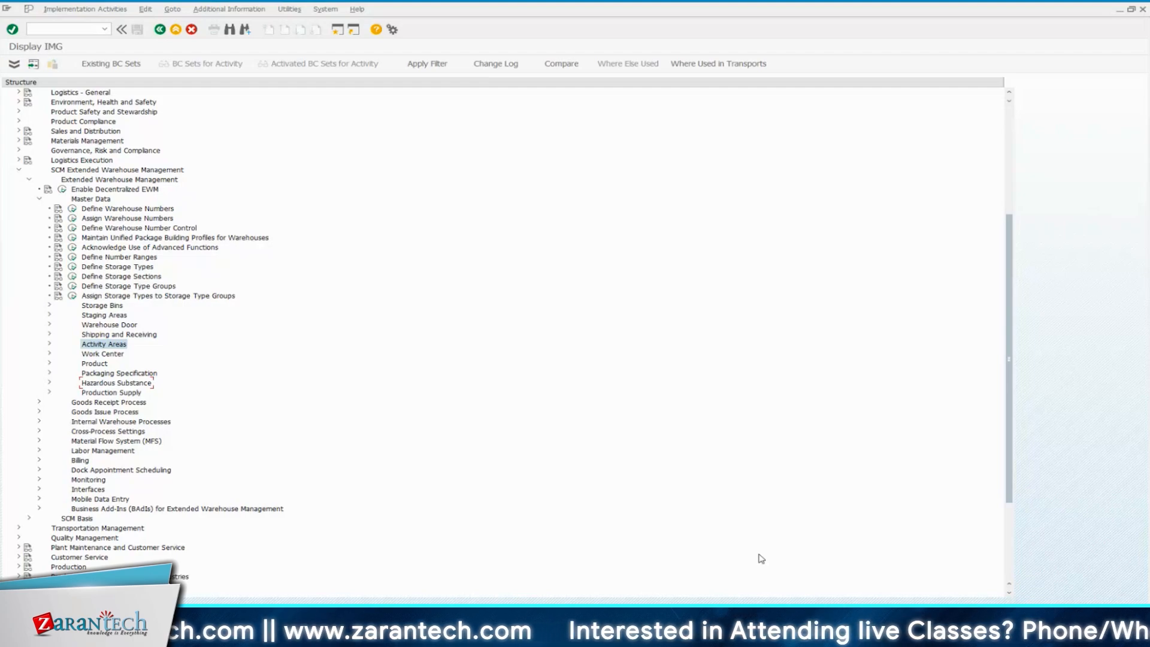
{"action": "left_click", "coordinate": [1119, 9]}
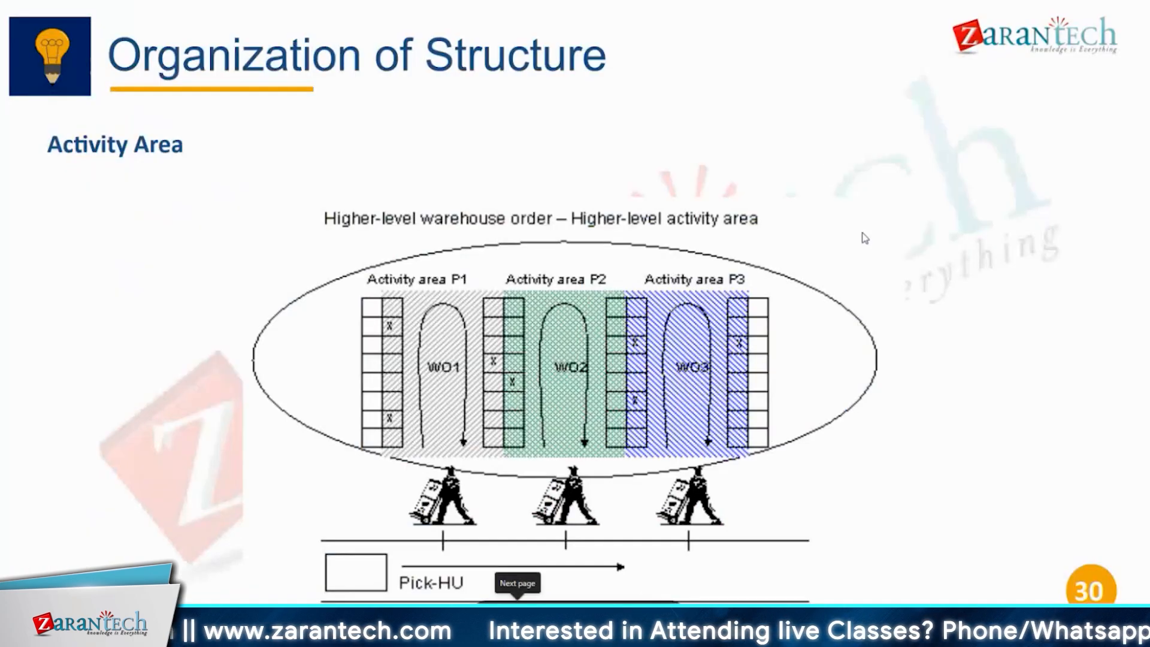
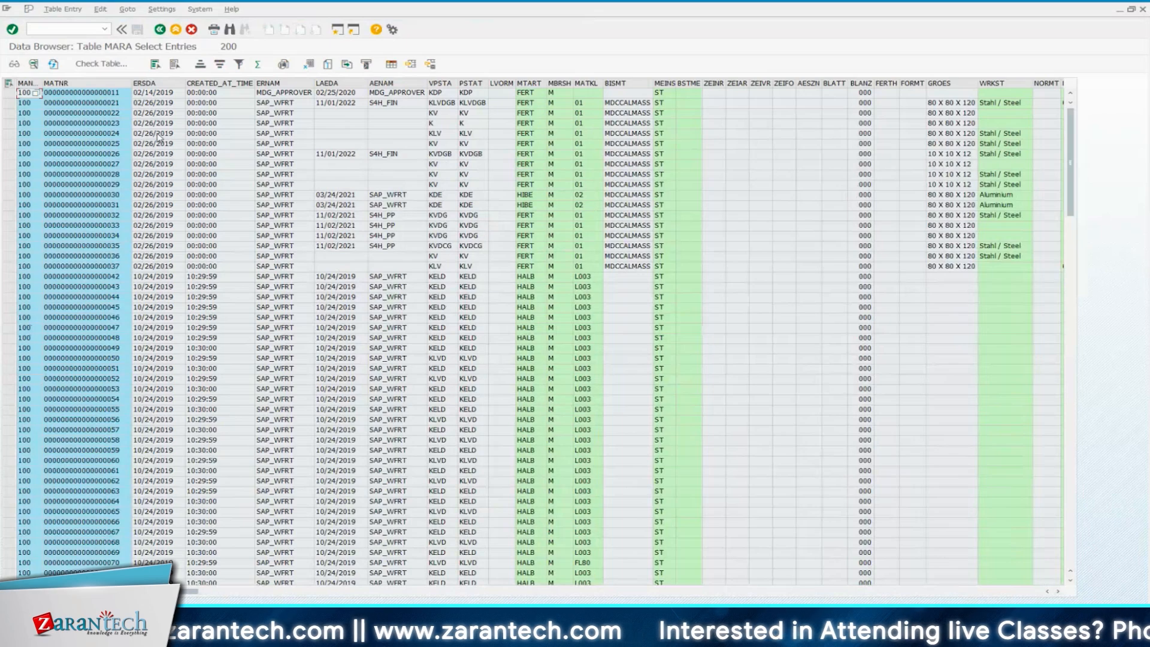
Open the Create Material transaction MM01 in a new session alongside the MARA entries
{"action": "left_click", "coordinate": [86, 28]}
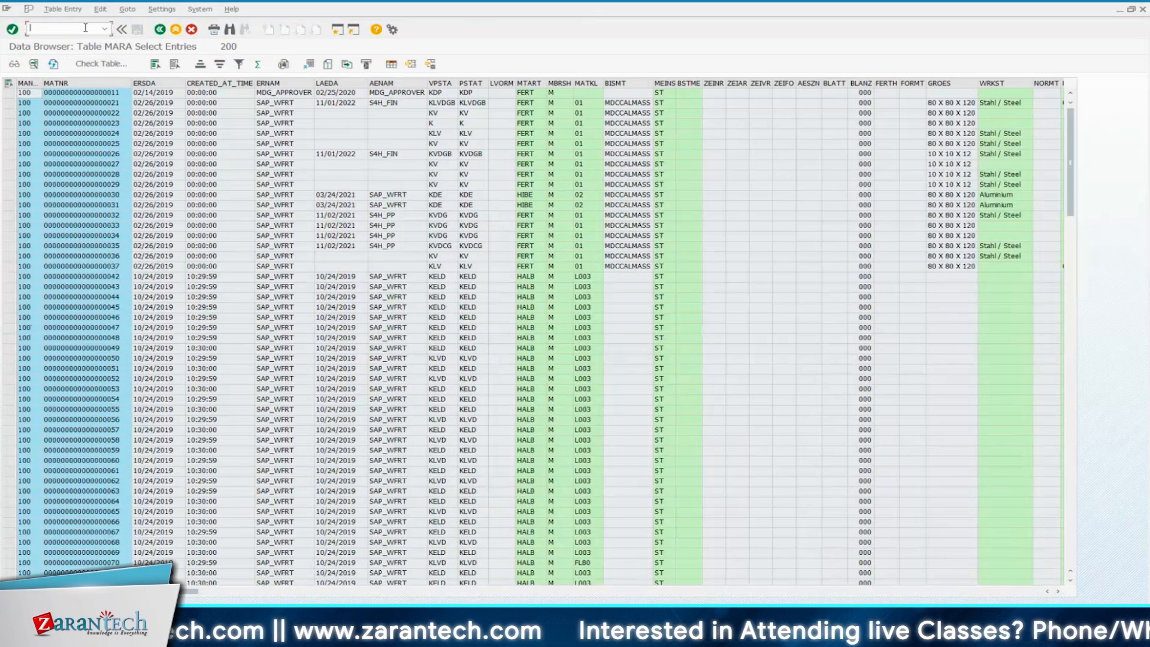
{"action": "type", "text": "/omm01"}
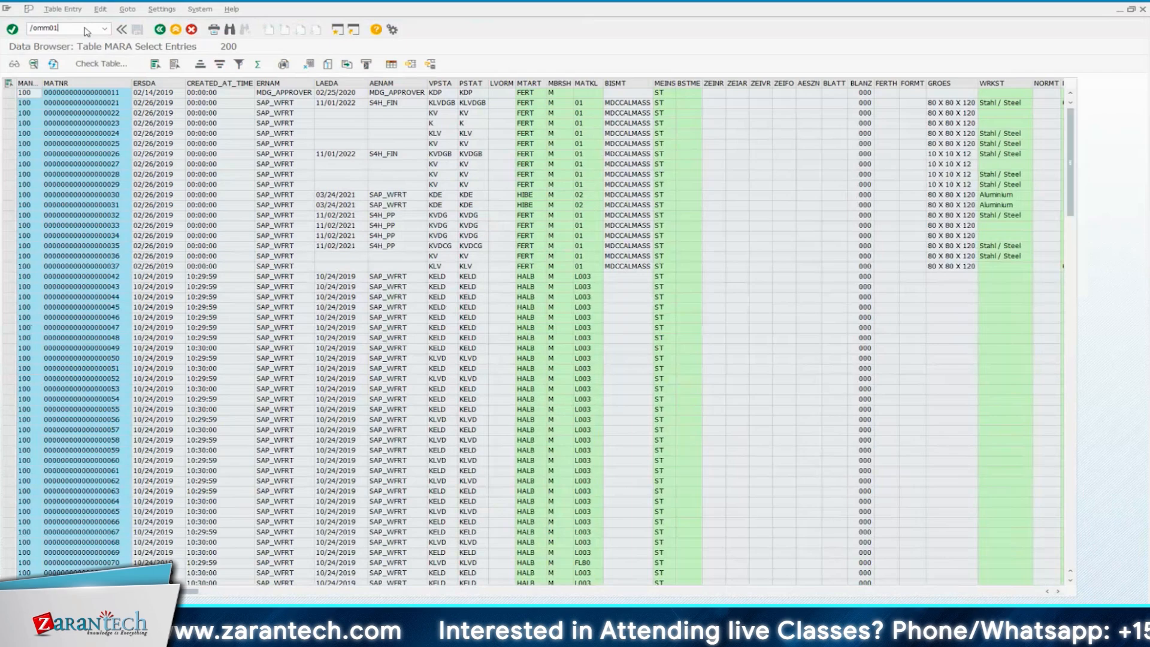
{"action": "key", "text": "Return"}
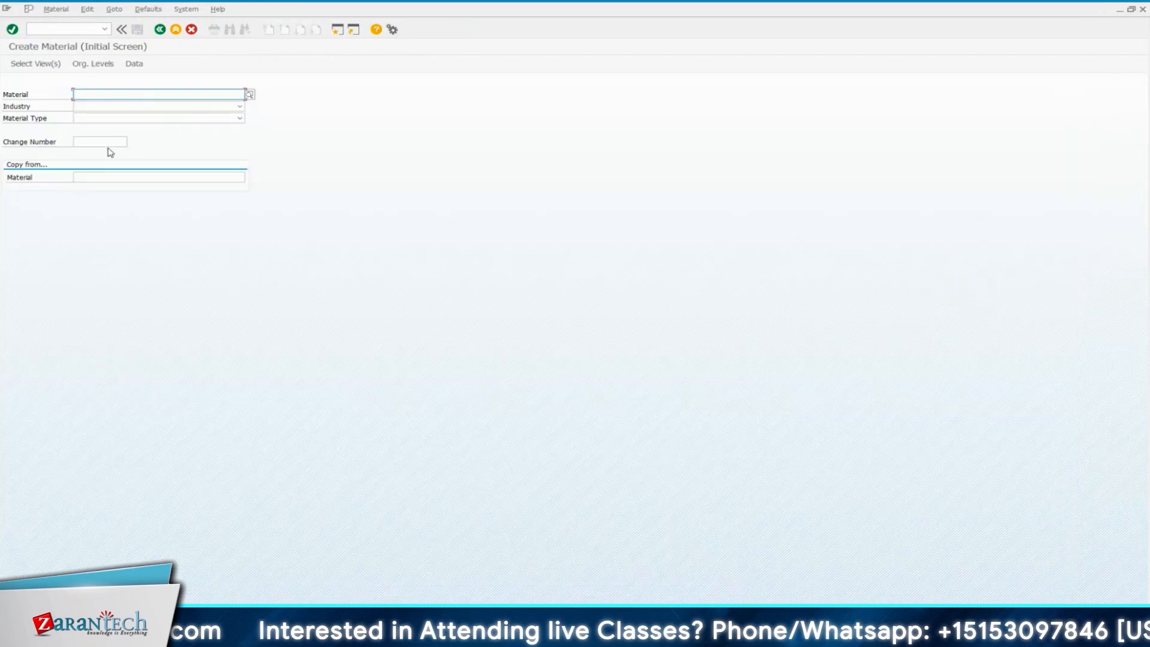
{"action": "left_click", "coordinate": [71, 27]}
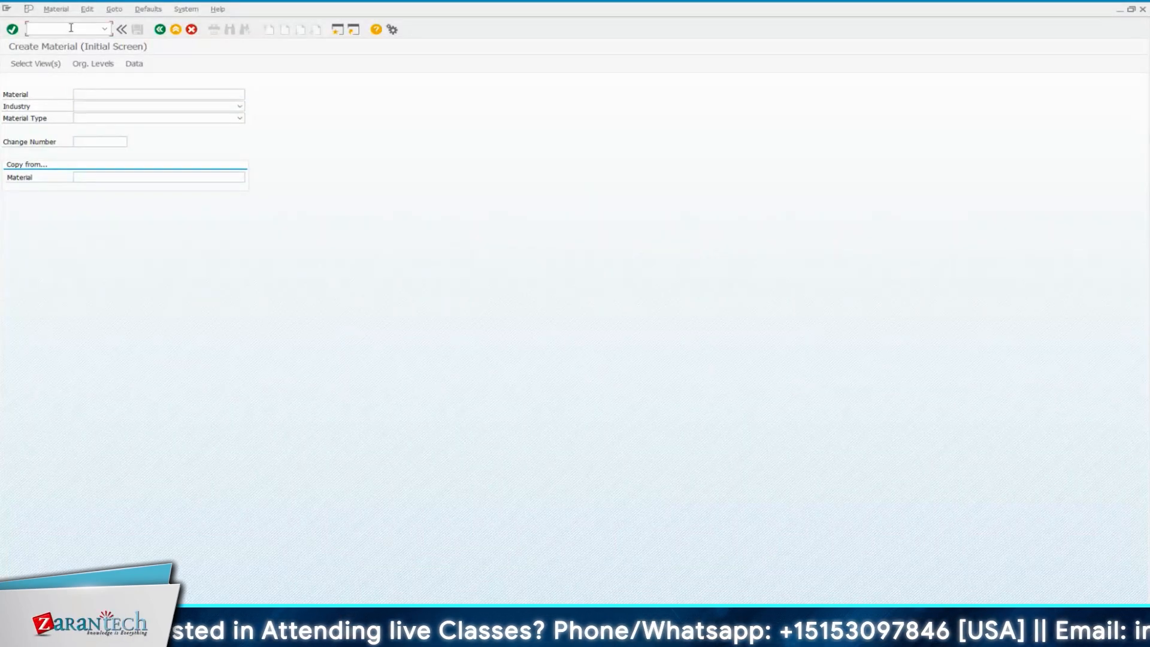
{"action": "type", "text": "/nmm03"}
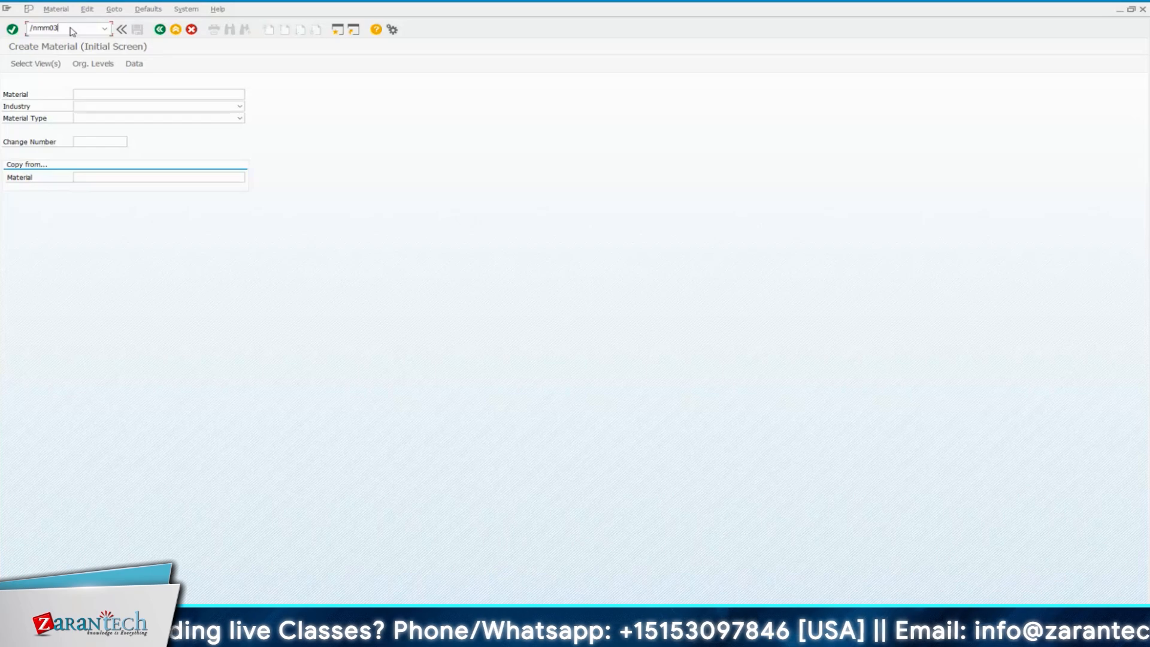
{"action": "key", "text": "Return"}
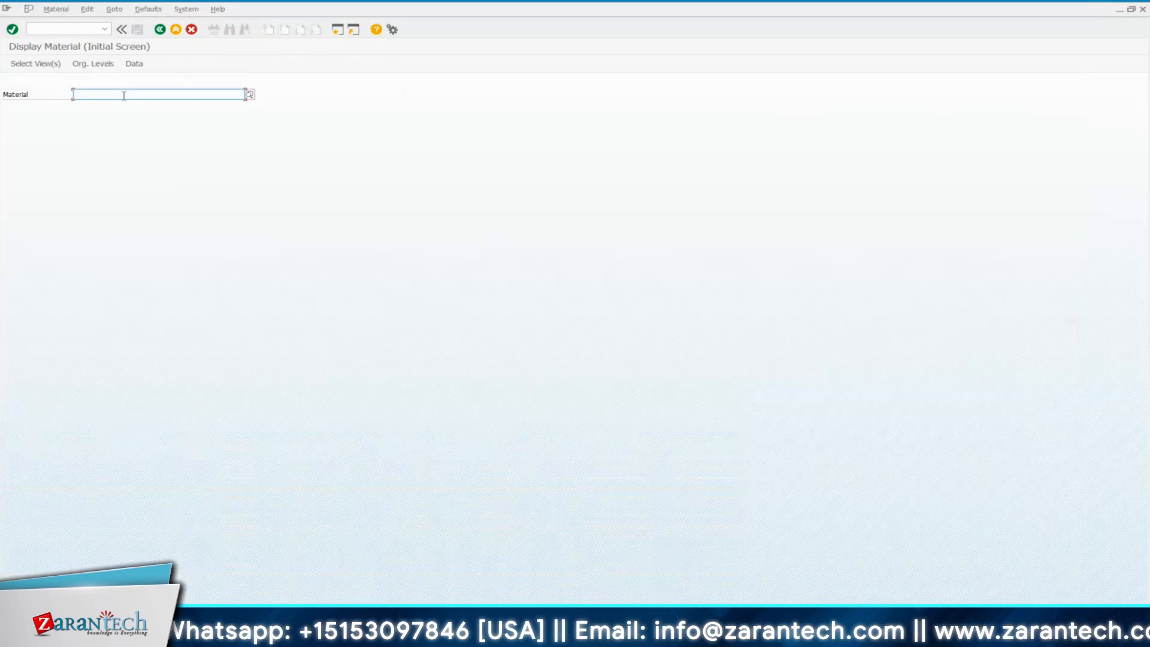
{"action": "key", "text": "ctrl+v"}
{"action": "key", "text": "Return"}
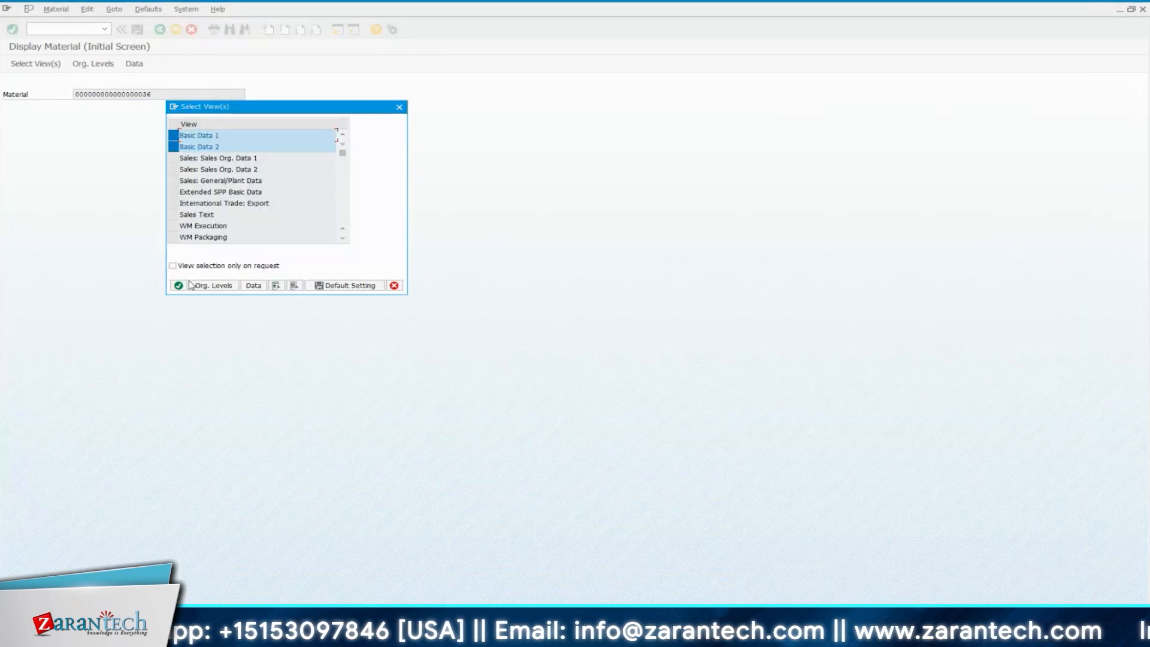
{"action": "key", "text": "Return"}
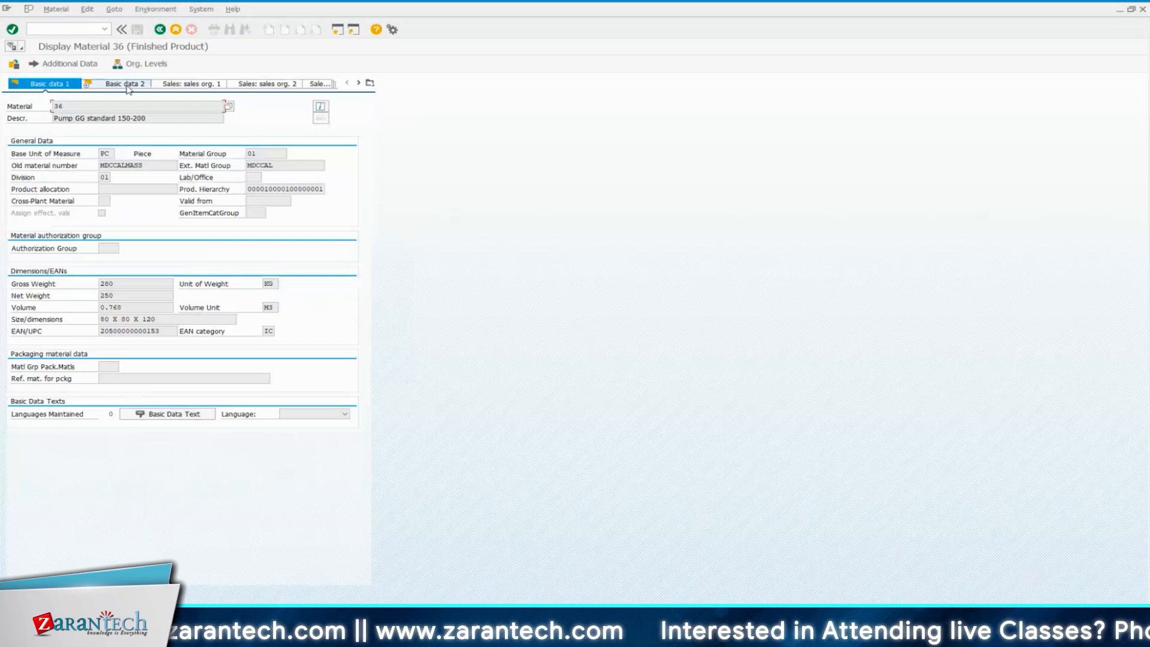
Try to display the material's Sales: sales org. 1 view with blank organizational levels, and close the material session
{"action": "left_click", "coordinate": [191, 83]}
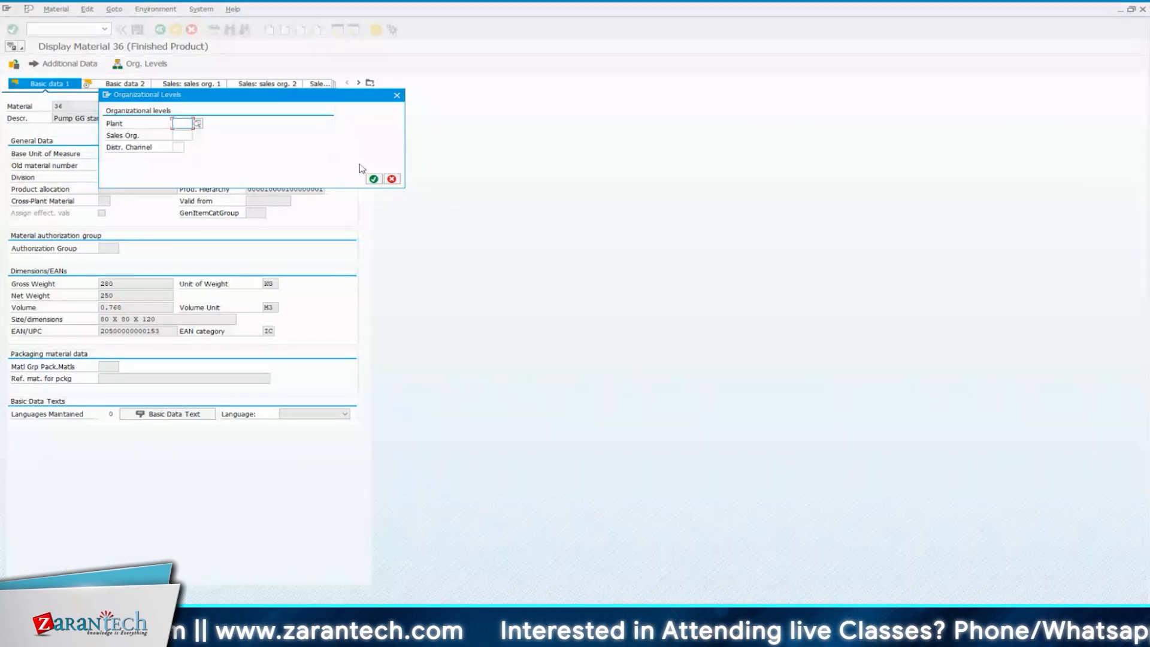
{"action": "left_click", "coordinate": [373, 179]}
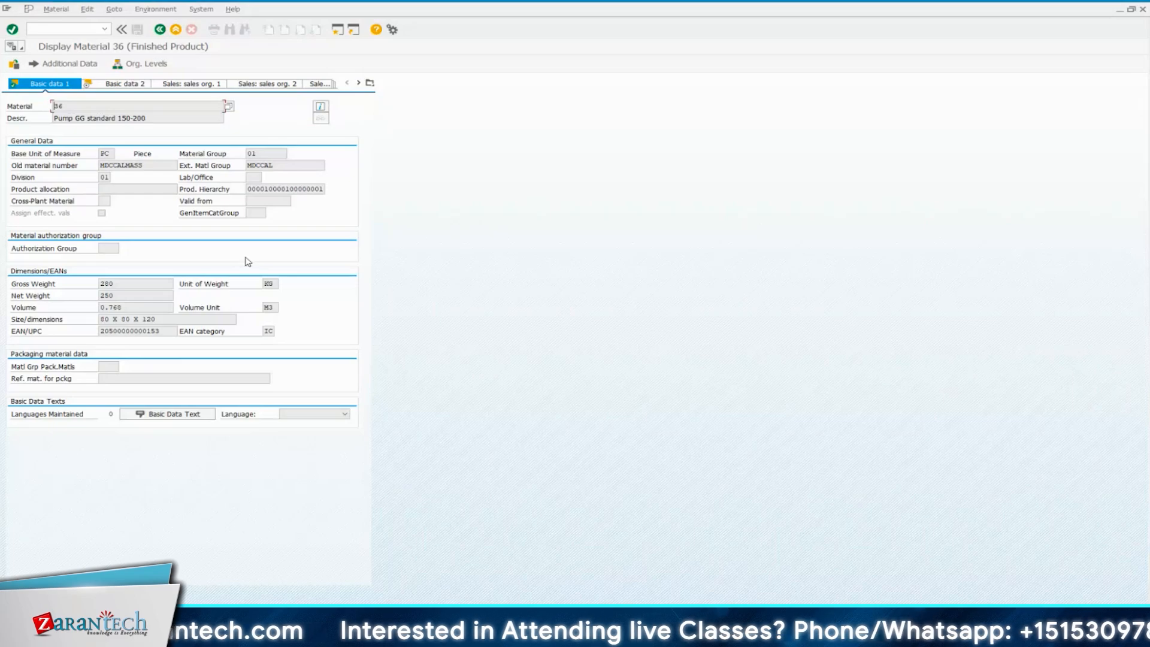
{"action": "left_click", "coordinate": [160, 30]}
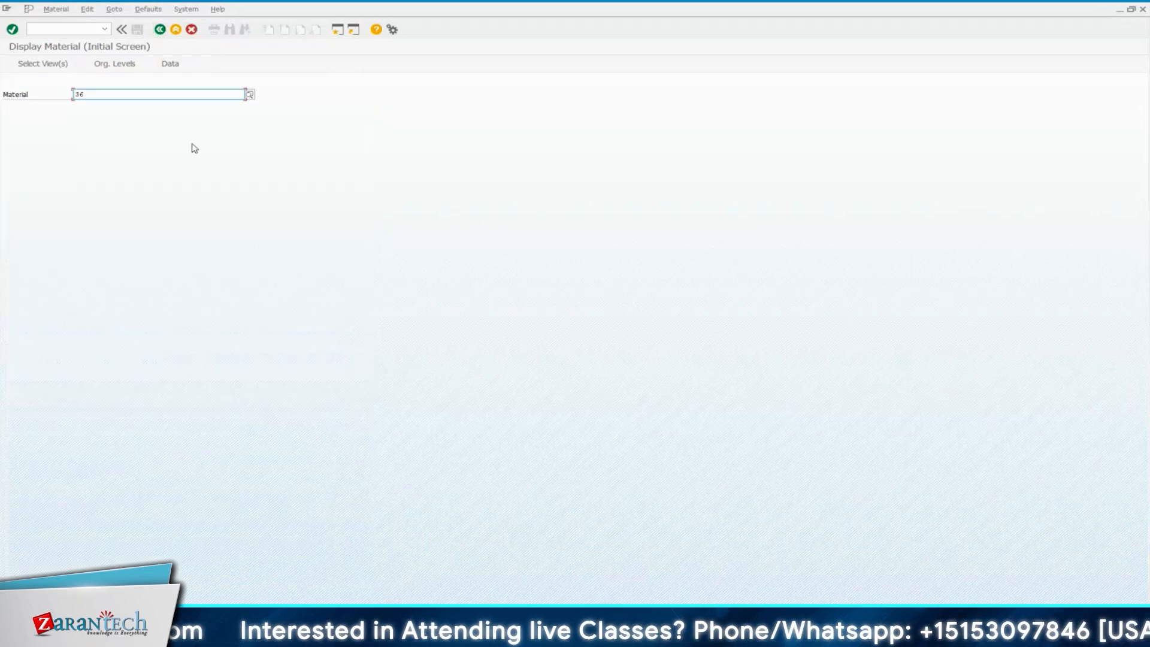
{"action": "left_click", "coordinate": [1142, 9]}
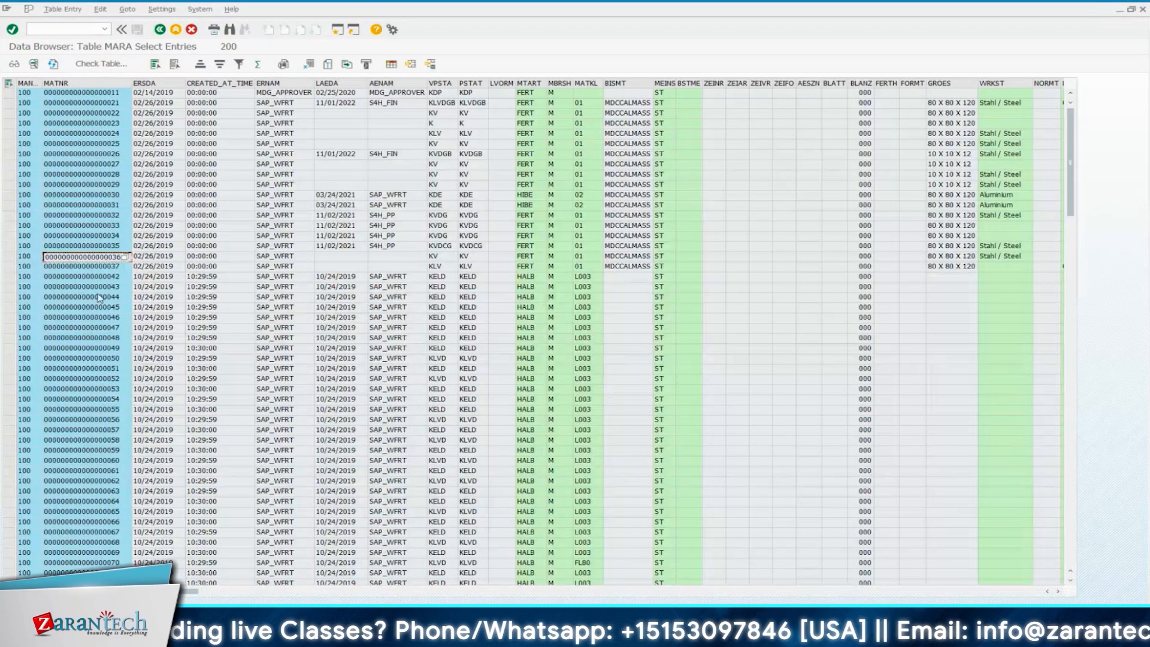
Return to the MARA selection screen and check the number of entries in the table
{"action": "key", "text": "F3"}
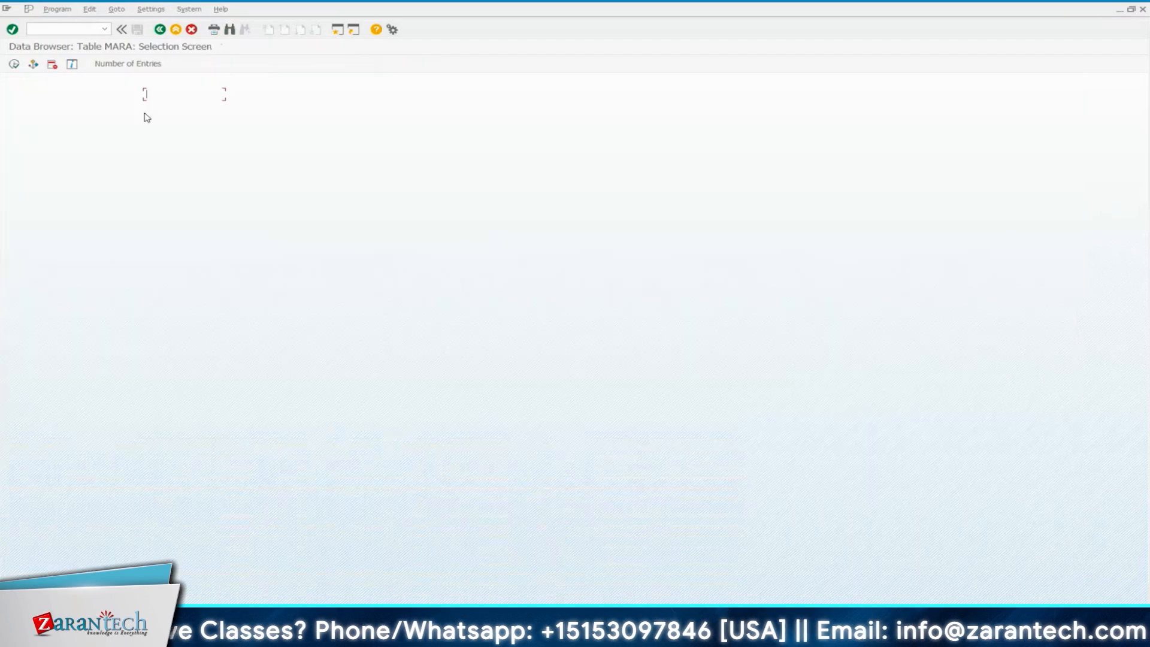
{"action": "left_click", "coordinate": [144, 65]}
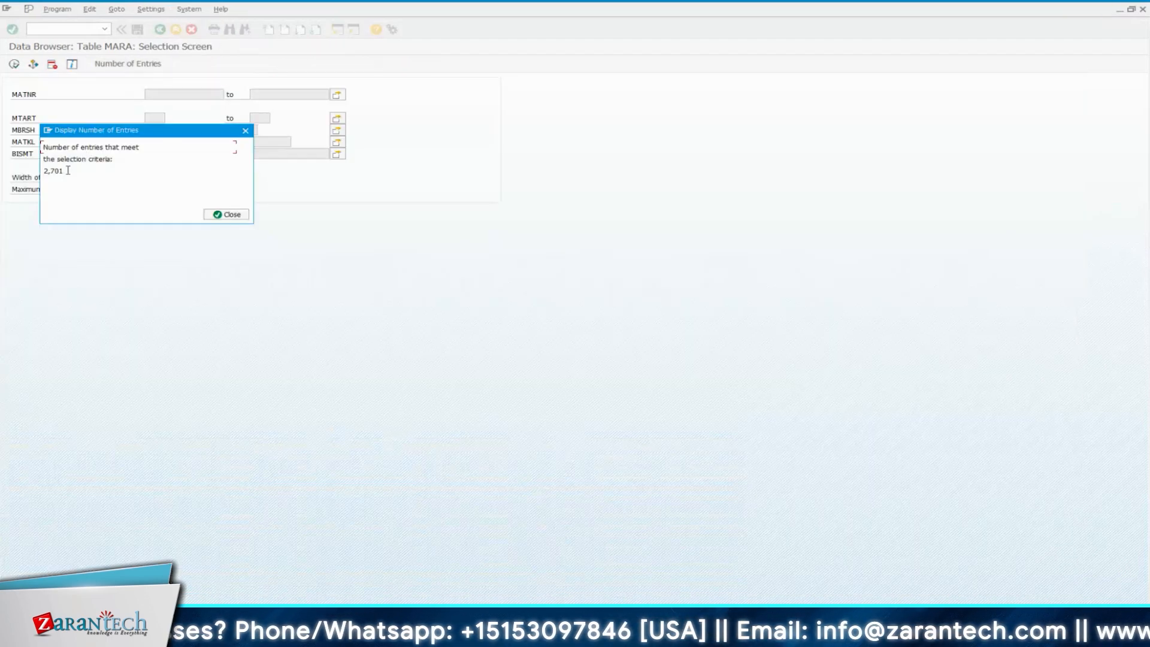
{"action": "left_click_drag", "start_coordinate": [64, 171], "coordinate": [45, 172]}
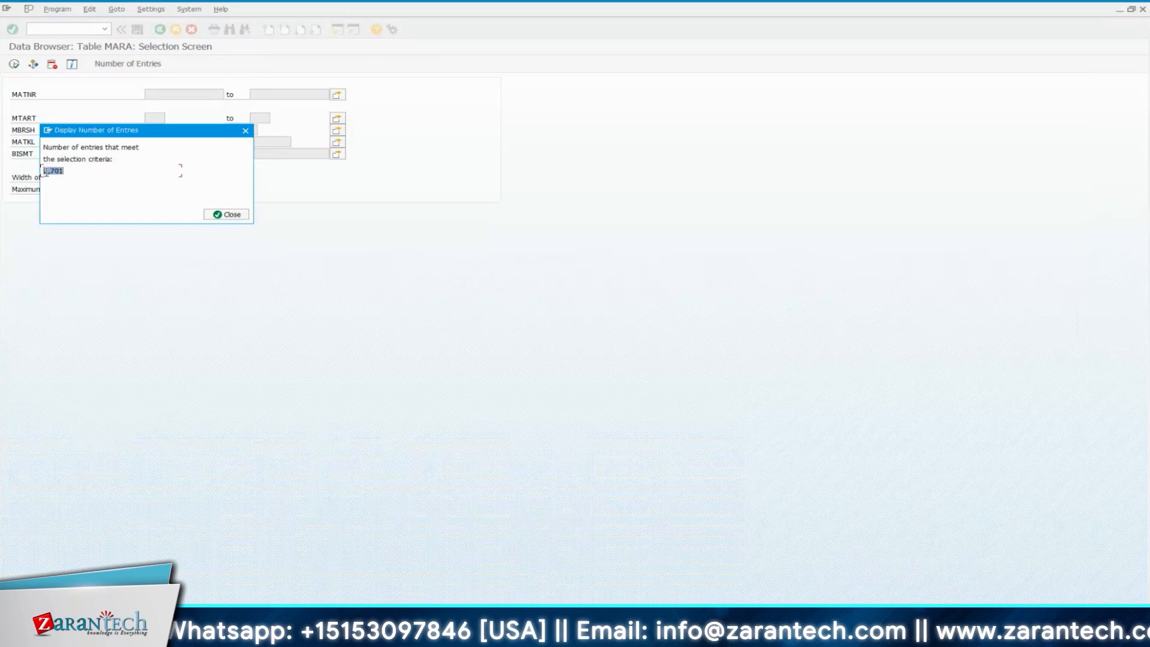
{"action": "key", "text": "Return"}
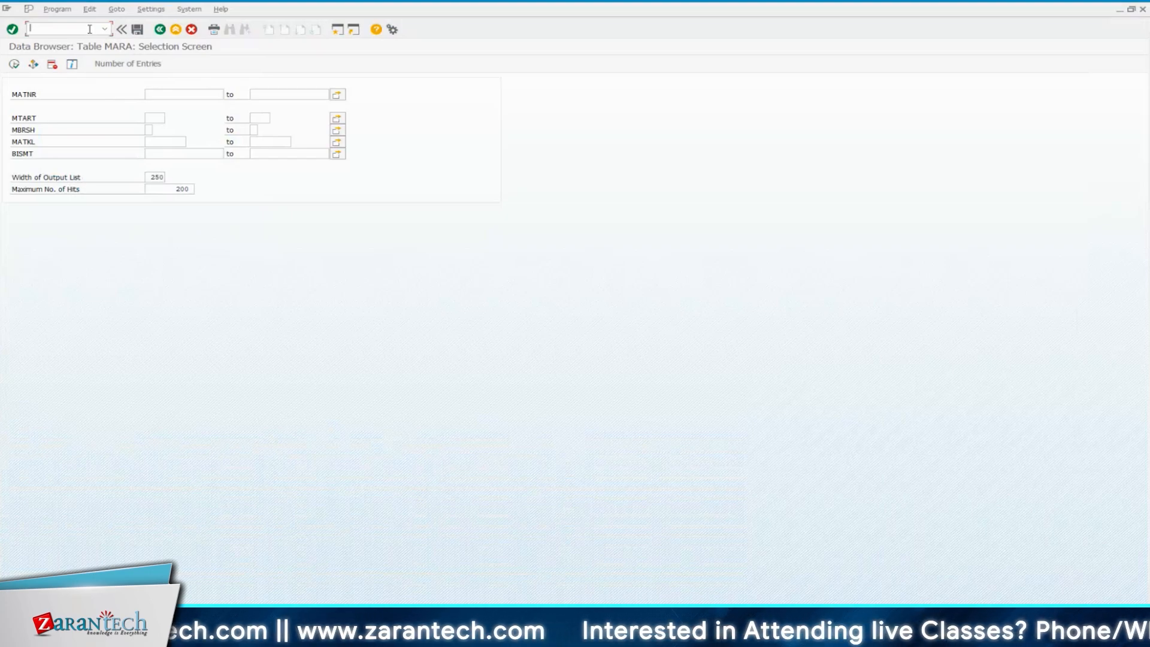
Open the ABAP Dictionary with transaction SE11 and highlight the full database table name to examine it
{"action": "type", "text": "/nse11"}
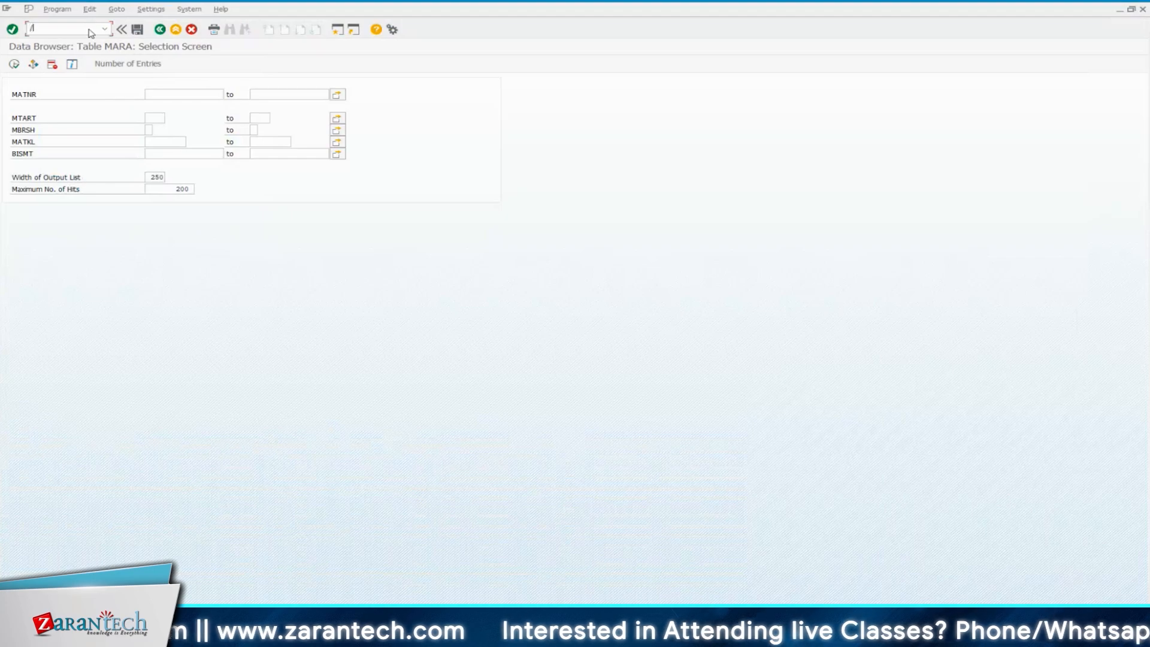
{"action": "key", "text": "Return"}
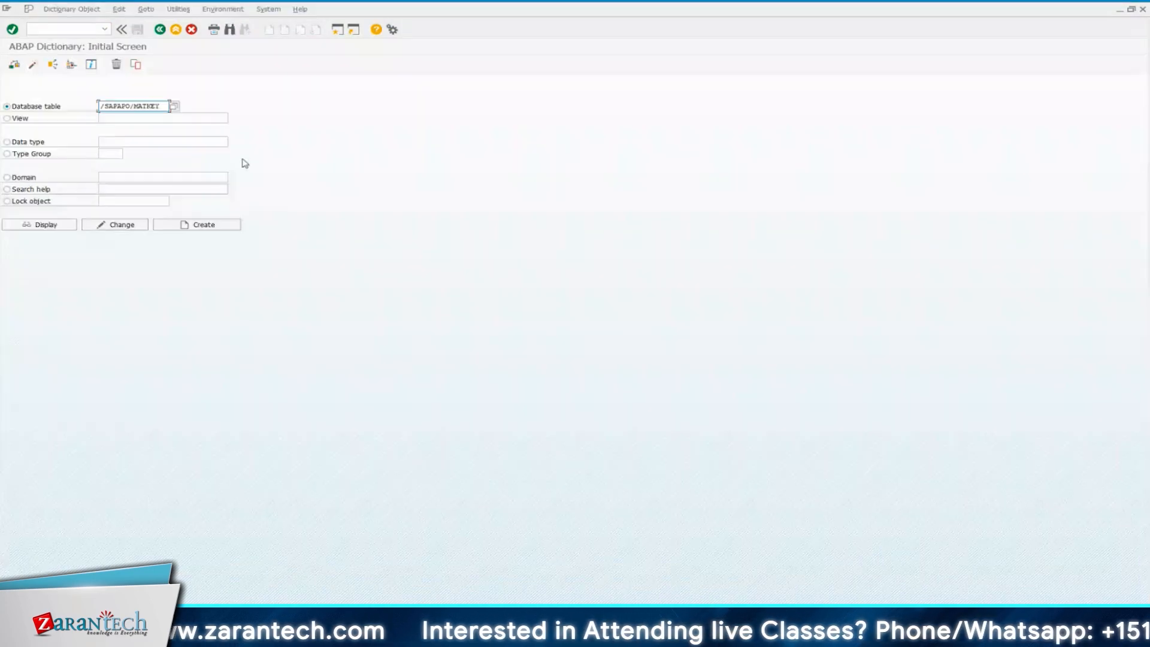
{"action": "left_click_drag", "start_coordinate": [154, 106], "coordinate": [100, 106]}
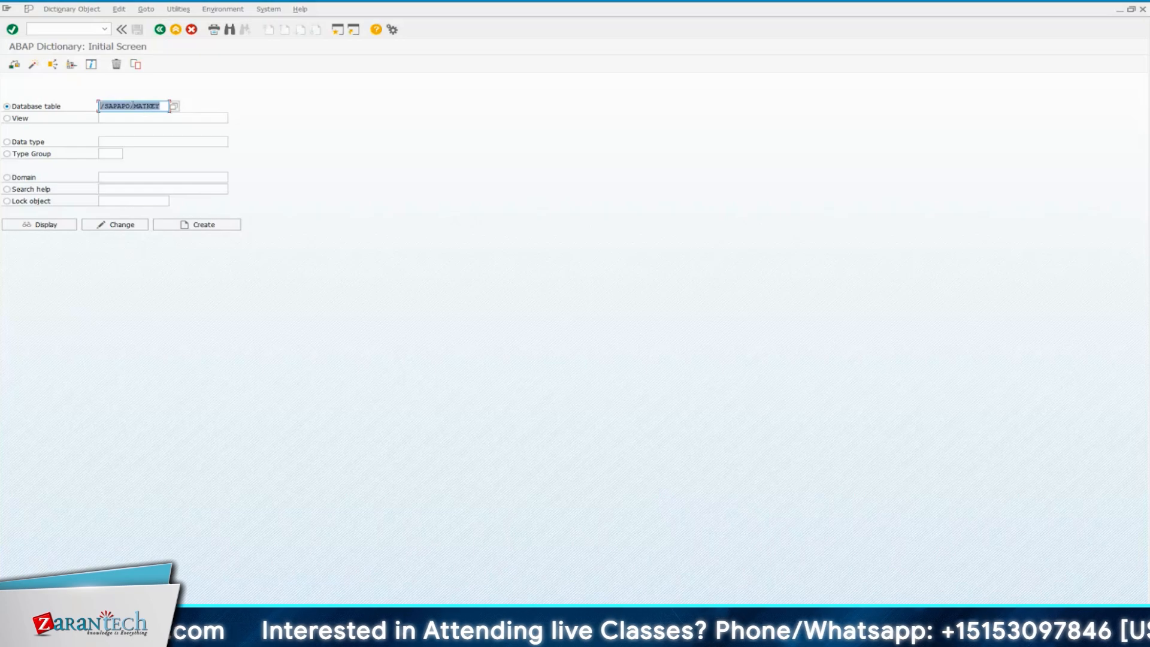
{"action": "left_click", "coordinate": [166, 106]}
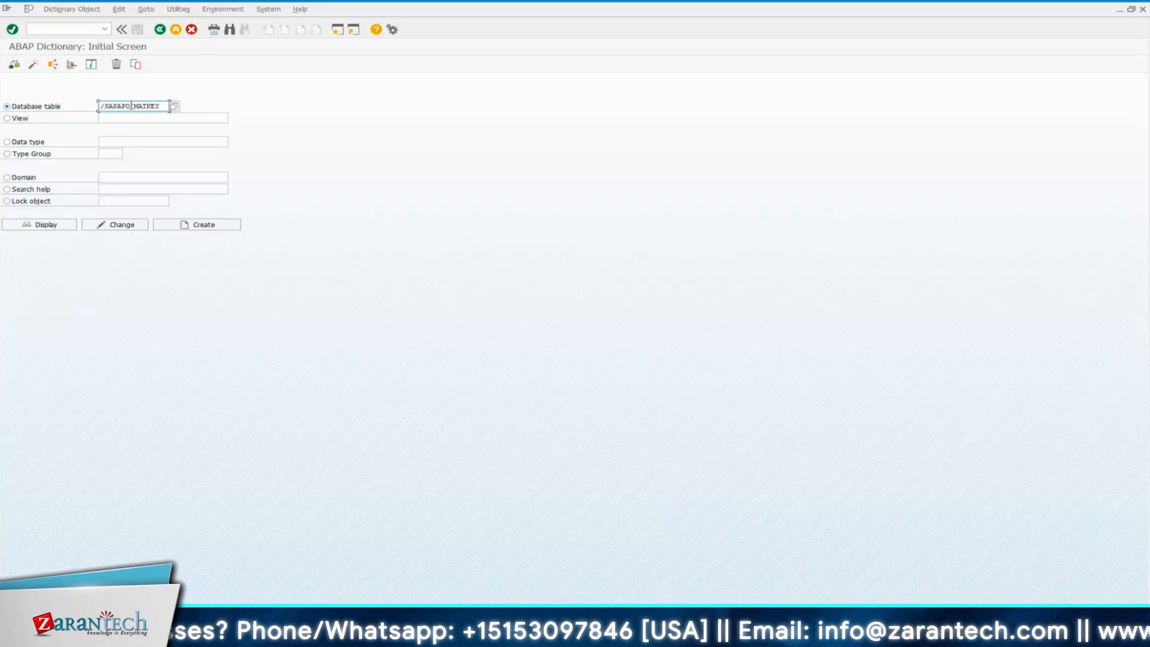
Change the database table entry to the prefix /SCWM/ and copy that prefix into the command field
{"action": "left_click_drag", "start_coordinate": [129, 105], "coordinate": [106, 106]}
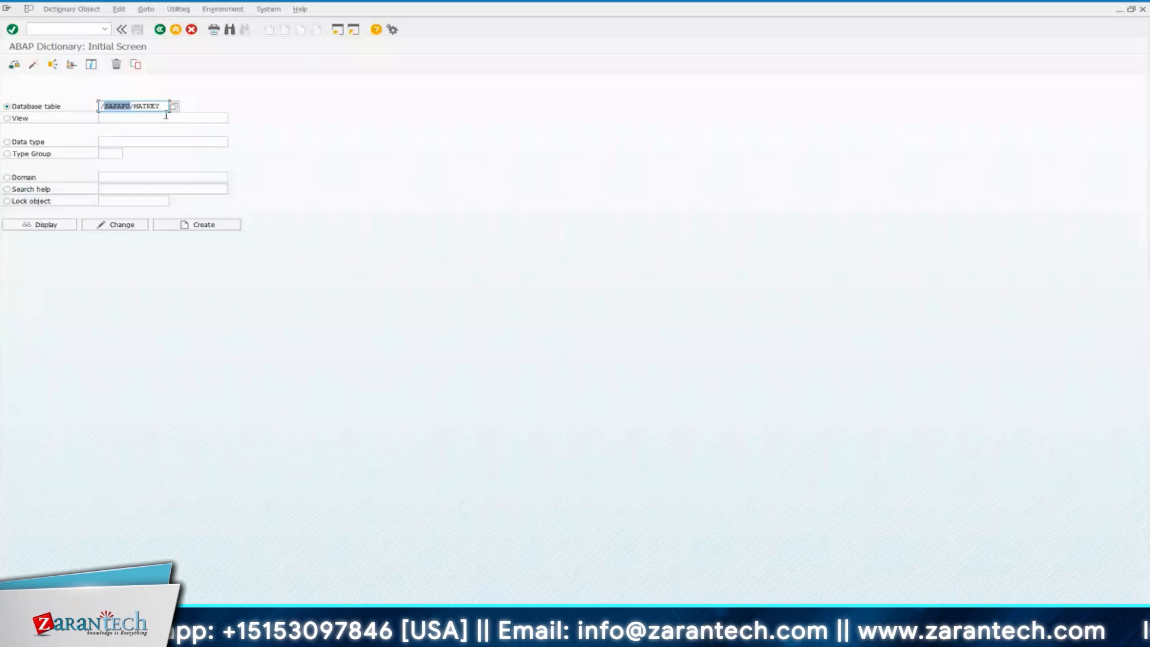
{"action": "type", "text": "S"}
{"action": "type", "text": "CWM/"}
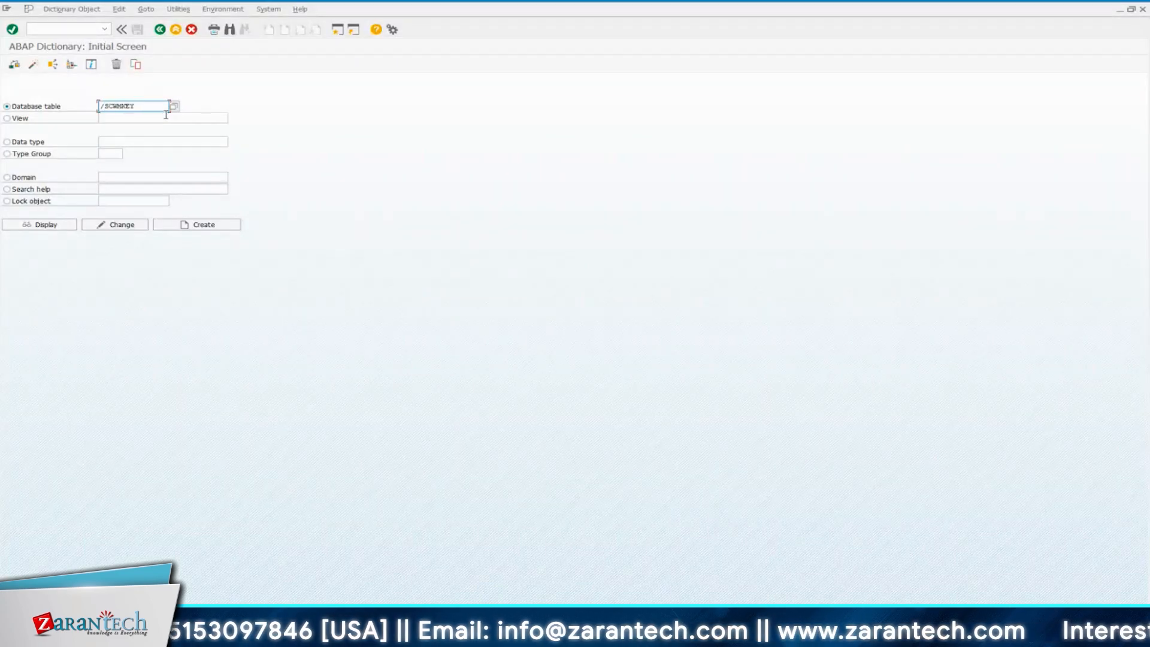
{"action": "key", "text": "Delete"}
{"action": "key", "text": "Delete"}
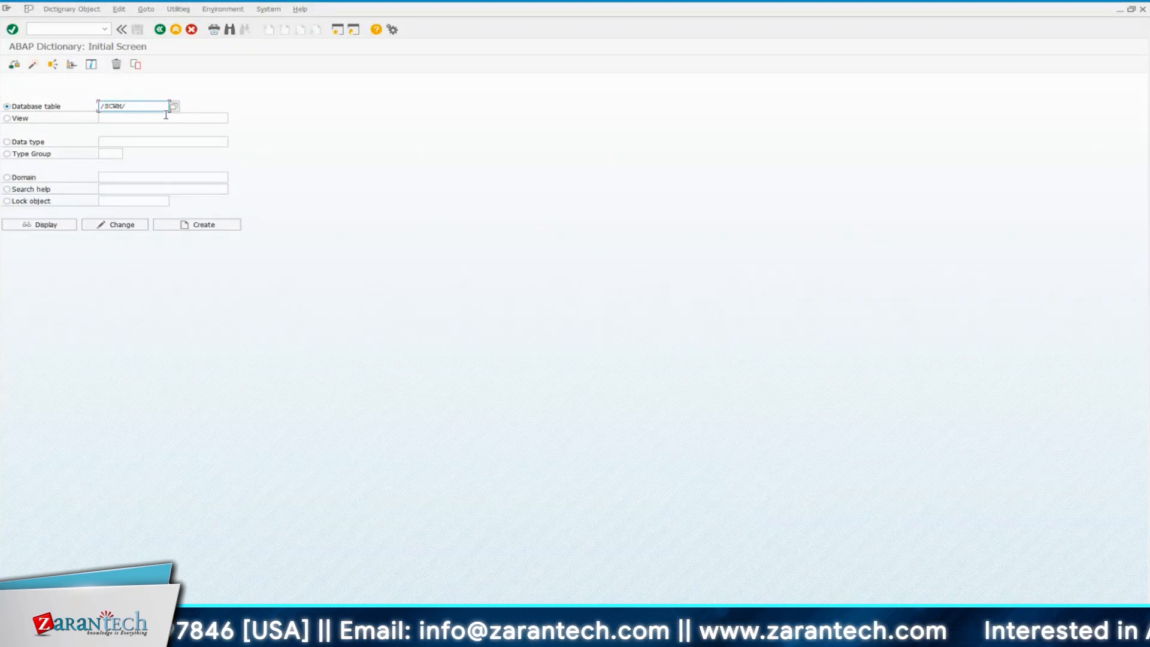
{"action": "left_click_drag", "start_coordinate": [163, 107], "coordinate": [101, 105]}
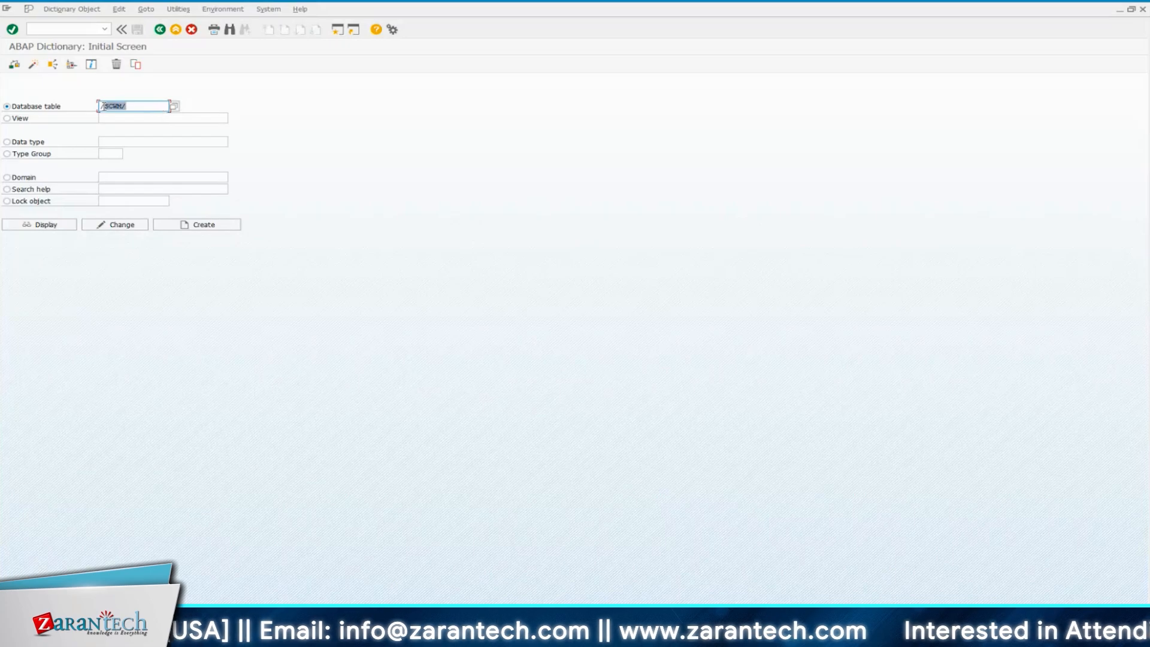
{"action": "key", "text": "ctrl+c"}
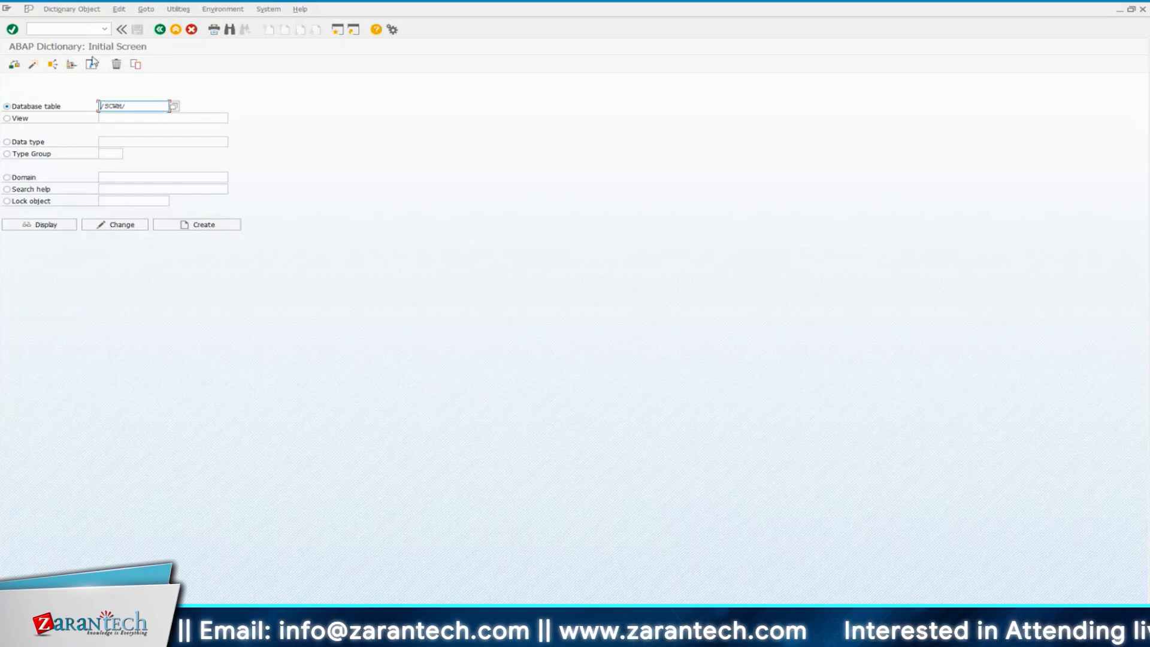
{"action": "left_click", "coordinate": [69, 29]}
{"action": "key", "text": "ctrl+v"}
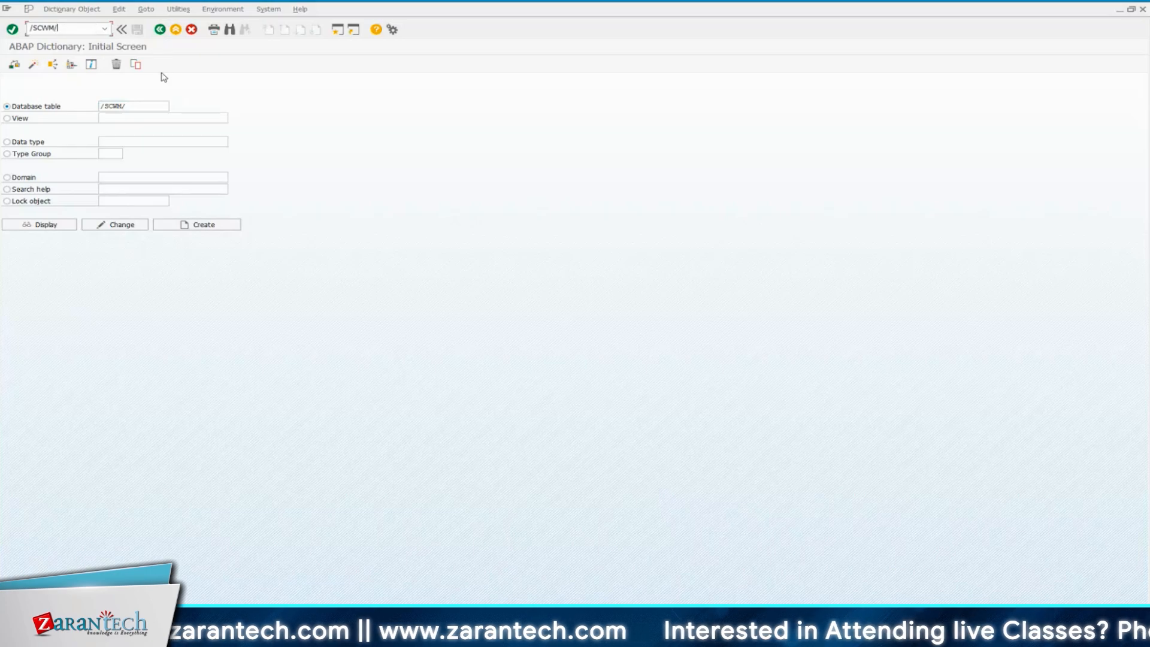
Set the database table to /SAPAPO/MATKEY, display its definition and highlight the short description
{"action": "double_click", "coordinate": [149, 103]}
{"action": "key", "text": "BackSpace"}
{"action": "key", "text": "Down"}
{"action": "key", "text": "Return"}
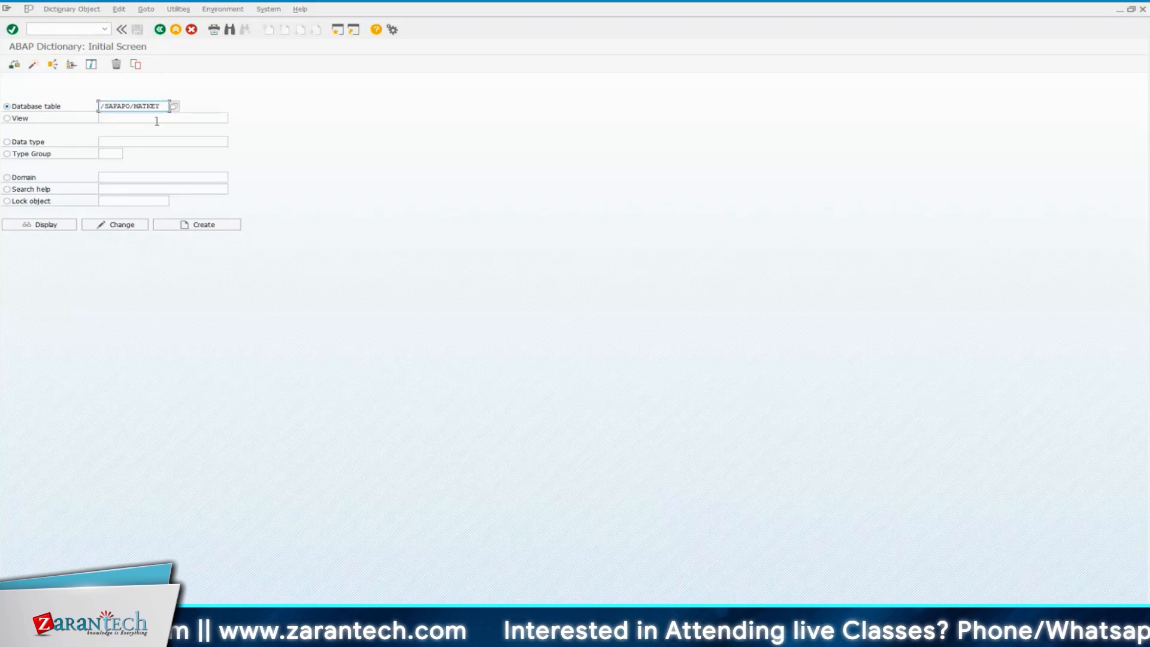
{"action": "key", "text": "F7"}
{"action": "left_click_drag", "start_coordinate": [117, 92], "coordinate": [83, 94]}
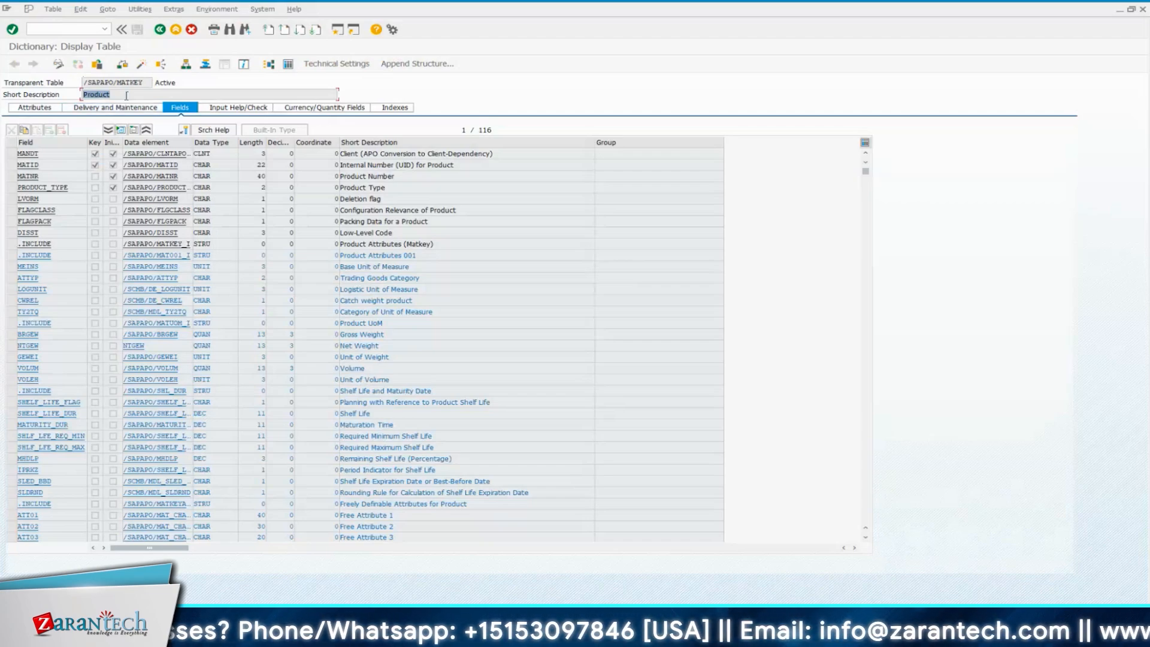
{"action": "left_click", "coordinate": [125, 95]}
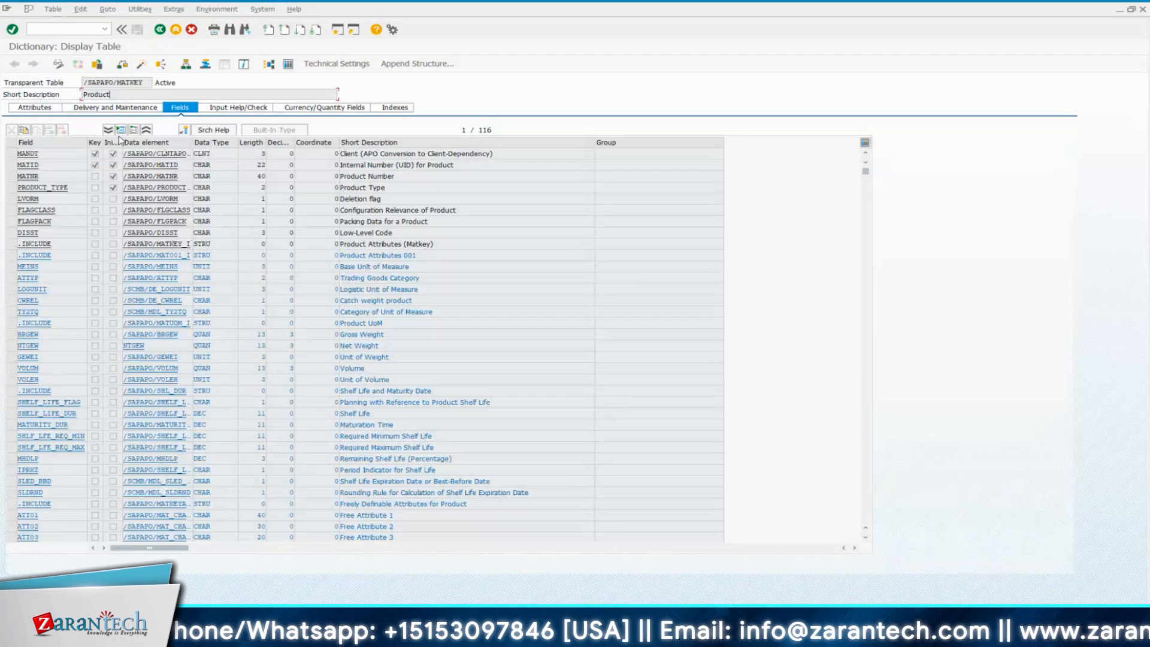
Open the data browser for /SAPAPO/MATKEY and check the number of entries in the table
{"action": "left_click", "coordinate": [288, 64]}
{"action": "left_click", "coordinate": [151, 67]}
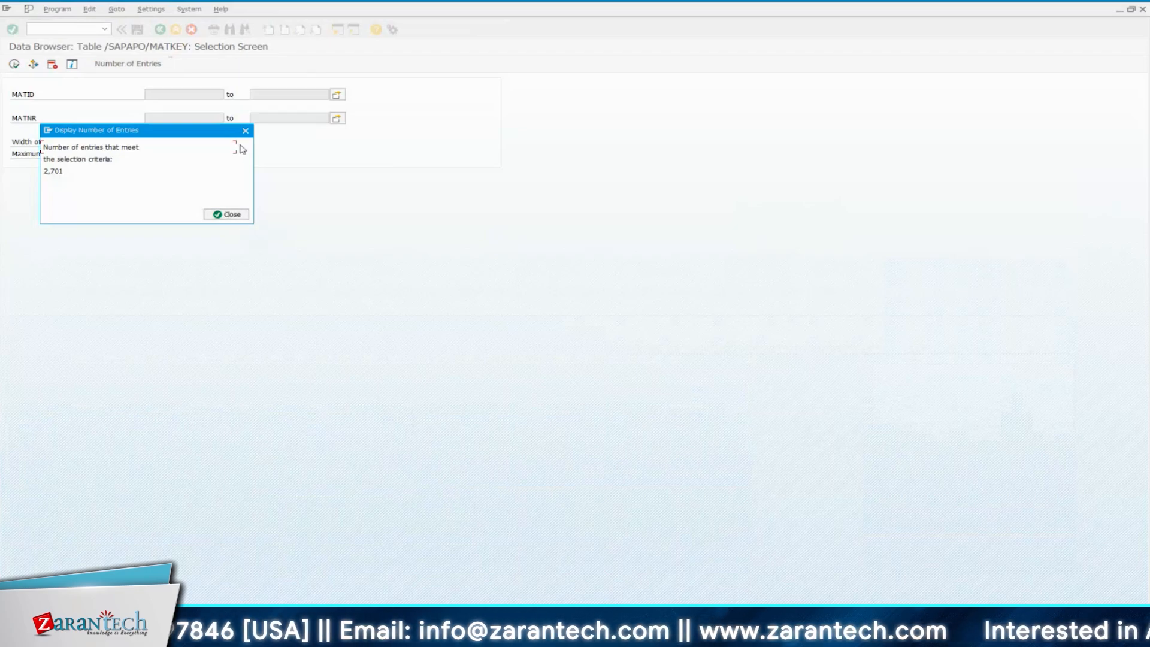
{"action": "left_click", "coordinate": [239, 213]}
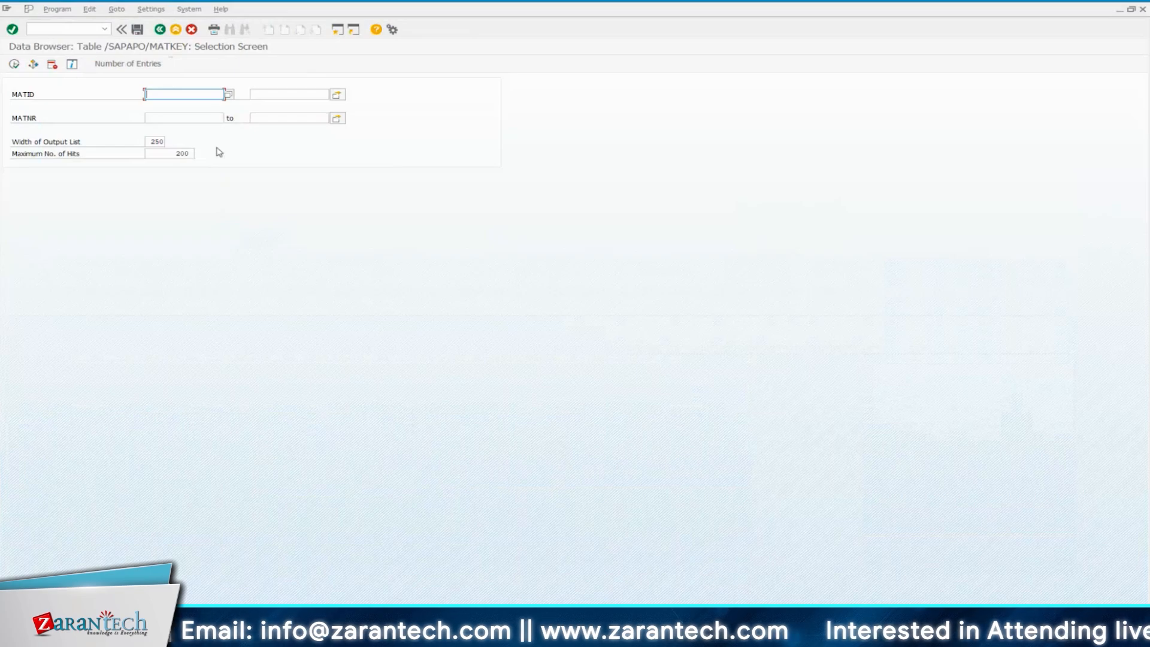
Open Display Material (MM03) in a new session and return to the /SAPAPO/MATKEY selection screen
{"action": "left_click", "coordinate": [83, 29]}
{"action": "type", "text": "/"}
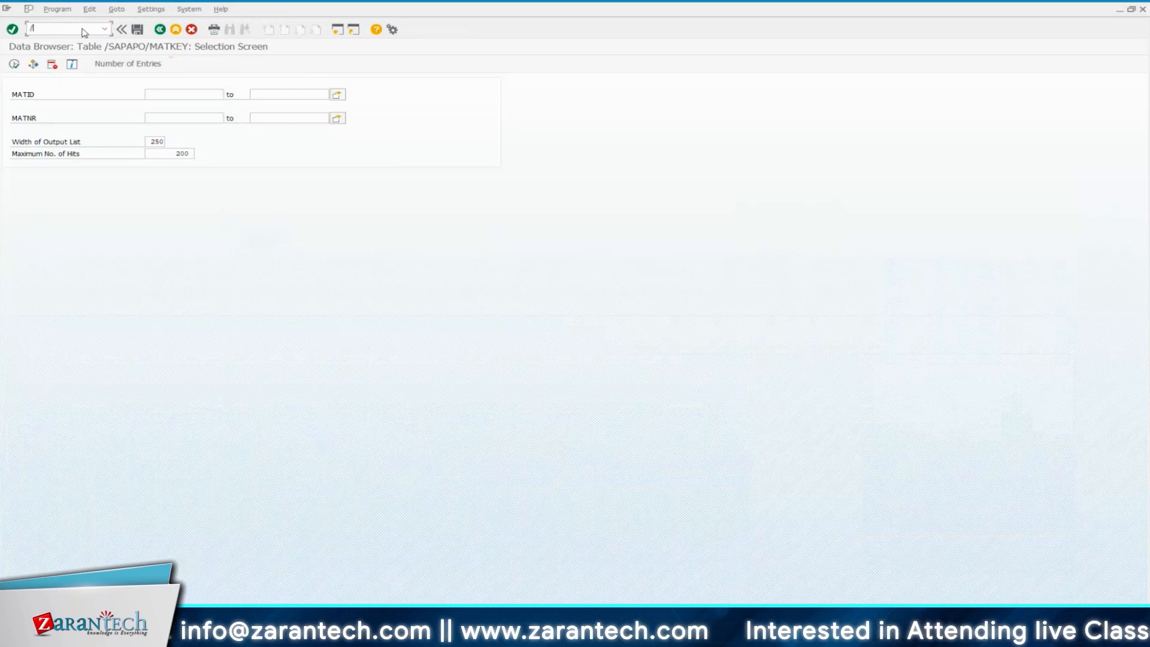
{"action": "type", "text": "om"}
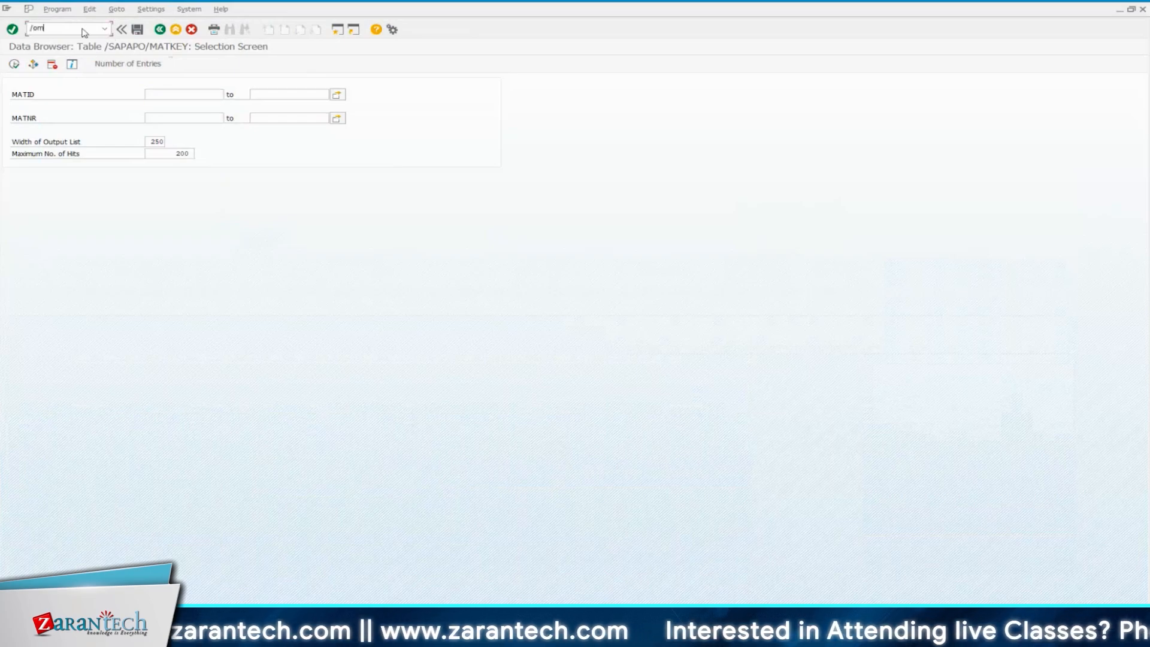
{"action": "type", "text": "m03"}
{"action": "key", "text": "Return"}
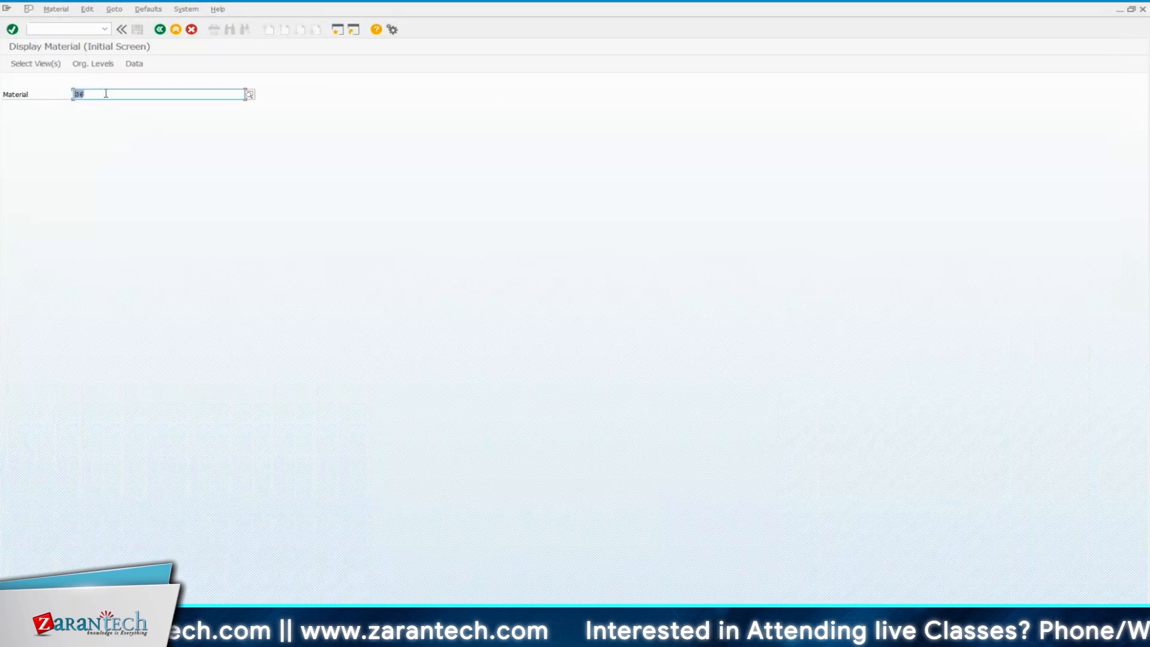
{"action": "left_click", "coordinate": [930, 9]}
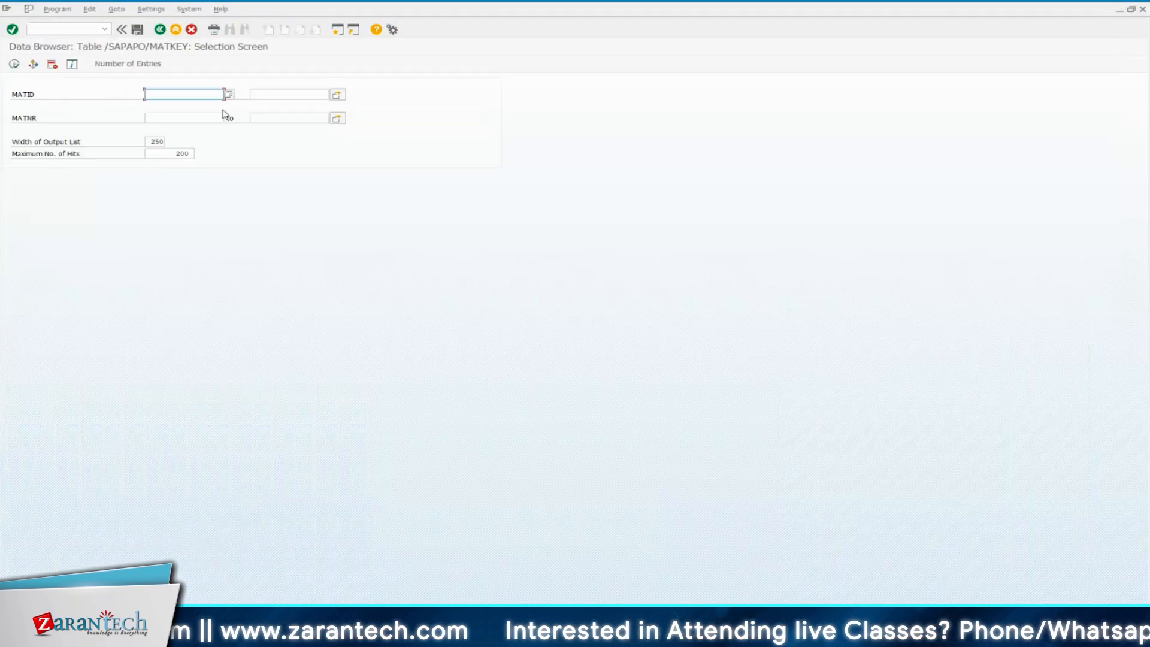
Filter /SAPAPO/MATKEY by MATNR 36, check the number of matching entries and display the result list
{"action": "left_click", "coordinate": [215, 118]}
{"action": "type", "text": "36"}
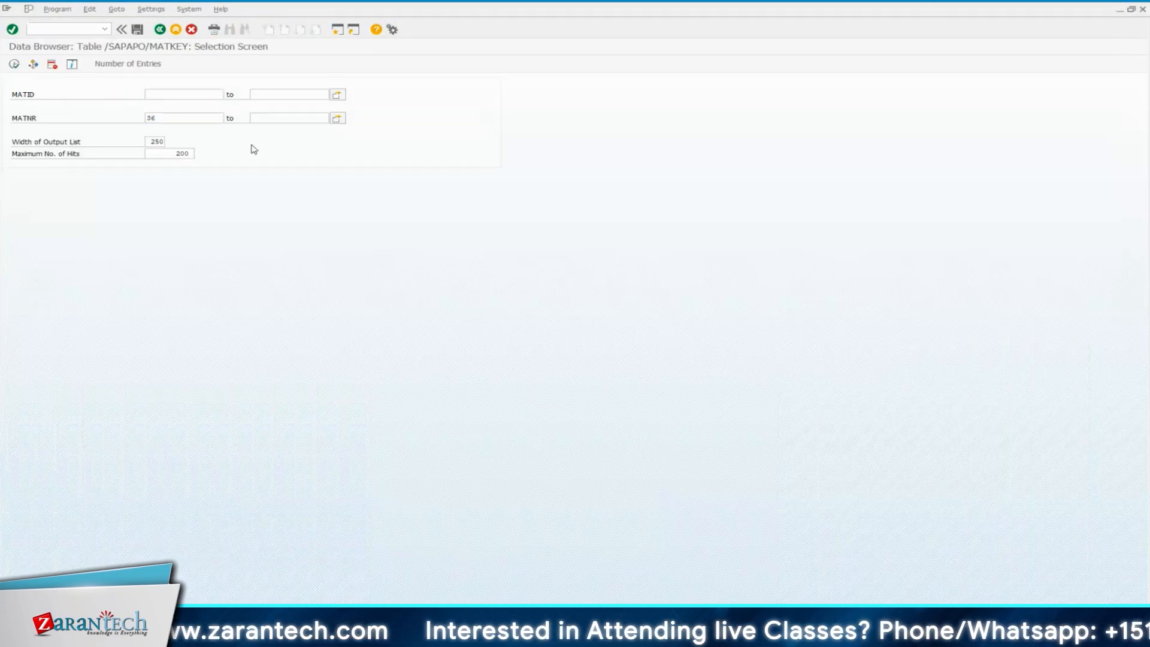
{"action": "left_click", "coordinate": [118, 67]}
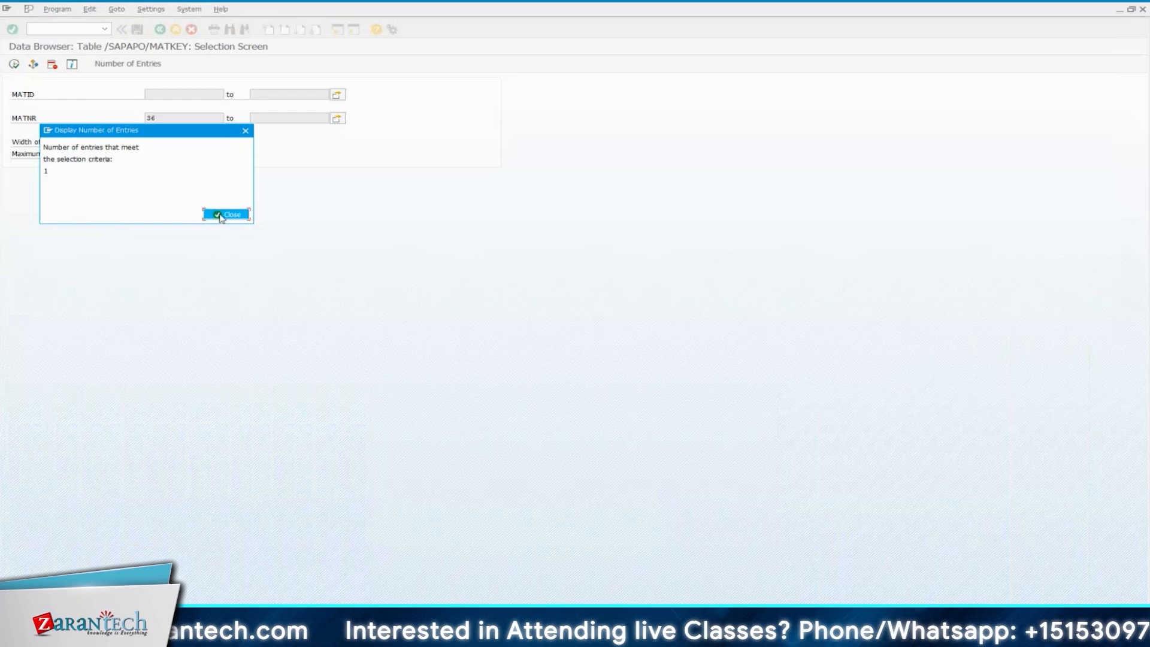
{"action": "left_click", "coordinate": [224, 214]}
{"action": "left_click", "coordinate": [14, 63]}
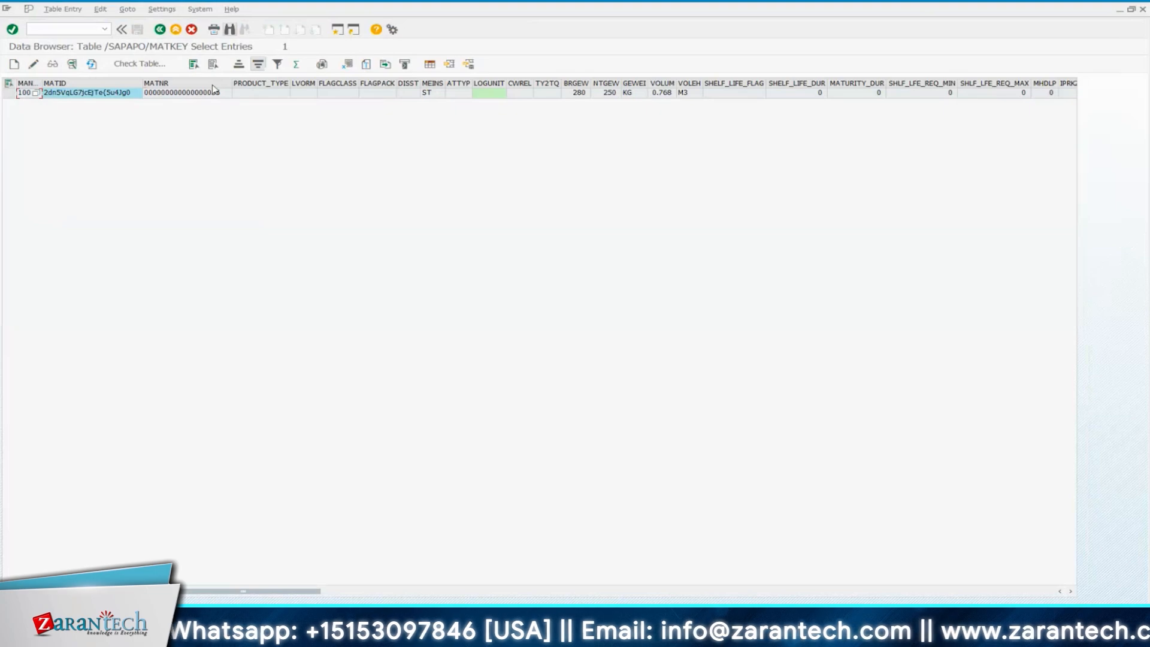
Open the details of the MATNR 36 record and look through its field contents
{"action": "double_click", "coordinate": [192, 94]}
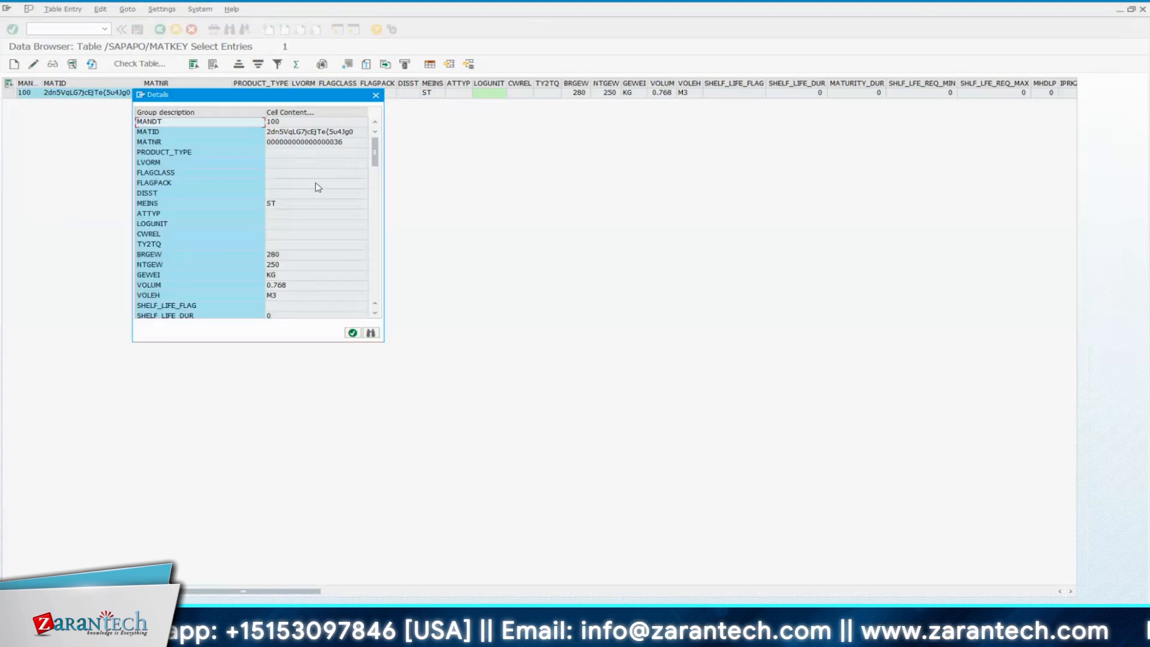
{"action": "scroll", "coordinate": [317, 187], "scroll_direction": "down", "scroll_amount": 3}
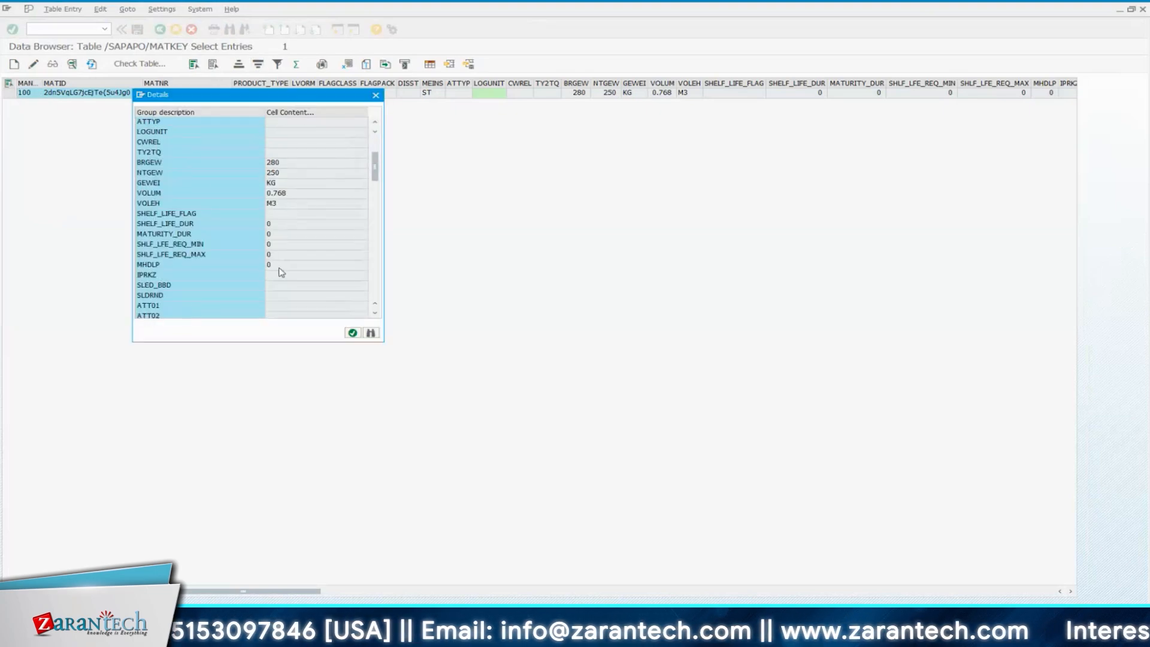
{"action": "scroll", "coordinate": [277, 237], "scroll_direction": "down", "scroll_amount": 5}
{"action": "scroll", "coordinate": [277, 236], "scroll_direction": "down", "scroll_amount": 6}
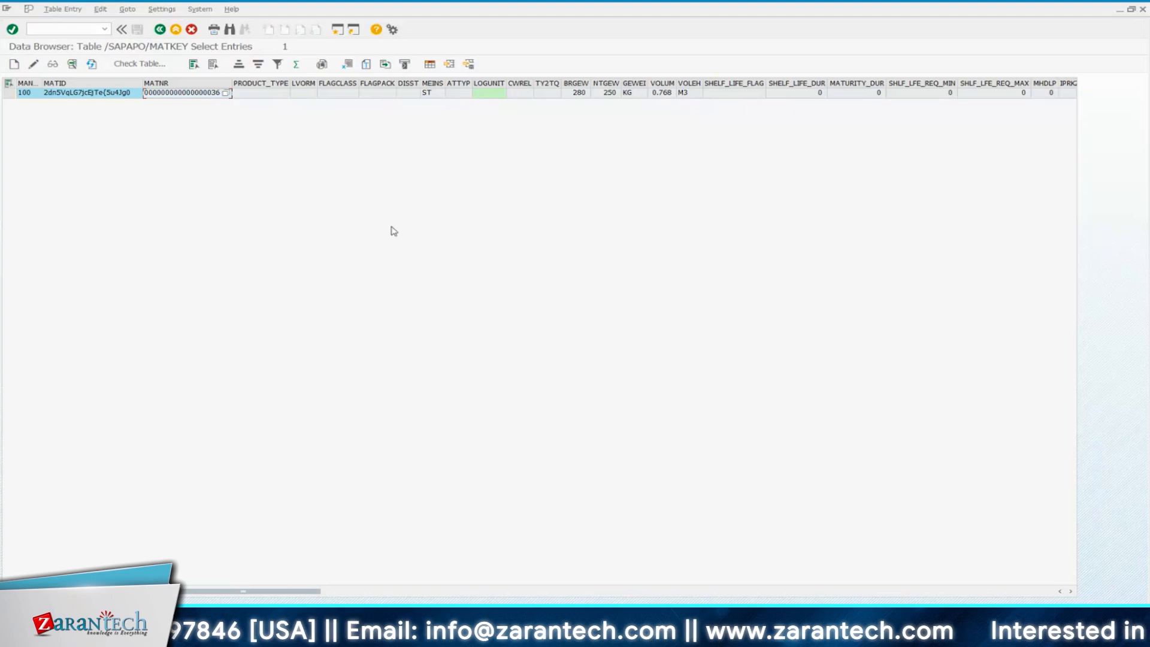
Enter the transaction code /n/scwm/packspec in the command field
{"action": "left_click", "coordinate": [71, 30]}
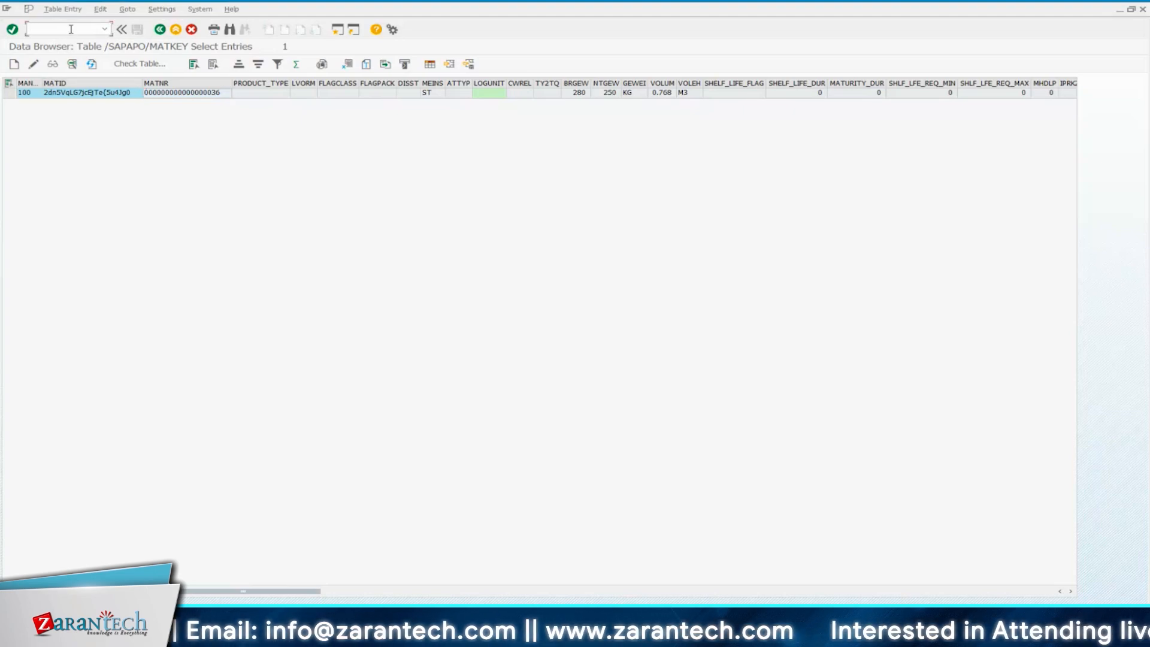
{"action": "type", "text": "/n/"}
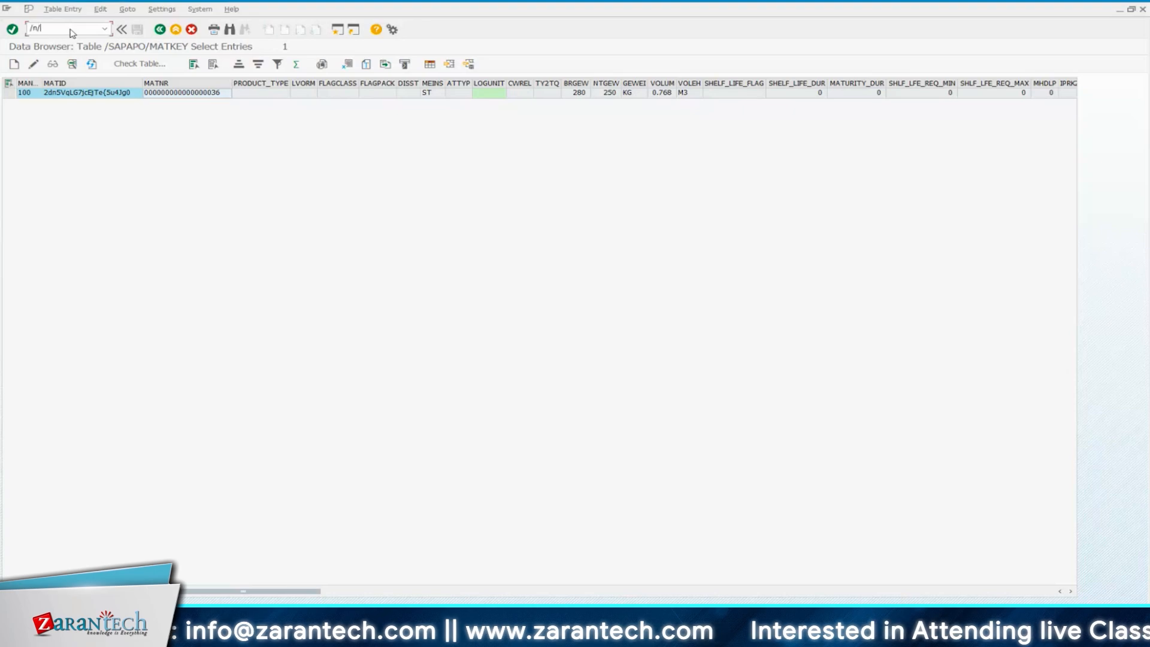
{"action": "type", "text": "s"}
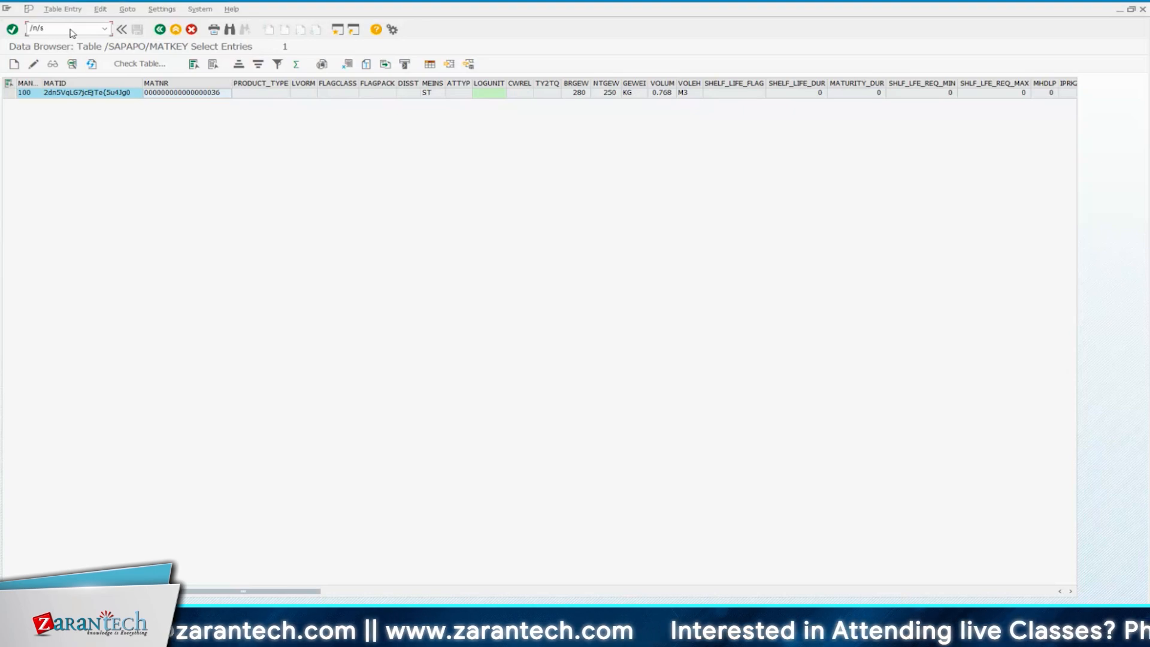
{"action": "type", "text": "cwm"}
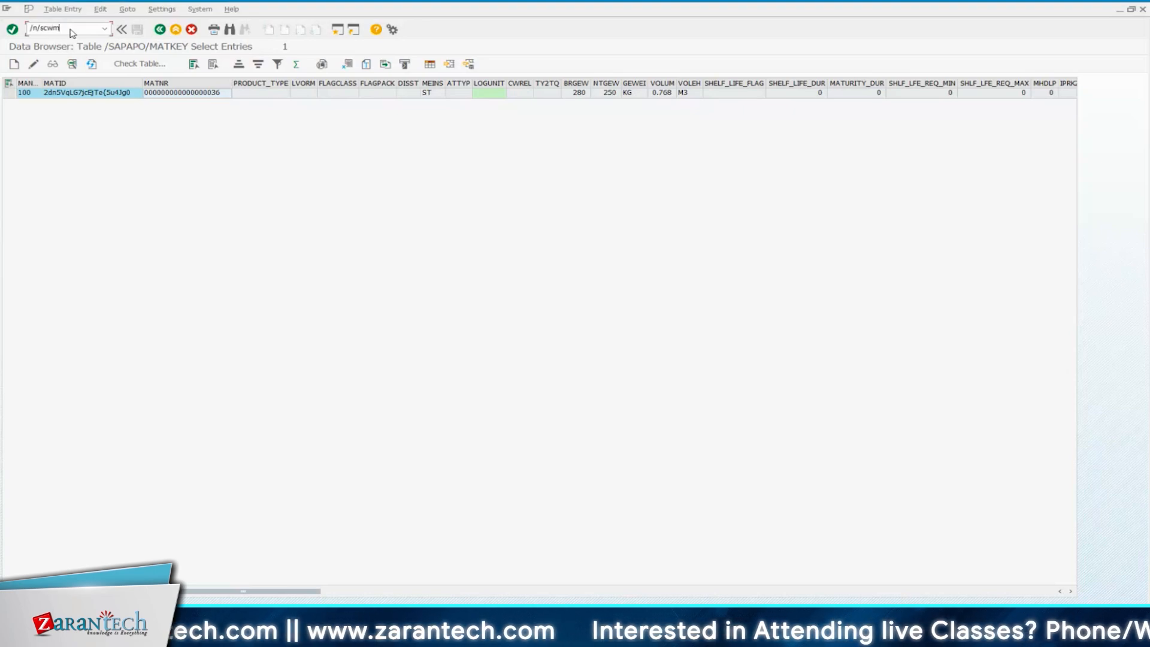
{"action": "type", "text": "/"}
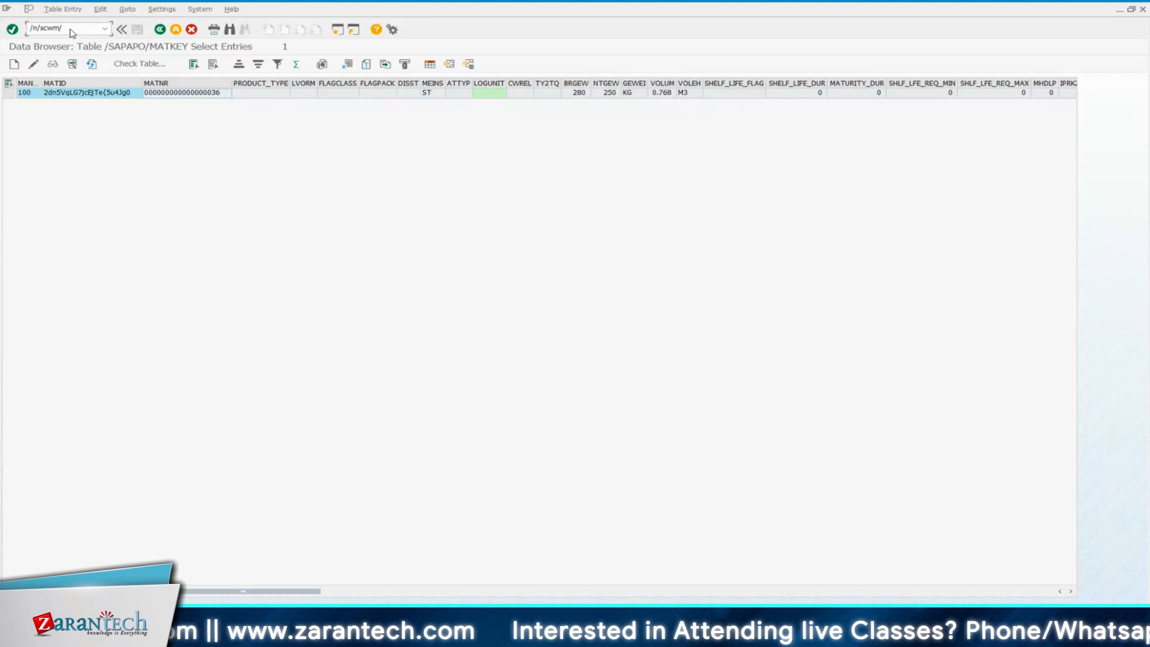
{"action": "type", "text": "pack"}
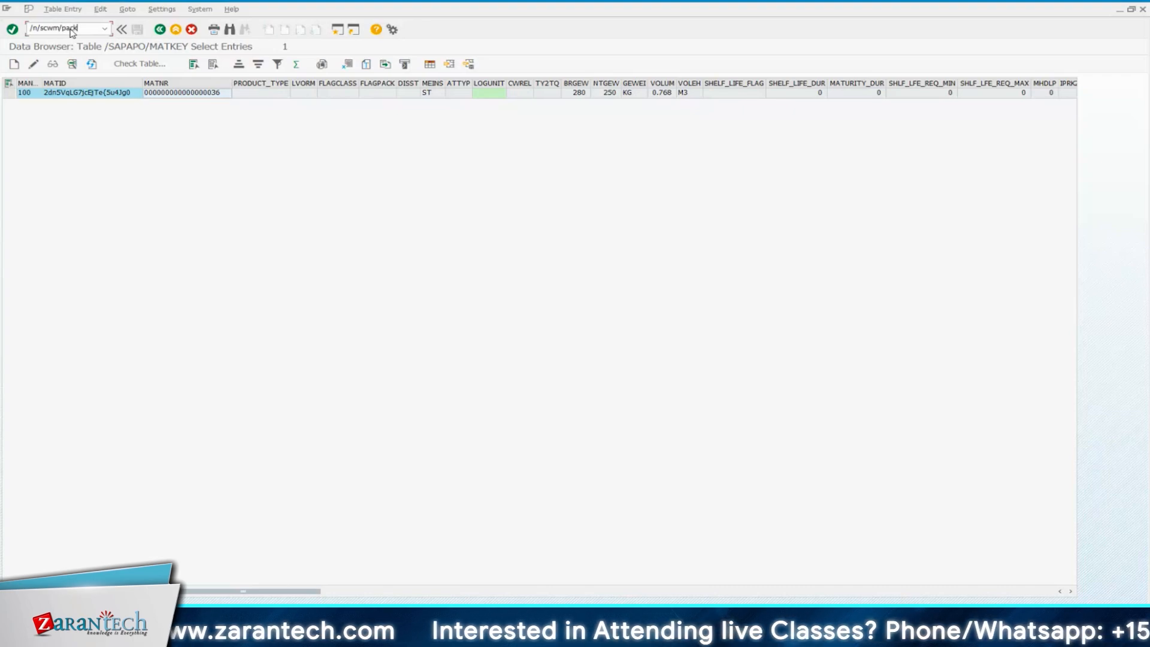
{"action": "type", "text": "spled"}
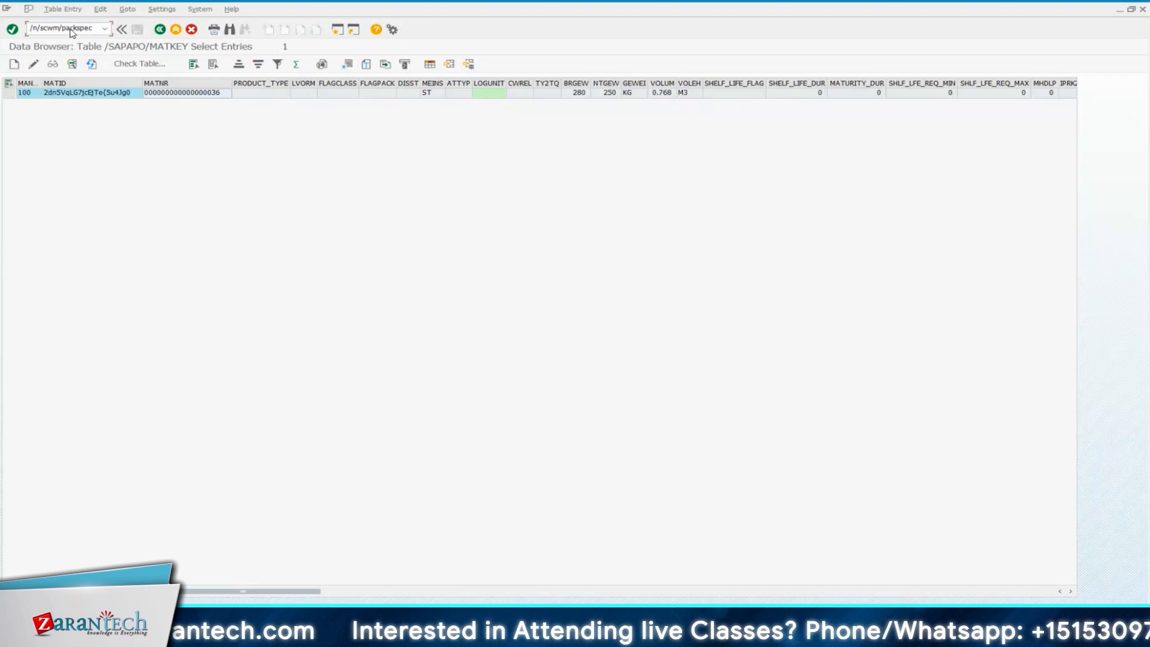
{"action": "key", "text": "BackSpace"}
{"action": "type", "text": "c"}
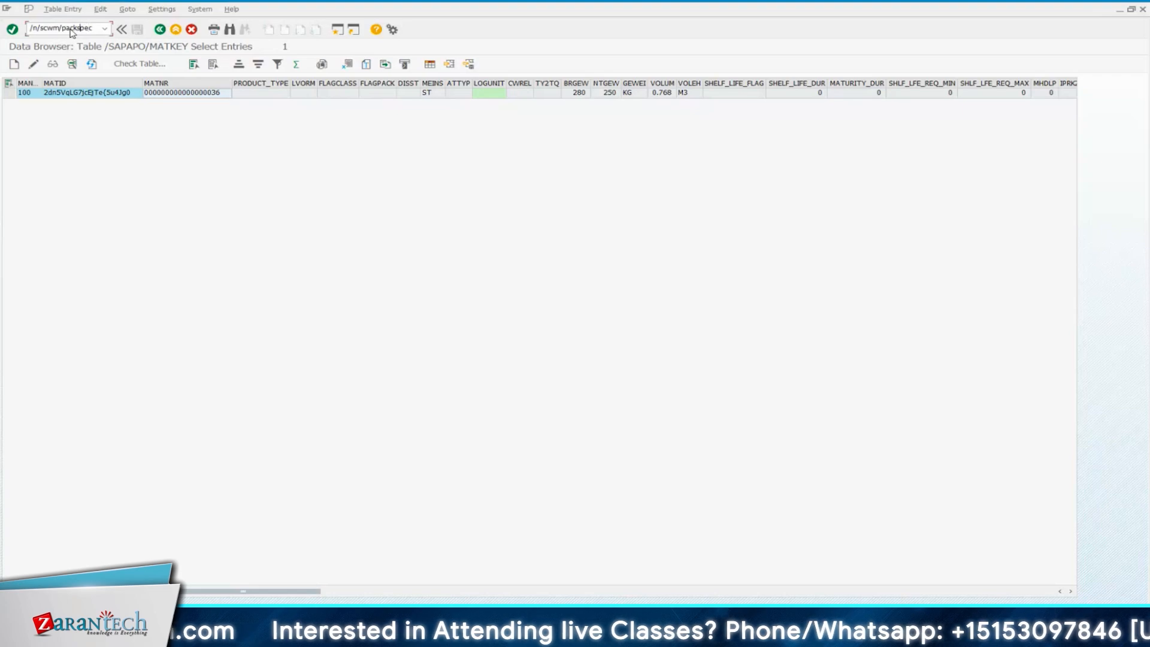
Highlight the /scwm/packspec part of the command and open the Packaging Specification Overview
{"action": "key", "text": "shift+Left"}
{"action": "key", "text": "shift+Left"}
{"action": "key", "text": "shift+Left"}
{"action": "key", "text": "shift+Left"}
{"action": "key", "text": "shift+Left"}
{"action": "key", "text": "shift+Left"}
{"action": "key", "text": "shift+Left"}
{"action": "key", "text": "shift+Left"}
{"action": "key", "text": "shift+Left"}
{"action": "key", "text": "shift+Left"}
{"action": "key", "text": "shift+Left"}
{"action": "key", "text": "shift+Left"}
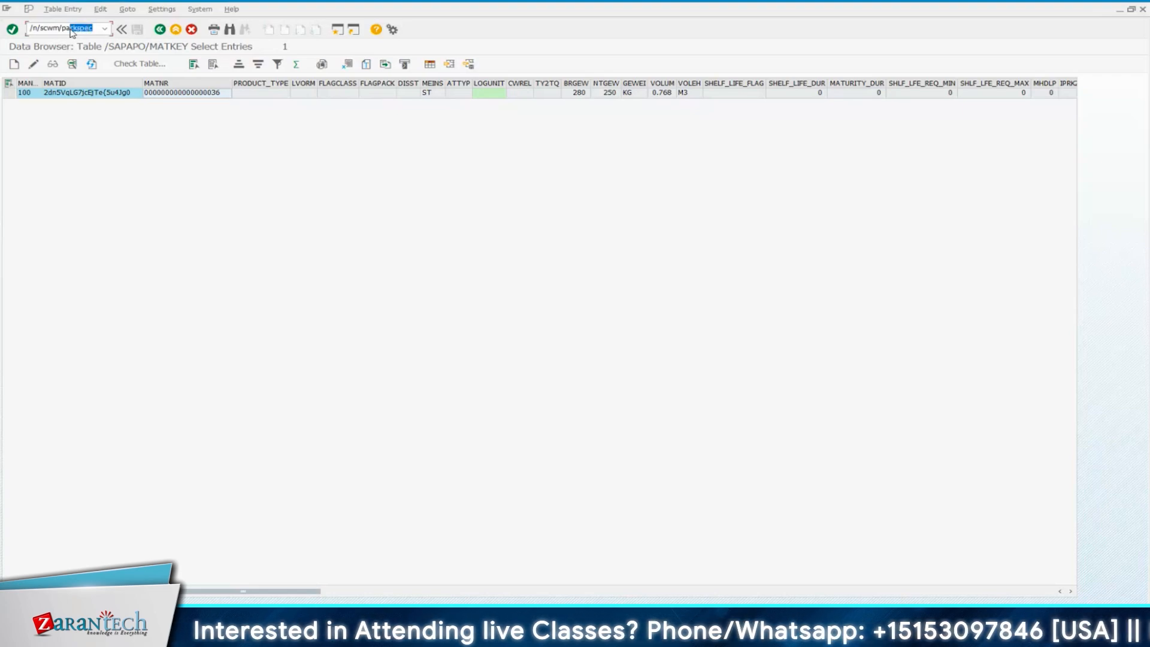
{"action": "key", "text": "shift+Left"}
{"action": "key", "text": "shift+Left"}
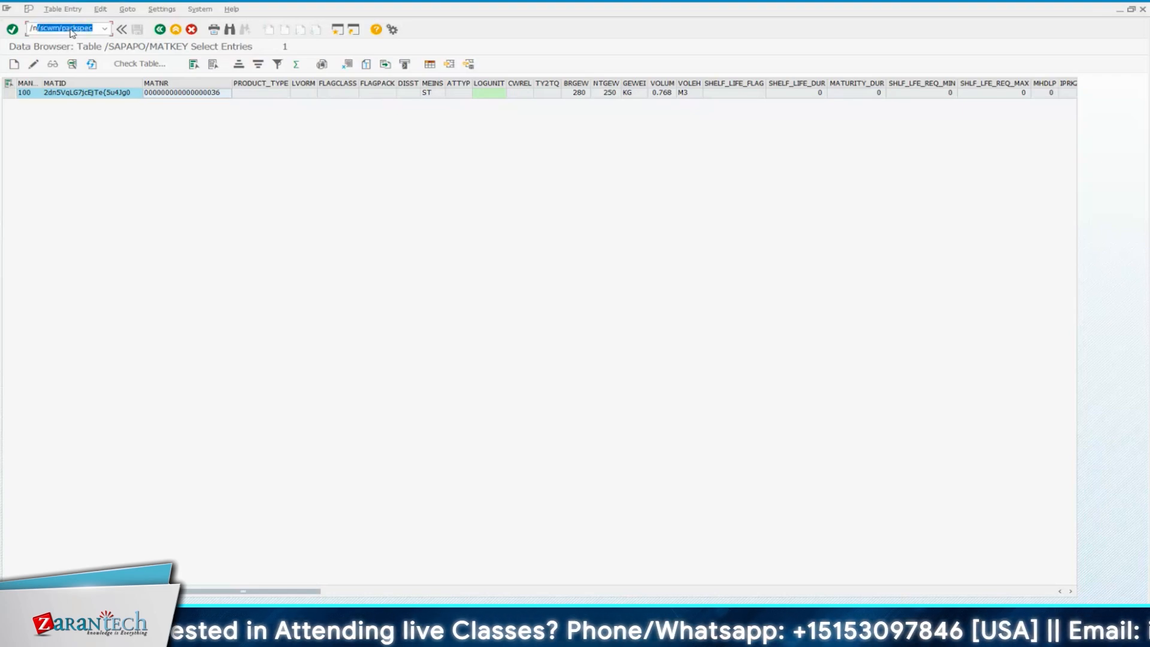
{"action": "key", "text": "Right"}
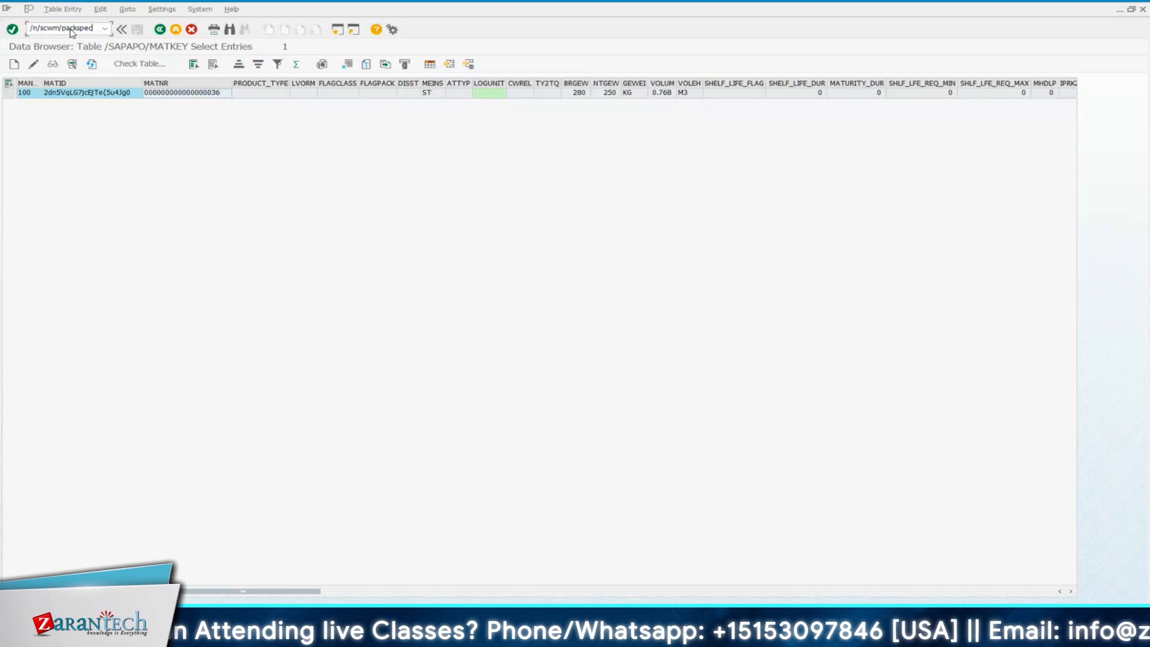
{"action": "key", "text": "BackSpace"}
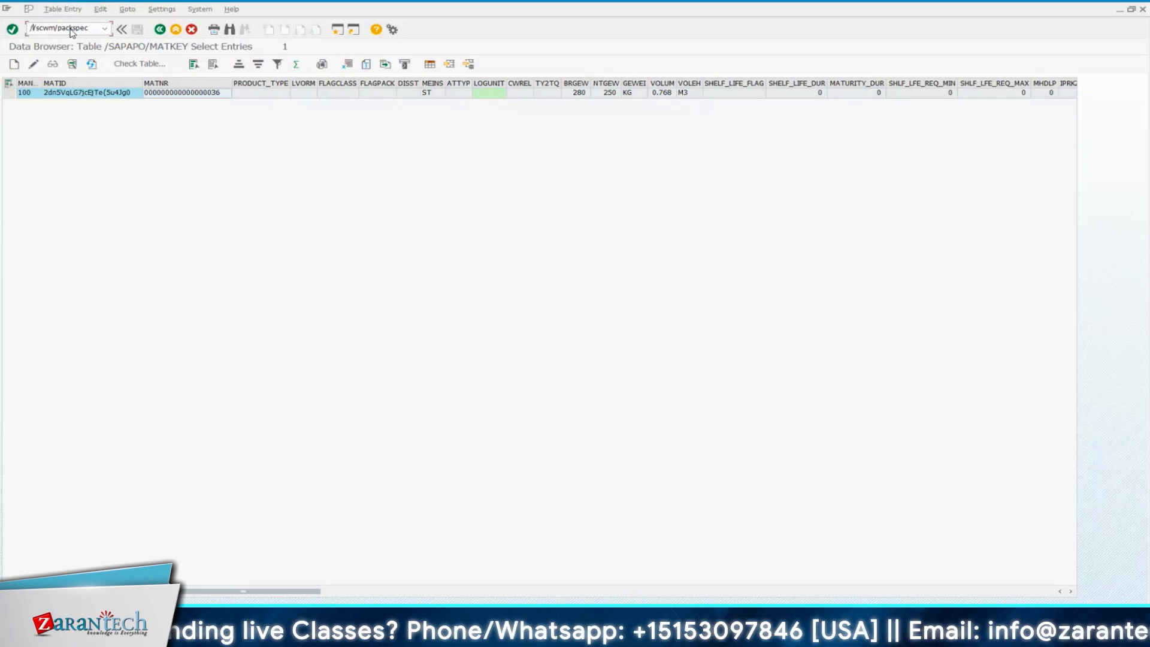
{"action": "key", "text": "Return"}
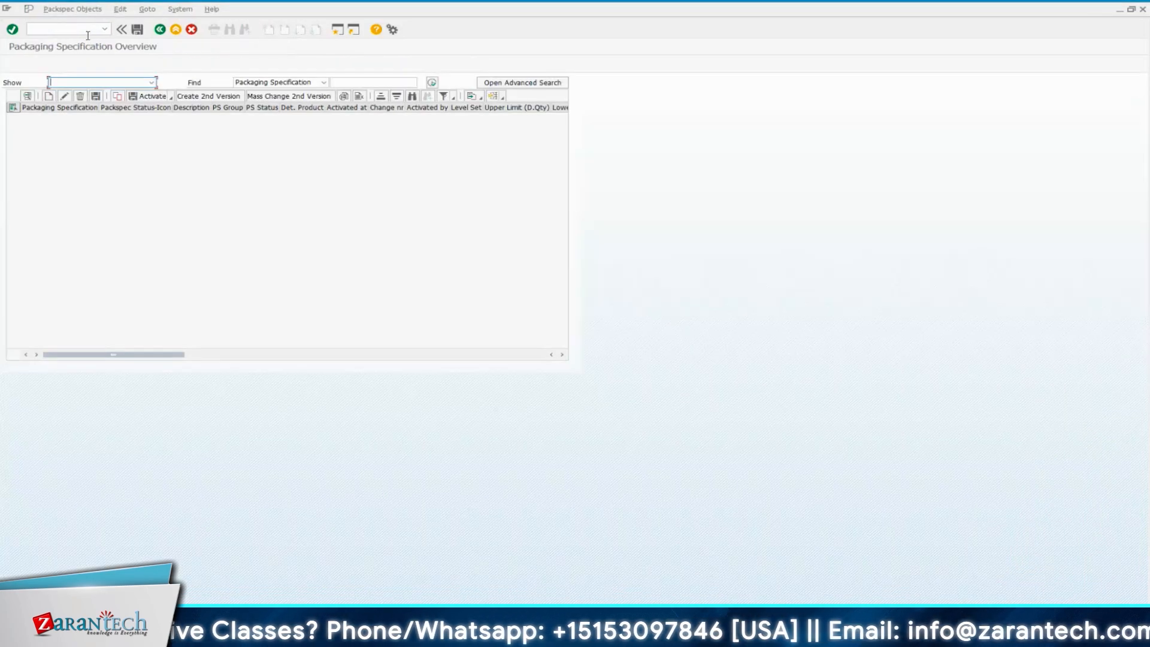
Search the packaging specifications for number 1378
{"action": "left_click", "coordinate": [347, 81]}
{"action": "type", "text": "1"}
{"action": "left_click", "coordinate": [360, 100]}
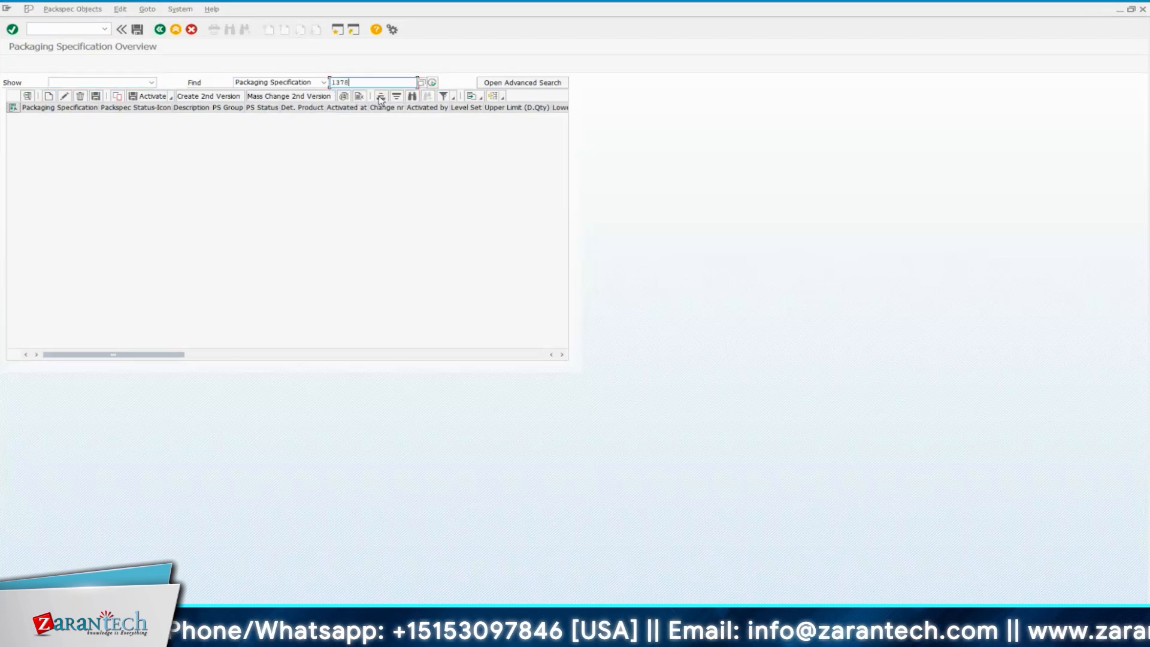
{"action": "left_click", "coordinate": [432, 83]}
Search for packaging specification 10000101 and open it for display
{"action": "type", "text": "1"}
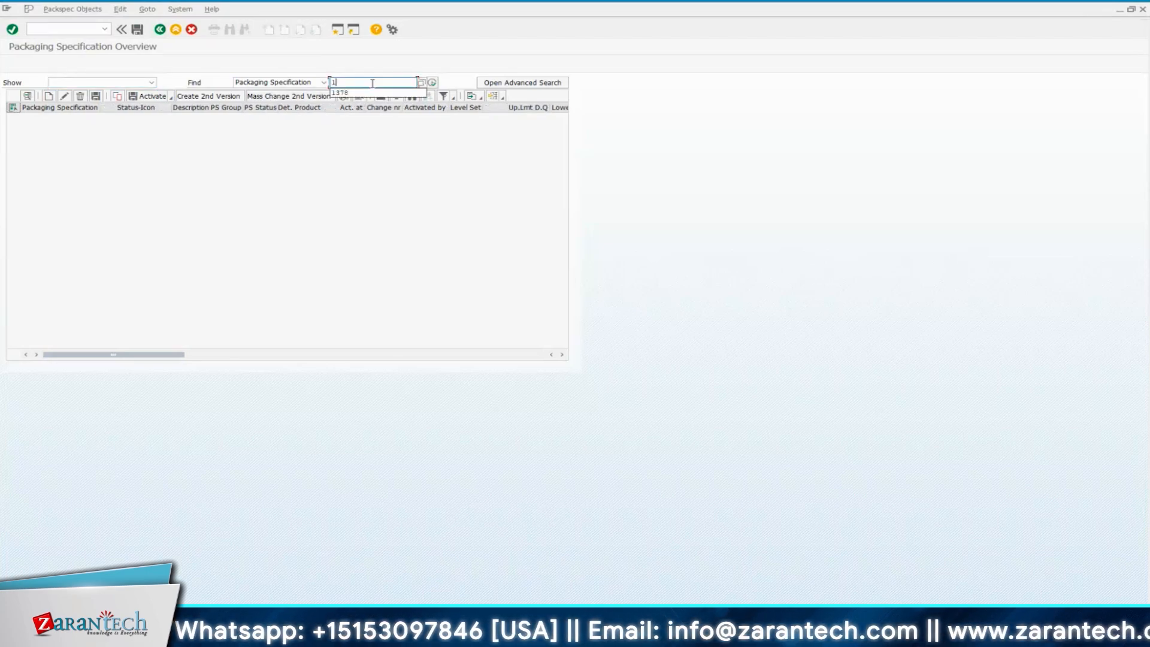
{"action": "type", "text": "0000101"}
{"action": "key", "text": "Return"}
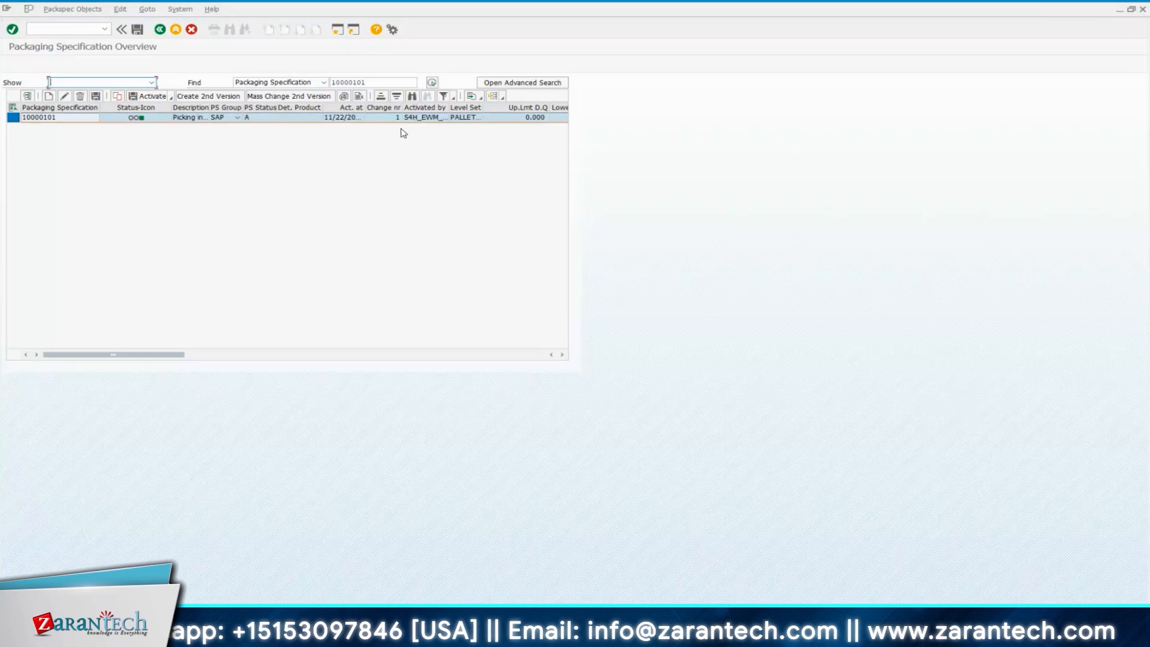
{"action": "left_click_drag", "start_coordinate": [366, 82], "coordinate": [330, 82]}
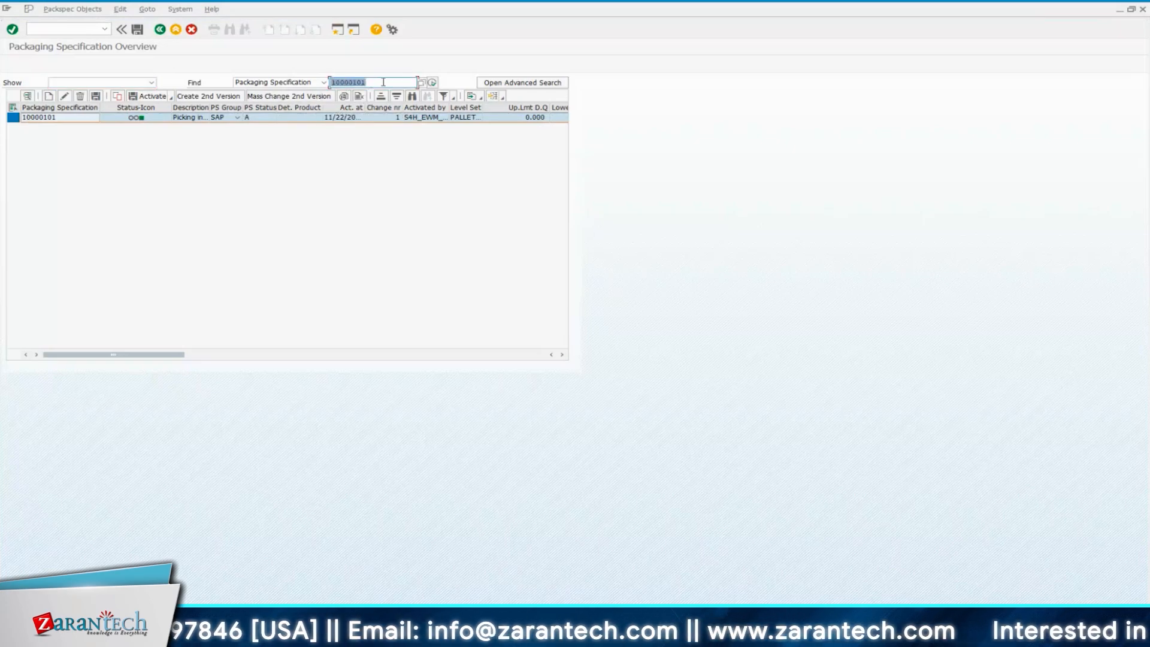
{"action": "double_click", "coordinate": [72, 117]}
{"action": "key", "text": "Return"}
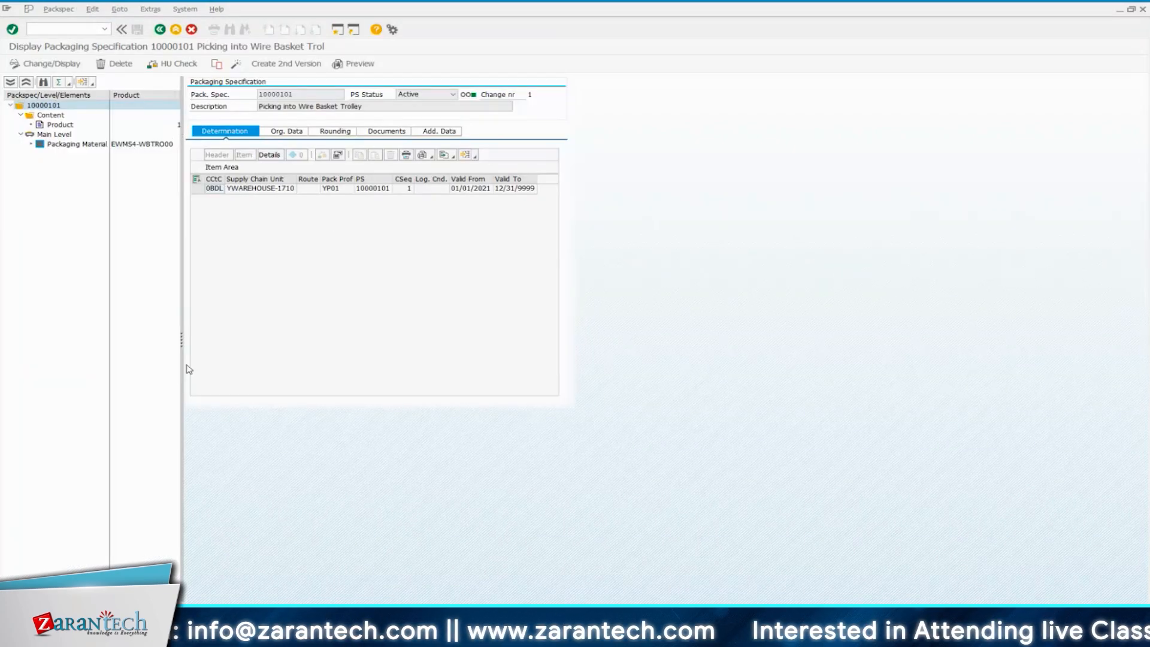
Widen the structure tree, show the Product content element and highlight the specification's number and description
{"action": "left_click_drag", "start_coordinate": [180, 341], "coordinate": [331, 341]}
{"action": "left_click", "coordinate": [60, 124]}
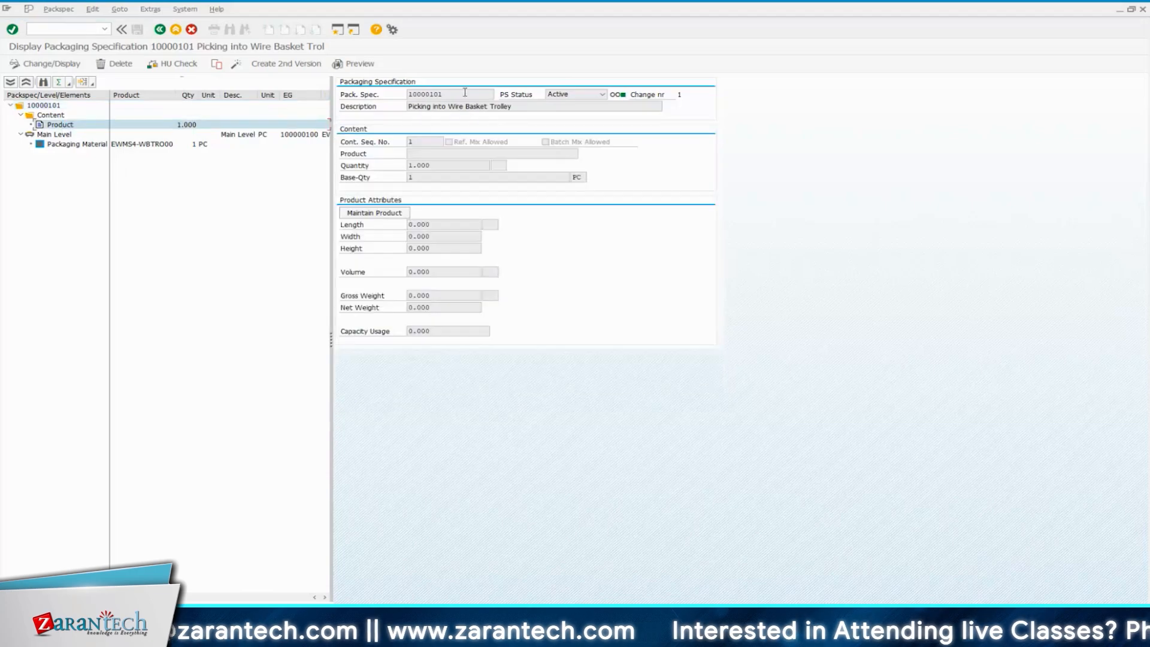
{"action": "double_click", "coordinate": [453, 94]}
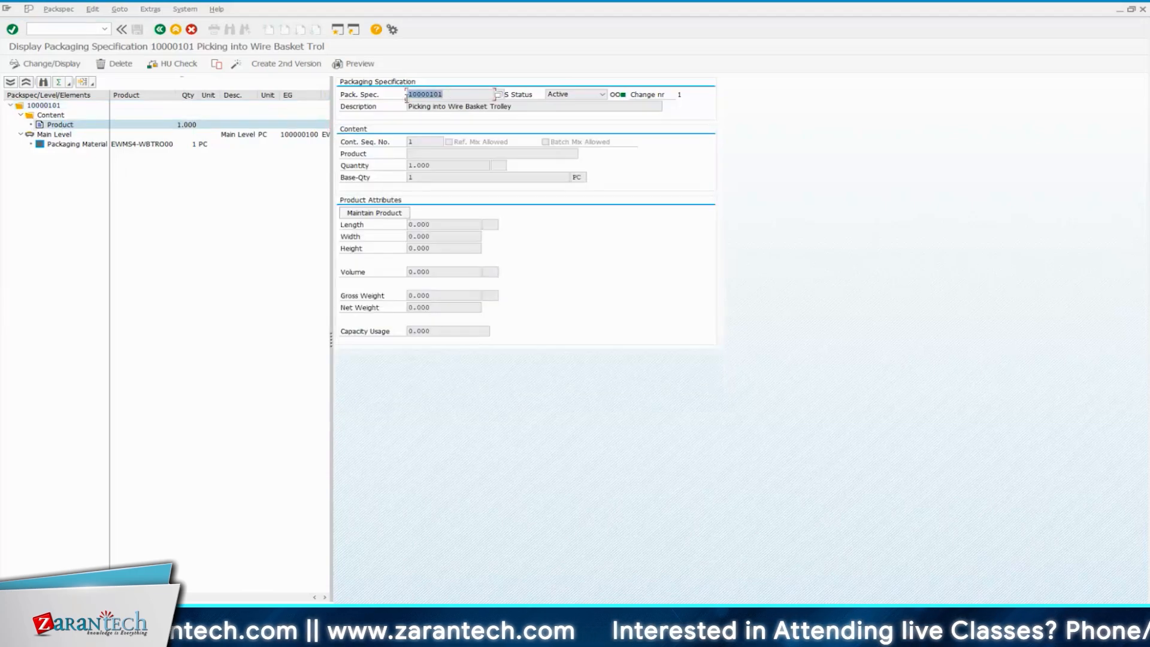
{"action": "left_click", "coordinate": [450, 110]}
{"action": "left_click_drag", "start_coordinate": [519, 106], "coordinate": [453, 106]}
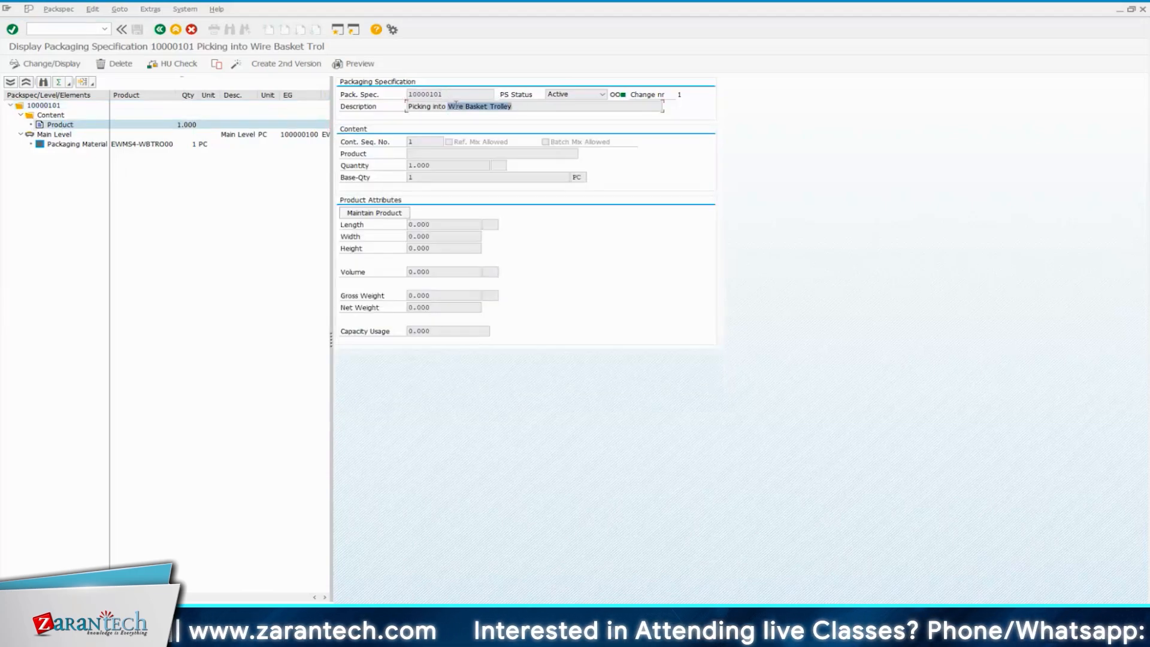
{"action": "left_click", "coordinate": [522, 108]}
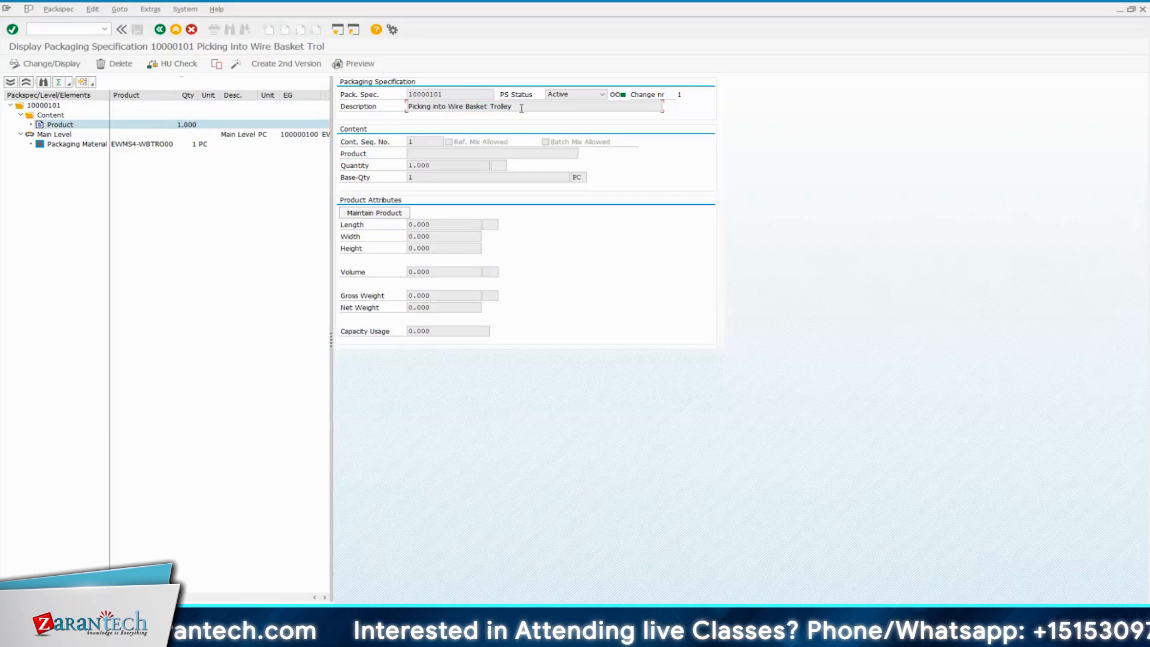
{"action": "left_click_drag", "start_coordinate": [519, 107], "coordinate": [408, 106]}
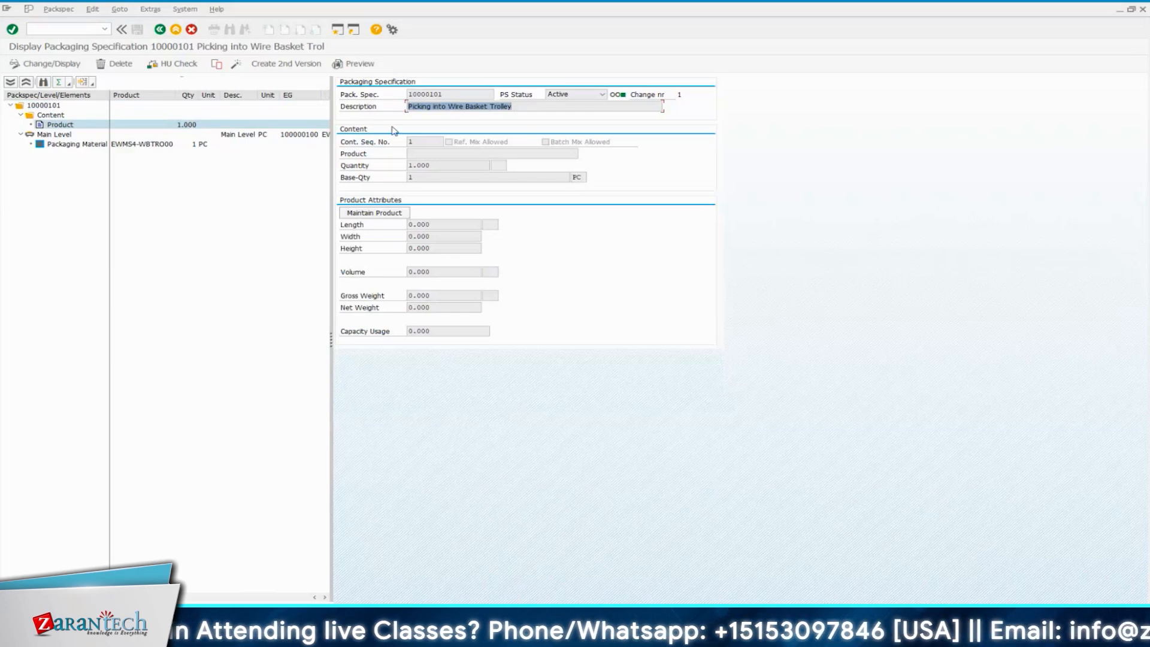
Copy the packaging material number EWMS4-WBTRO00 from the Main Level's element details and display that material in the Display Material session
{"action": "left_click", "coordinate": [81, 144]}
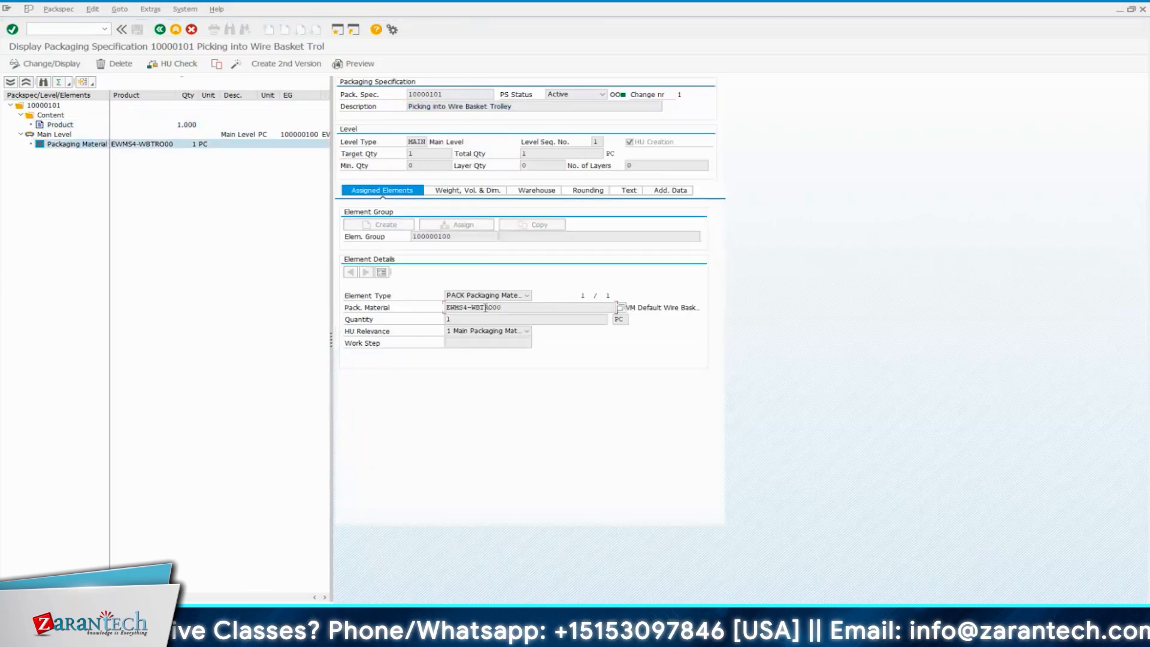
{"action": "double_click", "coordinate": [503, 308]}
{"action": "key", "text": "ctrl+c"}
{"action": "left_click", "coordinate": [99, 96]}
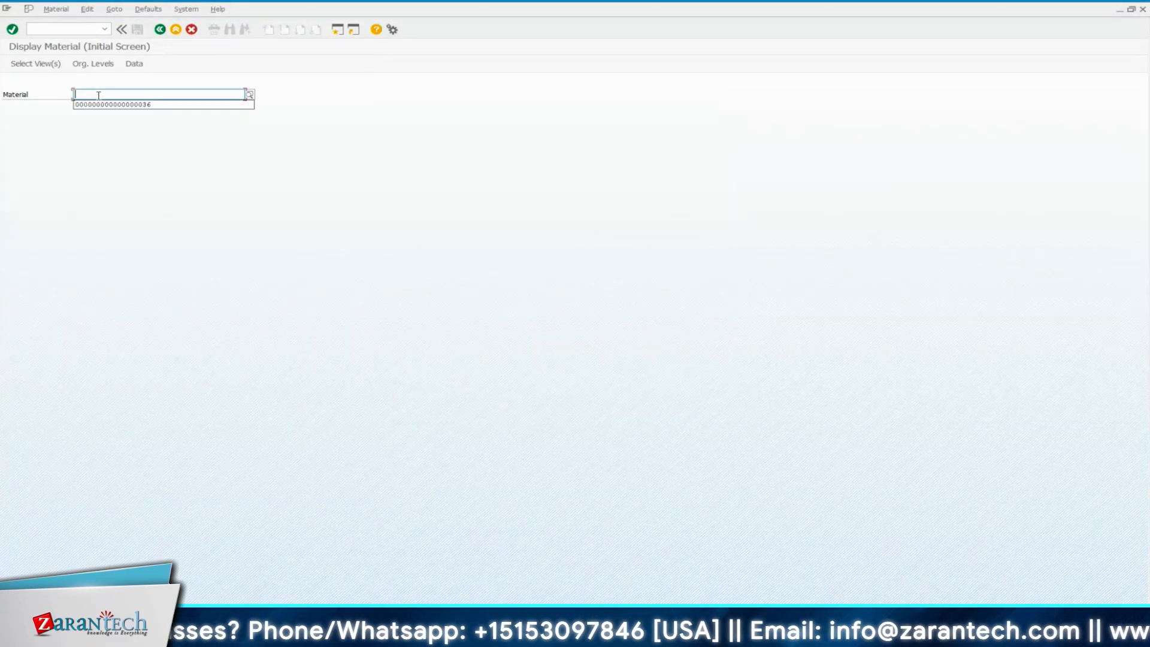
{"action": "key", "text": "ctrl+v"}
{"action": "key", "text": "Return"}
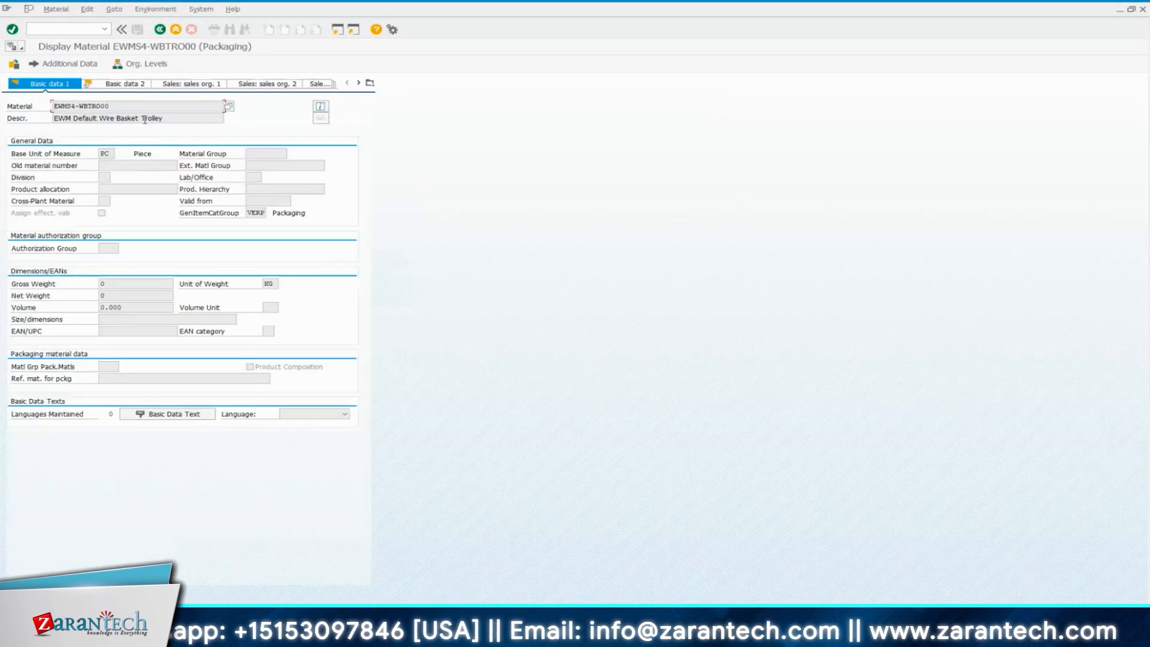
Highlight the material's Wire Basket Trolley description, view Basic data 2, dismiss the sales view's organizational levels and return to Basic data 1
{"action": "left_click_drag", "start_coordinate": [167, 119], "coordinate": [97, 119]}
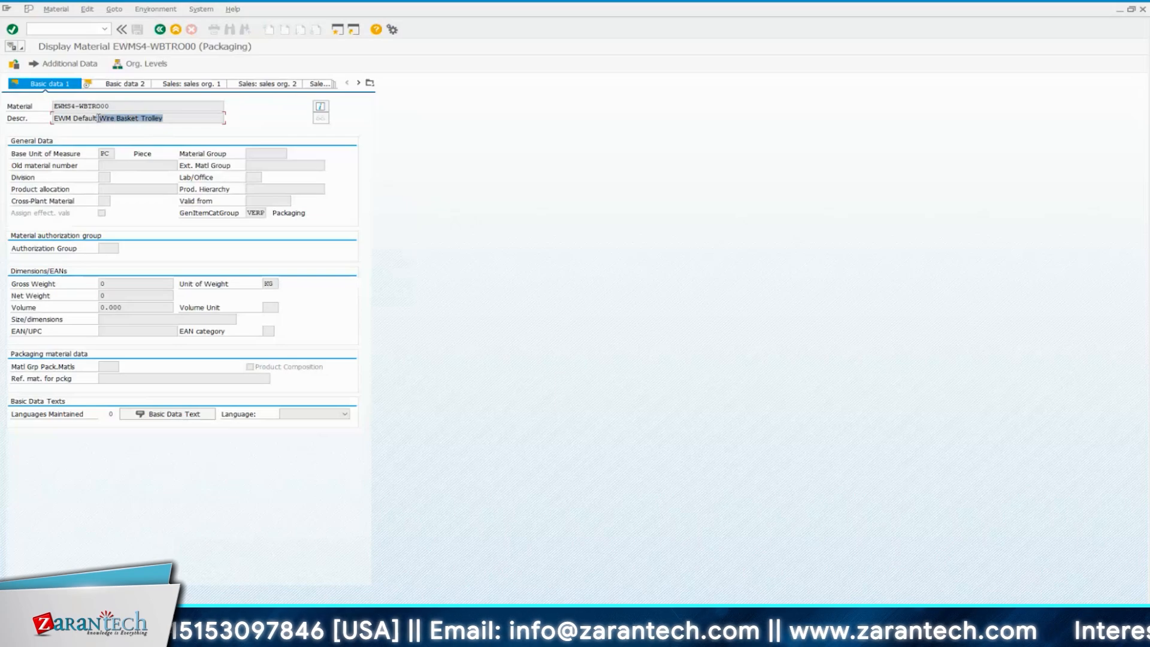
{"action": "left_click", "coordinate": [113, 107]}
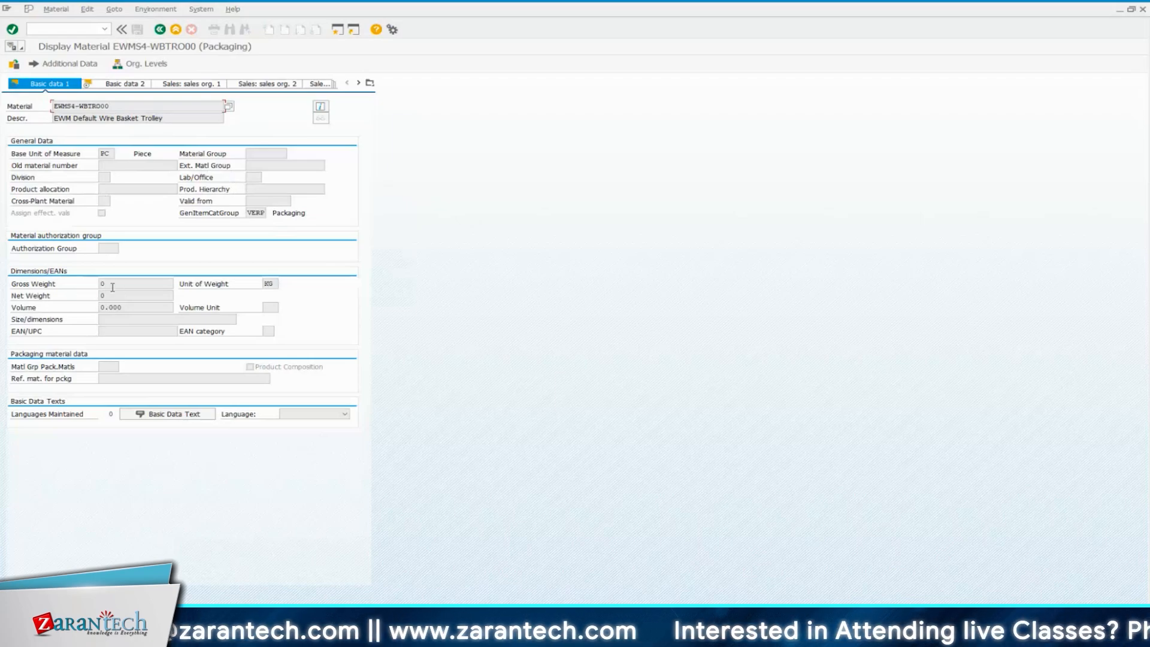
{"action": "left_click", "coordinate": [115, 85]}
{"action": "left_click", "coordinate": [190, 86]}
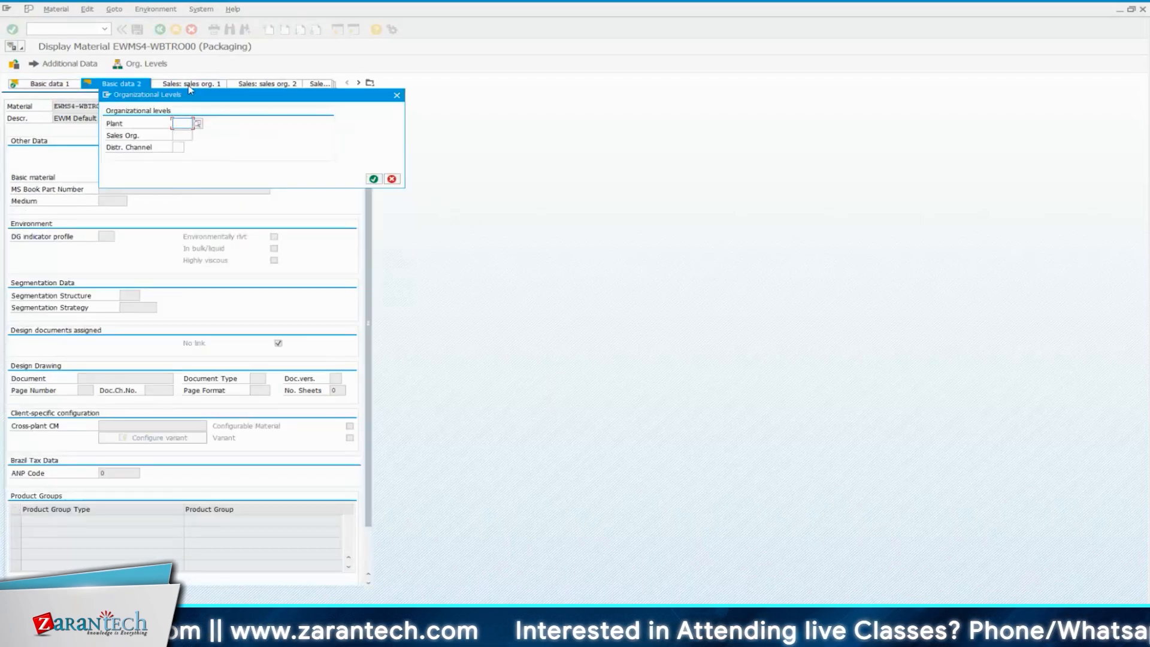
{"action": "left_click", "coordinate": [396, 95]}
{"action": "left_click", "coordinate": [64, 85]}
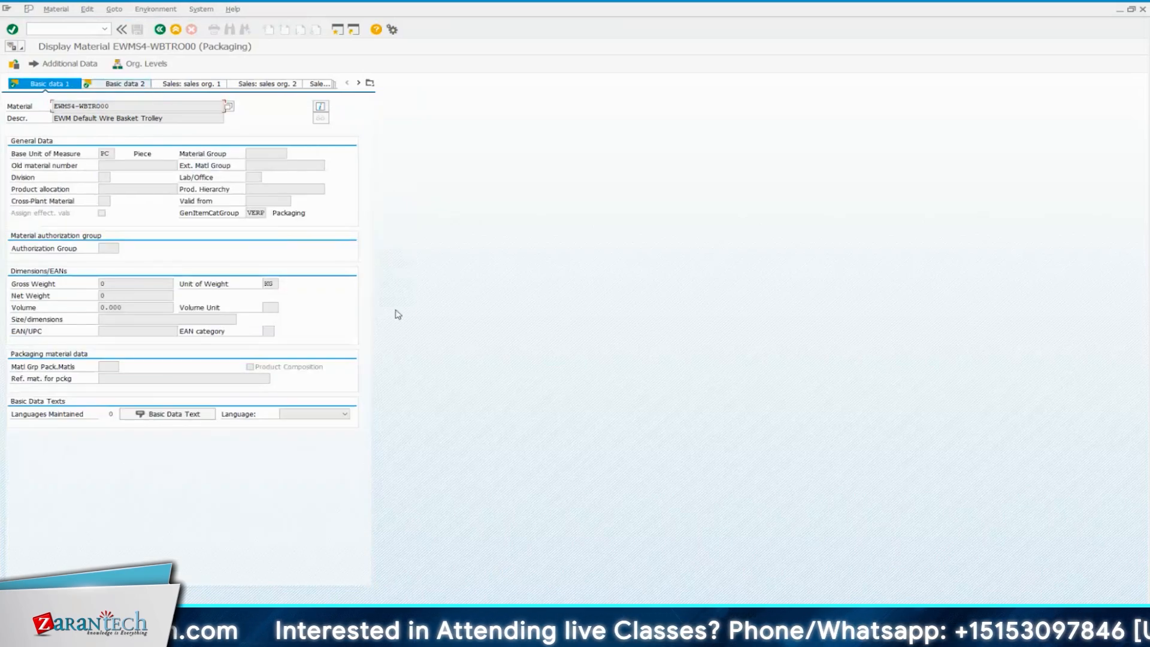
Switch back to the session displaying packaging specification 10000101 and highlight the Main Level's sequence number
{"action": "mouse_move", "coordinate": [577, 634]}
{"action": "left_click", "coordinate": [813, 563]}
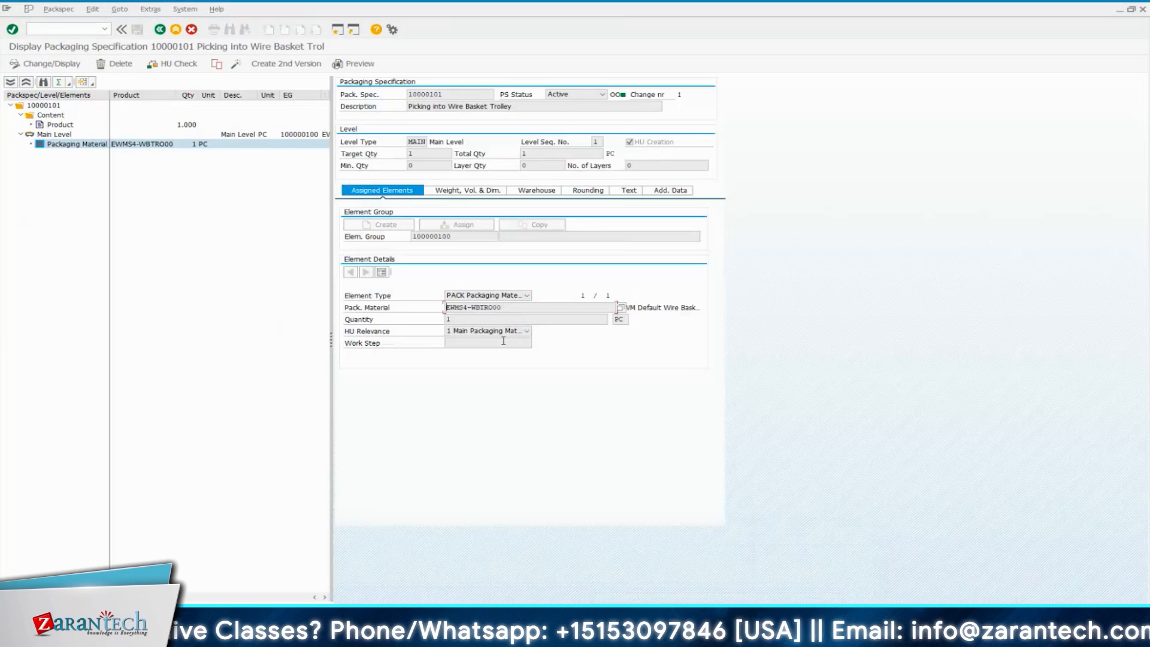
{"action": "left_click", "coordinate": [597, 141]}
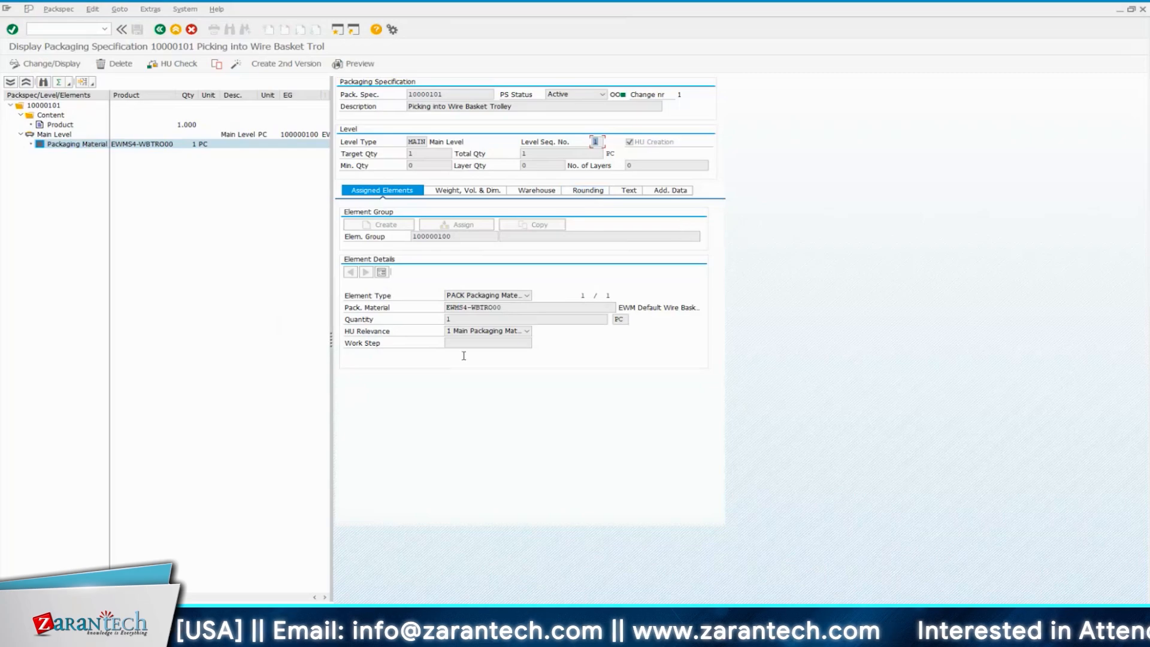
Open Notepad and write "Outer Most Box - L1" with "----HP Bag / Box" on the line below
{"action": "left_click", "coordinate": [431, 633]}
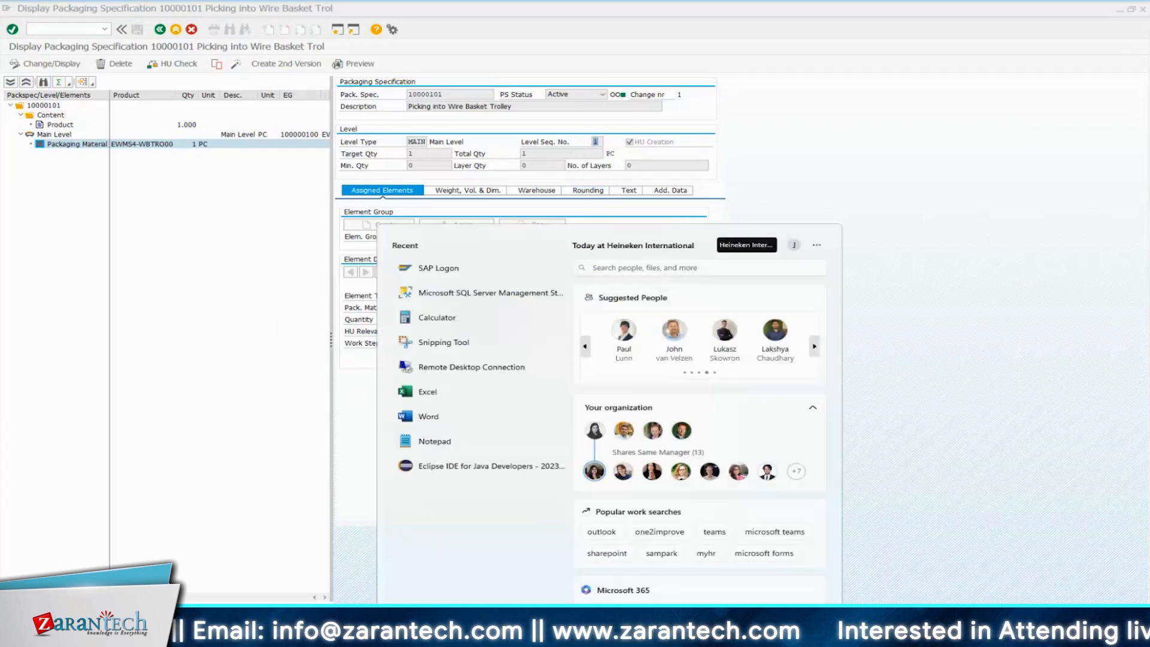
{"action": "left_click", "coordinate": [434, 441]}
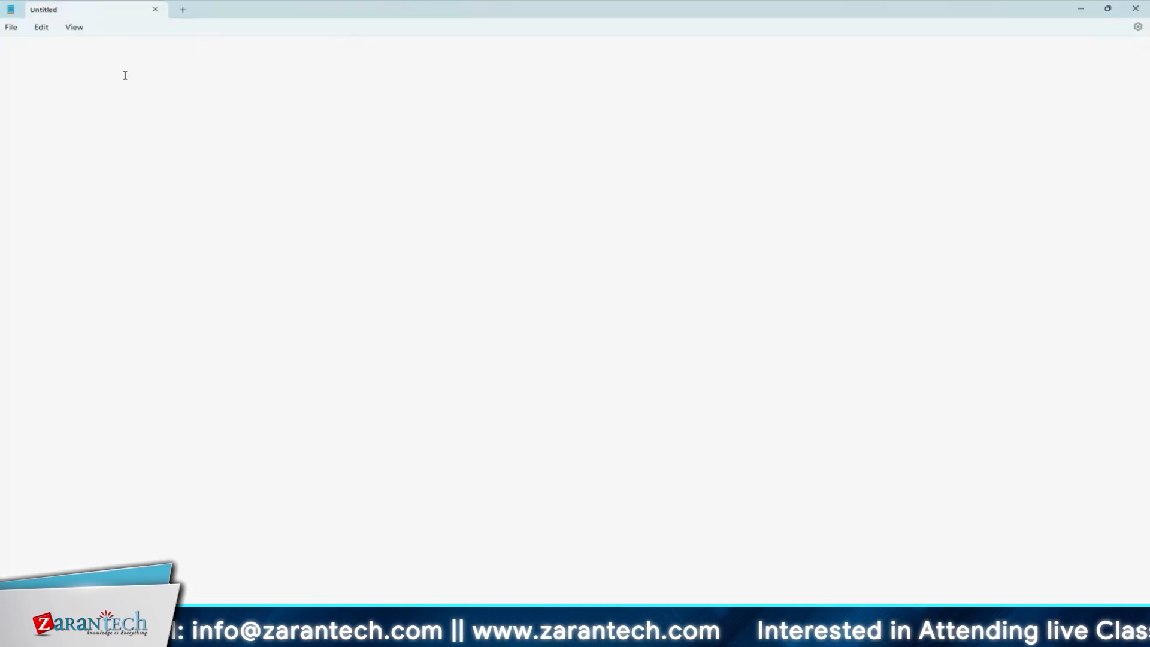
{"action": "type", "text": "Outer Most Box -"}
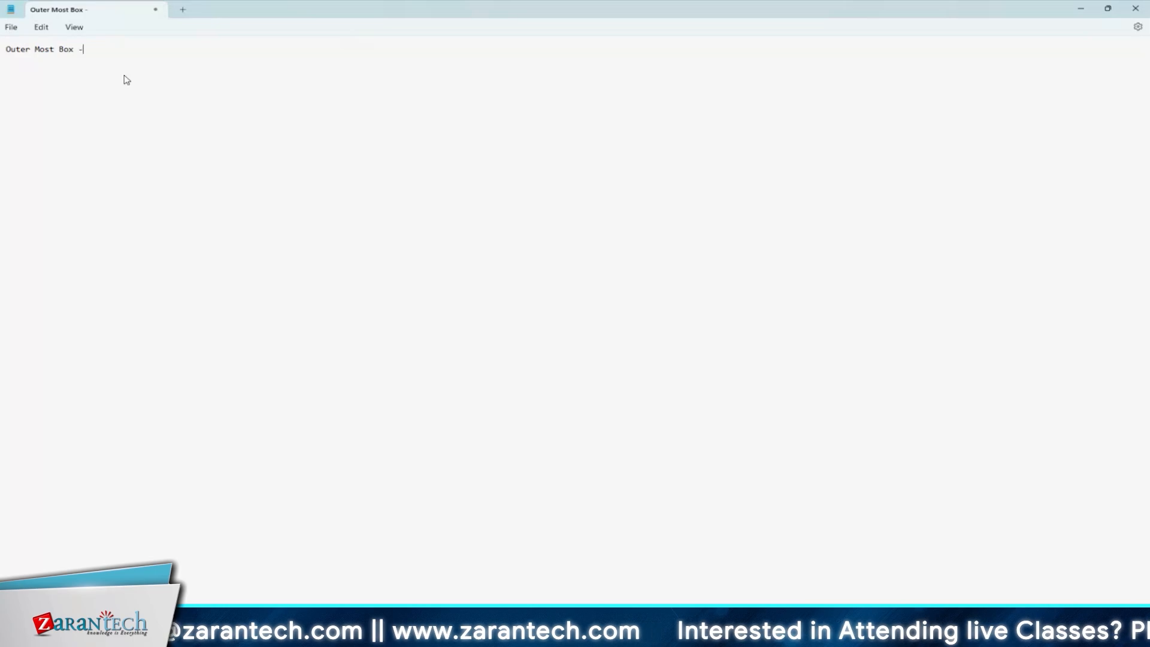
{"action": "type", "text": " L1 "}
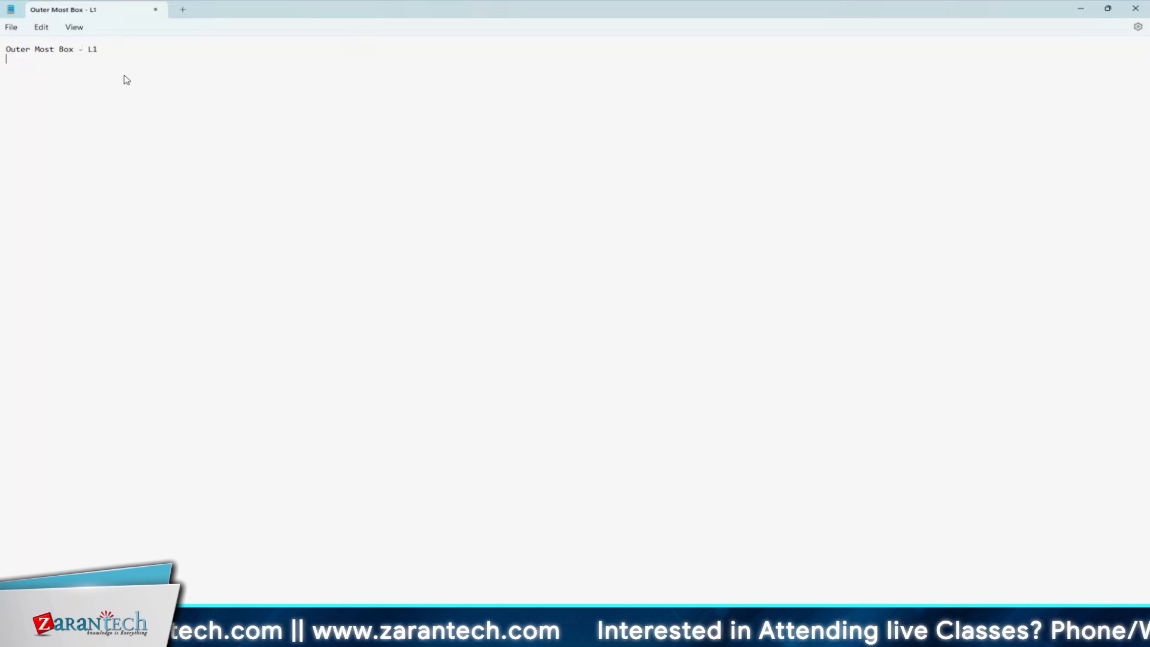
{"action": "type", "text": "----"}
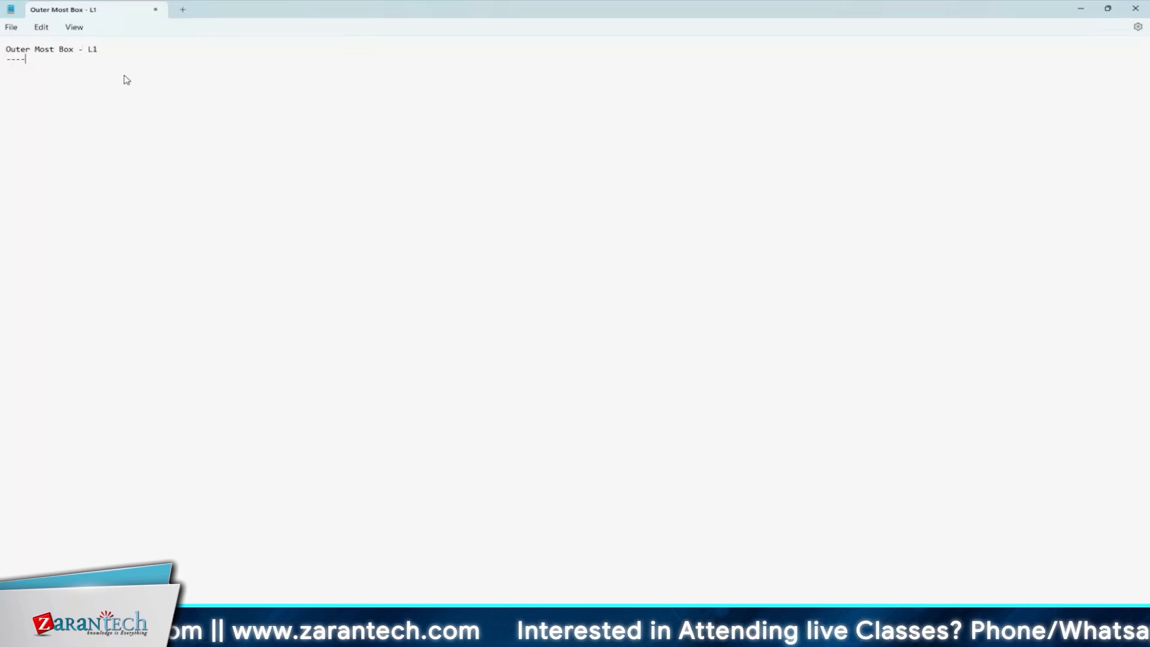
{"action": "type", "text": "HP "}
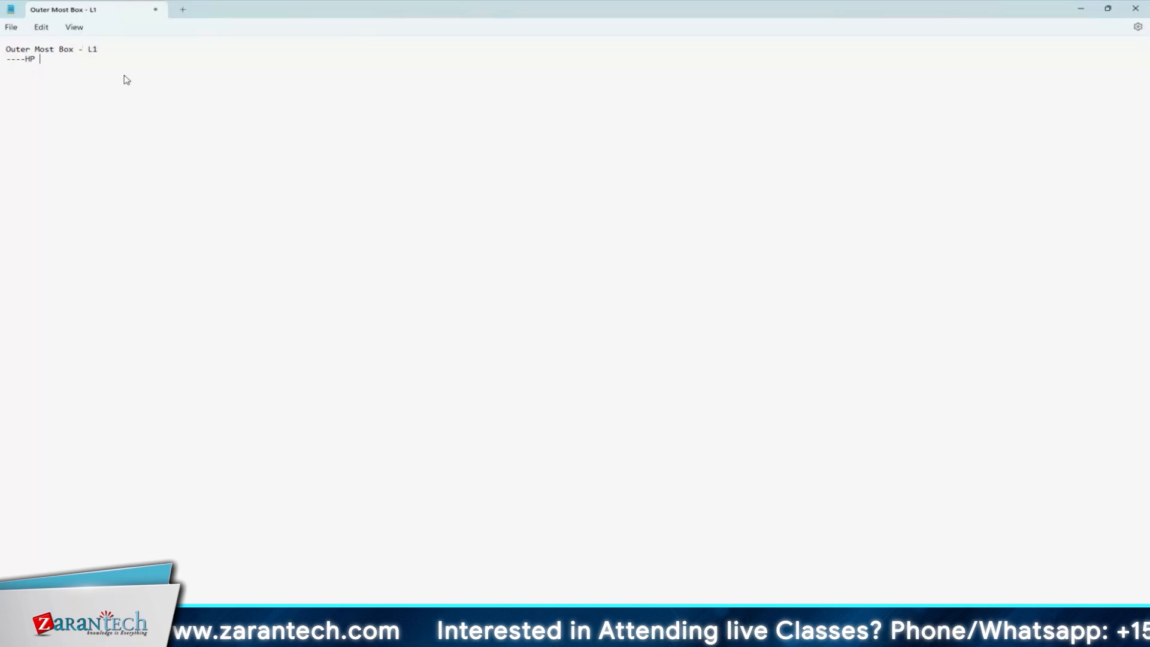
{"action": "type", "text": "Bag"}
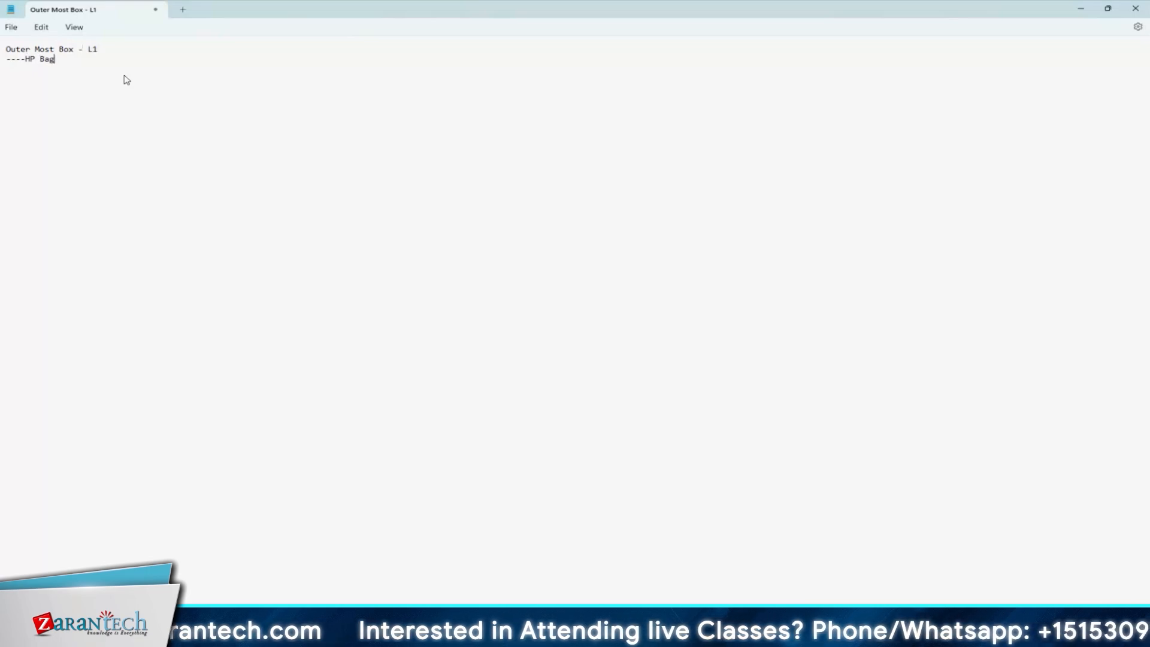
{"action": "type", "text": " / Box "}
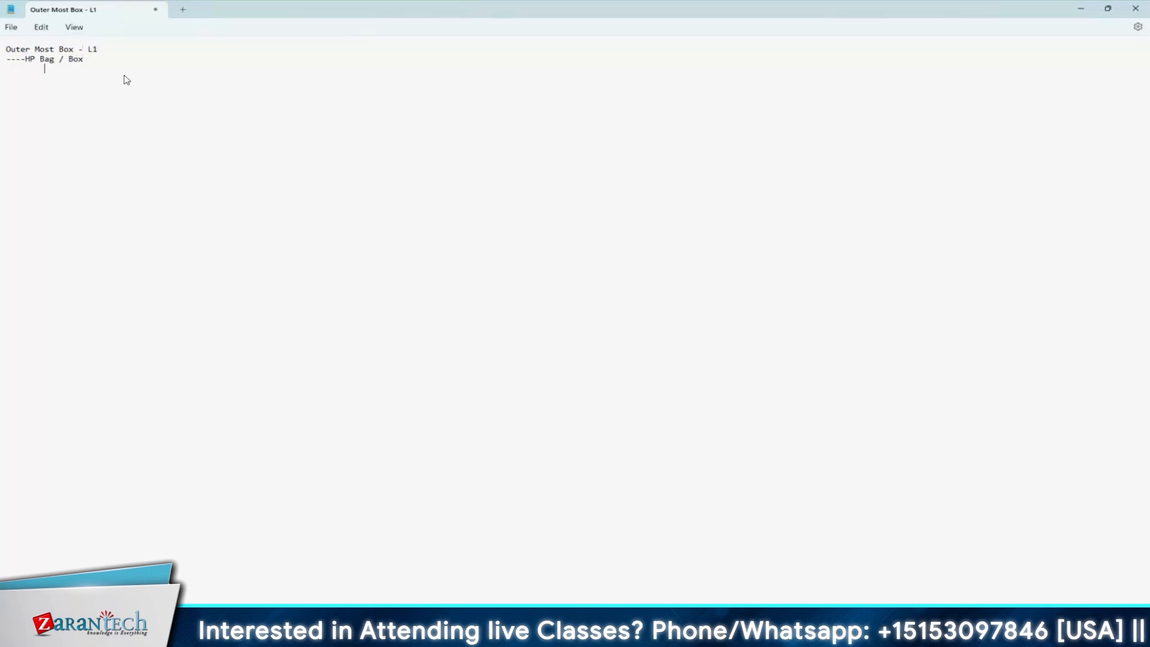
{"action": "type", "text": "------------Materil"}
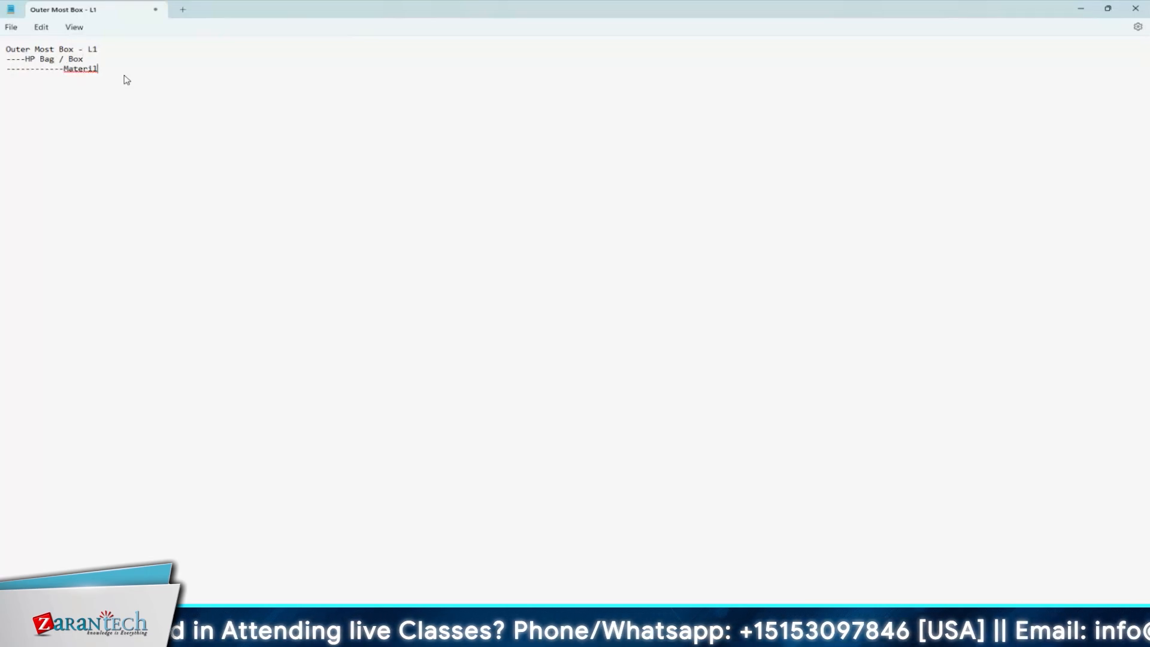
Add a third line reading "------------Material / Product" and highlight the packaging levels from the innermost to the outermost
{"action": "key", "text": "BackSpace"}
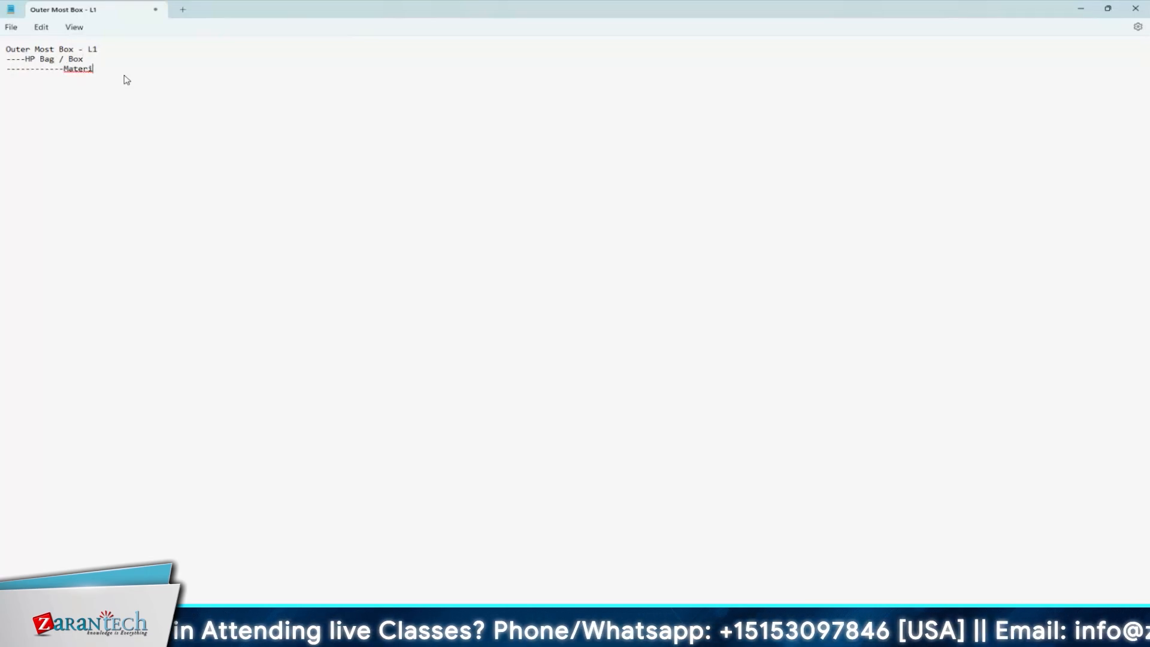
{"action": "type", "text": "al / Product"}
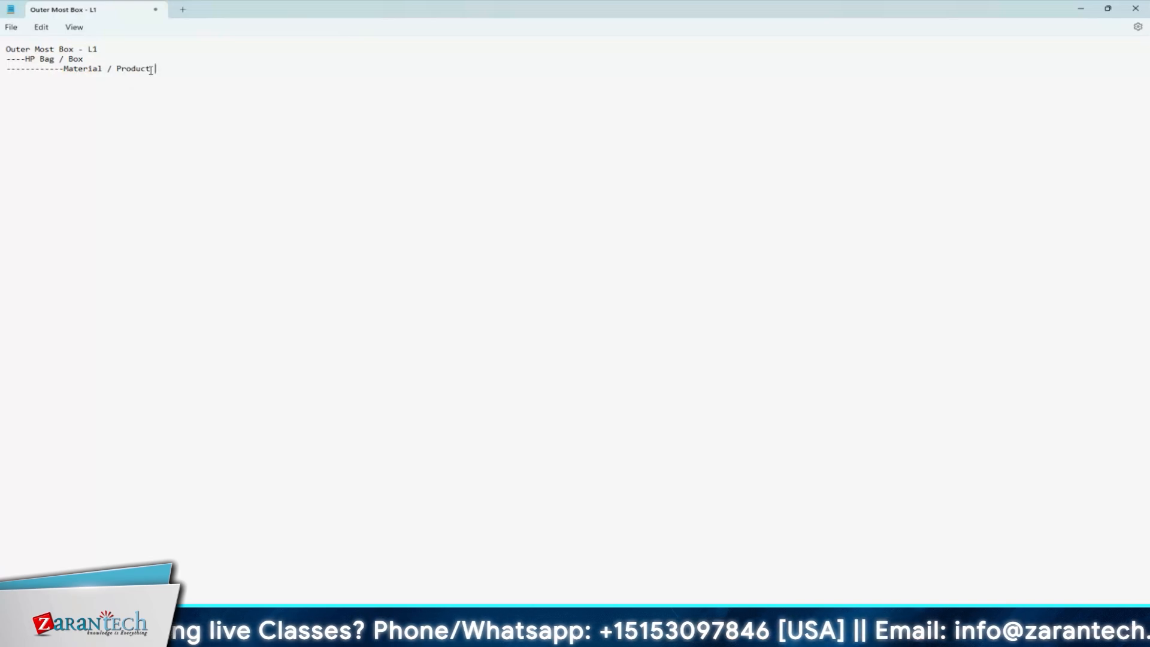
{"action": "left_click_drag", "start_coordinate": [151, 69], "coordinate": [40, 52]}
{"action": "left_click", "coordinate": [98, 51]}
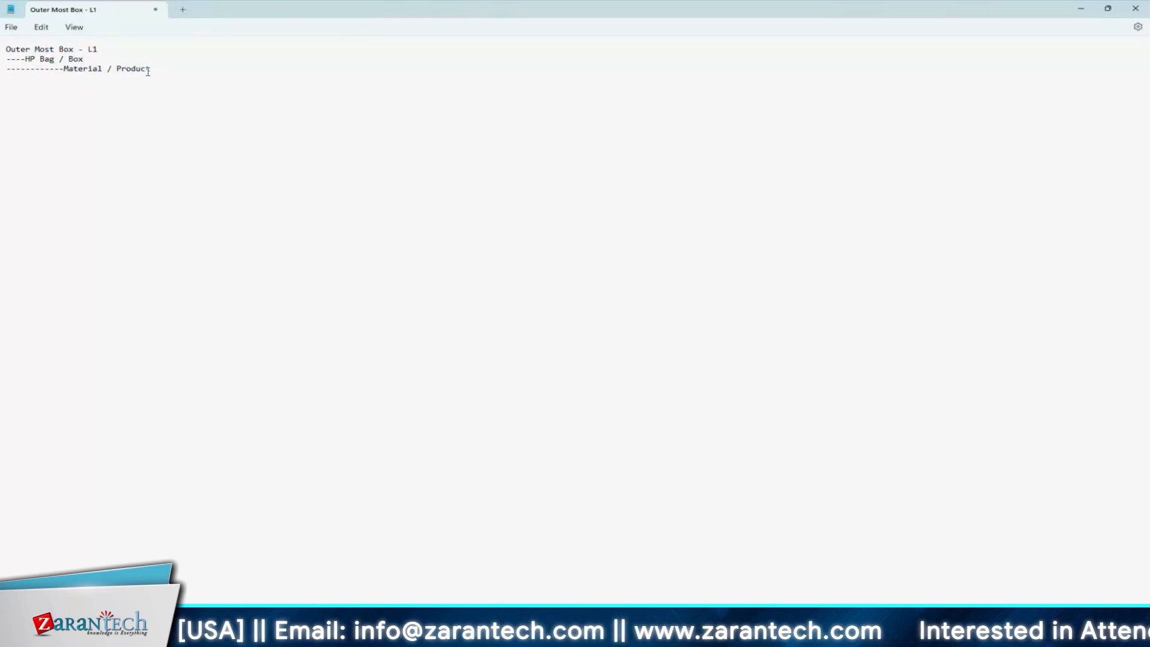
Switch back to SAP, leave the specification's display and search the packaging specification overview for number 10000102
{"action": "key", "text": "alt+Tab"}
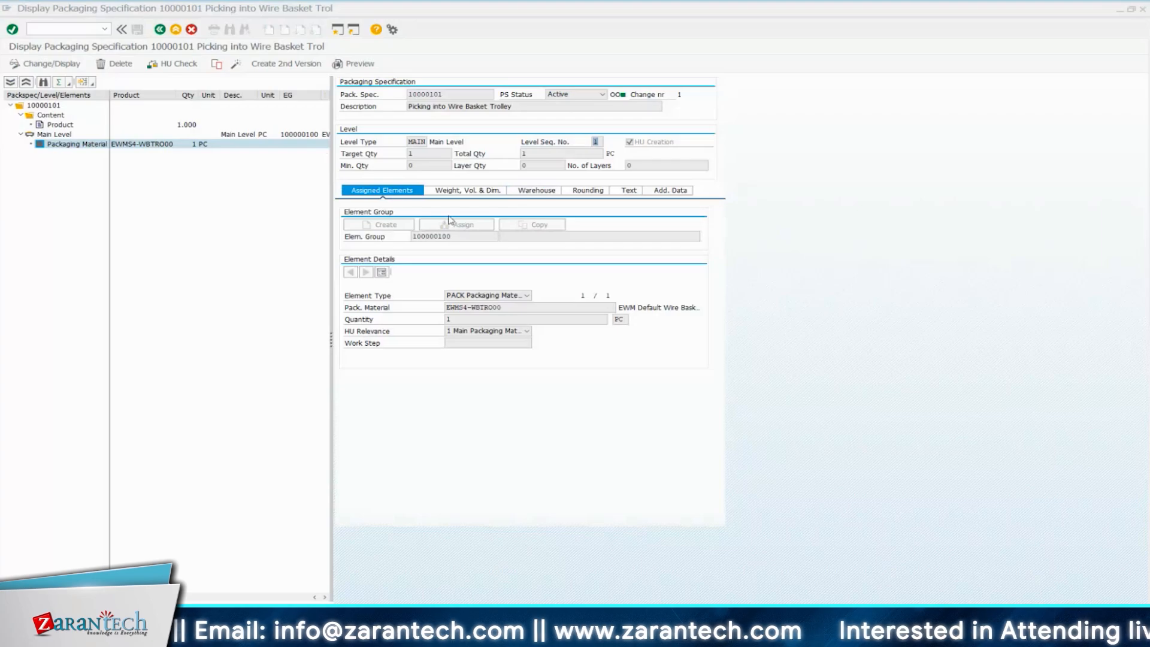
{"action": "left_click", "coordinate": [160, 29]}
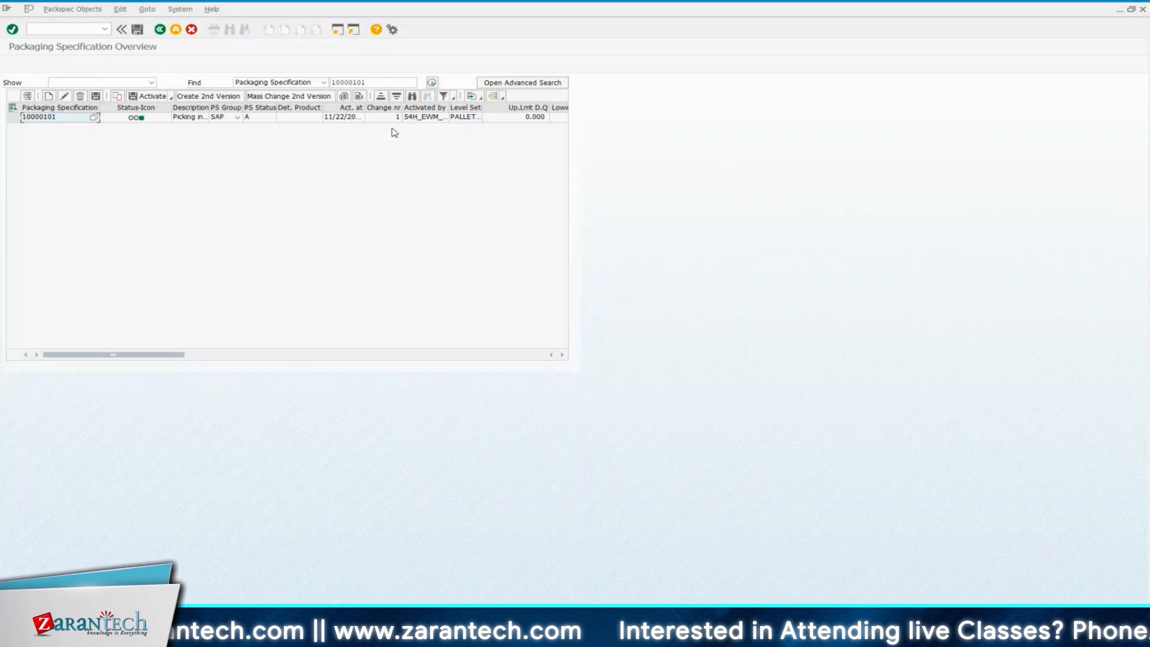
{"action": "left_click", "coordinate": [375, 84]}
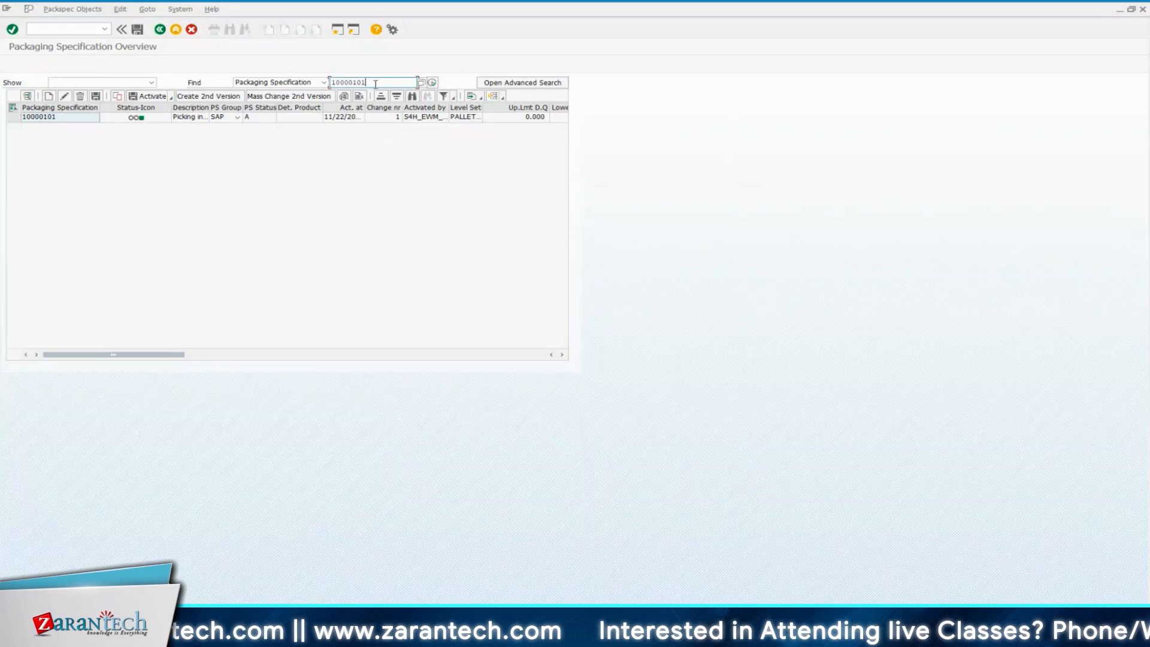
{"action": "key", "text": "BackSpace"}
{"action": "type", "text": "2"}
{"action": "key", "text": "Return"}
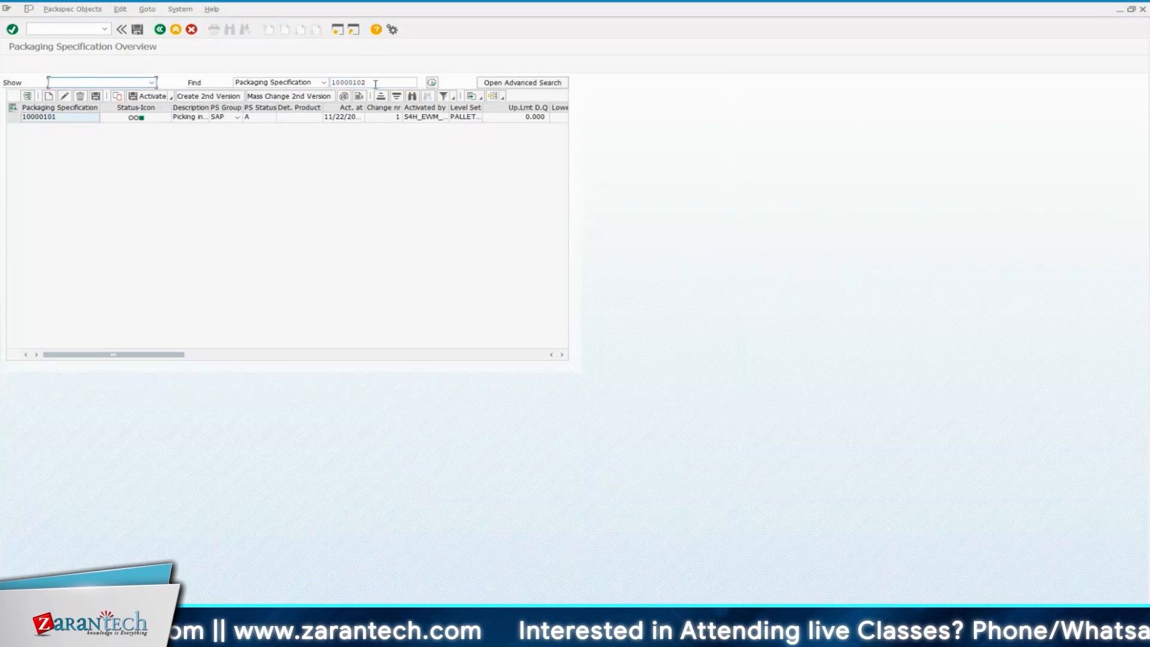
Change the searched packaging specification number back to 10000101 and run the search
{"action": "left_click", "coordinate": [371, 84]}
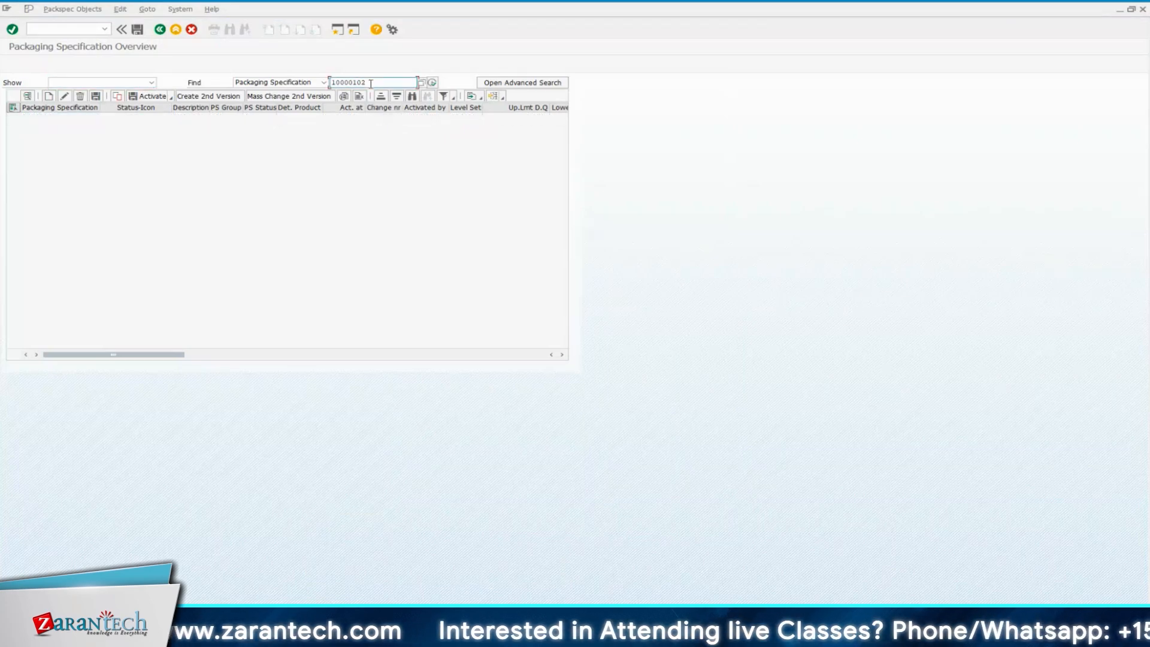
{"action": "key", "text": "BackSpace"}
{"action": "type", "text": "1"}
{"action": "key", "text": "Return"}
{"action": "left_click", "coordinate": [432, 84]}
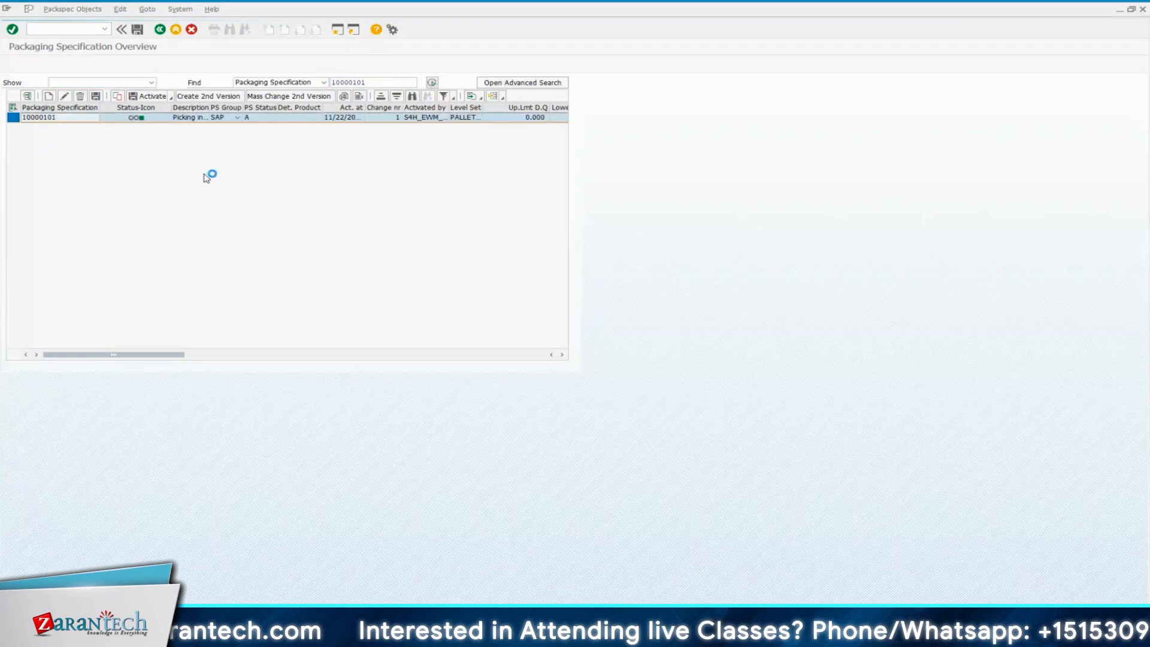
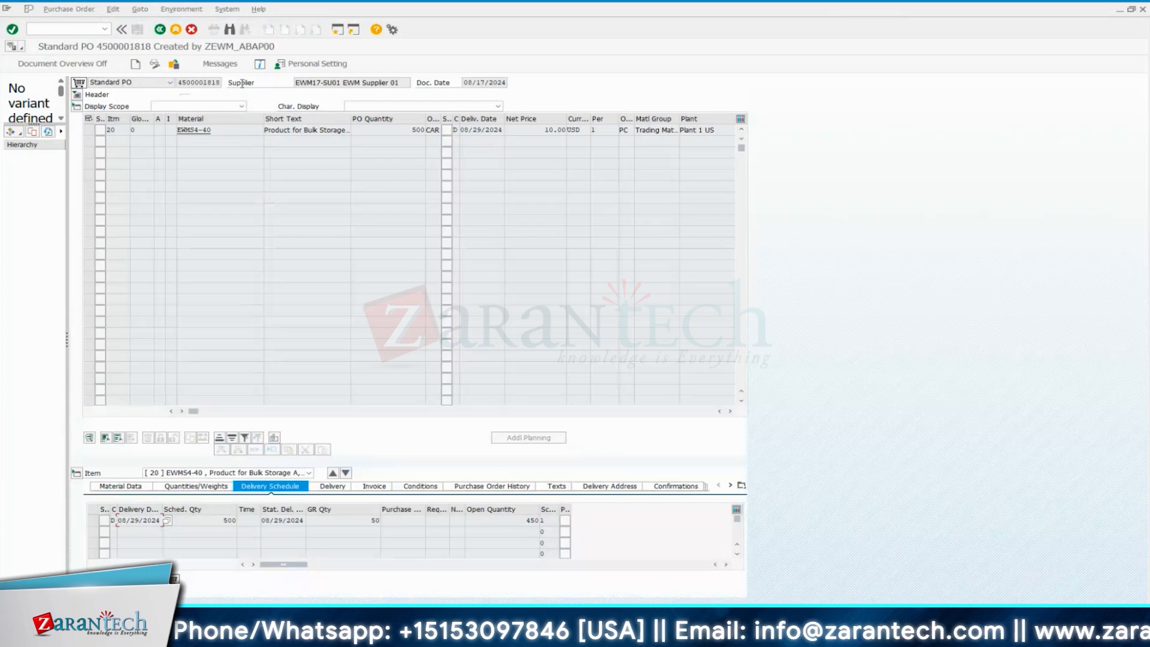
Select the current purchase order's number, reopen the order through the document selection and highlight its number in the header
{"action": "left_click_drag", "start_coordinate": [178, 83], "coordinate": [220, 83]}
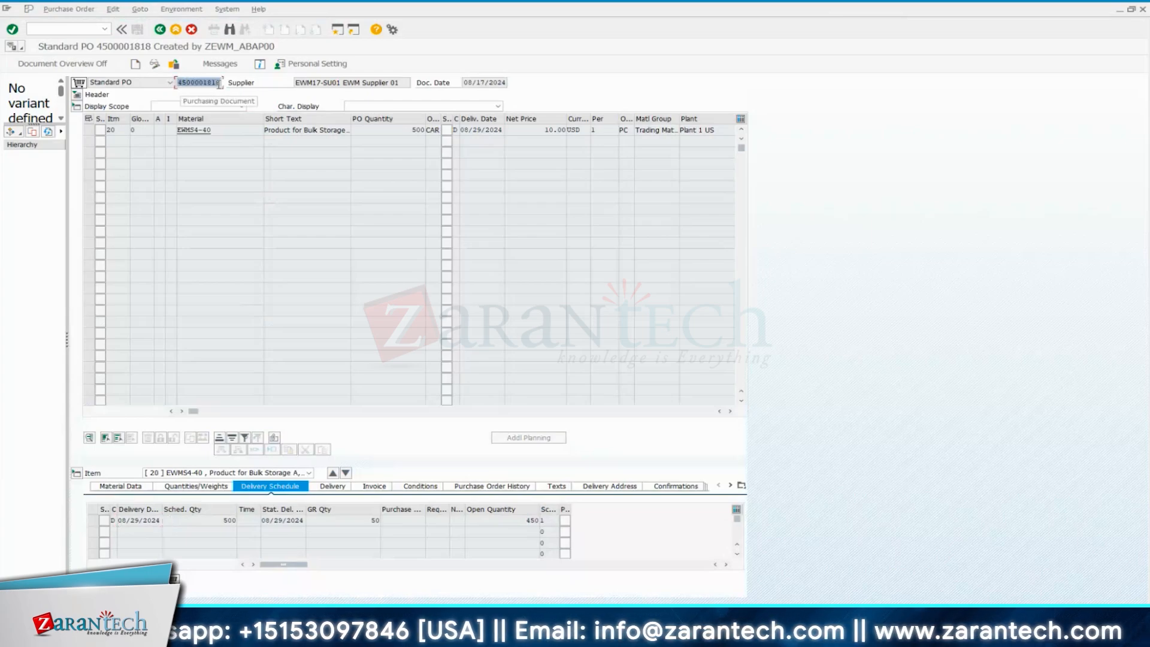
{"action": "left_click", "coordinate": [174, 65]}
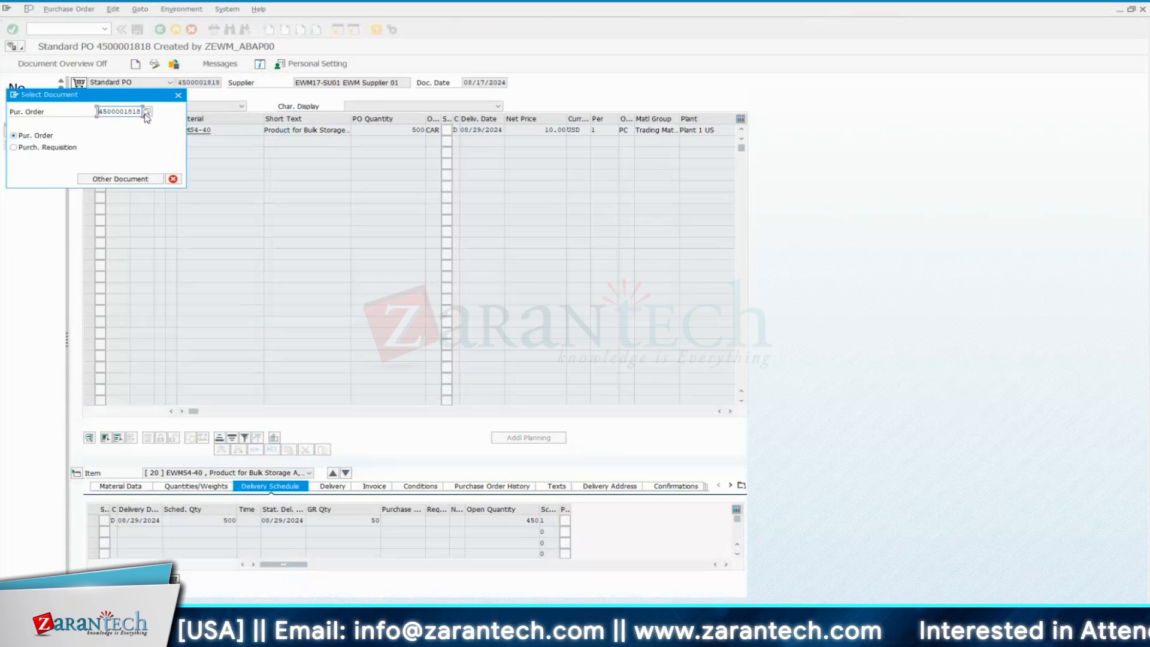
{"action": "key", "text": "Return"}
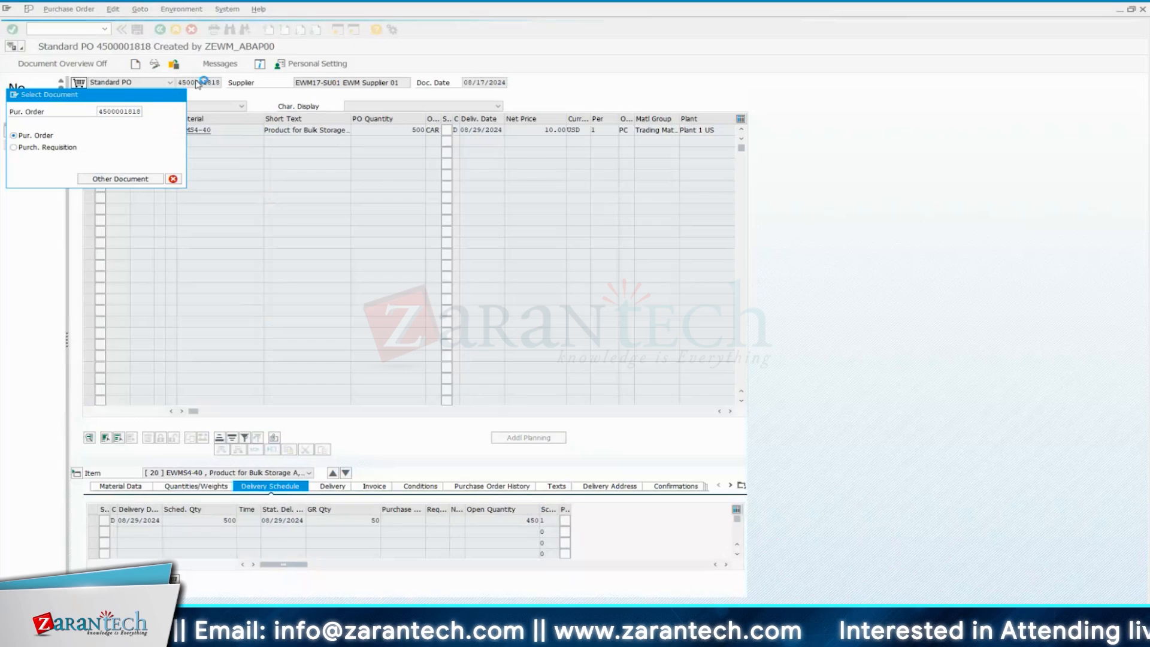
{"action": "left_click_drag", "start_coordinate": [181, 82], "coordinate": [210, 82]}
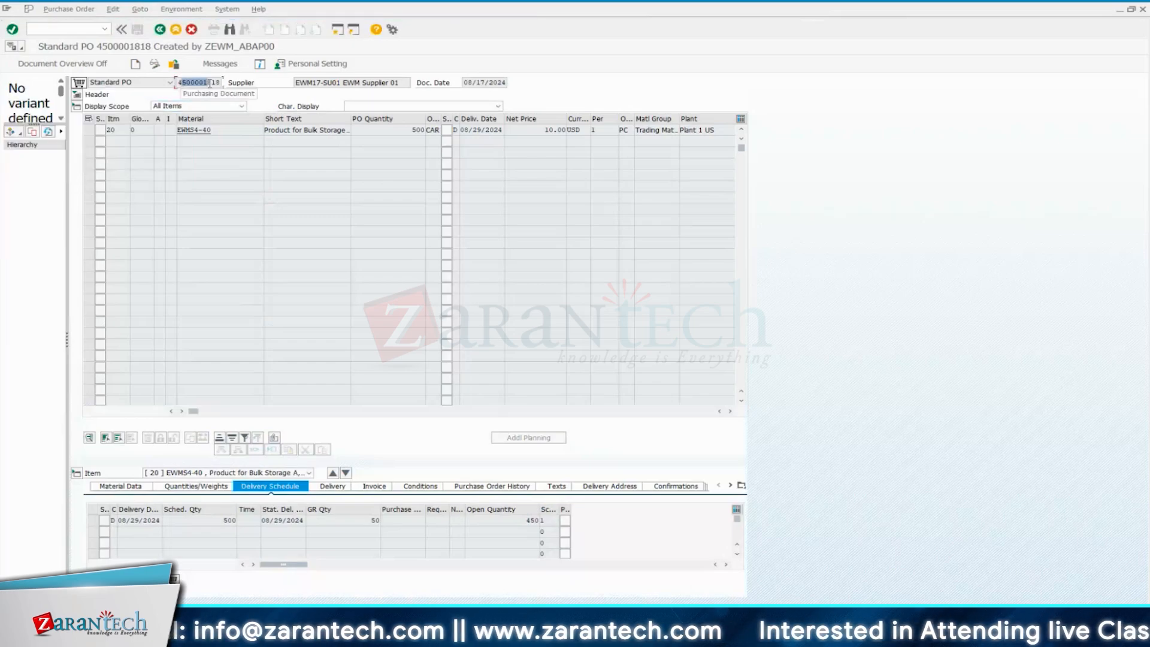
{"action": "left_click", "coordinate": [204, 83]}
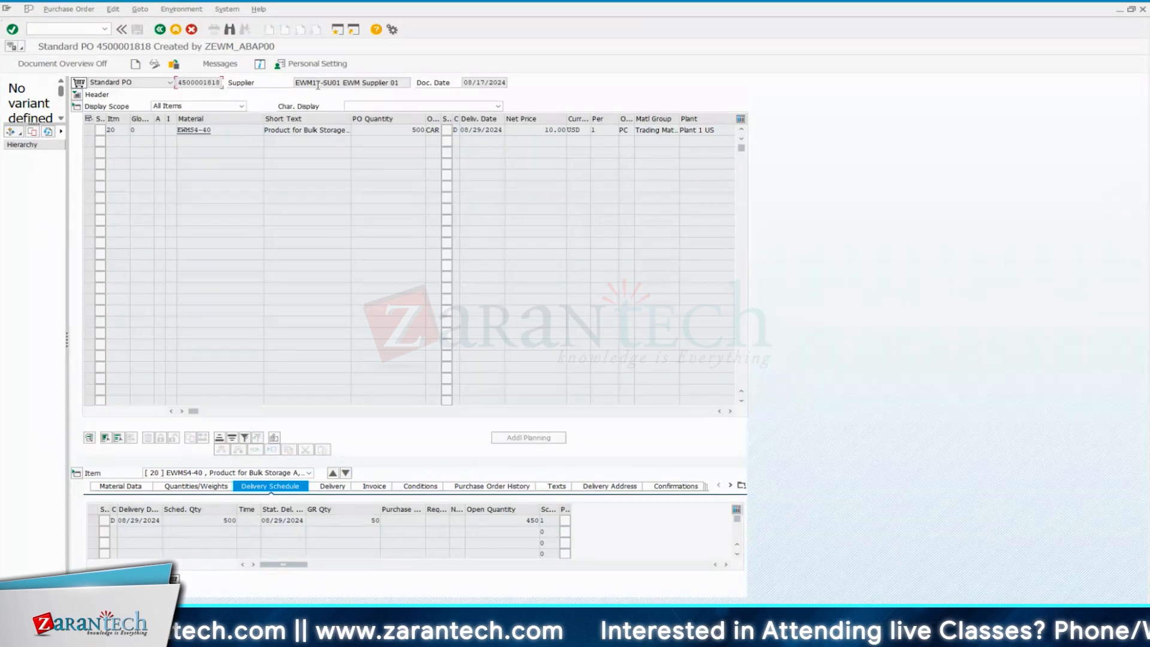
Examine the supplier named in the purchase order header
{"action": "left_click", "coordinate": [336, 83]}
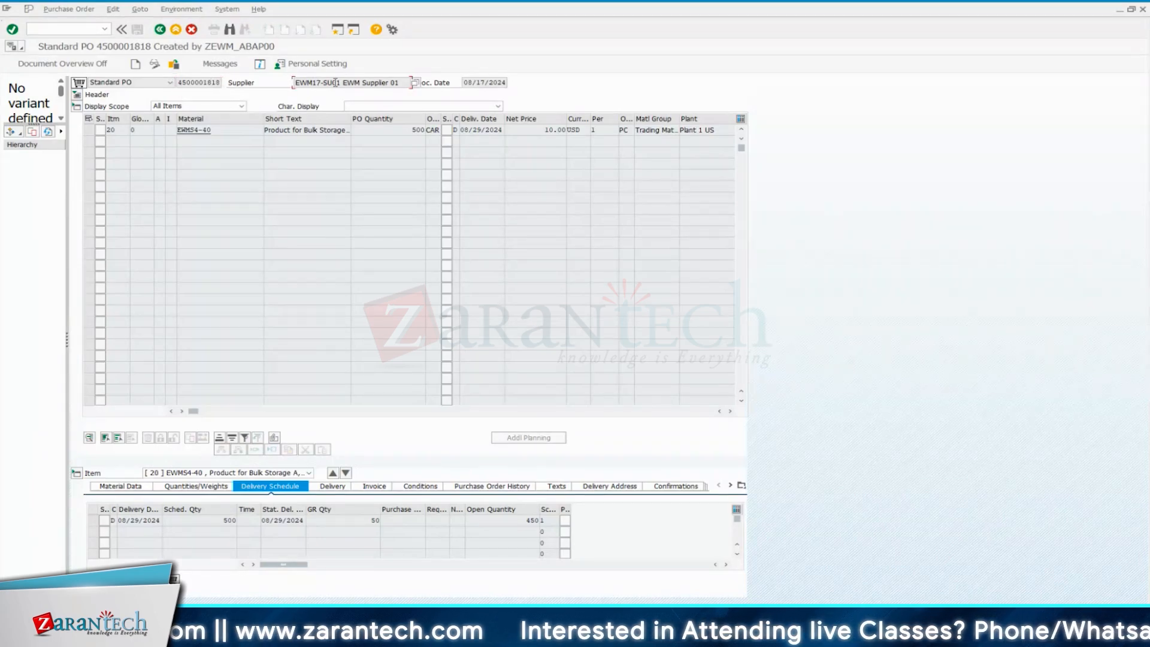
{"action": "left_click_drag", "start_coordinate": [402, 82], "coordinate": [294, 82]}
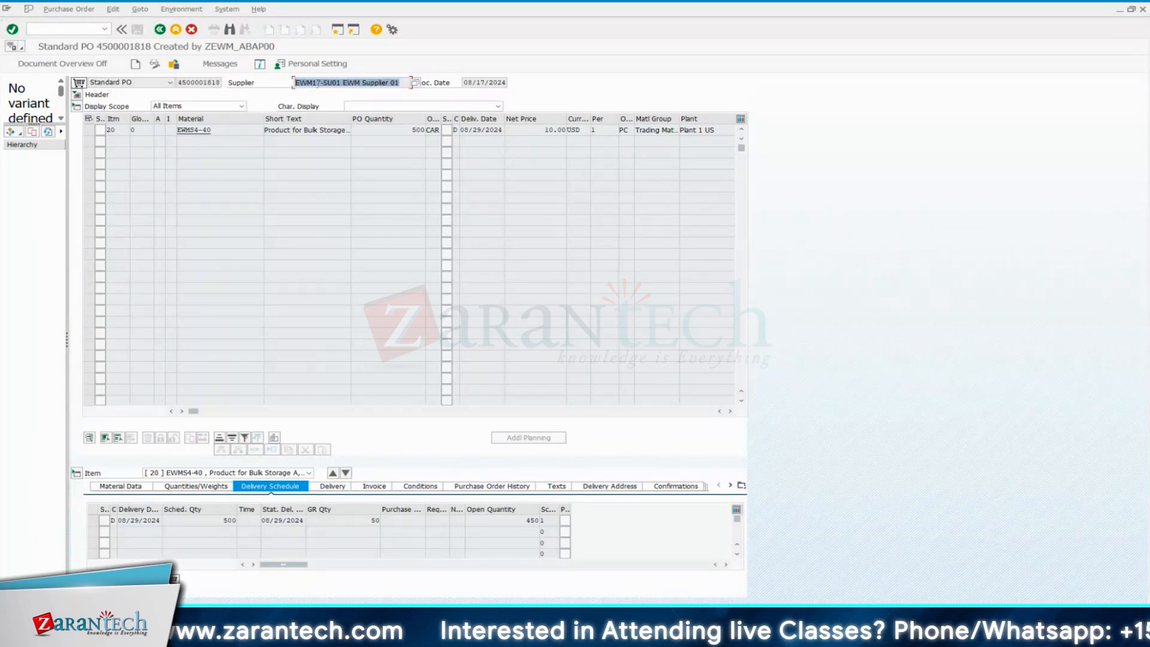
{"action": "left_click_drag", "start_coordinate": [401, 82], "coordinate": [291, 83]}
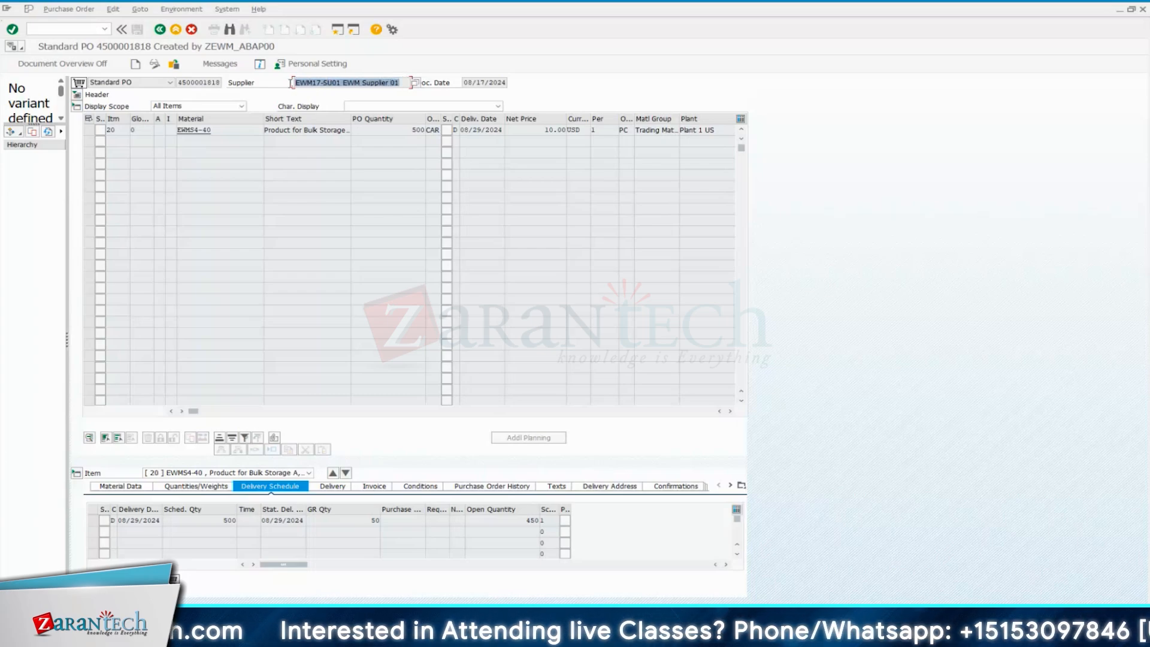
{"action": "left_click", "coordinate": [397, 85]}
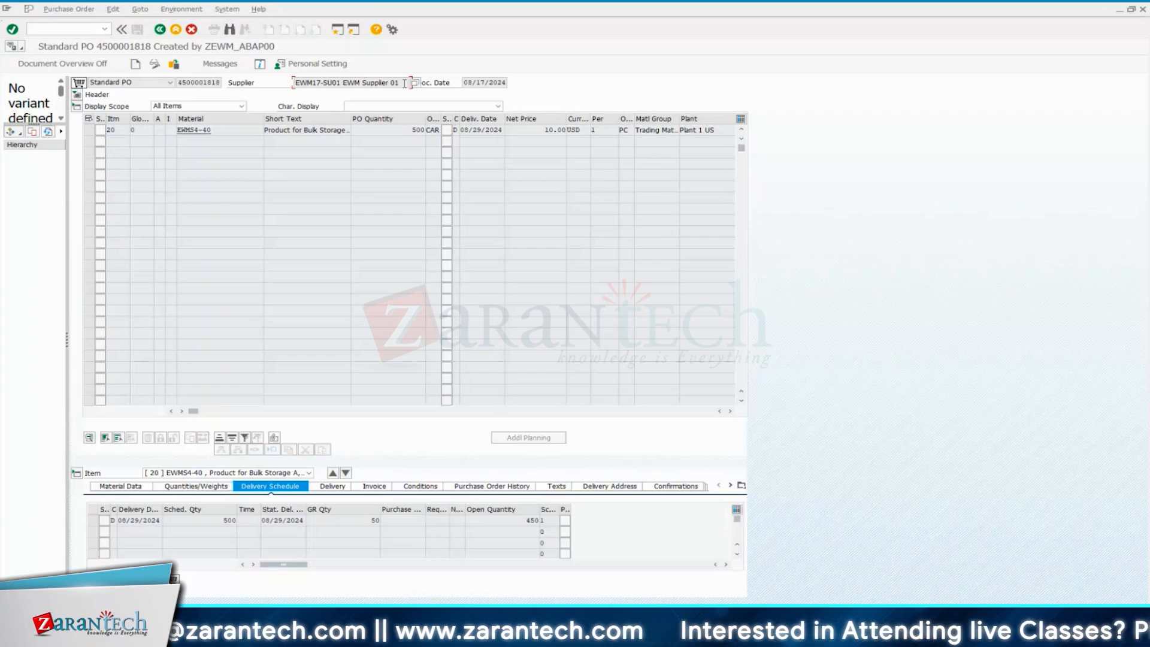
{"action": "left_click_drag", "start_coordinate": [404, 83], "coordinate": [294, 82]}
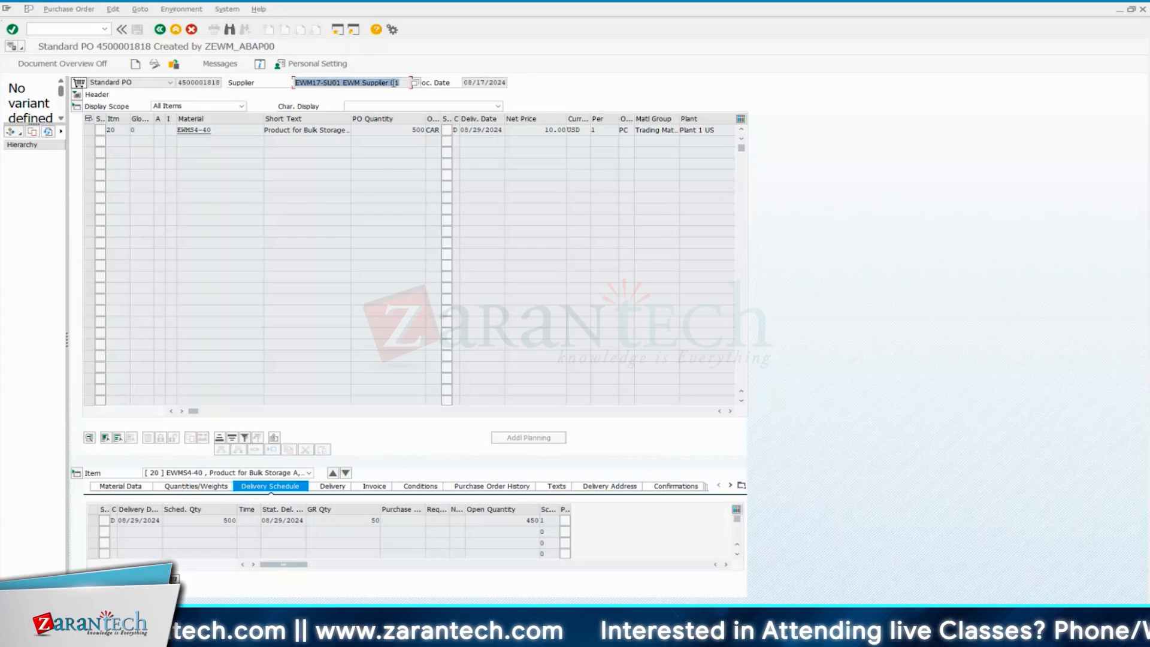
{"action": "left_click", "coordinate": [404, 84]}
{"action": "left_click_drag", "start_coordinate": [401, 84], "coordinate": [294, 83]}
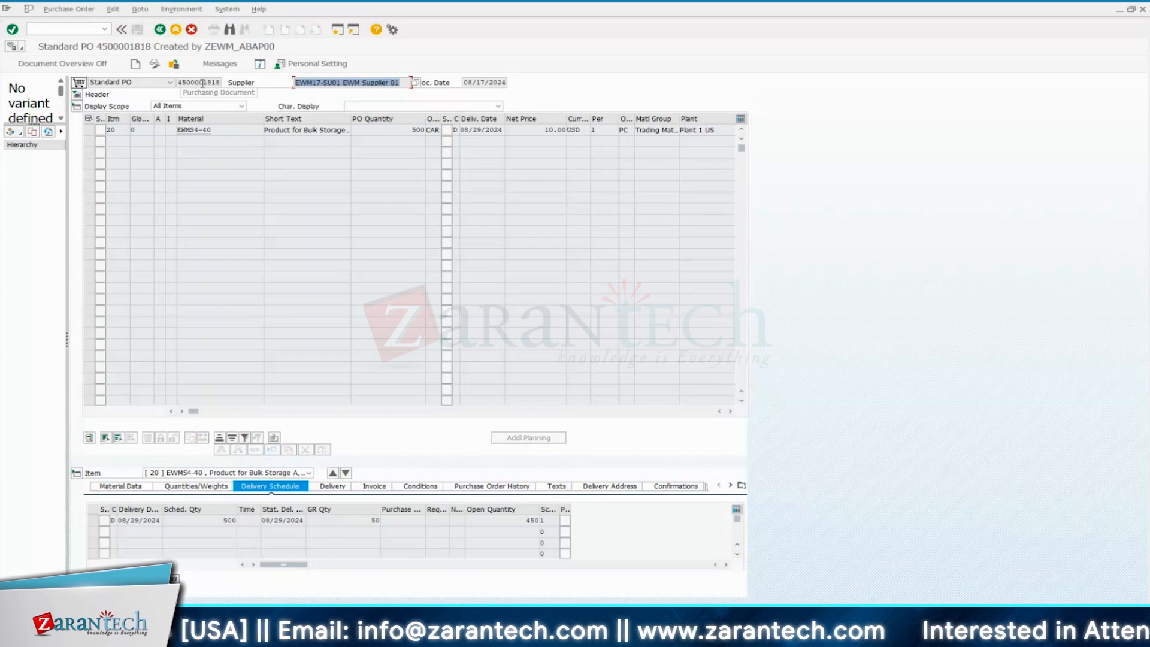
{"action": "left_click", "coordinate": [350, 84]}
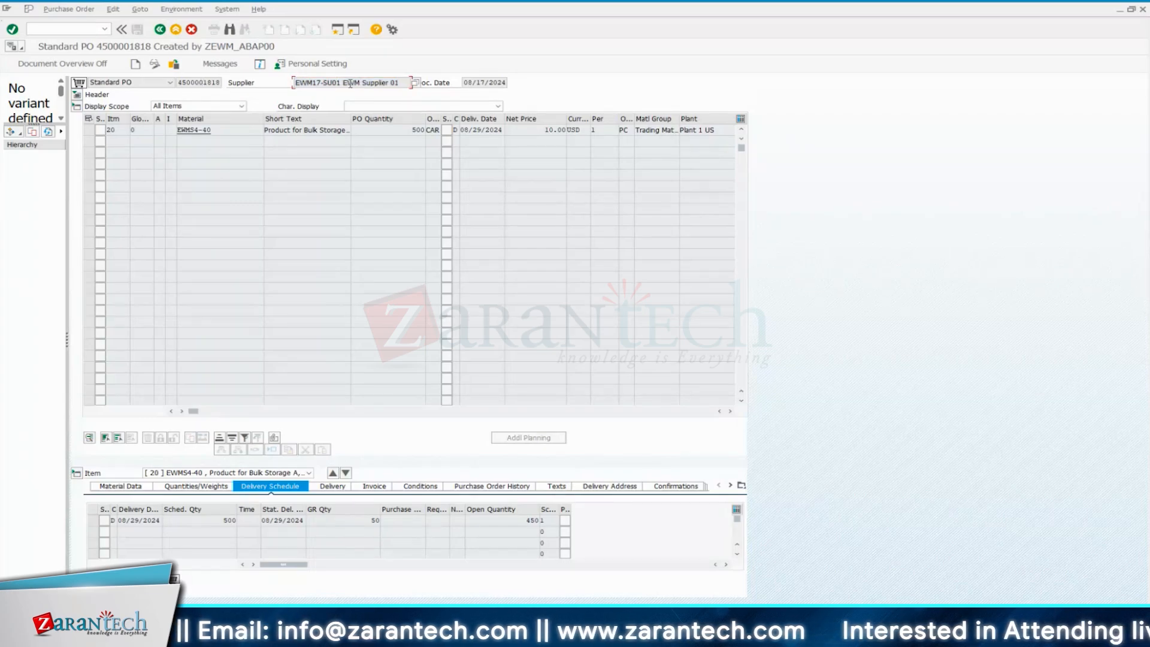
{"action": "double_click", "coordinate": [350, 84]}
{"action": "left_click", "coordinate": [401, 84]}
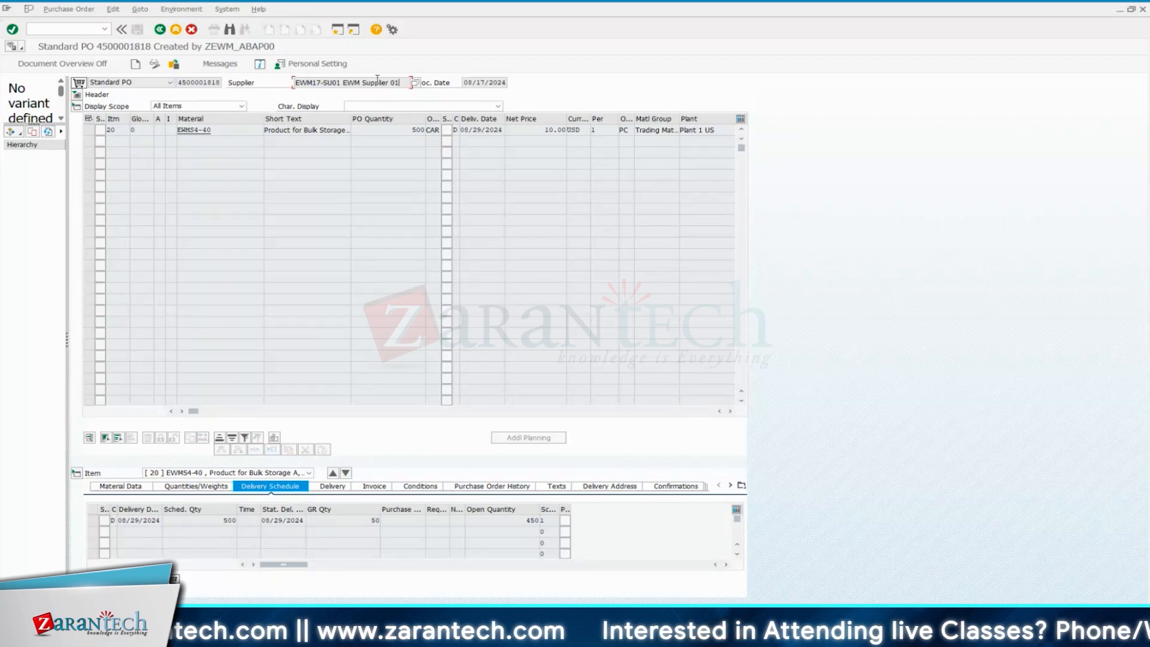
{"action": "left_click_drag", "start_coordinate": [410, 84], "coordinate": [293, 84]}
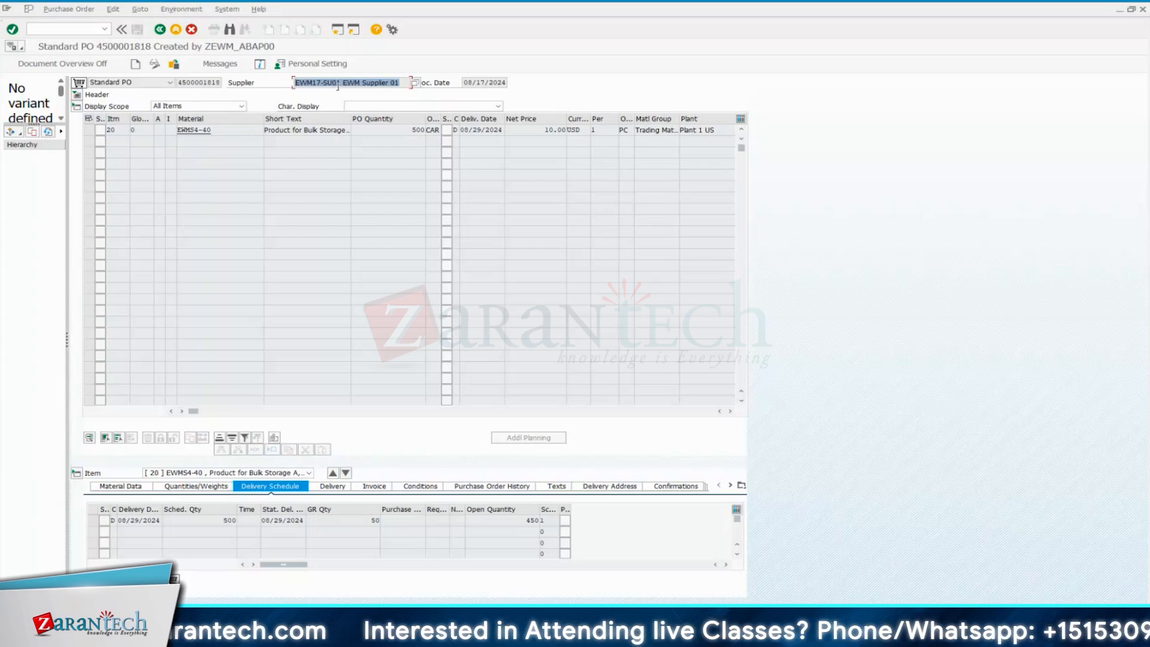
Look up the item's material EWMS4-40 in table /SAPAPO/MATKEY using a separate Data Browser session and return to the purchase order
{"action": "left_click_drag", "start_coordinate": [211, 130], "coordinate": [176, 131]}
{"action": "left_click", "coordinate": [219, 129]}
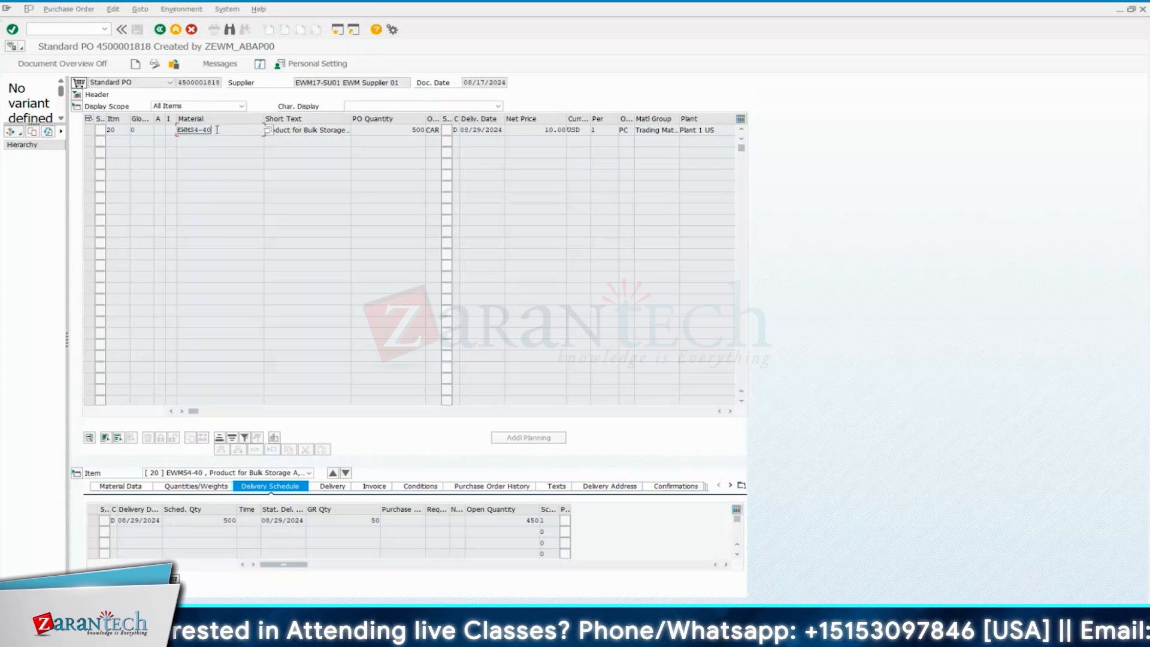
{"action": "left_click_drag", "start_coordinate": [215, 130], "coordinate": [176, 131]}
{"action": "left_click", "coordinate": [103, 32]}
{"action": "left_click", "coordinate": [94, 30]}
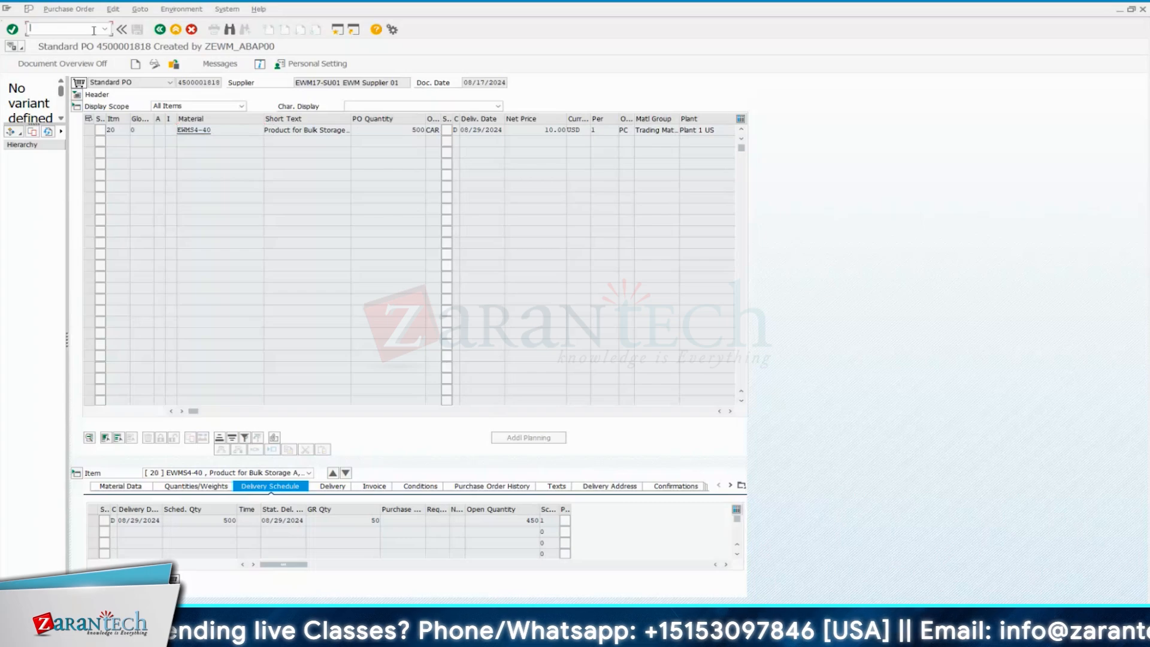
{"action": "type", "text": "/ommbe"}
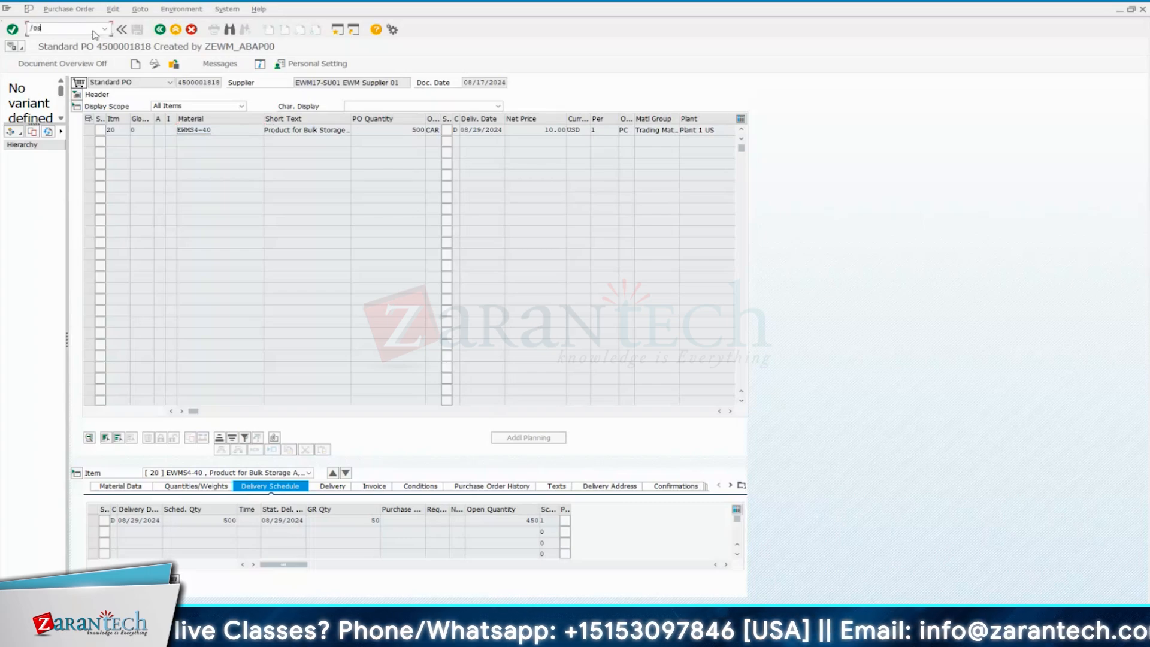
{"action": "key", "text": "Return"}
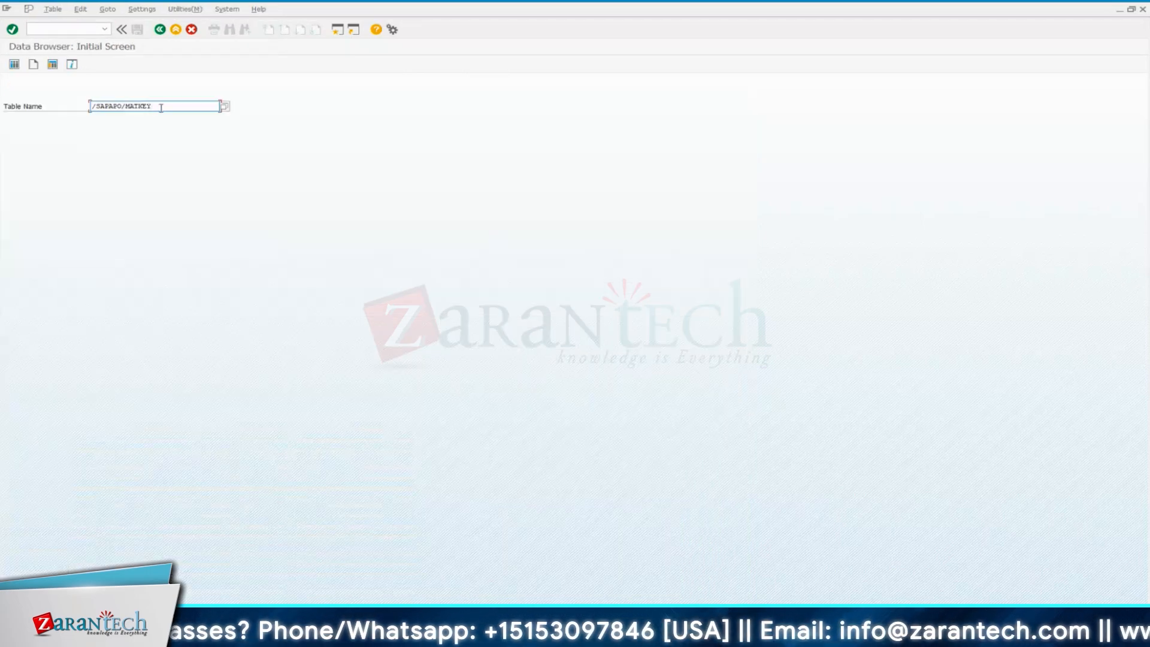
{"action": "key", "text": "Return"}
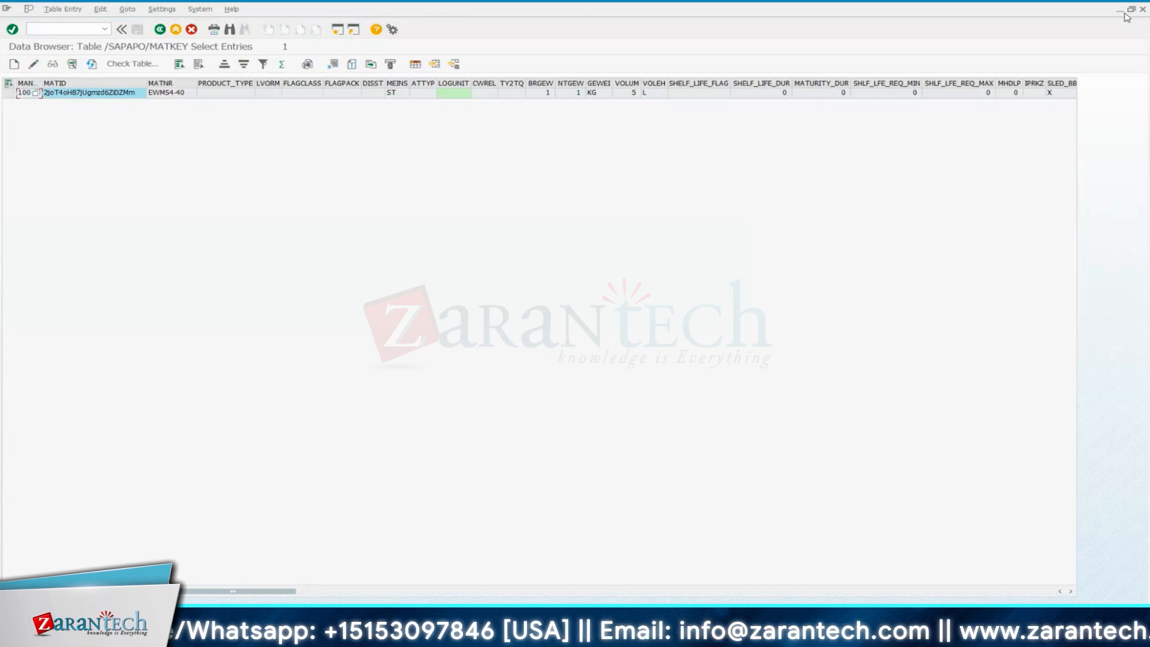
{"action": "left_click", "coordinate": [1143, 9]}
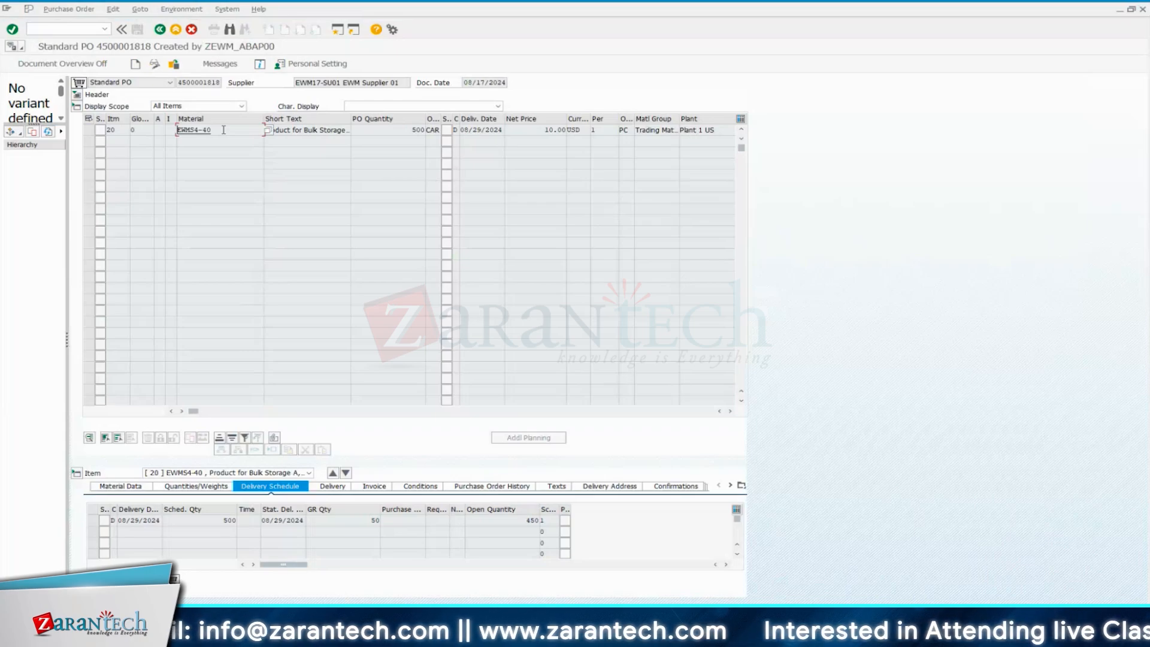
Review the short text, order quantity and delivery date of purchase order item 20
{"action": "left_click", "coordinate": [377, 84]}
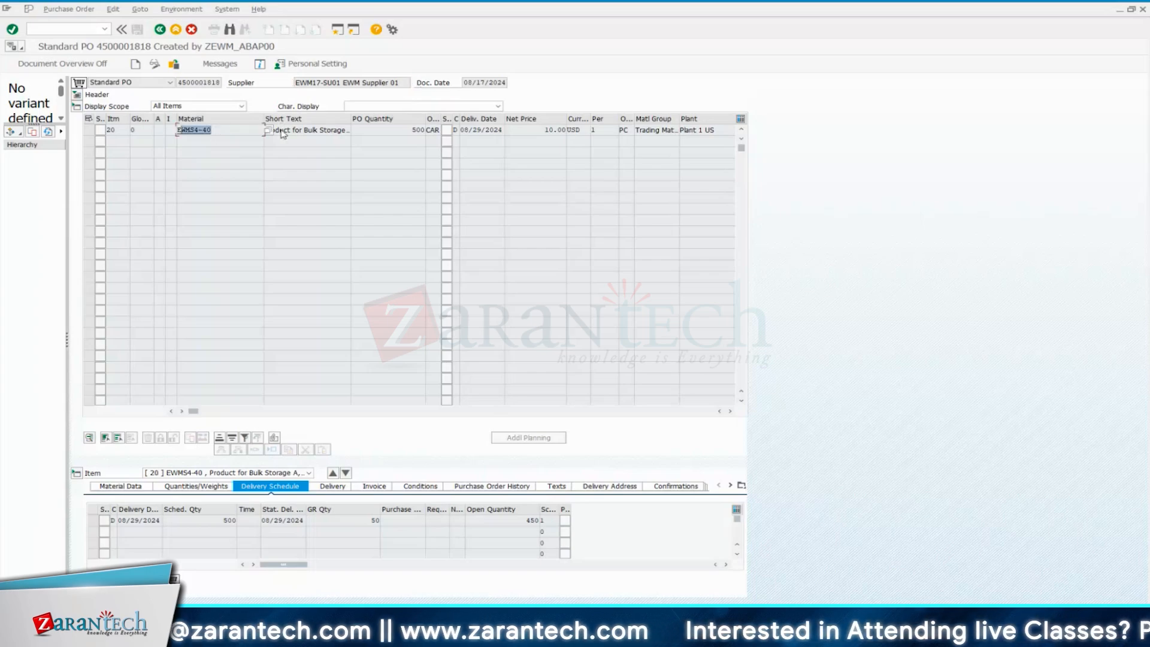
{"action": "left_click", "coordinate": [321, 130]}
{"action": "left_click_drag", "start_coordinate": [410, 129], "coordinate": [424, 130]}
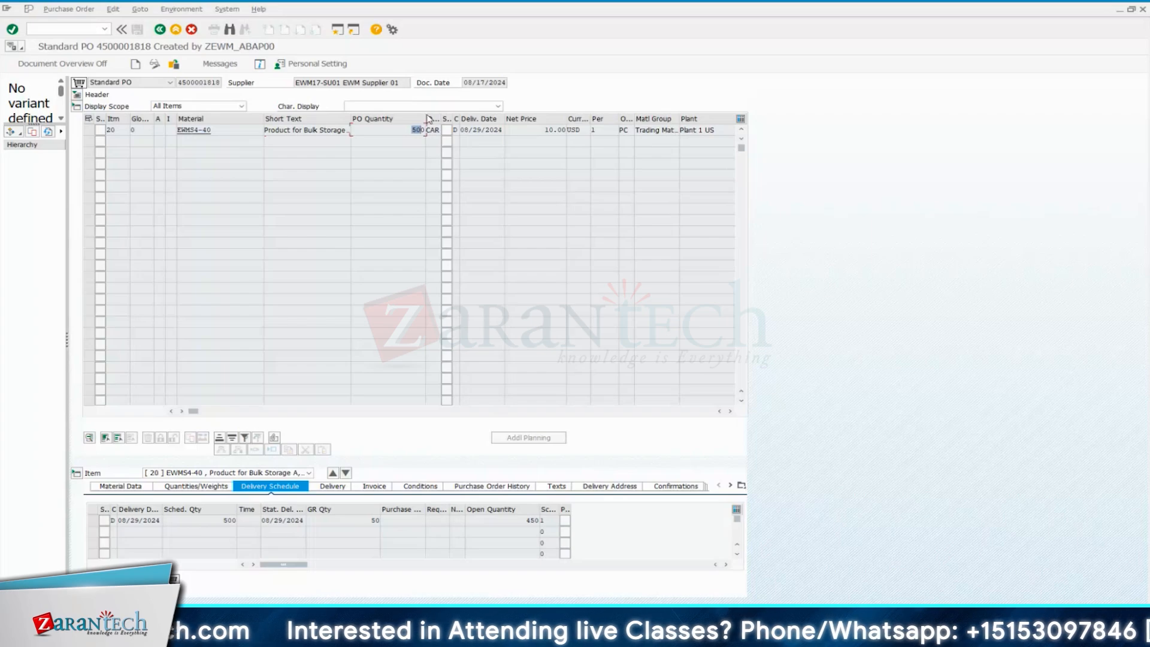
{"action": "left_click", "coordinate": [497, 130]}
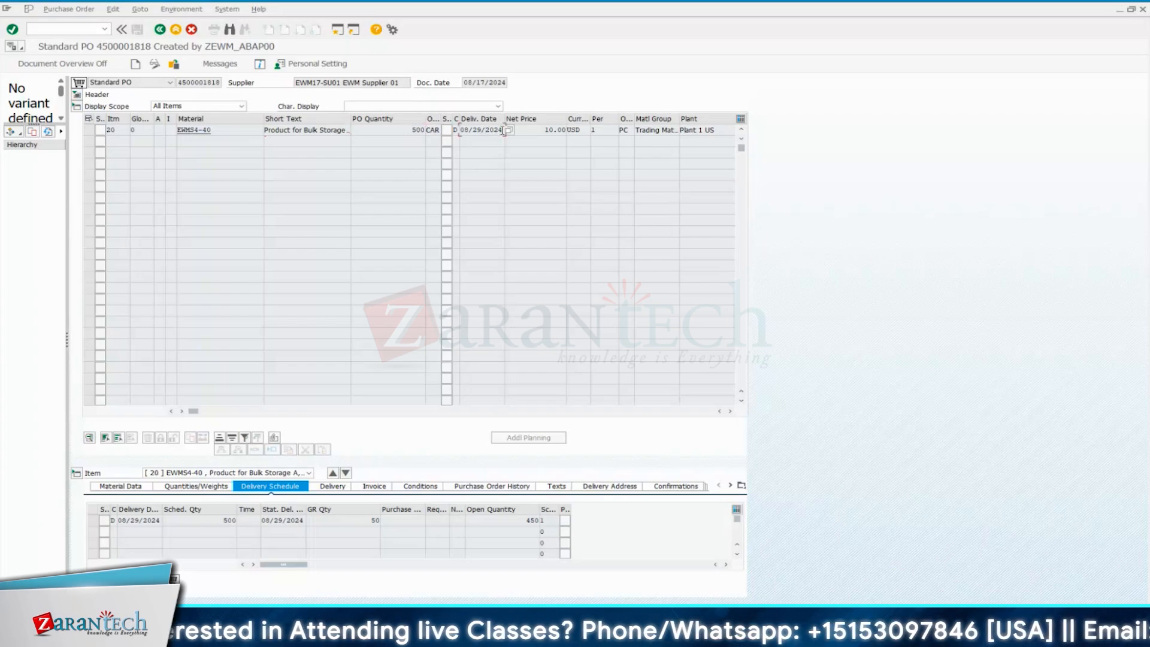
{"action": "left_click_drag", "start_coordinate": [502, 130], "coordinate": [468, 131]}
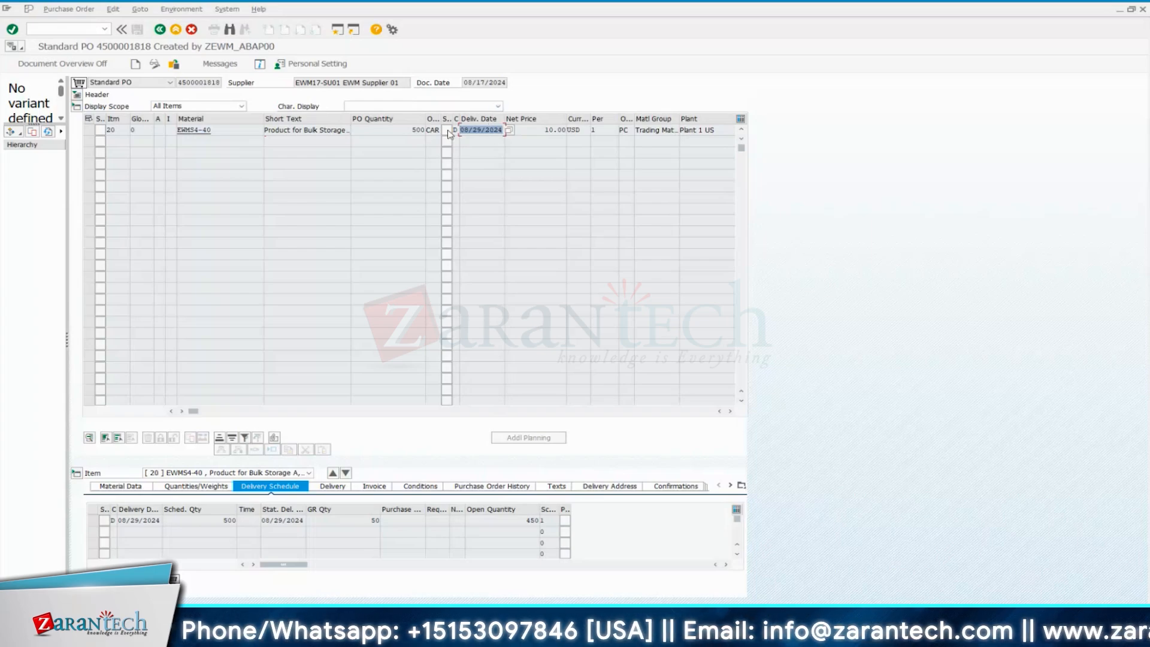
{"action": "left_click", "coordinate": [481, 131]}
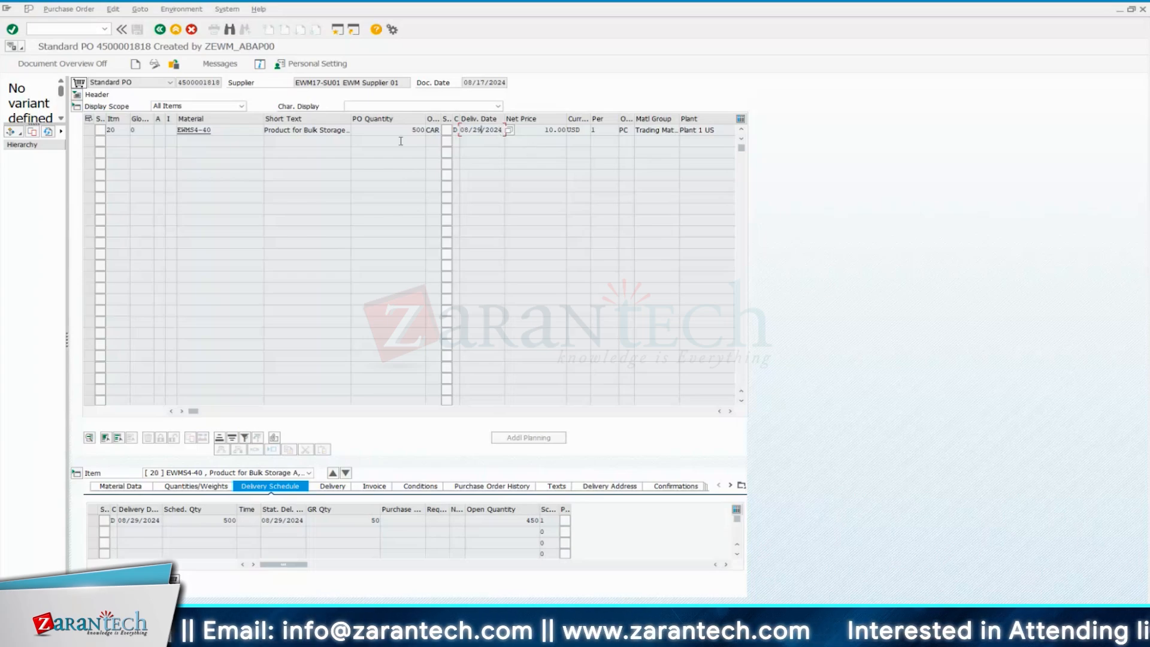
{"action": "left_click_drag", "start_coordinate": [412, 130], "coordinate": [428, 131]}
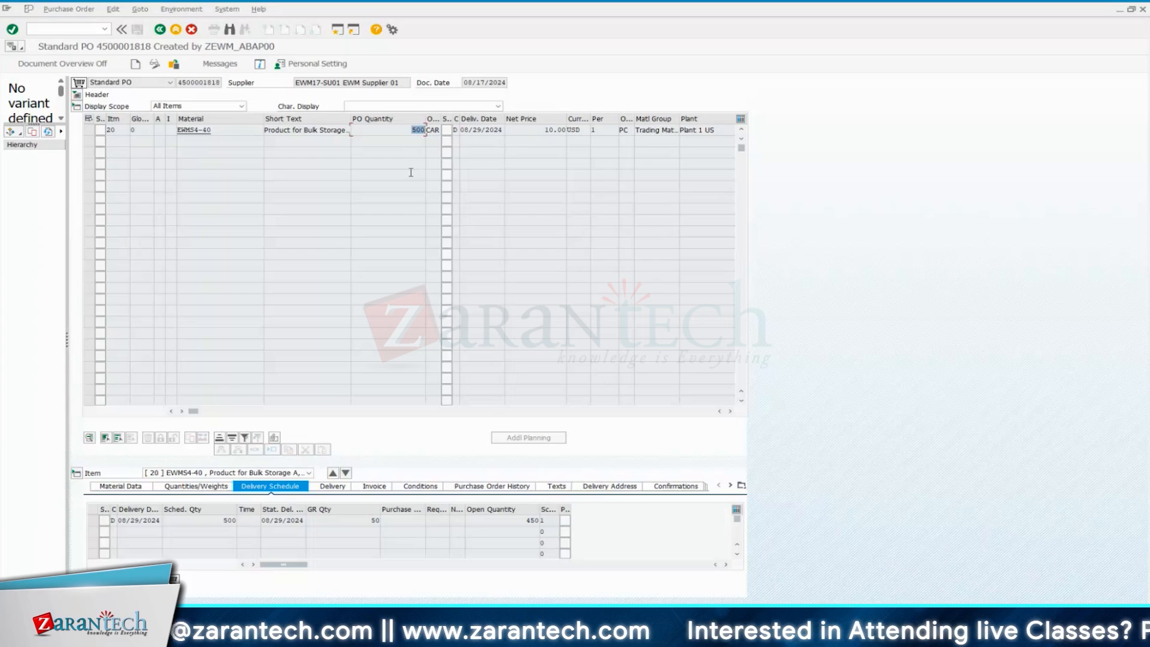
Open the material master of EWMS4-40 from item 20, check its plant in the purchasing data and return to the order
{"action": "double_click", "coordinate": [186, 132]}
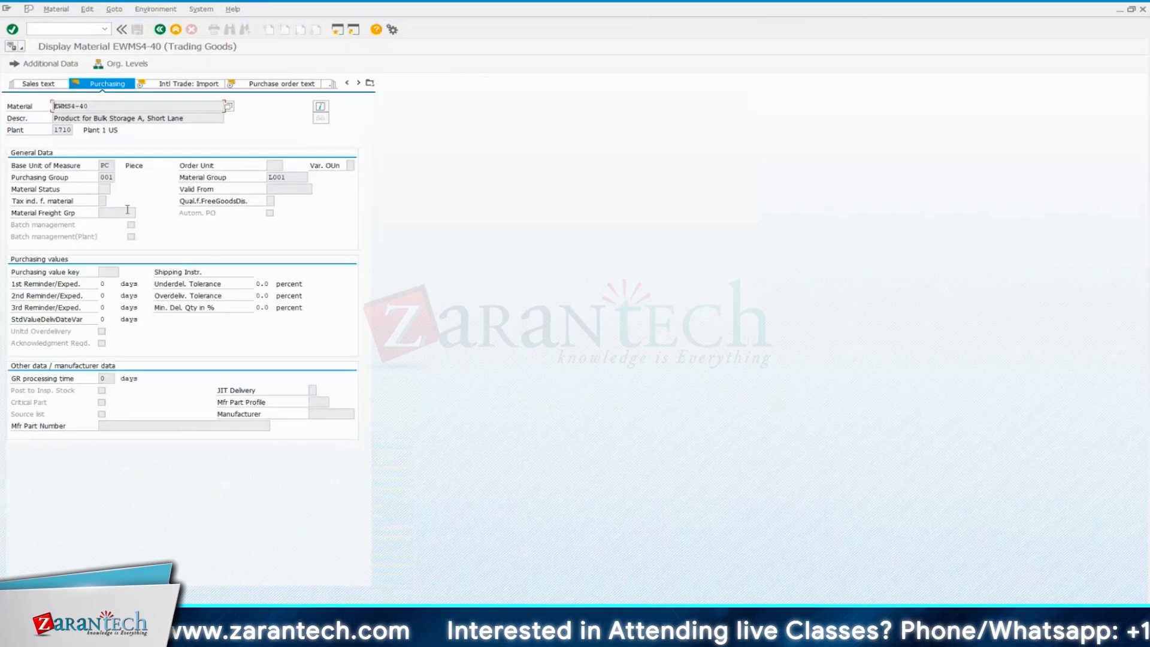
{"action": "left_click", "coordinate": [64, 130]}
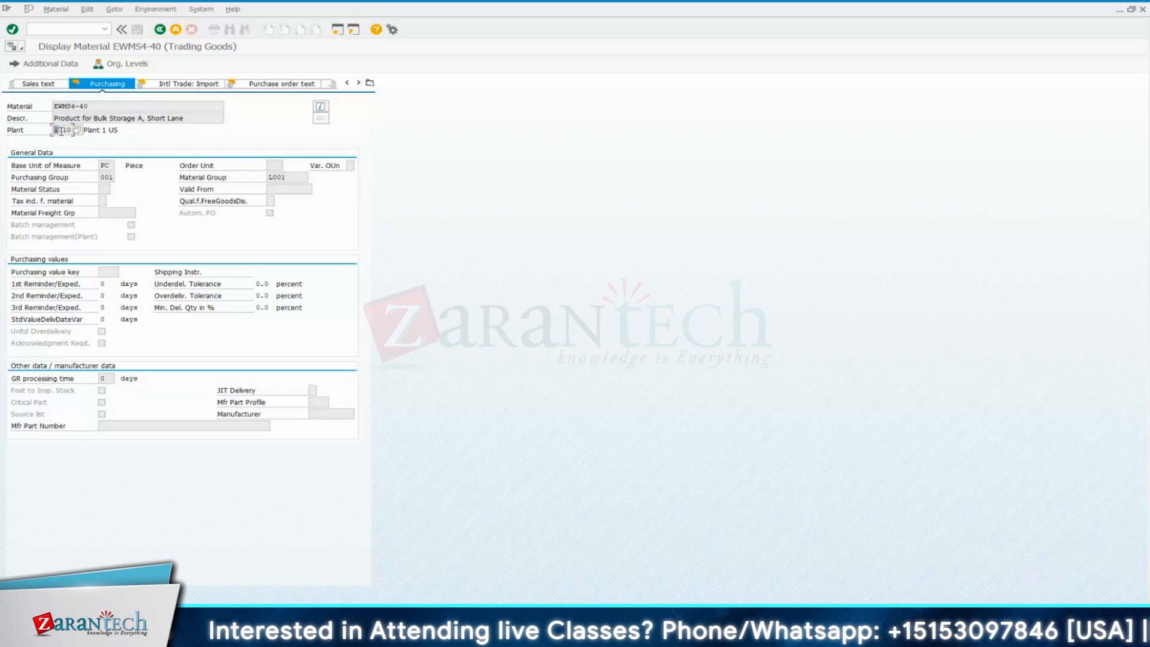
{"action": "left_click_drag", "start_coordinate": [54, 130], "coordinate": [72, 130]}
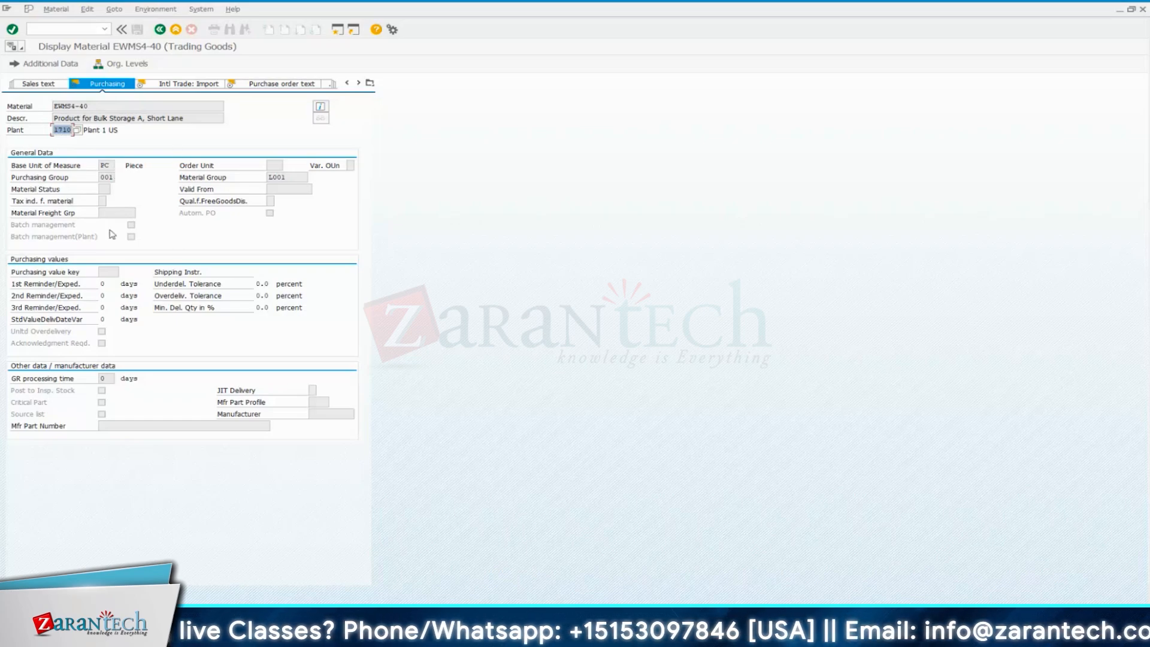
{"action": "left_click", "coordinate": [160, 30]}
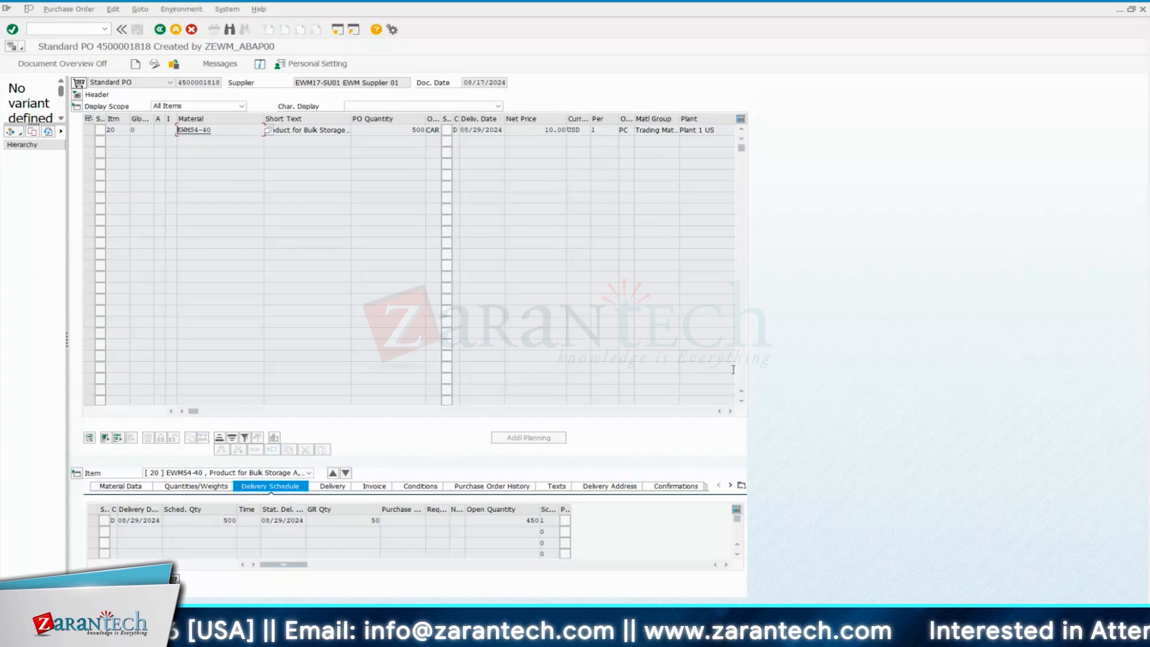
Check the plant and storage location of item 20 and display the item's material data details
{"action": "left_click", "coordinate": [718, 130]}
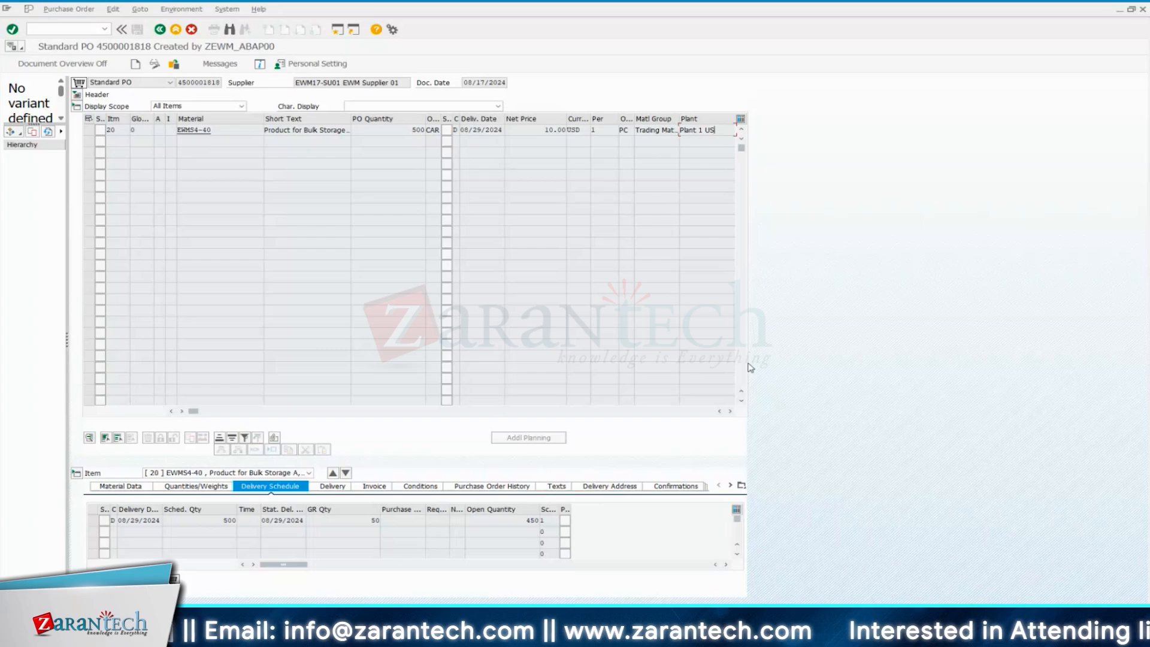
{"action": "left_click", "coordinate": [730, 411]}
{"action": "left_click", "coordinate": [730, 411]}
{"action": "left_click", "coordinate": [730, 412]}
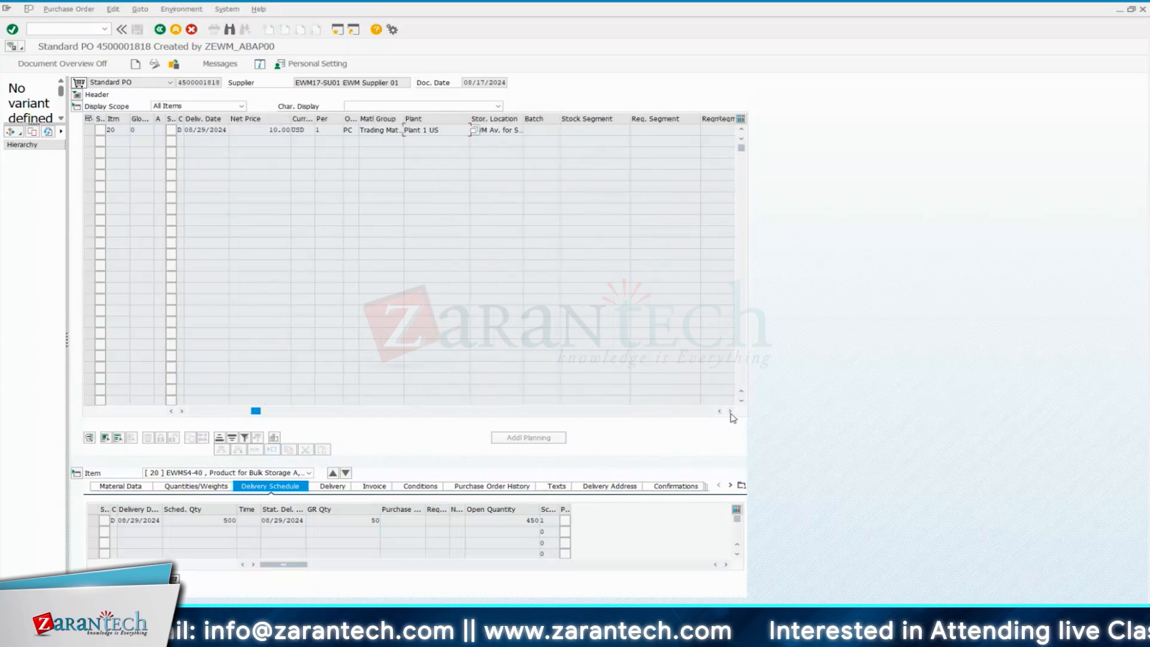
{"action": "left_click", "coordinate": [730, 411]}
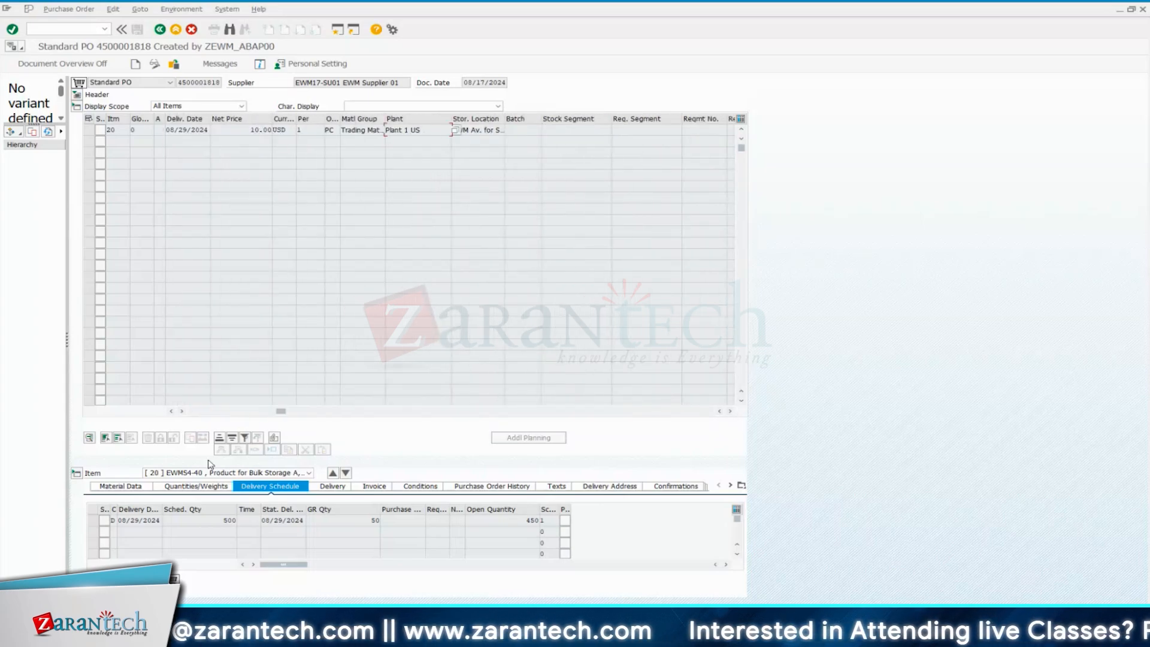
{"action": "left_click_drag", "start_coordinate": [280, 411], "coordinate": [192, 412]}
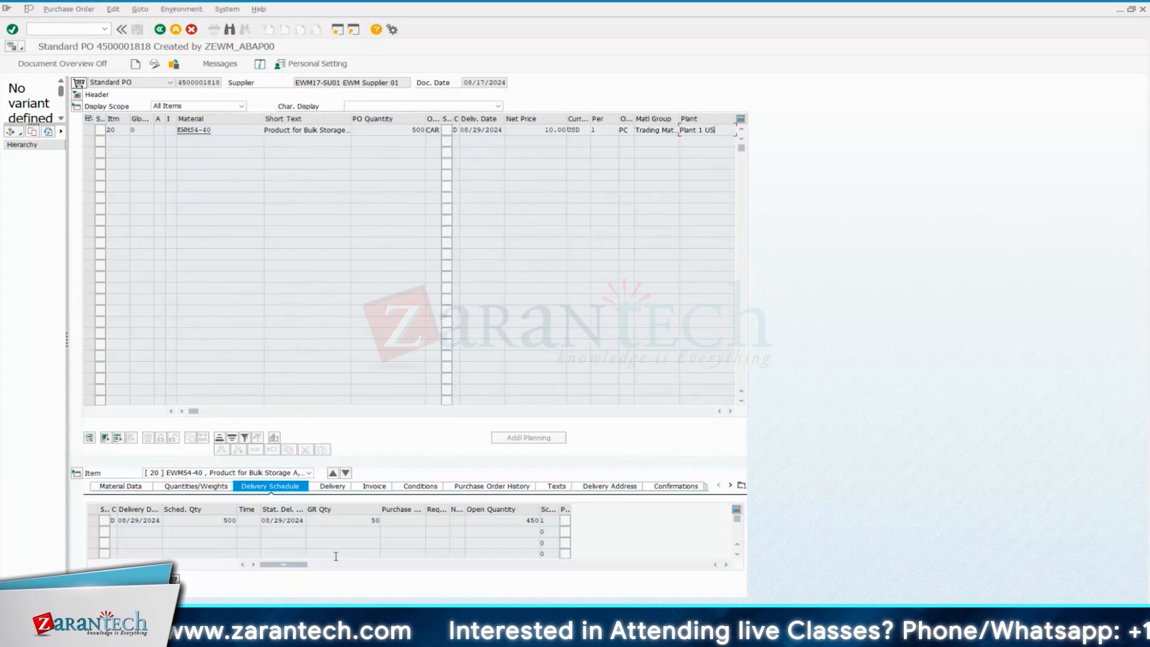
{"action": "left_click", "coordinate": [135, 486]}
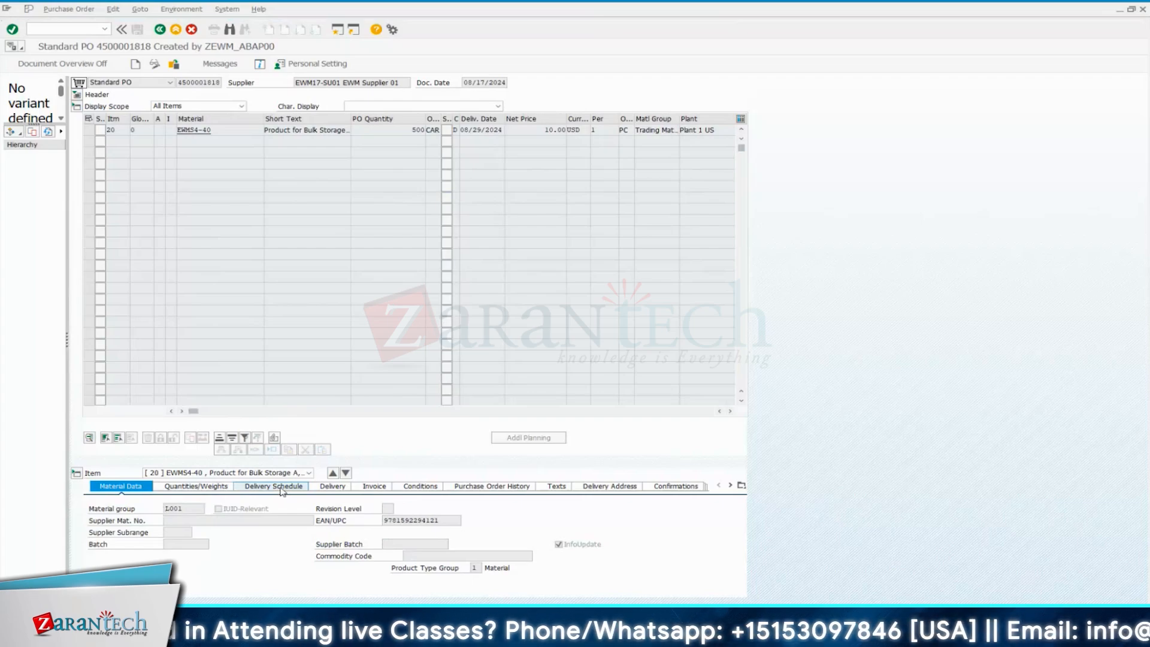
Review the delivery schedule of item 20, comparing the scheduled, goods receipt and open quantities
{"action": "left_click", "coordinate": [282, 488]}
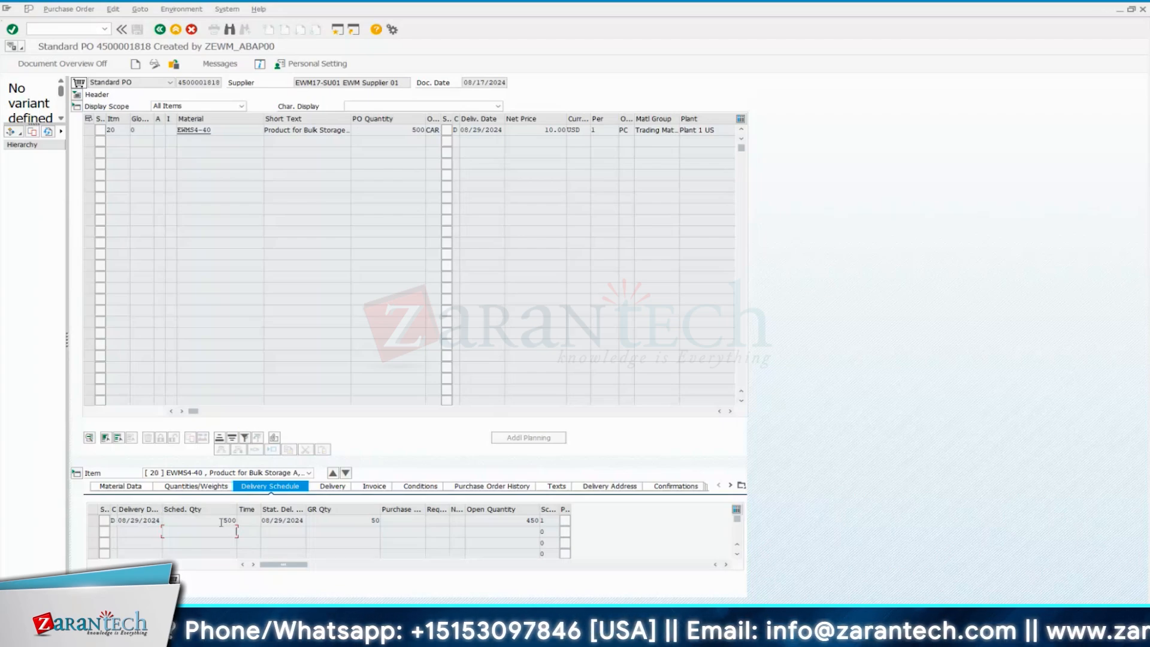
{"action": "left_click_drag", "start_coordinate": [223, 520], "coordinate": [234, 521]}
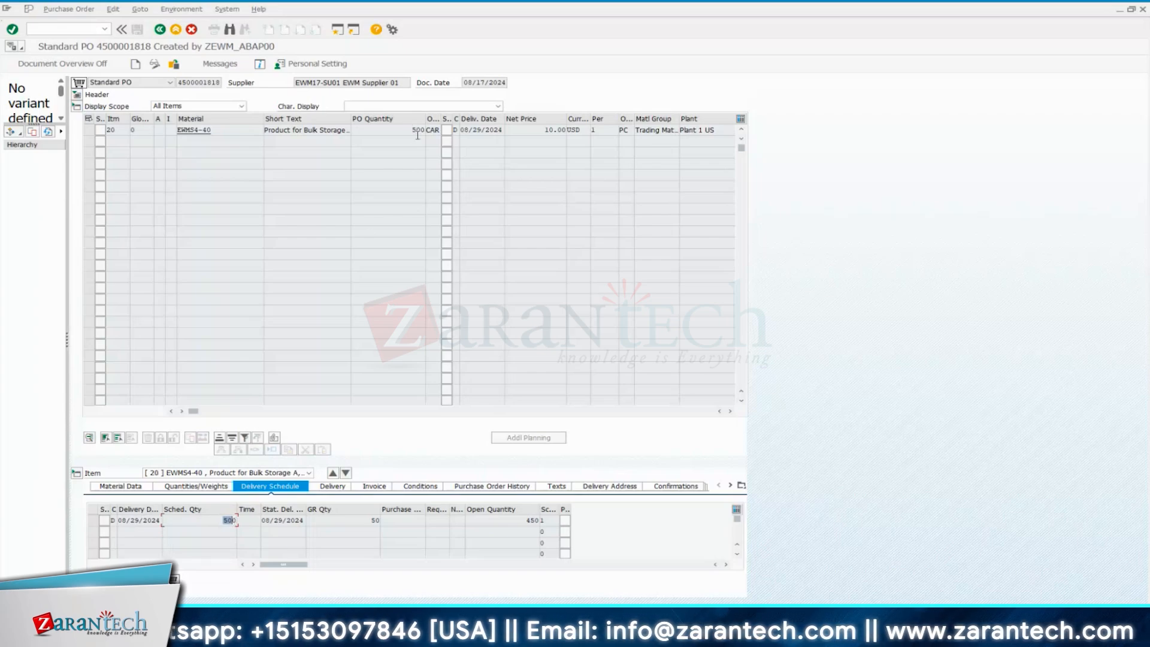
{"action": "left_click", "coordinate": [226, 521]}
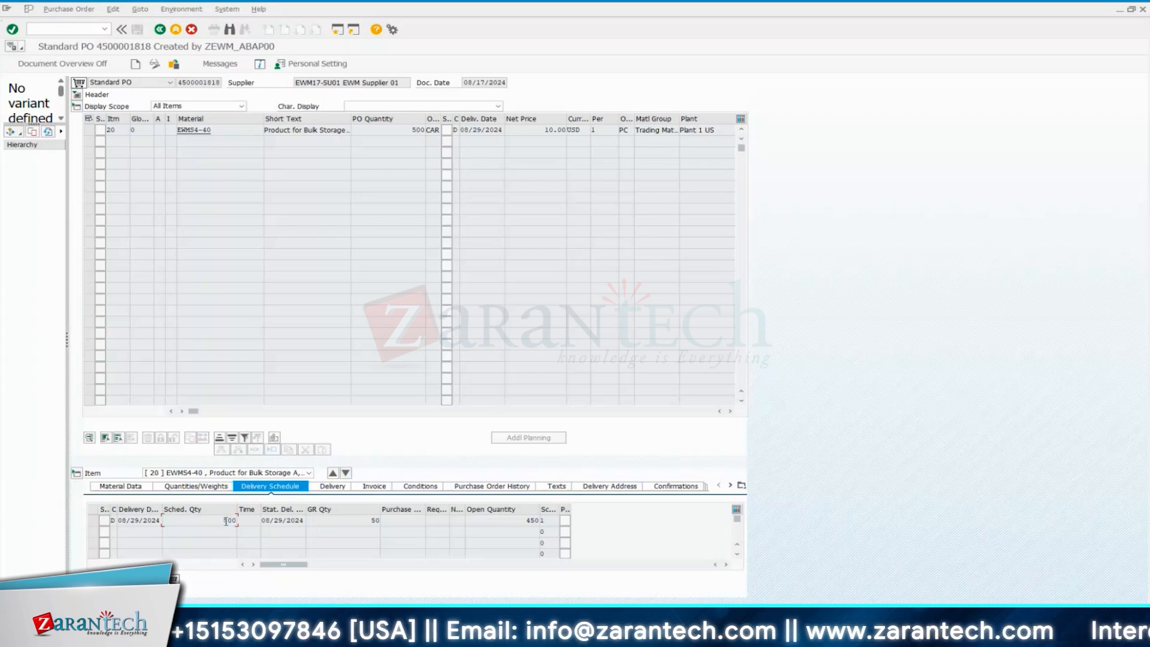
{"action": "left_click_drag", "start_coordinate": [226, 521], "coordinate": [240, 520]}
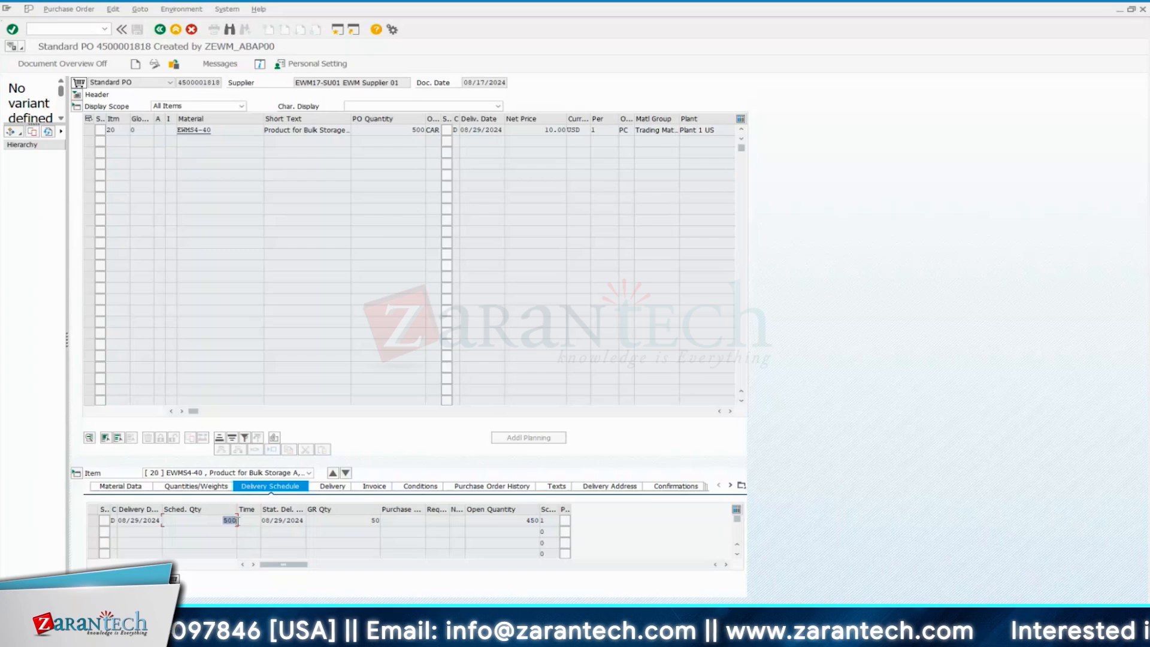
{"action": "left_click_drag", "start_coordinate": [368, 520], "coordinate": [376, 521]}
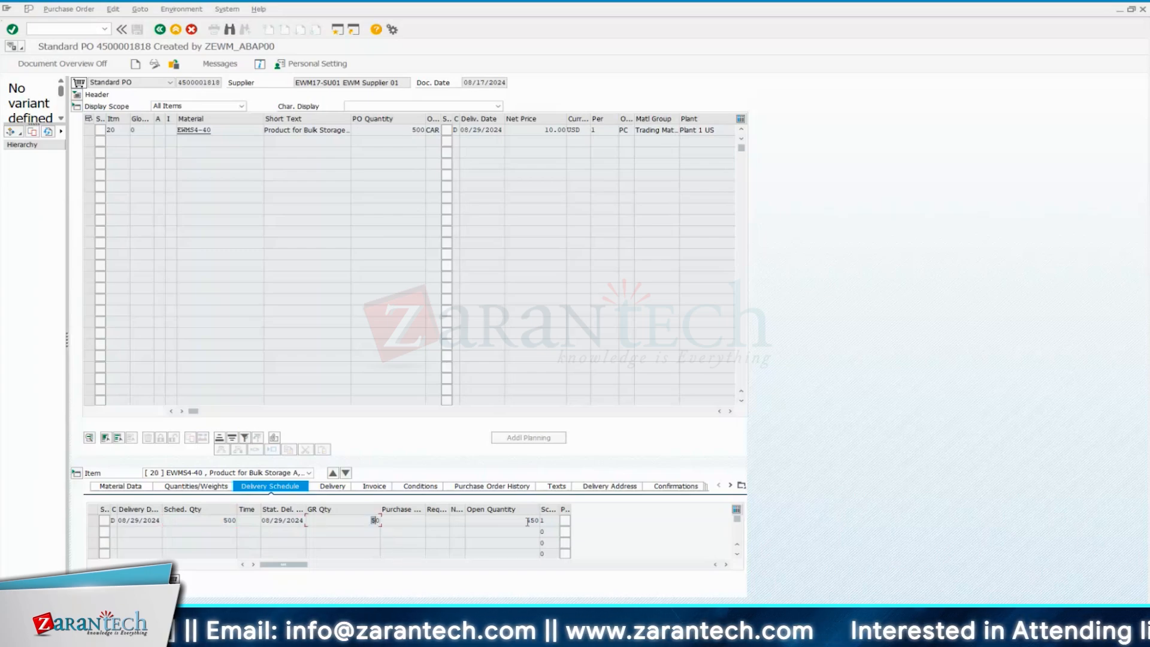
{"action": "left_click_drag", "start_coordinate": [527, 520], "coordinate": [538, 521]}
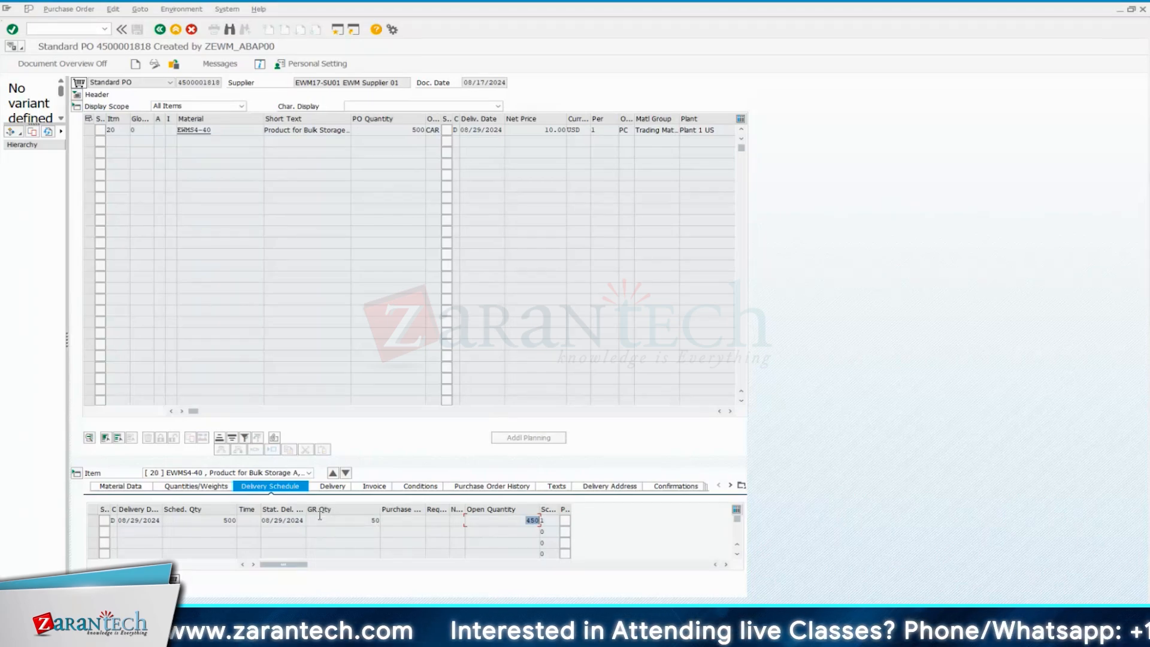
{"action": "left_click", "coordinate": [373, 520]}
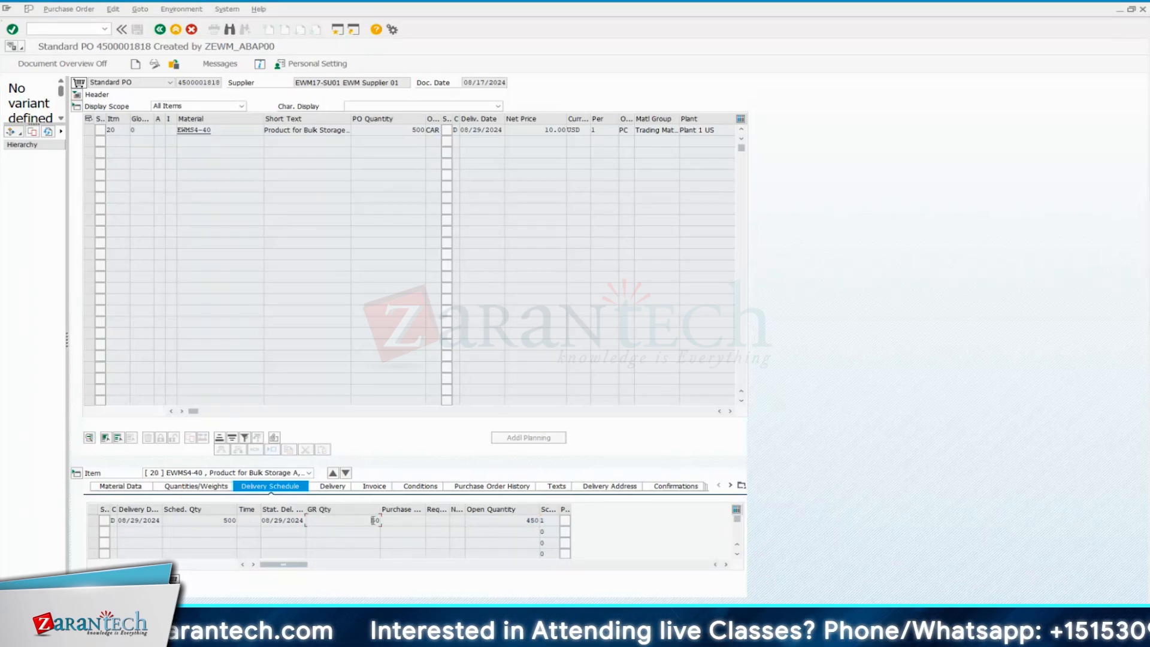
{"action": "double_click", "coordinate": [373, 520]}
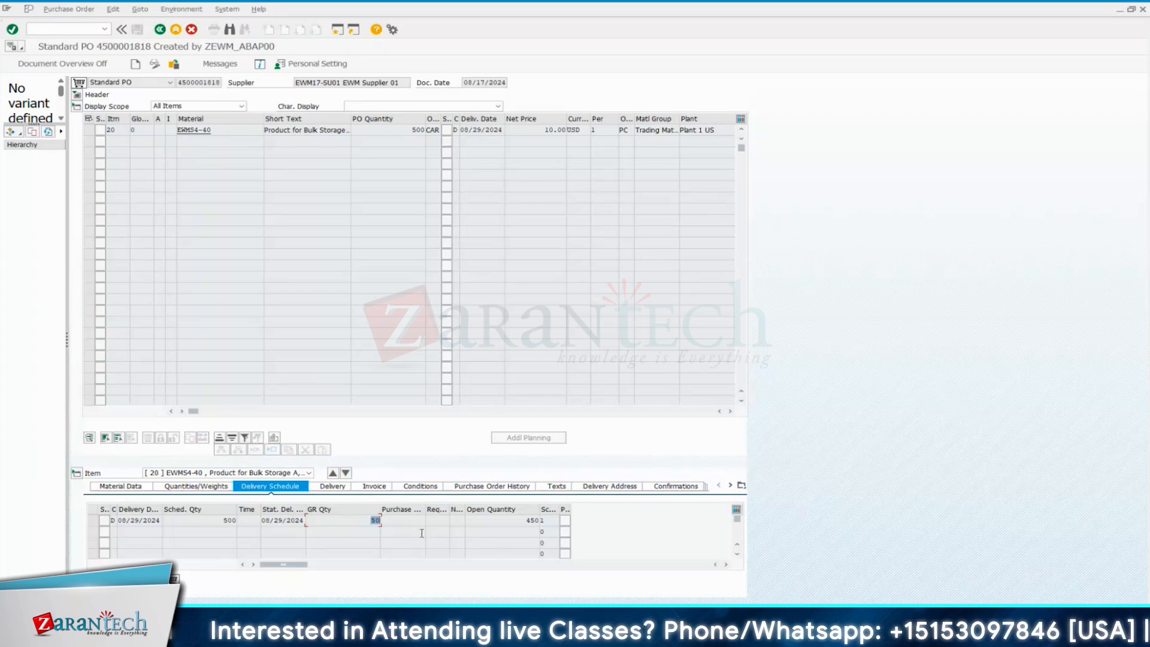
{"action": "double_click", "coordinate": [530, 520]}
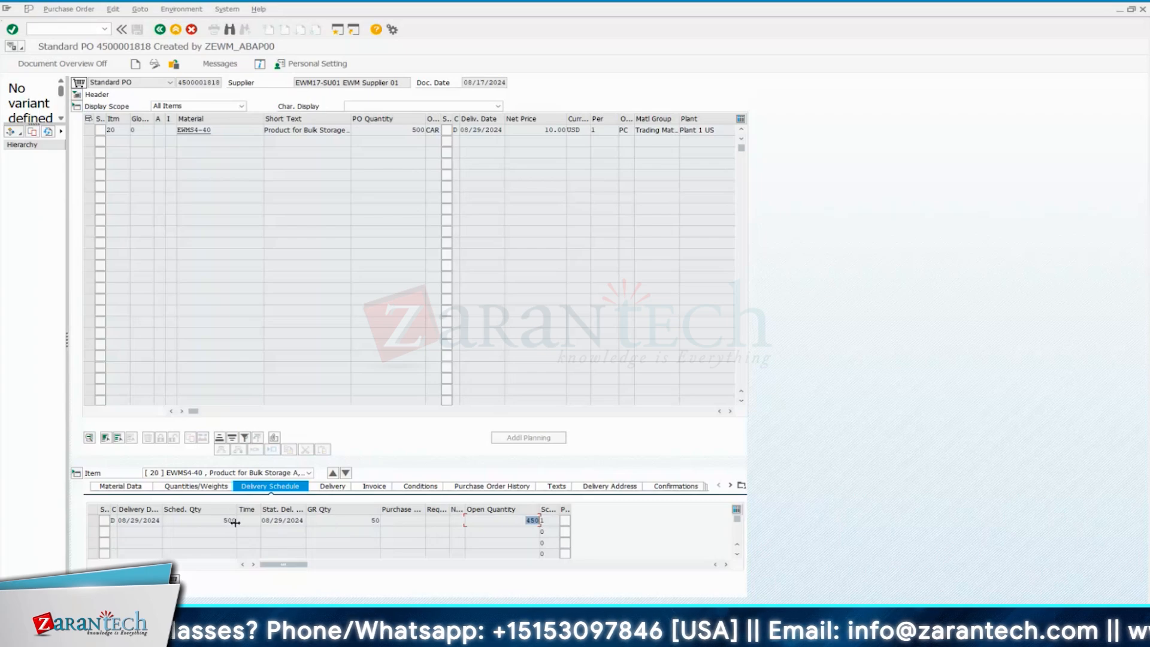
{"action": "left_click", "coordinate": [527, 519]}
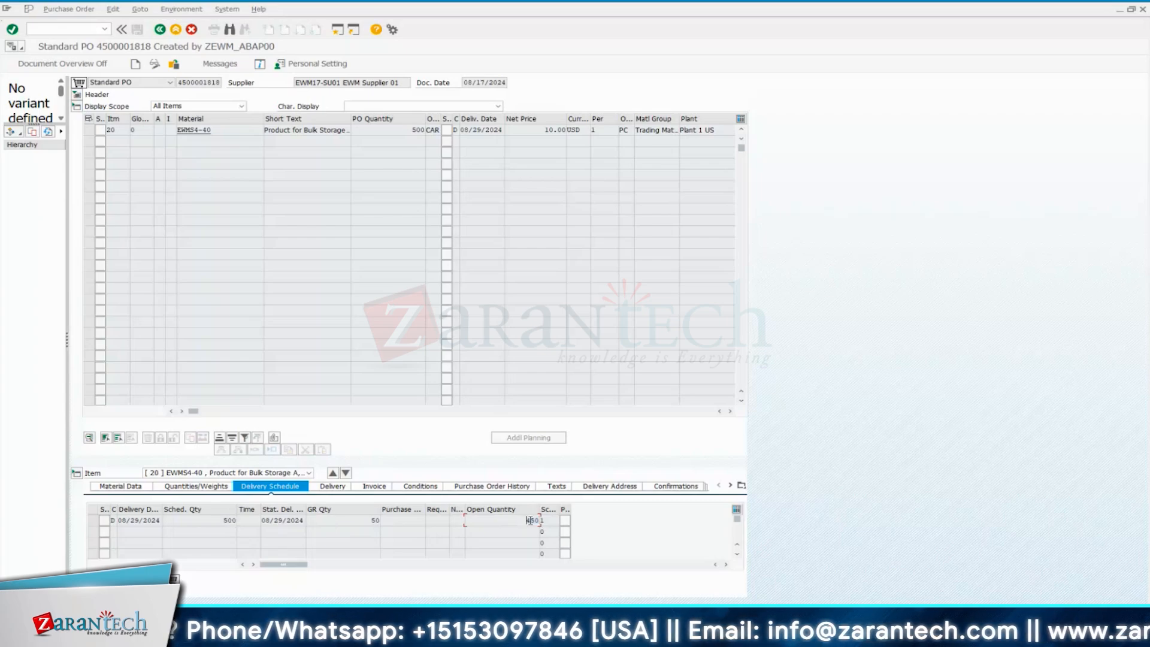
{"action": "left_click_drag", "start_coordinate": [527, 520], "coordinate": [536, 520]}
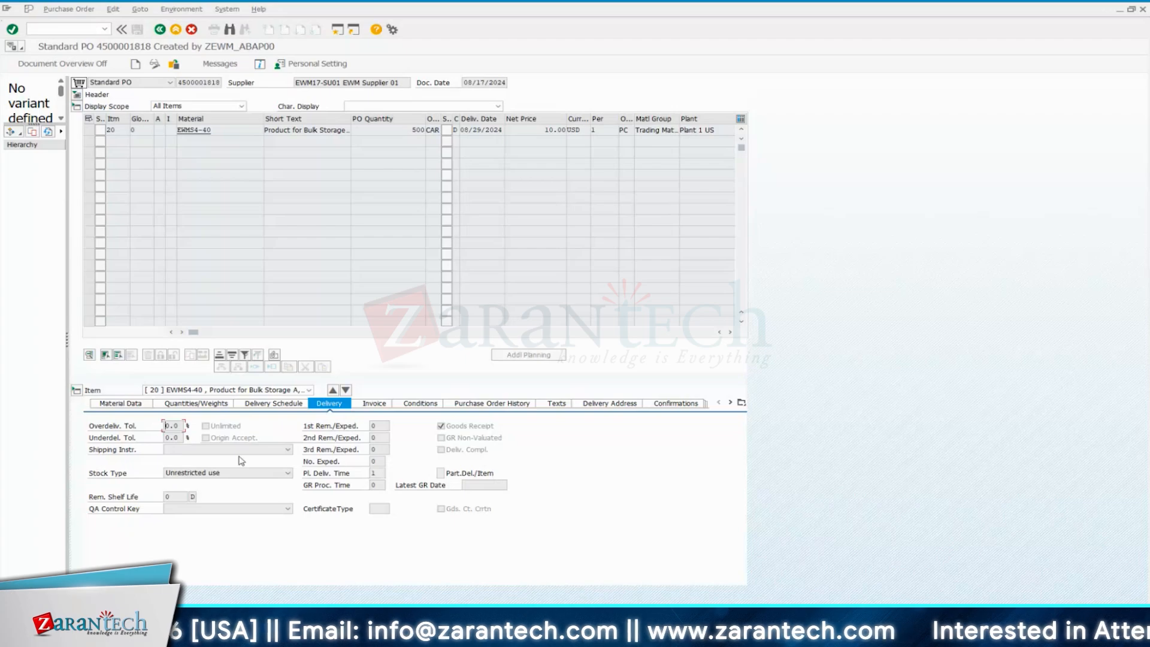
Review item 20's delivery and invoice settings, its purchase order history and the delivery address
{"action": "left_click", "coordinate": [229, 450]}
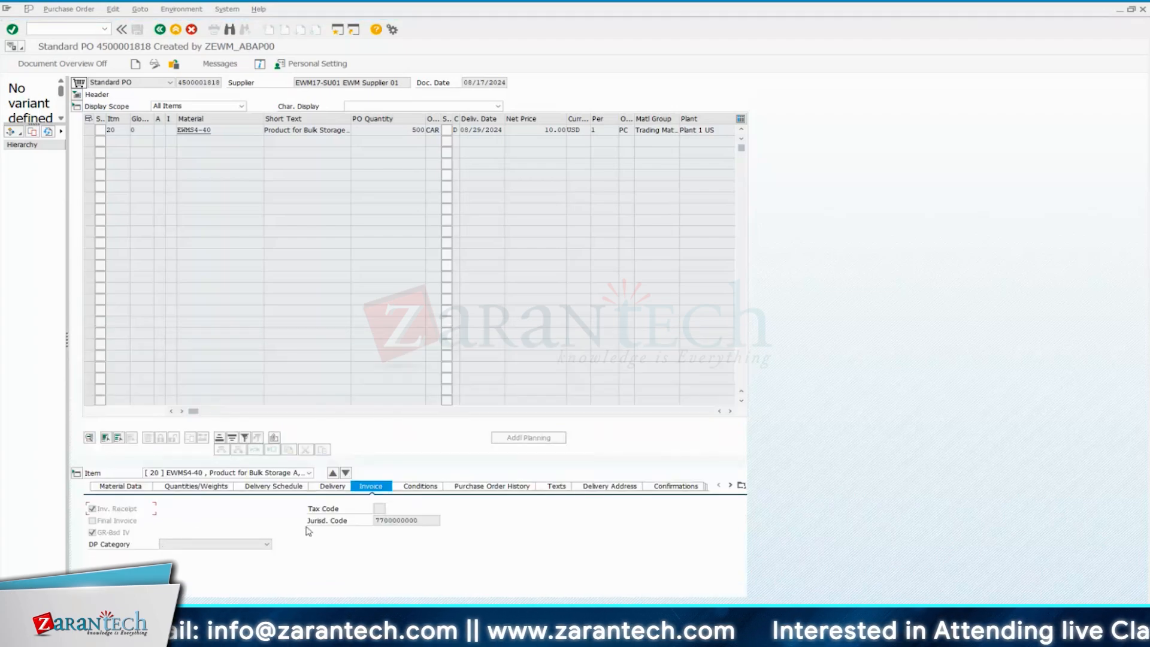
{"action": "left_click", "coordinate": [492, 485]}
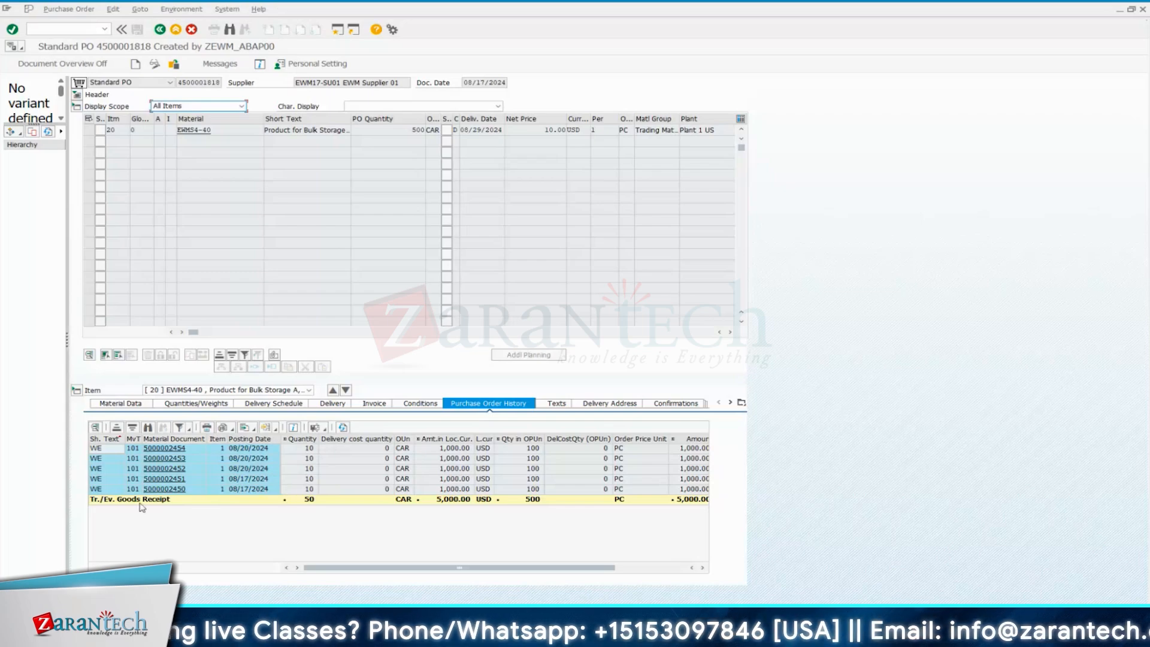
{"action": "left_click", "coordinate": [307, 501]}
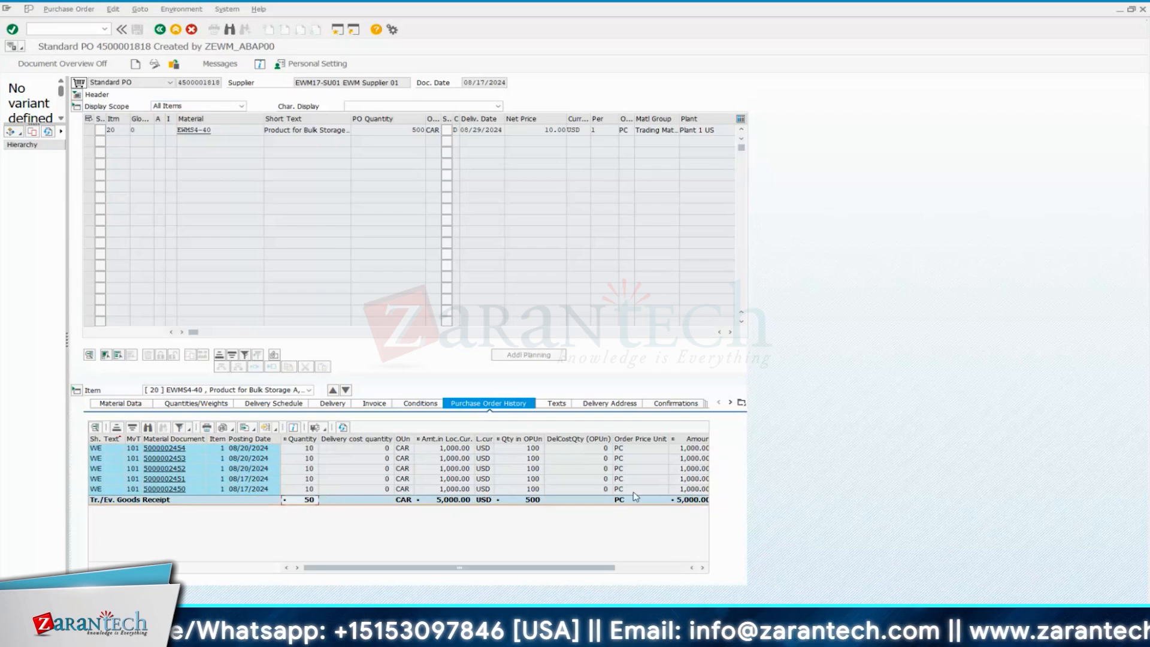
{"action": "mouse_move", "coordinate": [605, 575]}
{"action": "left_mouse_down"}
{"action": "mouse_move", "coordinate": [686, 572]}
{"action": "mouse_move", "coordinate": [594, 570]}
{"action": "left_mouse_up"}
{"action": "left_click", "coordinate": [608, 403]}
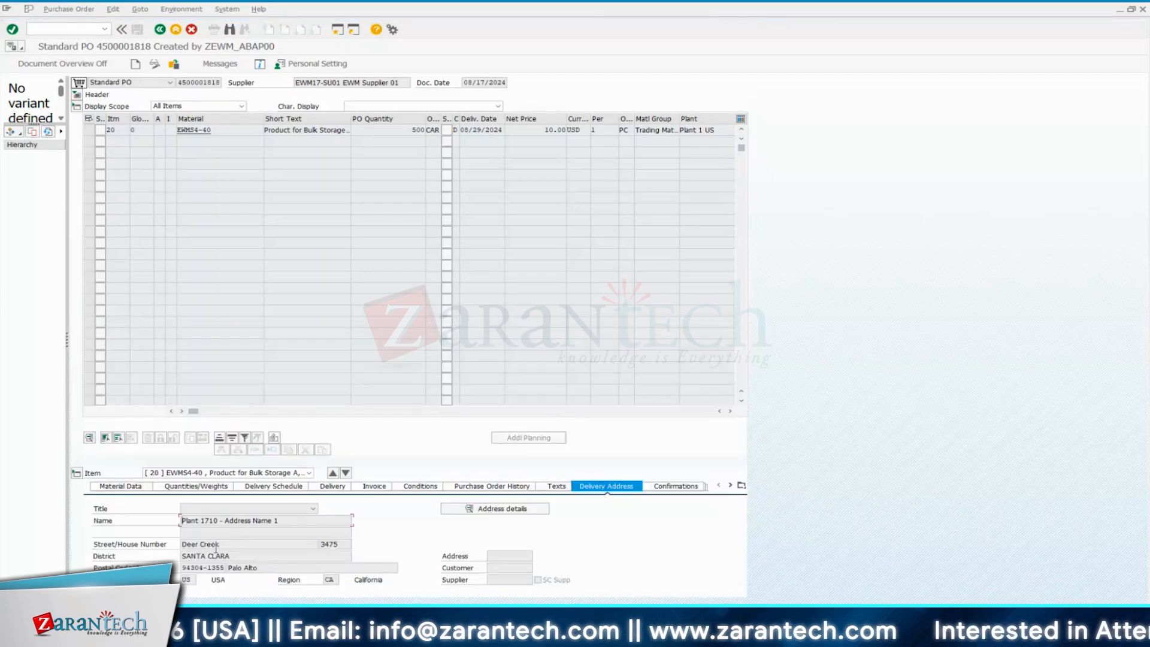
{"action": "left_click", "coordinate": [230, 544]}
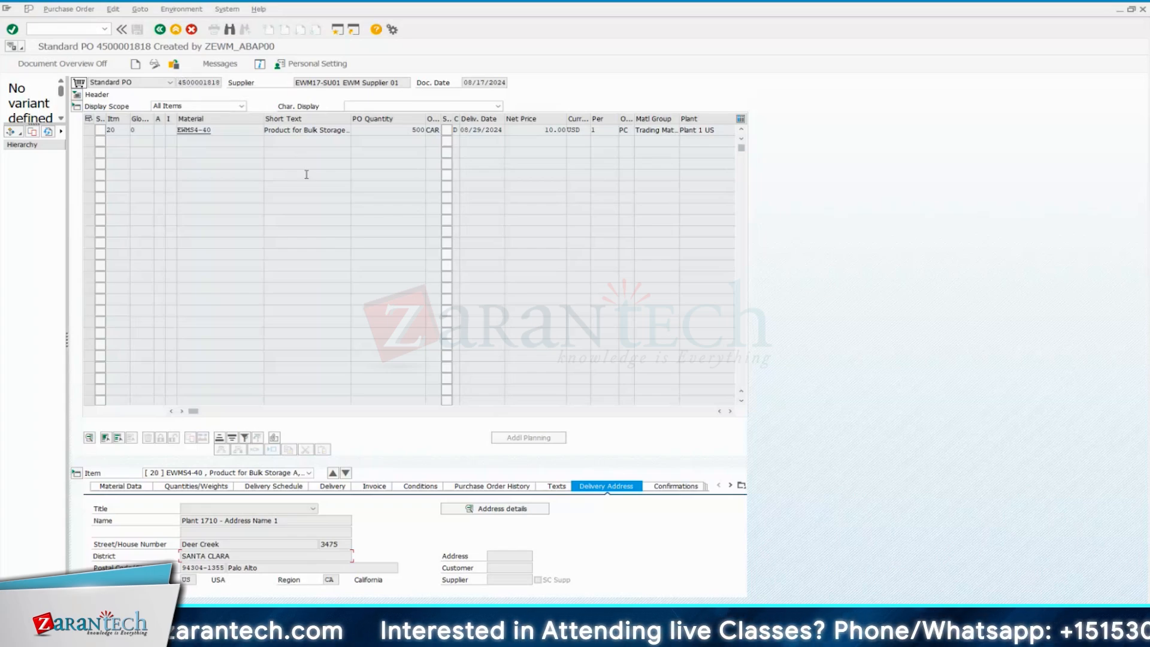
Copy the purchase order number and open Create Inbound Delivery with transaction VL31N in a separate session
{"action": "left_click", "coordinate": [202, 82]}
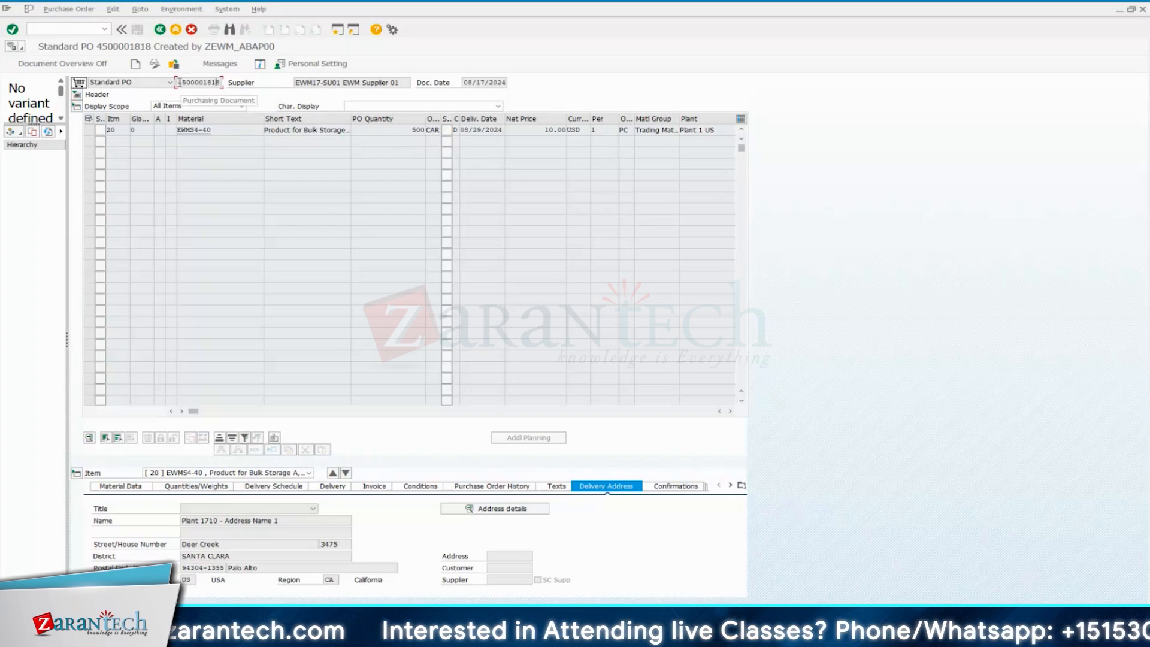
{"action": "left_click_drag", "start_coordinate": [178, 82], "coordinate": [221, 83]}
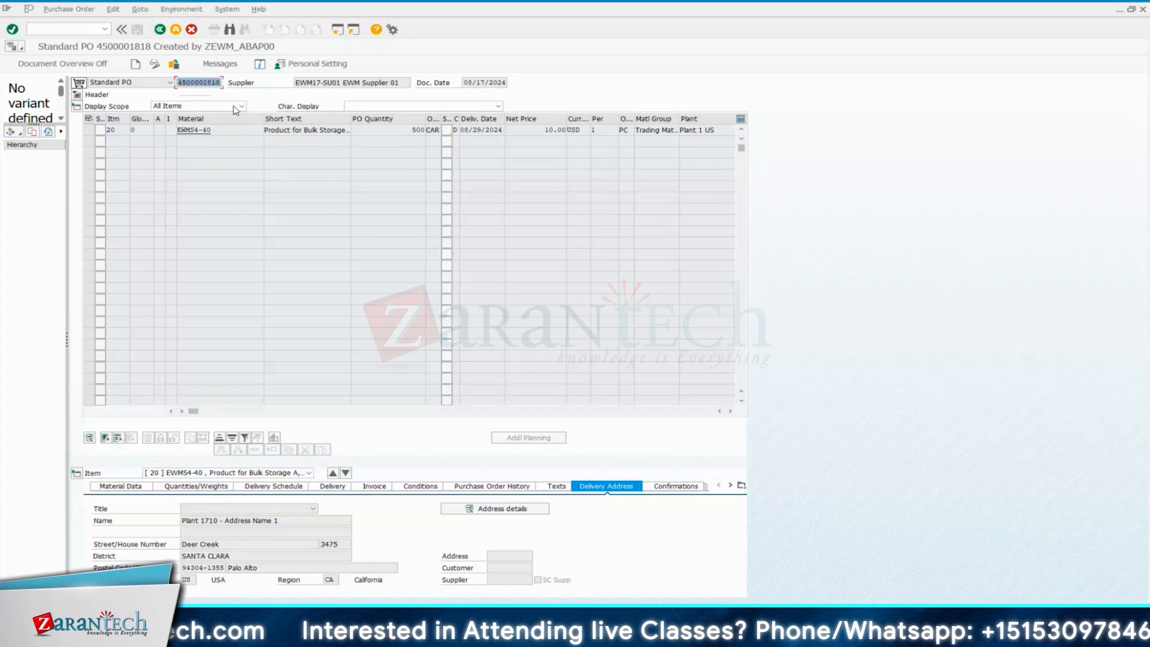
{"action": "left_click", "coordinate": [89, 29]}
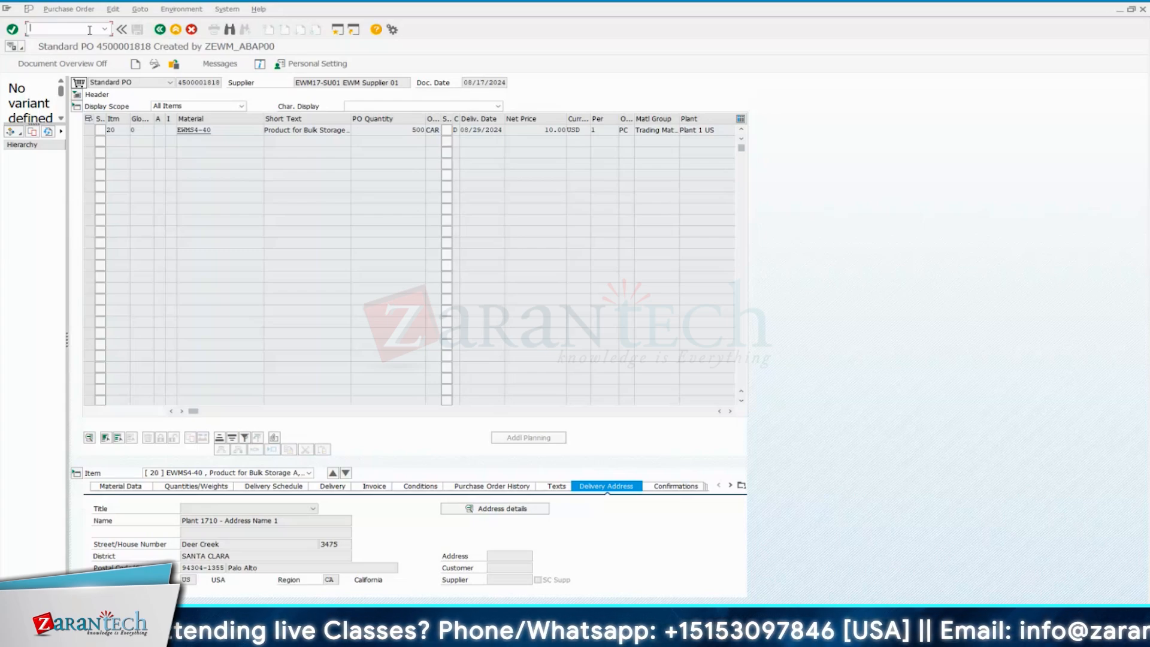
{"action": "type", "text": "vl31n"}
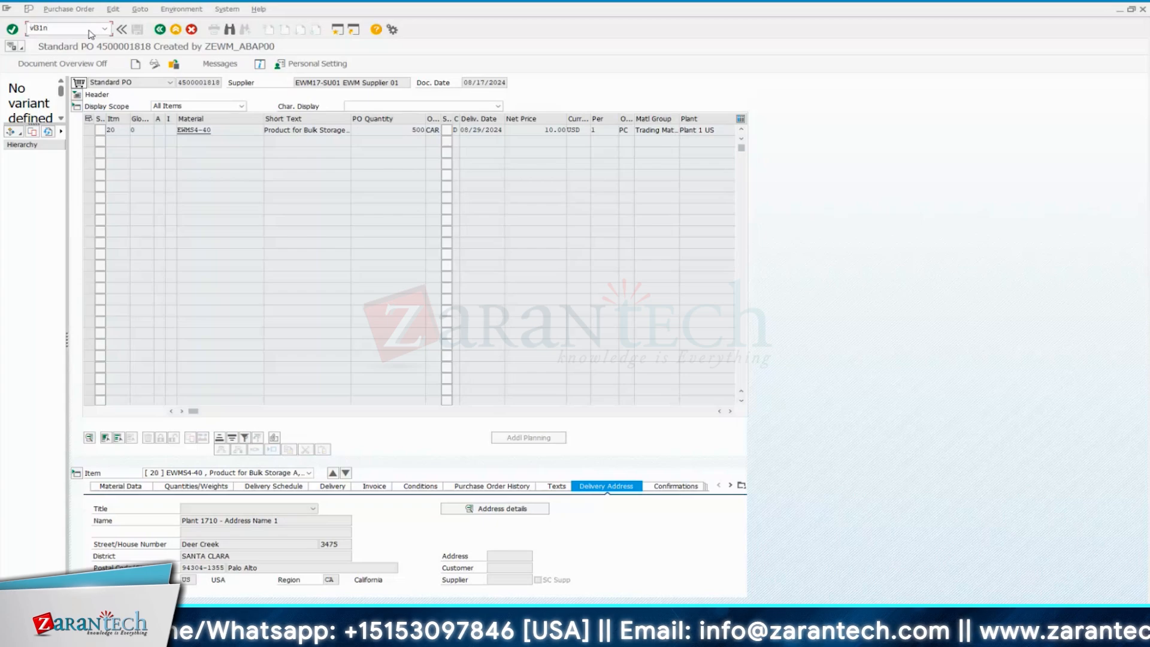
{"action": "key", "text": "Return"}
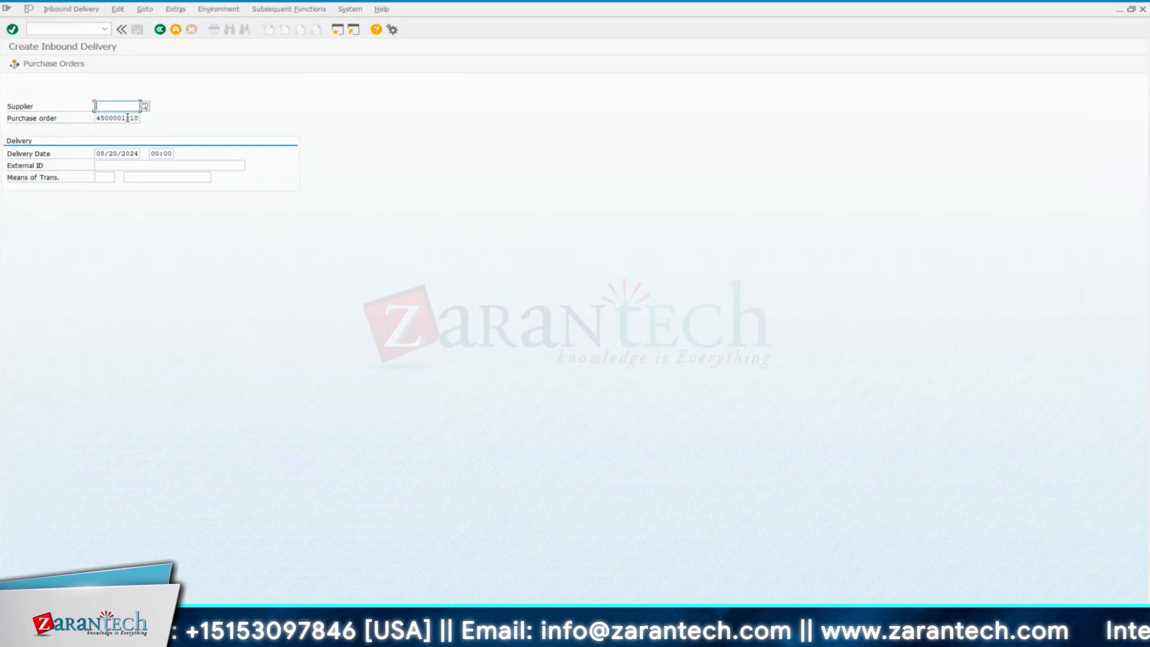
Copy supplier EWM17-SU01 from the purchase order and enter it as the inbound delivery's supplier
{"action": "key", "text": "alt+Tab"}
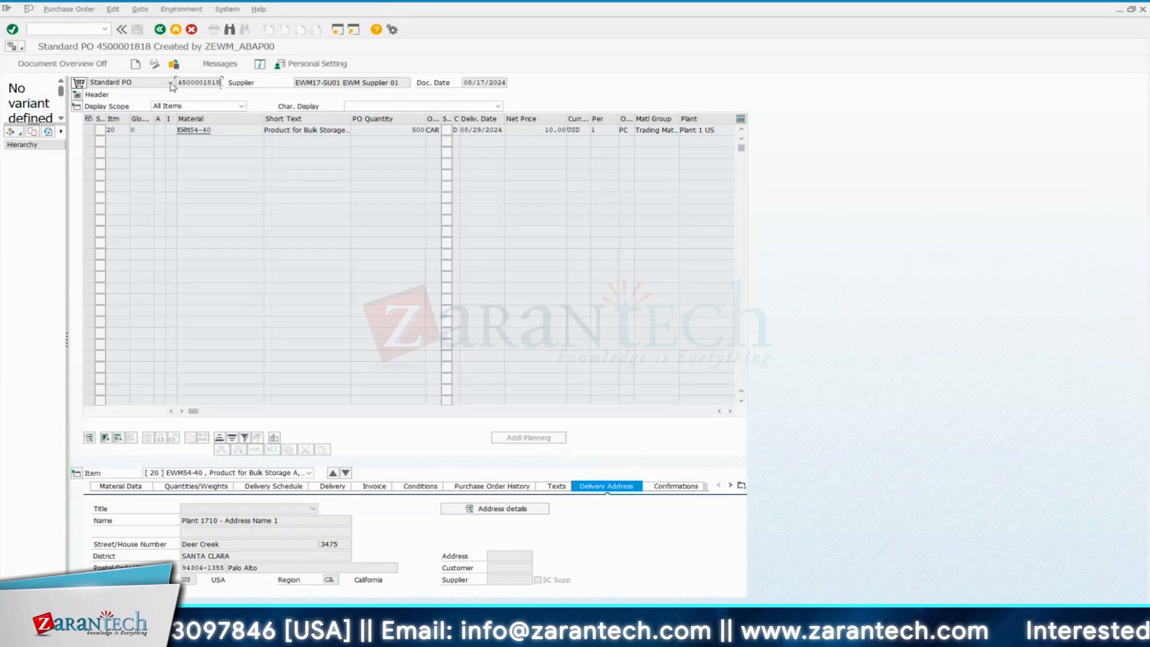
{"action": "left_click_drag", "start_coordinate": [177, 83], "coordinate": [224, 84]}
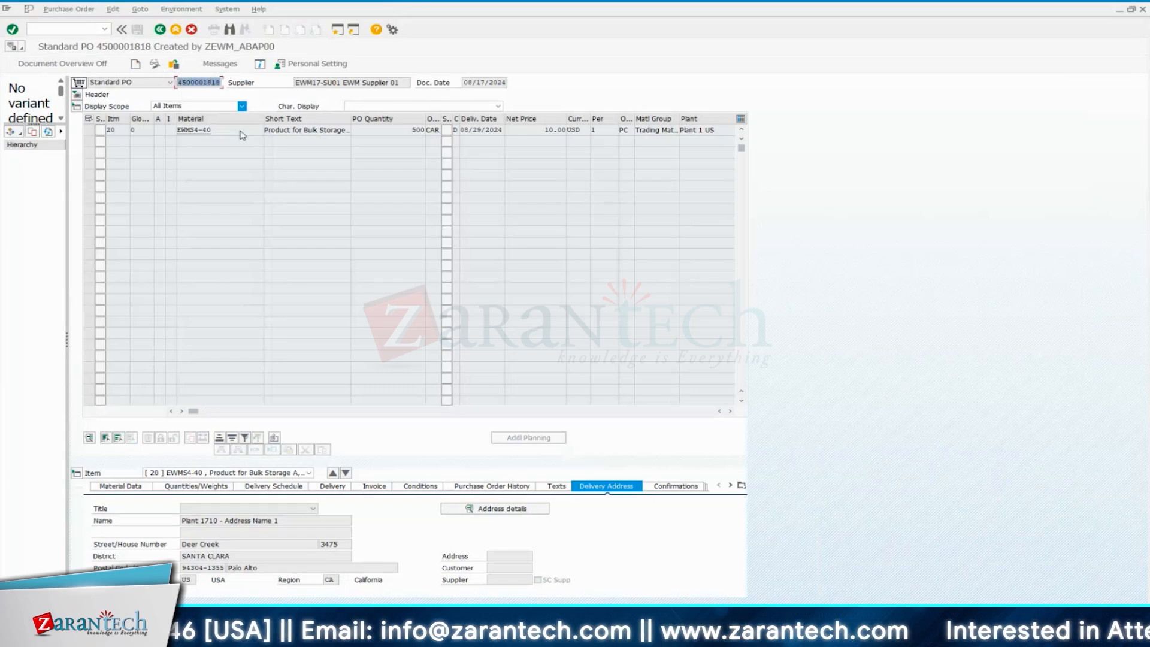
{"action": "left_click", "coordinate": [343, 83]}
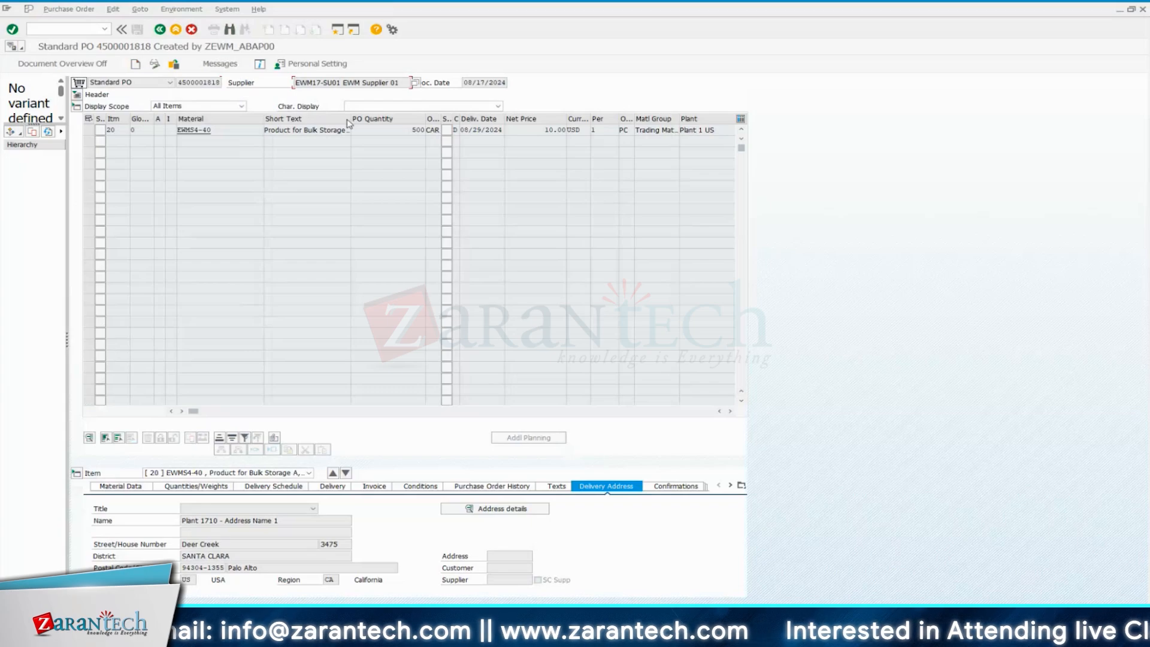
{"action": "key", "text": "alt+Tab"}
{"action": "type", "text": "EWM17-SU01"}
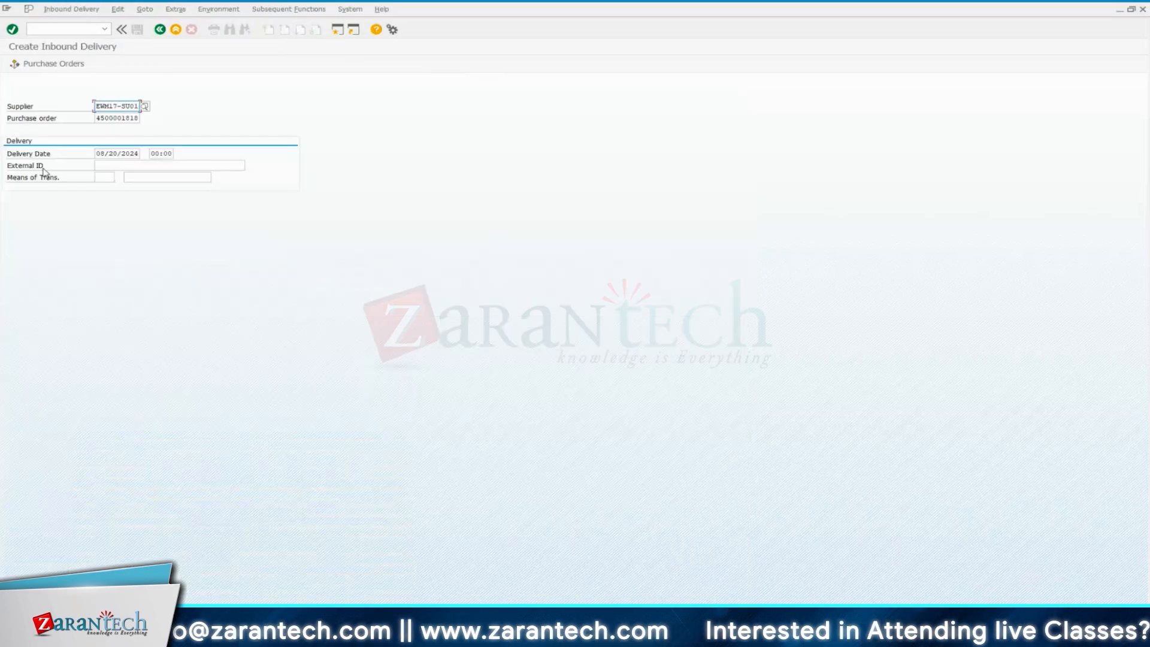
Enter ASN-2108 as the inbound delivery's external ID and continue to the item overview
{"action": "left_click", "coordinate": [115, 164]}
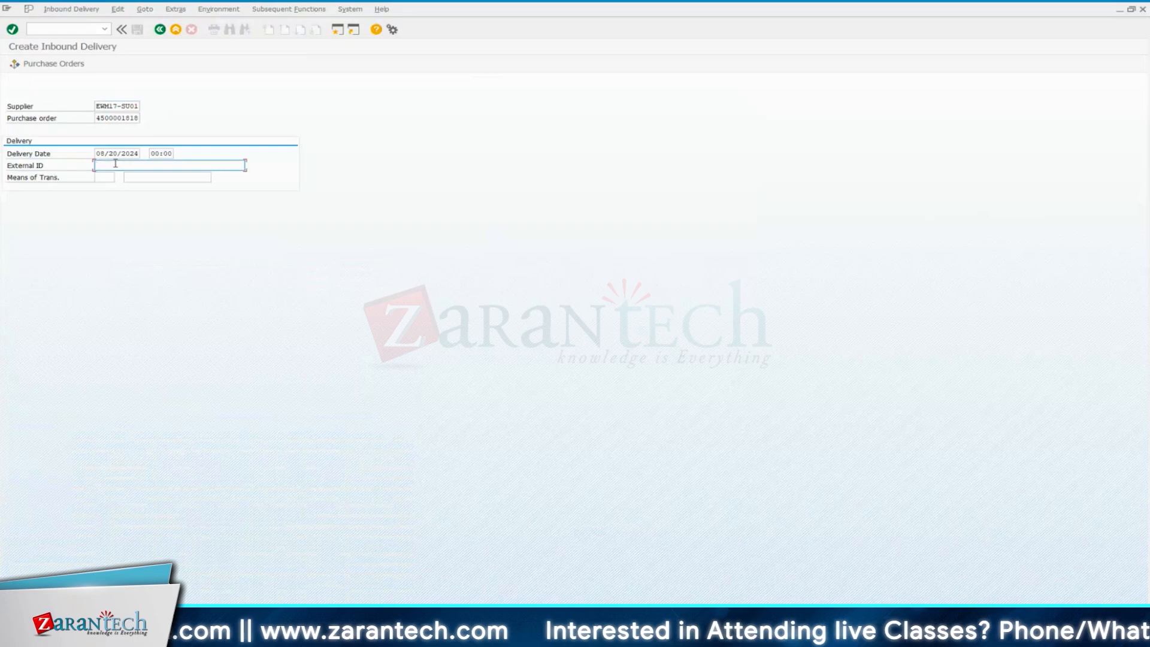
{"action": "type", "text": "ASN-"}
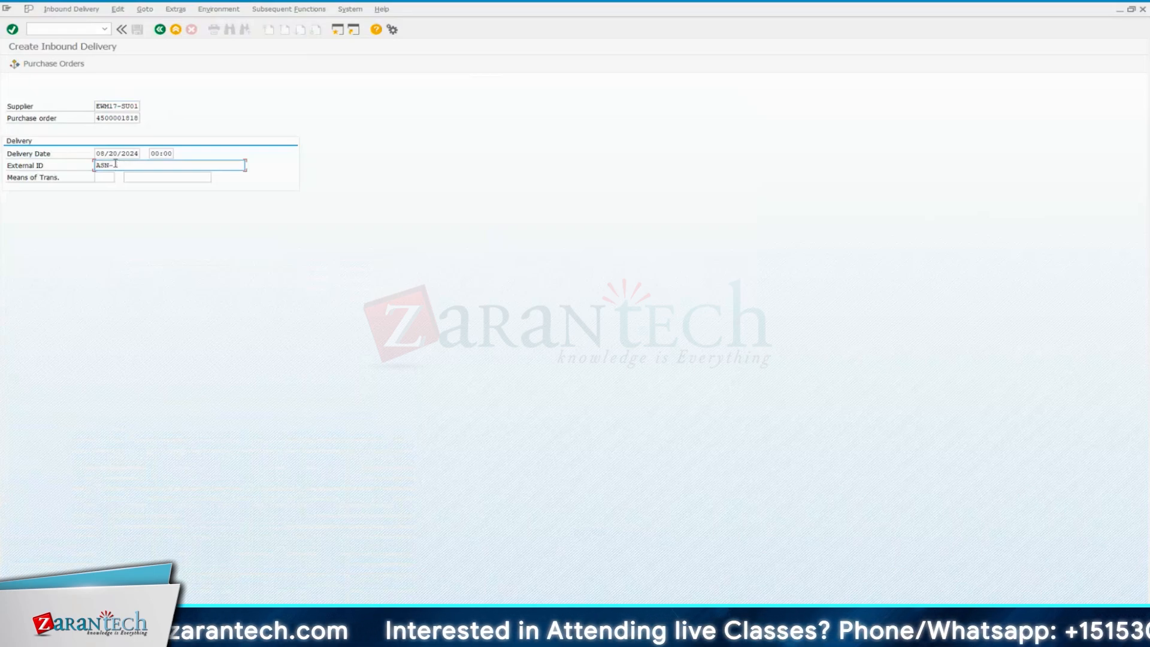
{"action": "type", "text": "1210"}
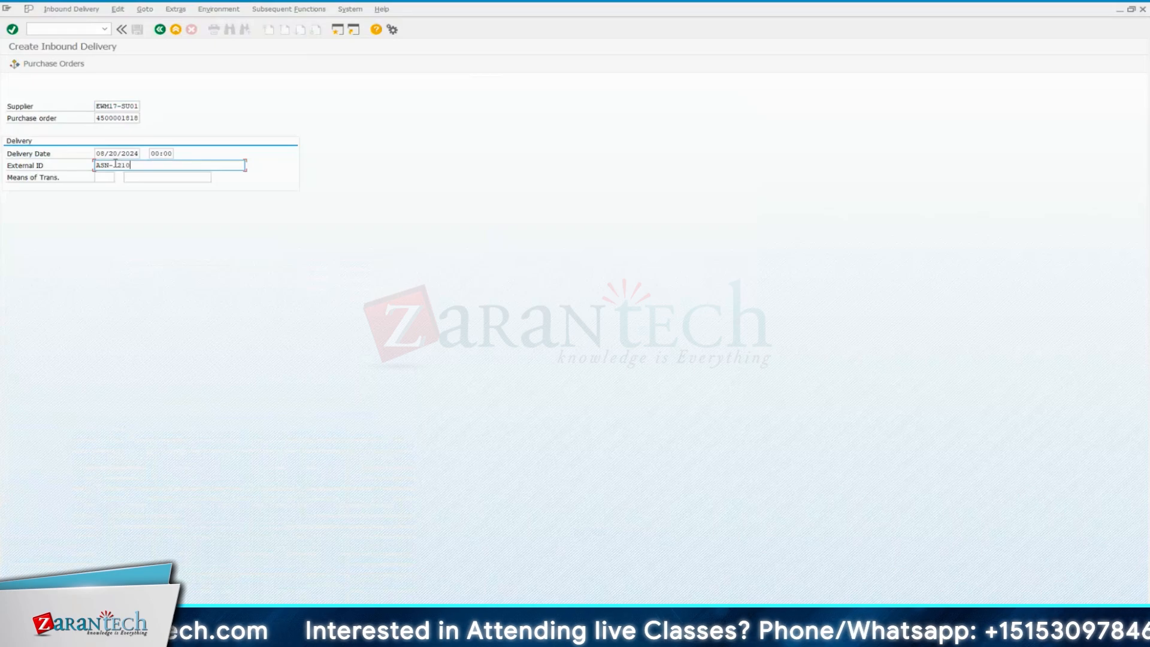
{"action": "key", "text": "BackSpace"}
{"action": "key", "text": "BackSpace"}
{"action": "key", "text": "BackSpace"}
{"action": "key", "text": "BackSpace"}
{"action": "type", "text": " 2108"}
{"action": "left_click", "coordinate": [118, 165]}
{"action": "key", "text": "BackSpace"}
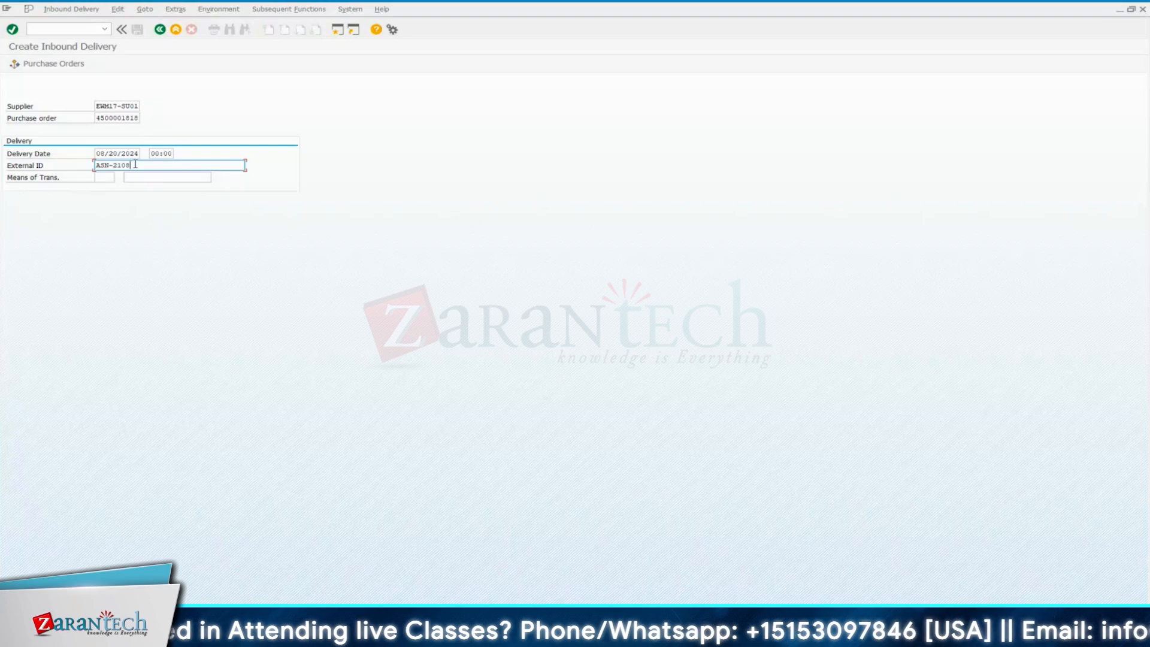
{"action": "key", "text": "Return"}
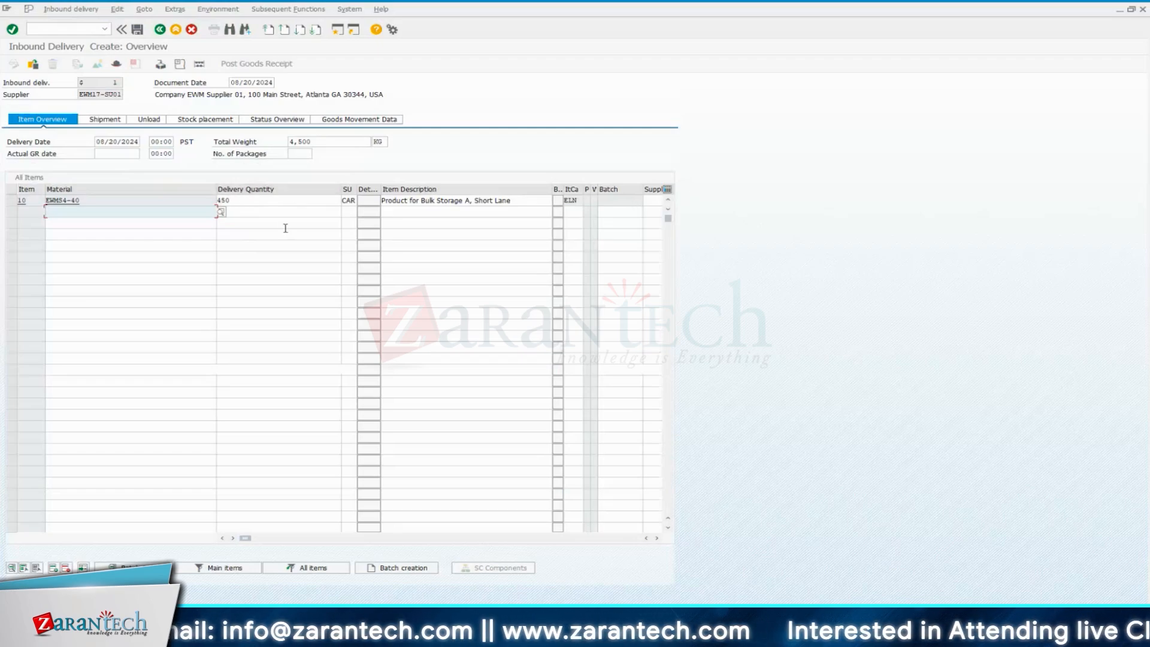
Set the delivery quantity of item 10, material EWMS4-40, to 10 CAR
{"action": "left_click", "coordinate": [229, 202]}
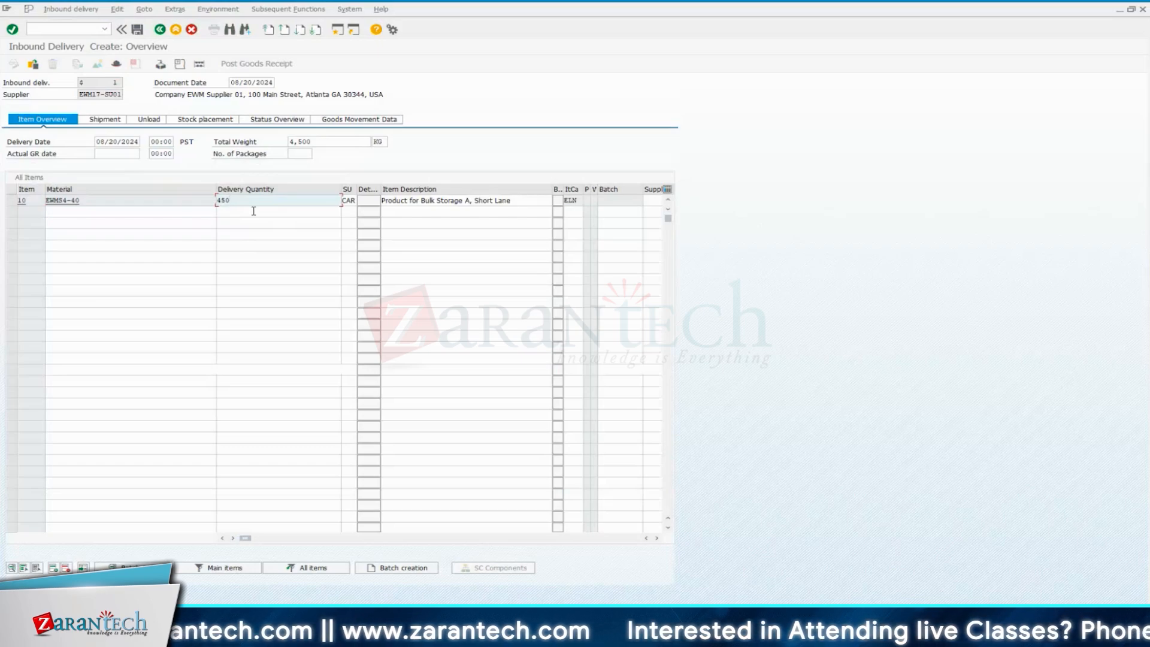
{"action": "key", "text": "BackSpace"}
{"action": "key", "text": "BackSpace"}
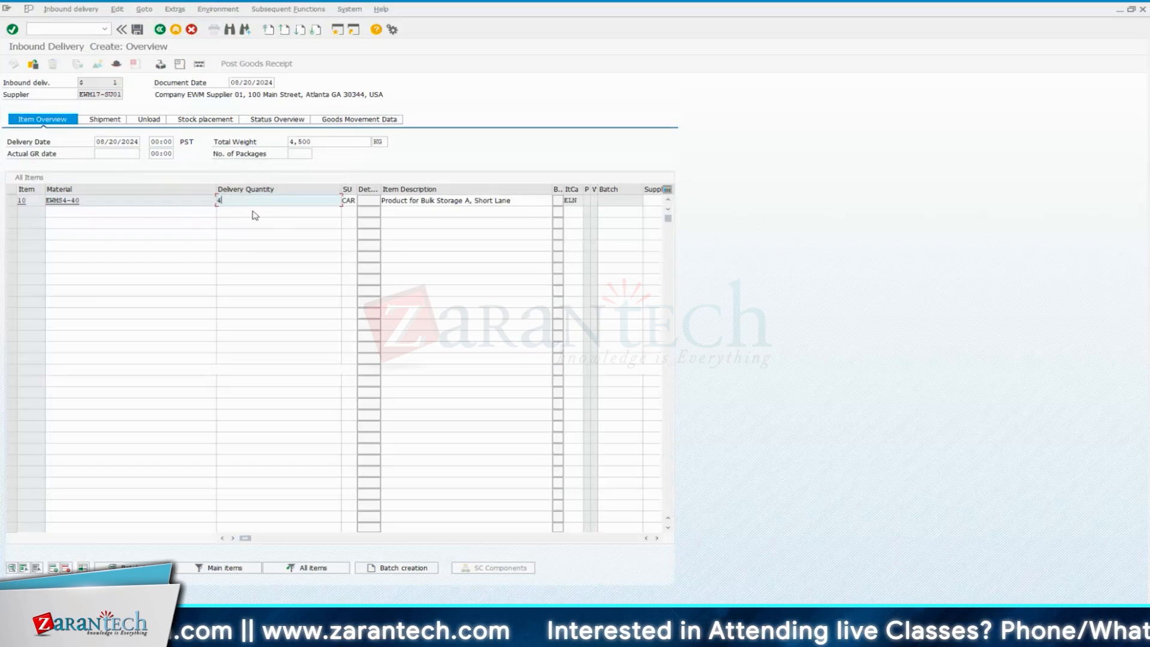
{"action": "key", "text": "BackSpace"}
{"action": "type", "text": "1"}
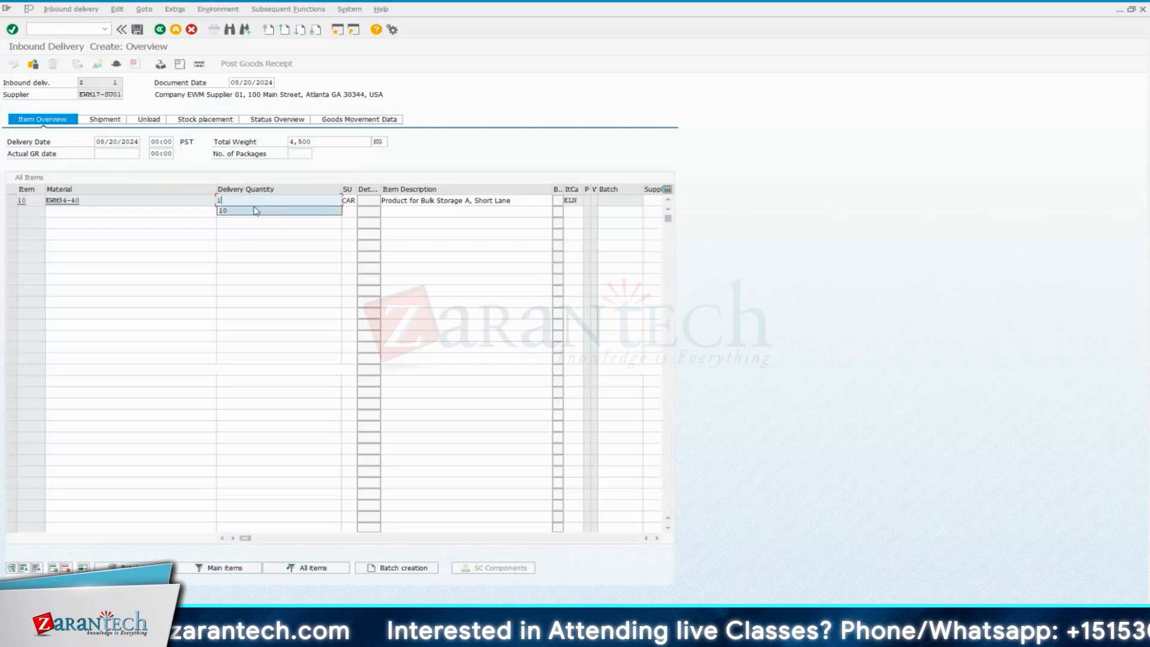
{"action": "left_click", "coordinate": [253, 201]}
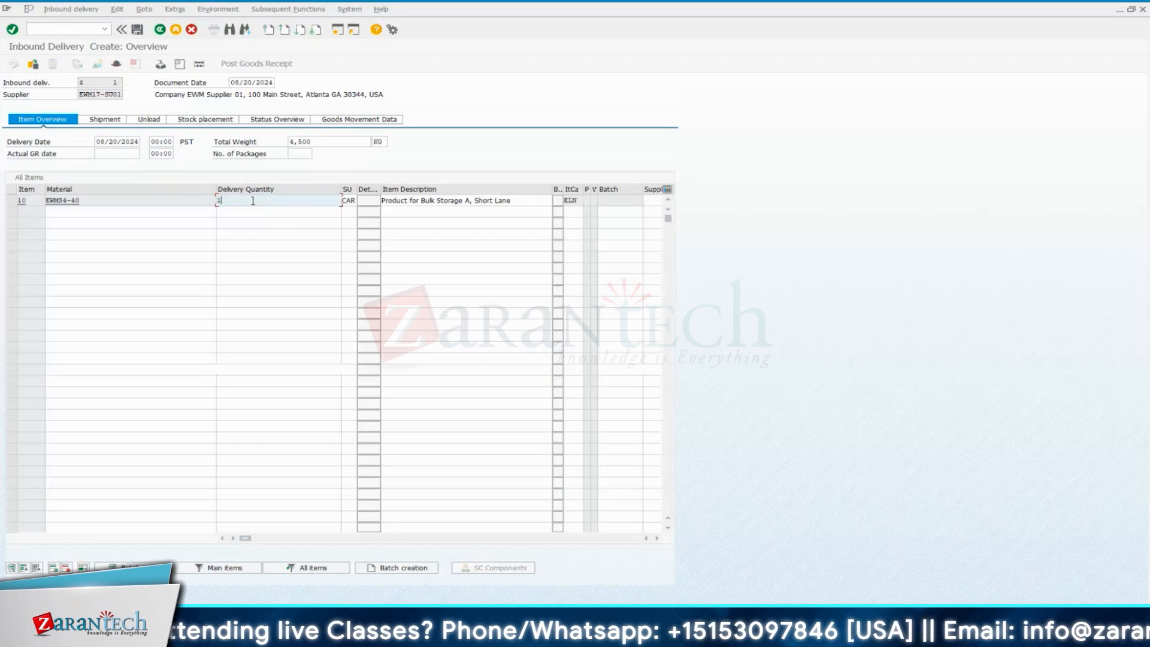
{"action": "type", "text": "0"}
{"action": "key", "text": "Return"}
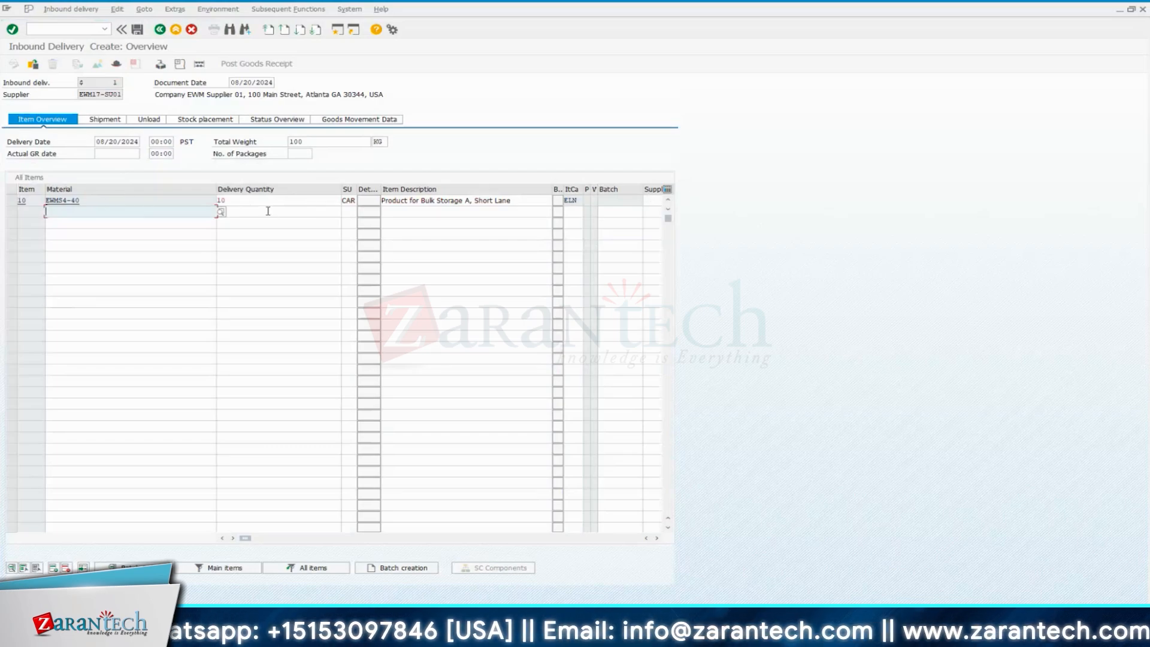
Save the inbound delivery and copy its document number from the detailed save message
{"action": "left_click", "coordinate": [115, 201]}
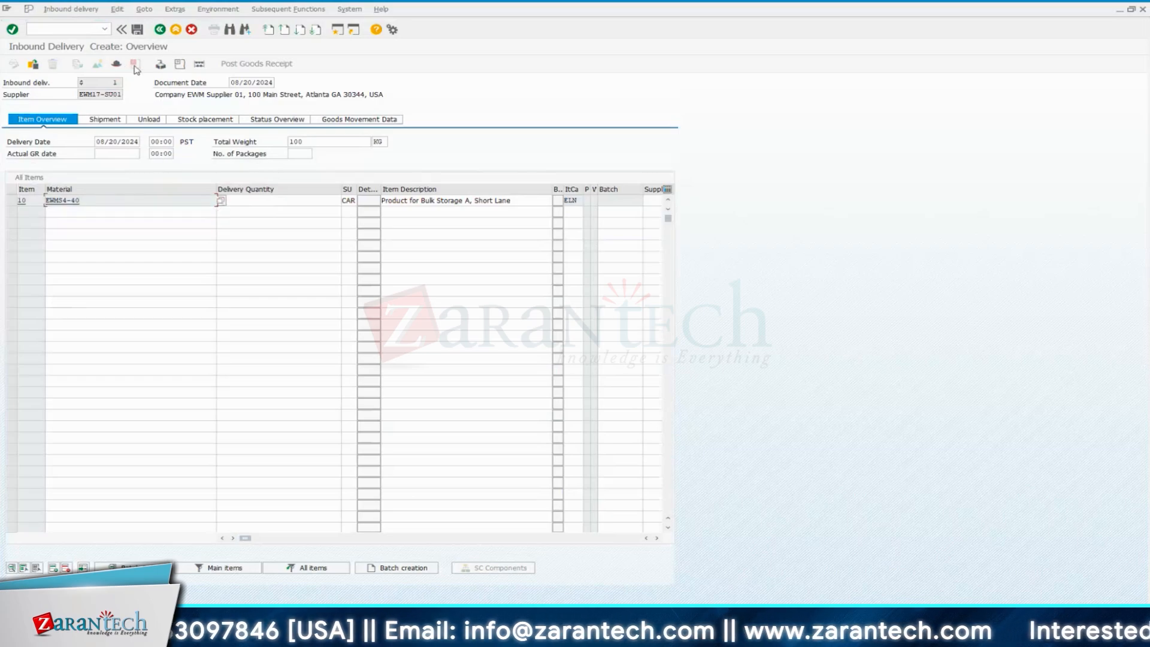
{"action": "left_click", "coordinate": [137, 30]}
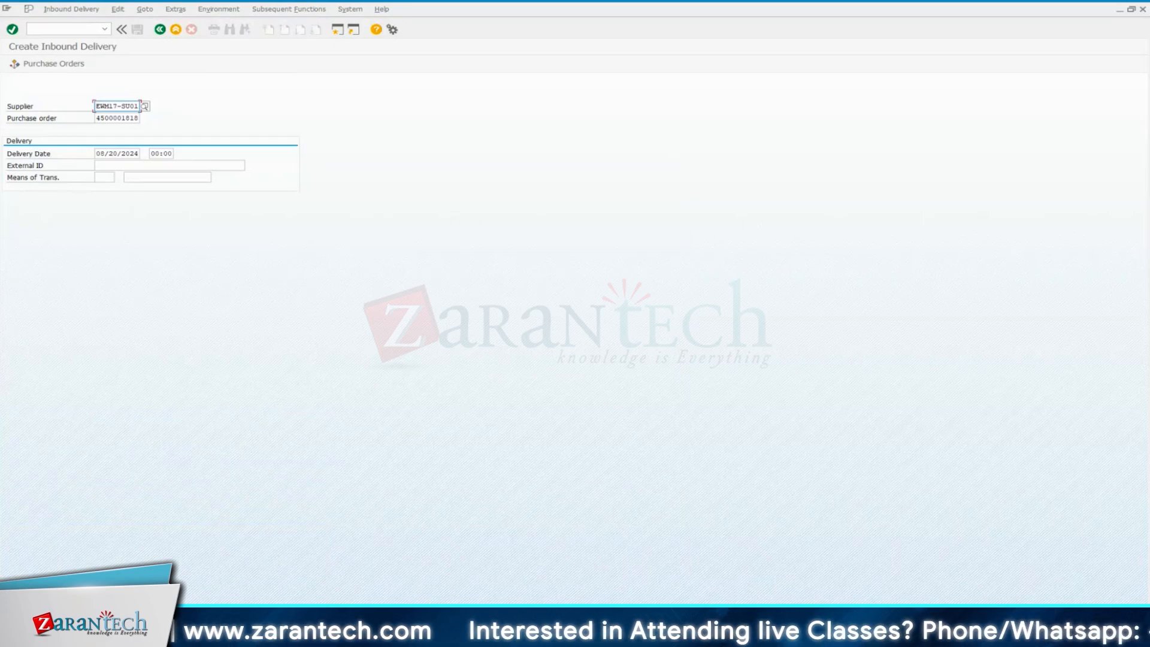
{"action": "key", "text": "Return"}
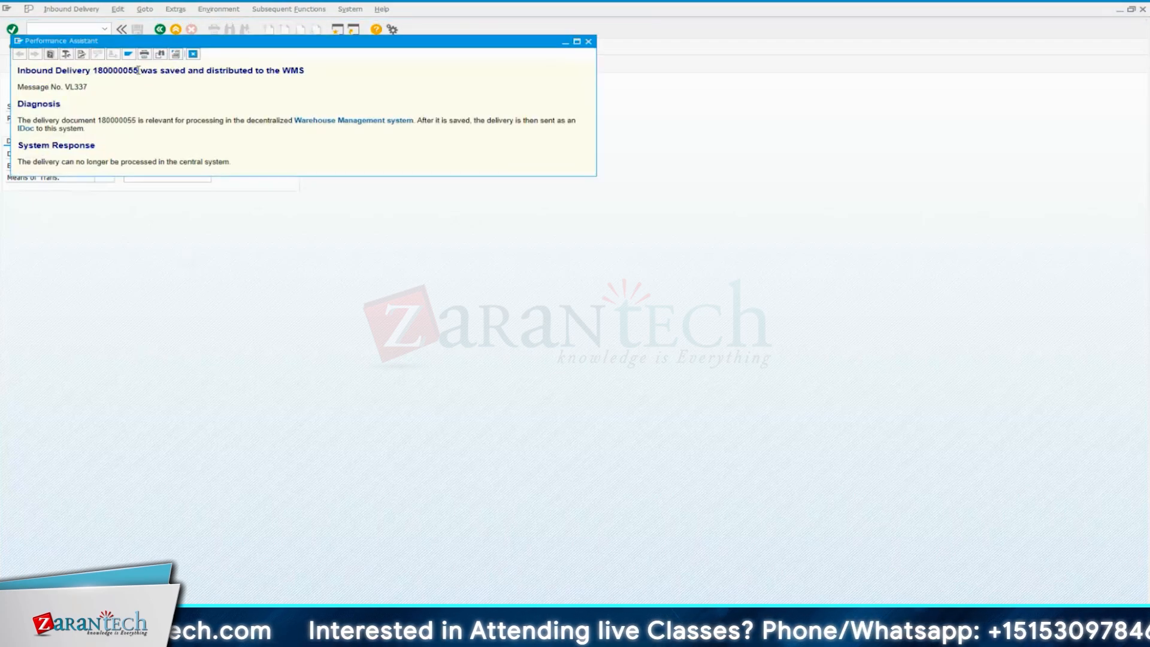
{"action": "left_click_drag", "start_coordinate": [139, 70], "coordinate": [94, 70]}
{"action": "key", "text": "ctrl+c"}
{"action": "key", "text": "Escape"}
Open Display Inbound Delivery in a separate session with /ovl33 and display the saved delivery using its copied number
{"action": "left_click", "coordinate": [82, 28]}
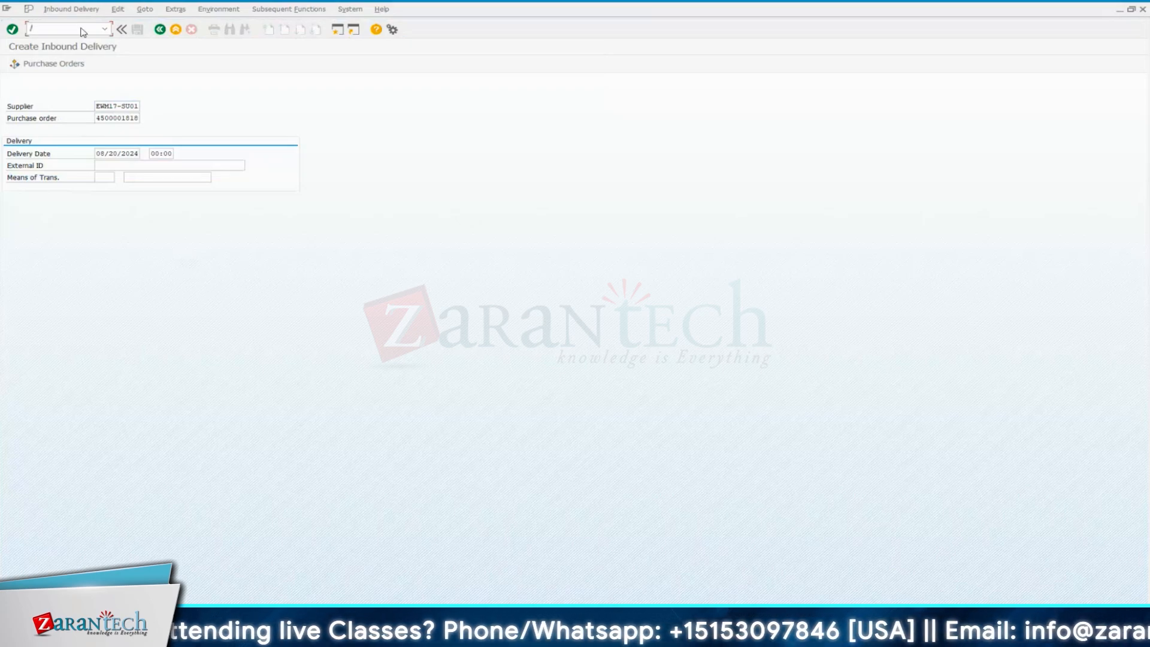
{"action": "type", "text": "/ovl33"}
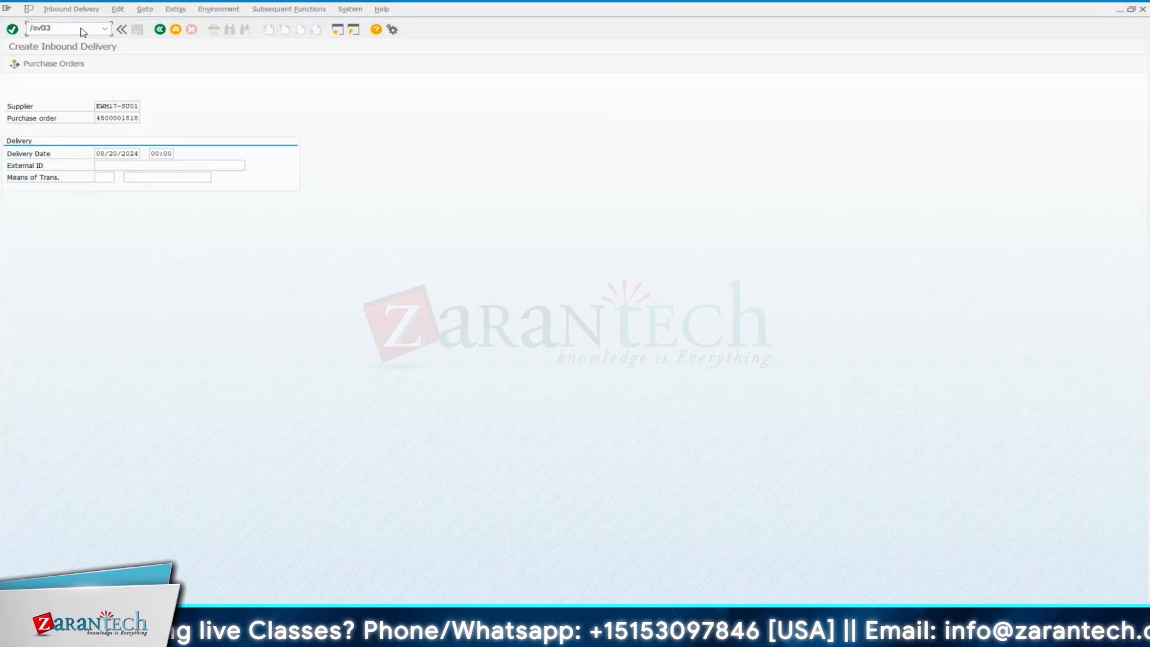
{"action": "key", "text": "Return"}
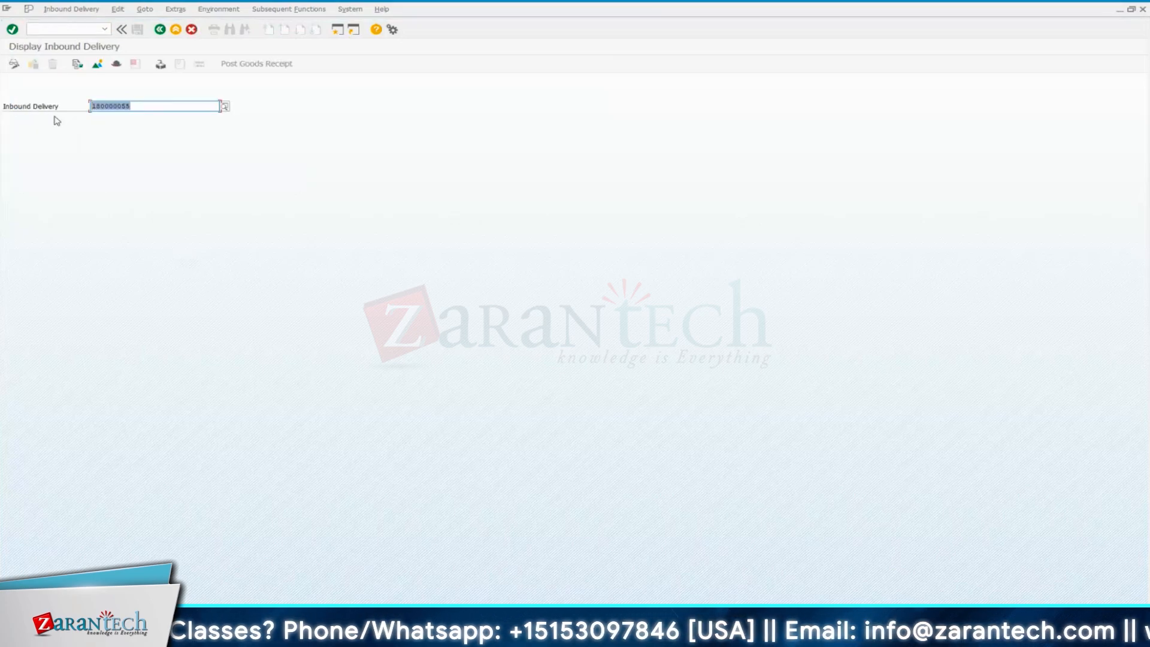
{"action": "key", "text": "ctrl+v"}
{"action": "key", "text": "Return"}
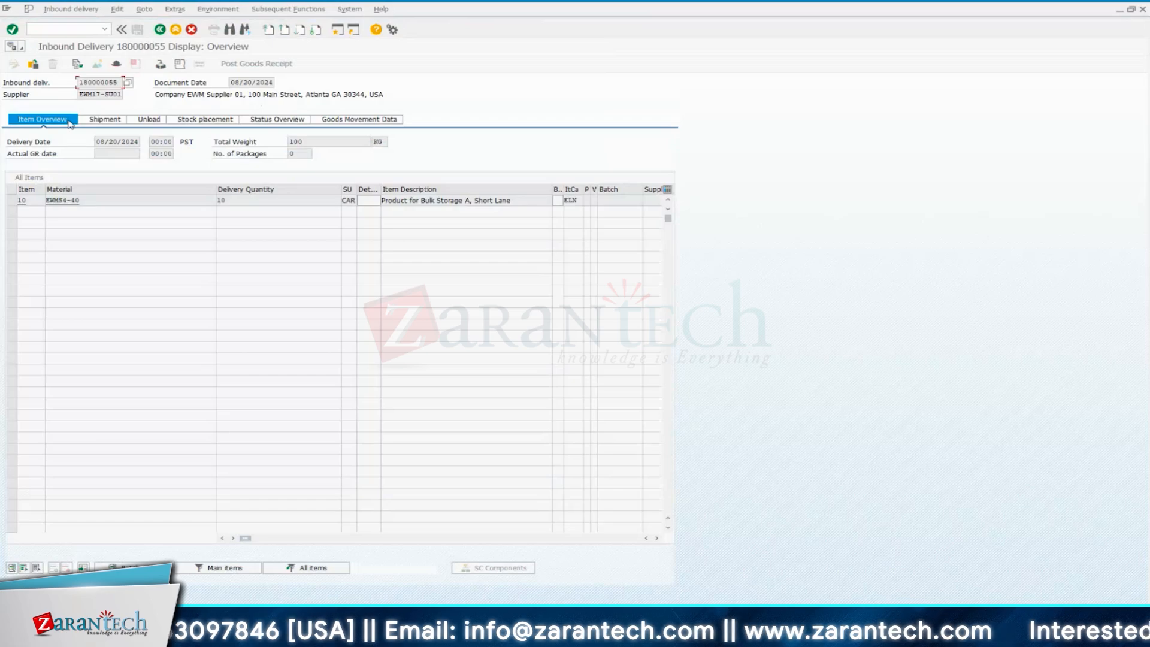
Examine the warehouse number in the delivery header's stock placement data and return to the overview
{"action": "left_click", "coordinate": [116, 63]}
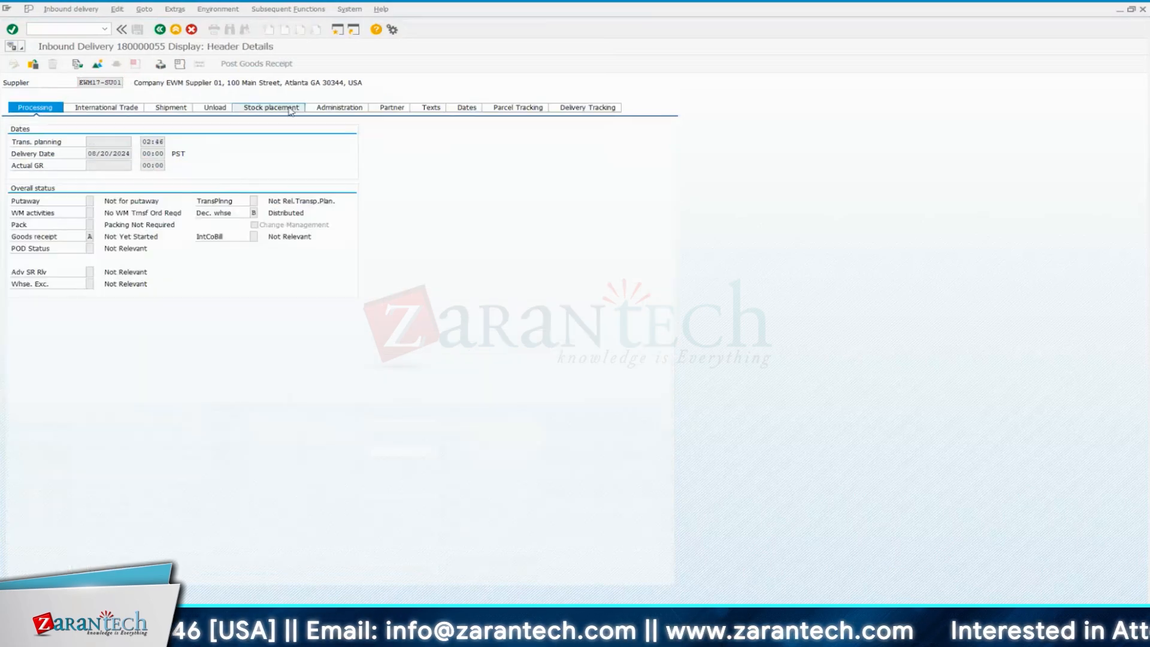
{"action": "left_click", "coordinate": [290, 109]}
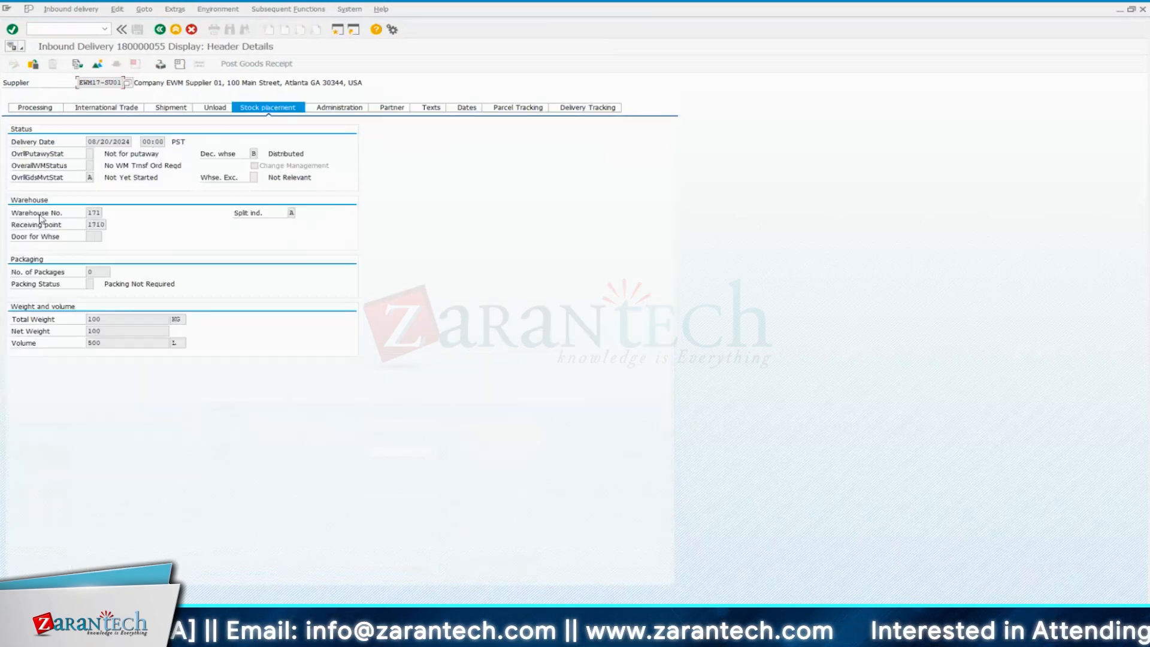
{"action": "double_click", "coordinate": [89, 213]}
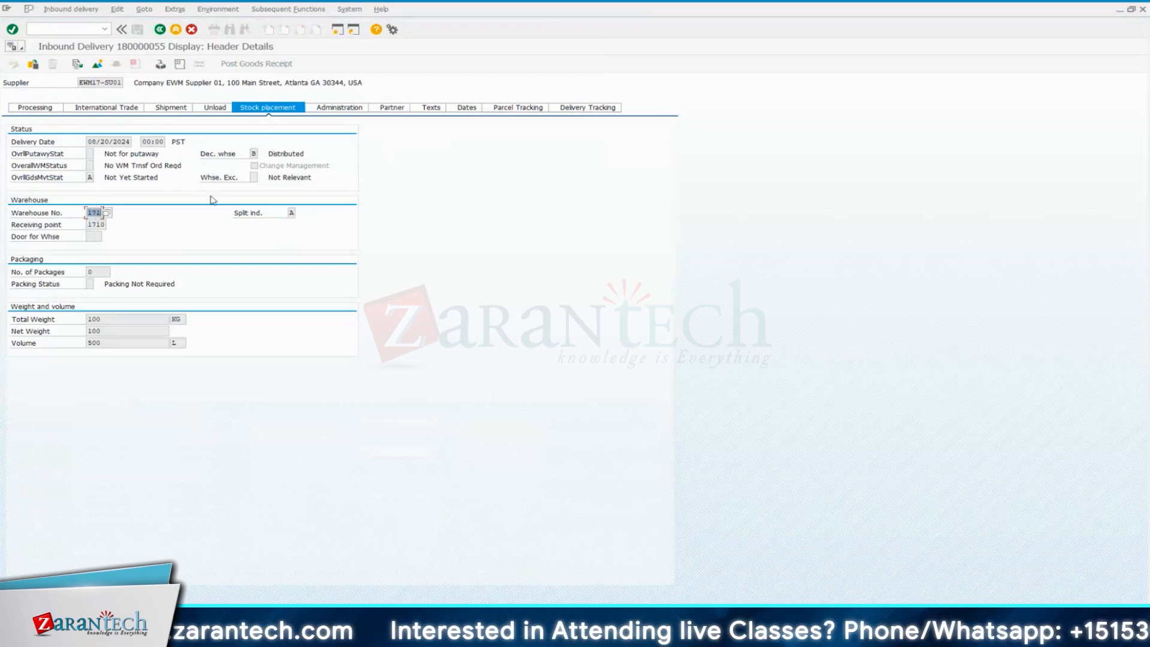
{"action": "left_click", "coordinate": [173, 31]}
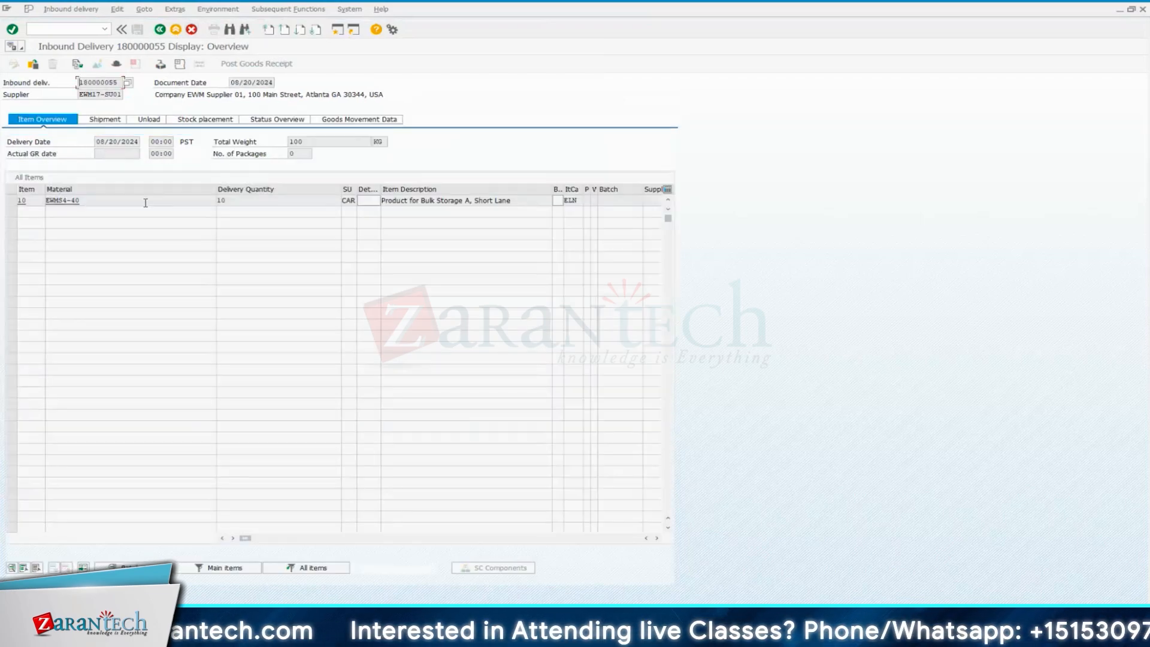
Examine the plant and putaway status in item 10's stock placement details and return to the overview
{"action": "double_click", "coordinate": [85, 200]}
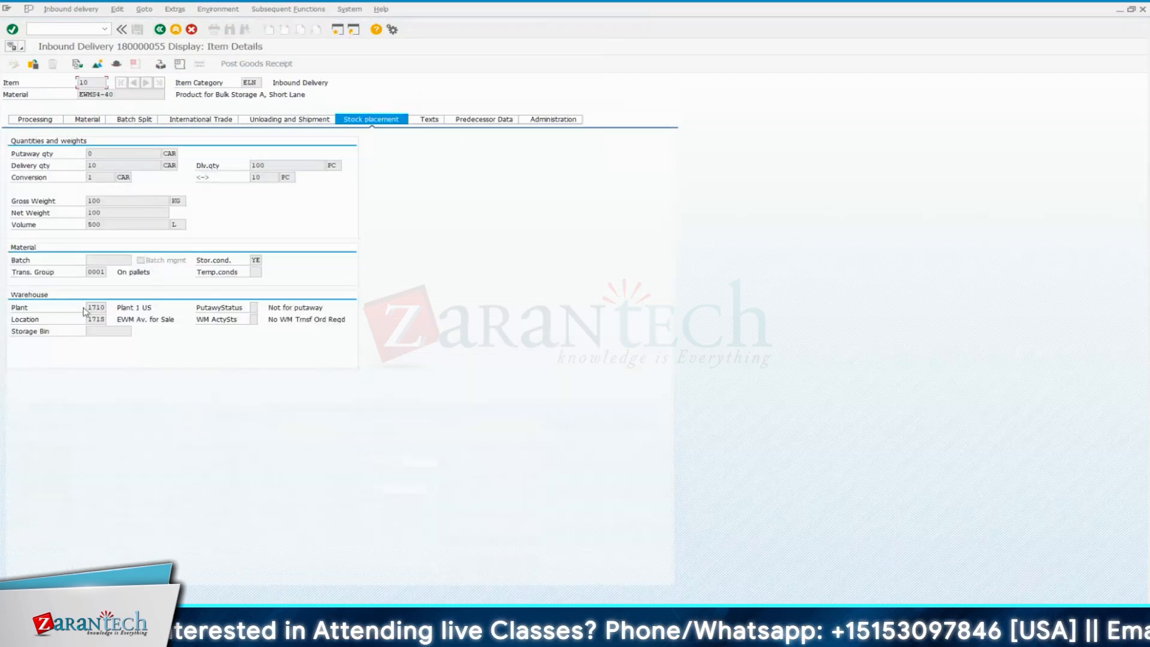
{"action": "left_click_drag", "start_coordinate": [87, 308], "coordinate": [105, 306]}
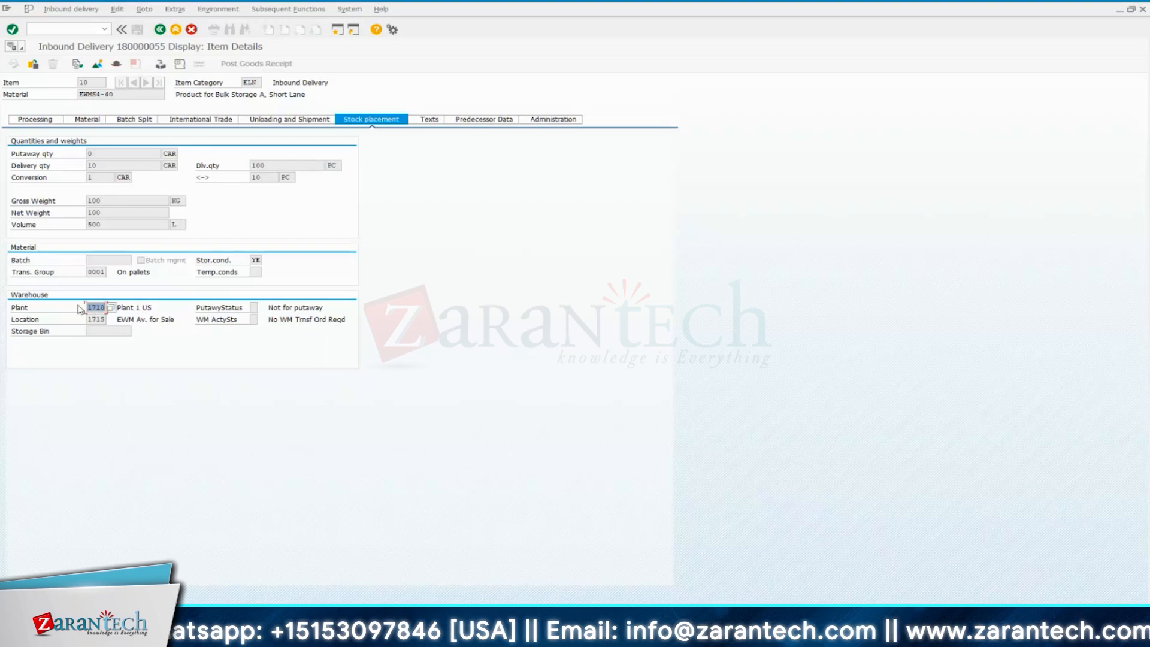
{"action": "left_click", "coordinate": [255, 307]}
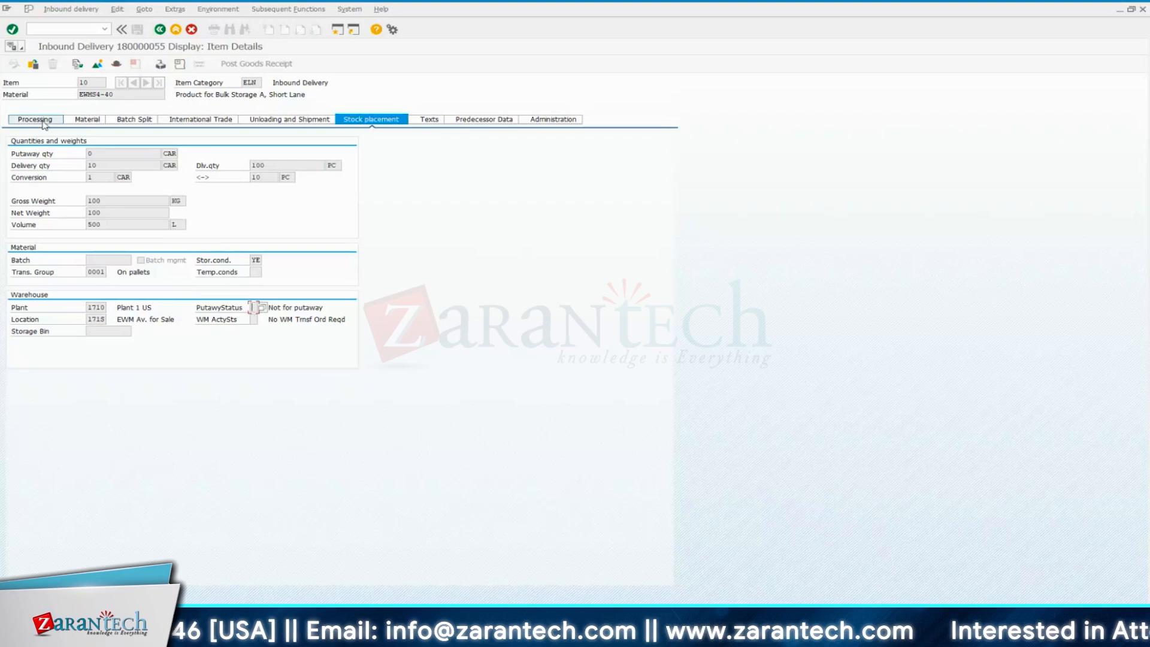
{"action": "key", "text": "F3"}
Review the delivery's goods movement data and look through the possible goods movement status values
{"action": "left_click", "coordinate": [356, 120]}
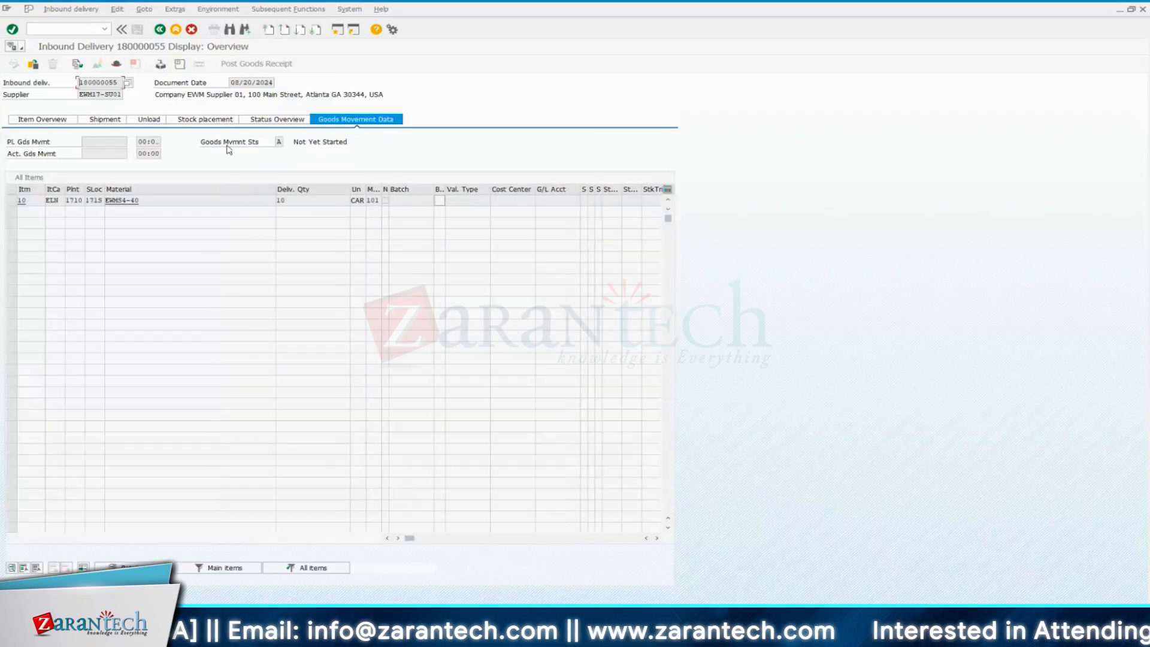
{"action": "left_click", "coordinate": [279, 142]}
{"action": "key", "text": "F4"}
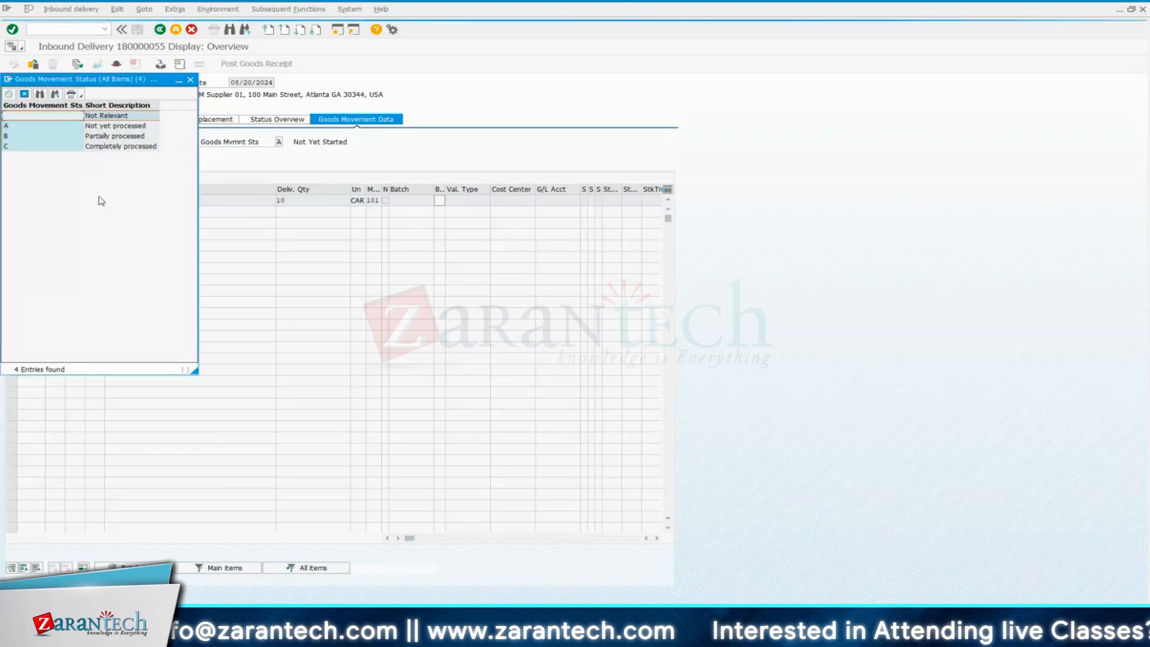
{"action": "left_click", "coordinate": [28, 127]}
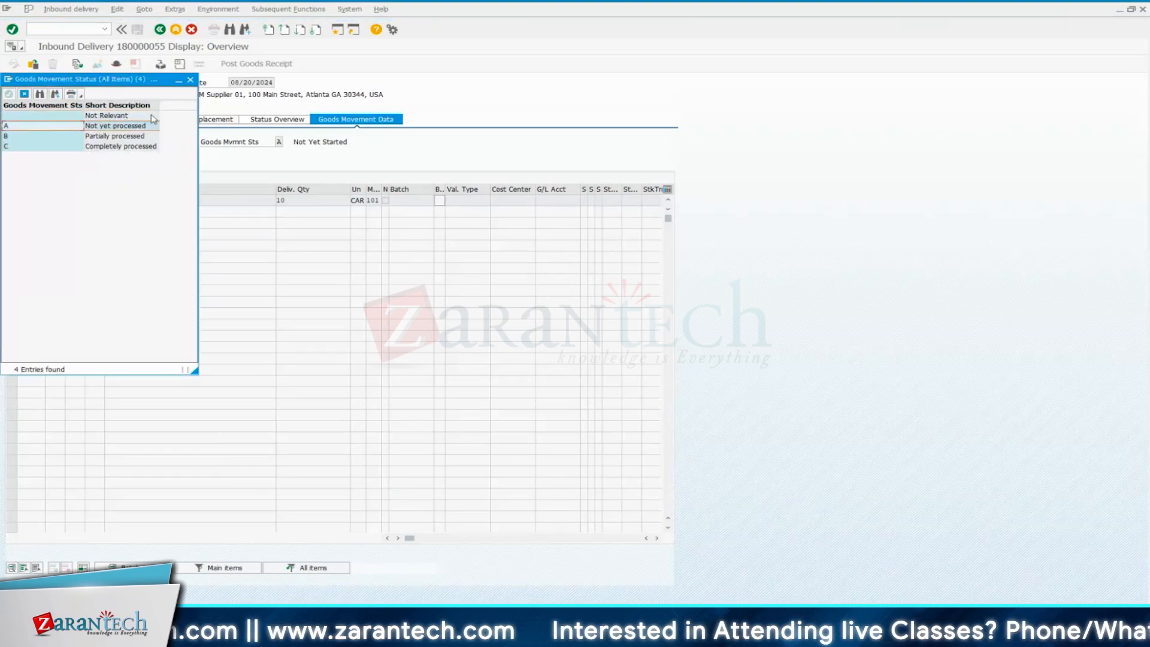
{"action": "left_click", "coordinate": [189, 80]}
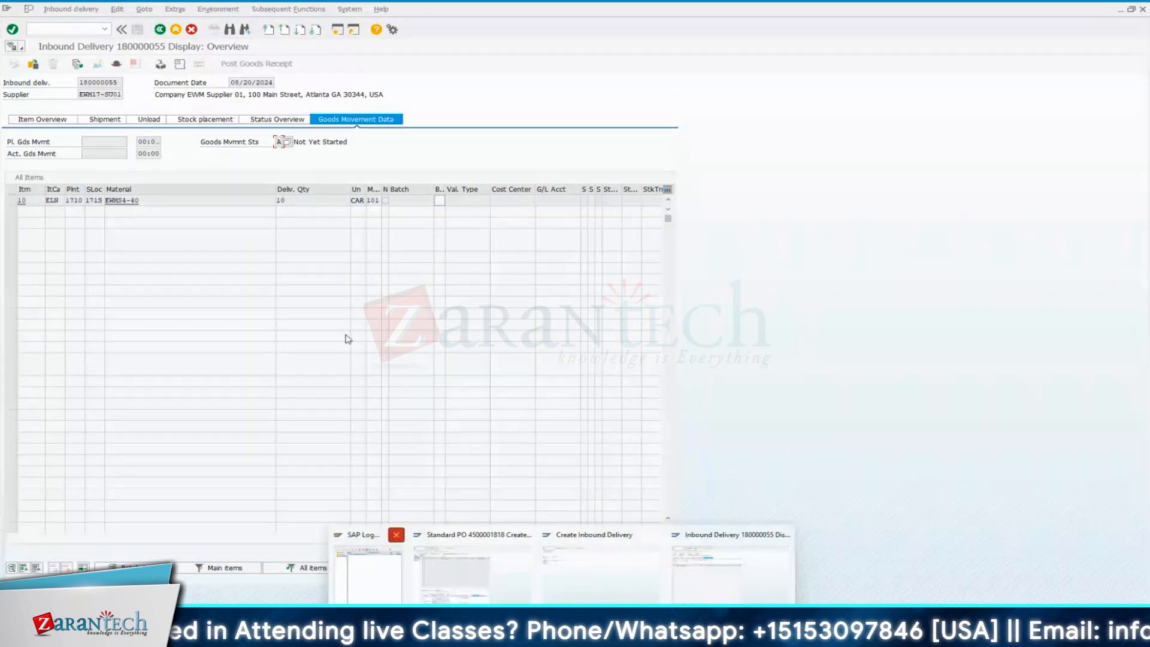
Check item 10's processing statuses and its warehouse activity status under stock placement, and return to the overview
{"action": "double_click", "coordinate": [167, 198]}
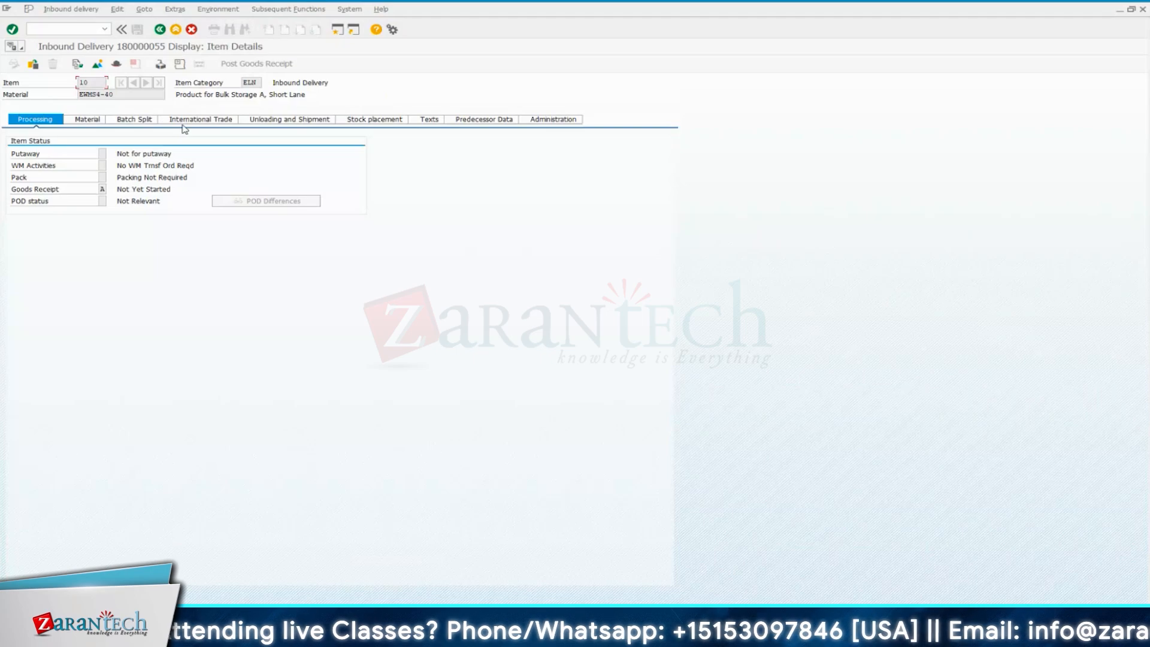
{"action": "left_click", "coordinate": [352, 121]}
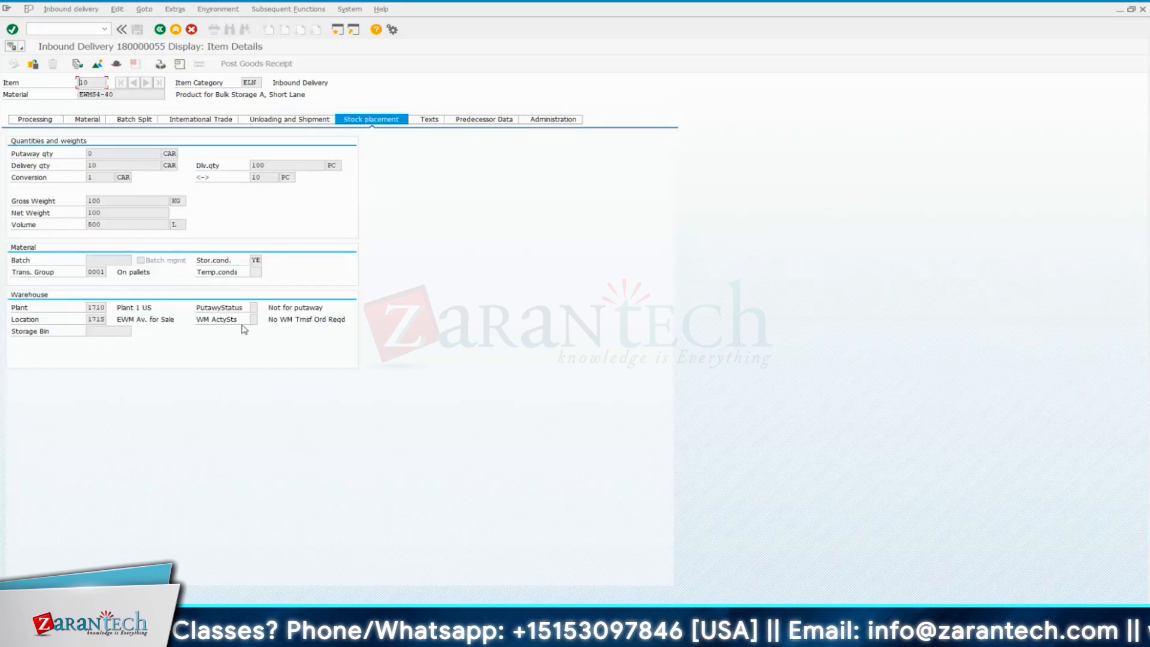
{"action": "left_click", "coordinate": [137, 64]}
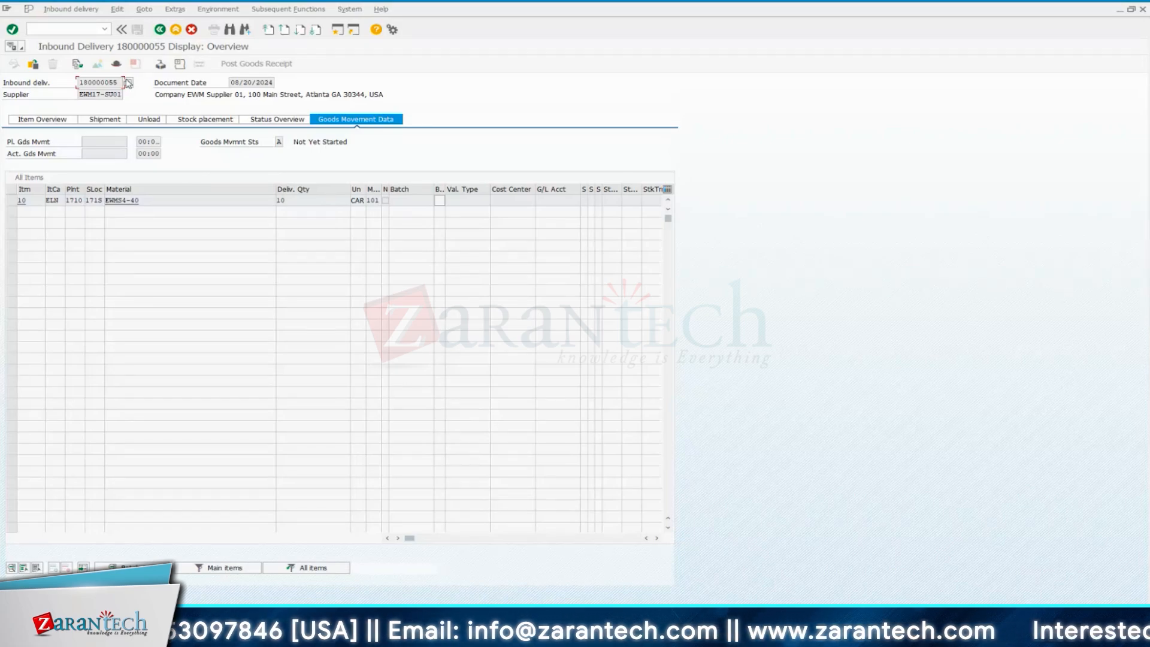
Enter the warehouse monitor transaction code /n/scwm/mon as the command and select the whole code
{"action": "left_click", "coordinate": [89, 29]}
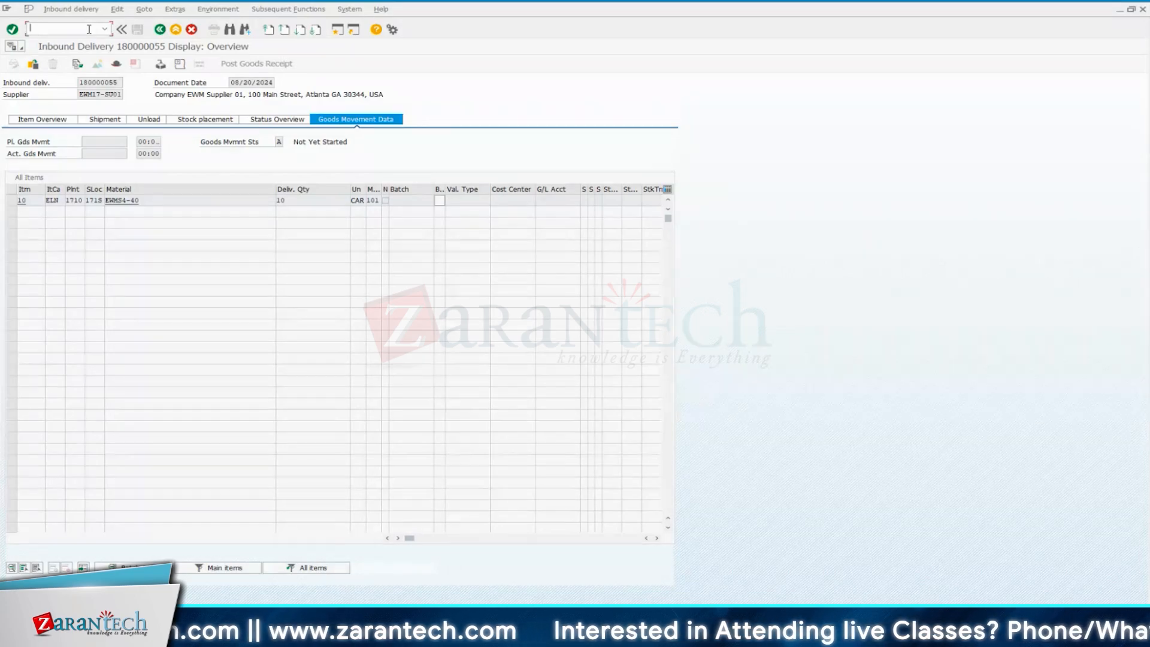
{"action": "type", "text": "/n/"}
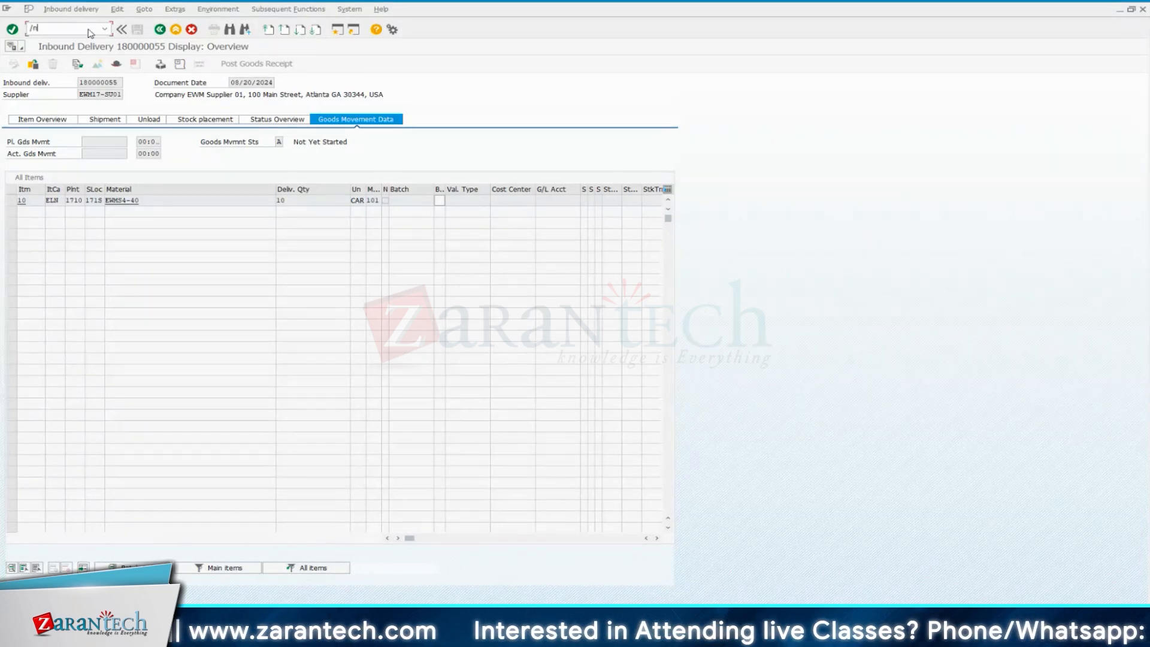
{"action": "type", "text": "s"}
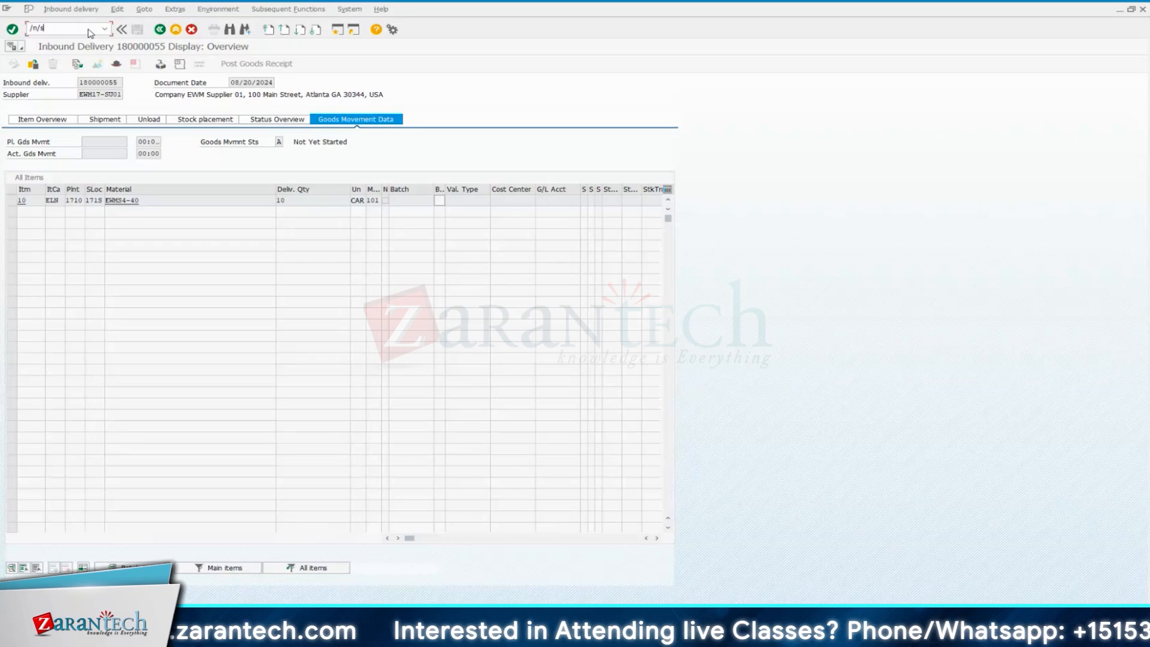
{"action": "type", "text": "cwm"}
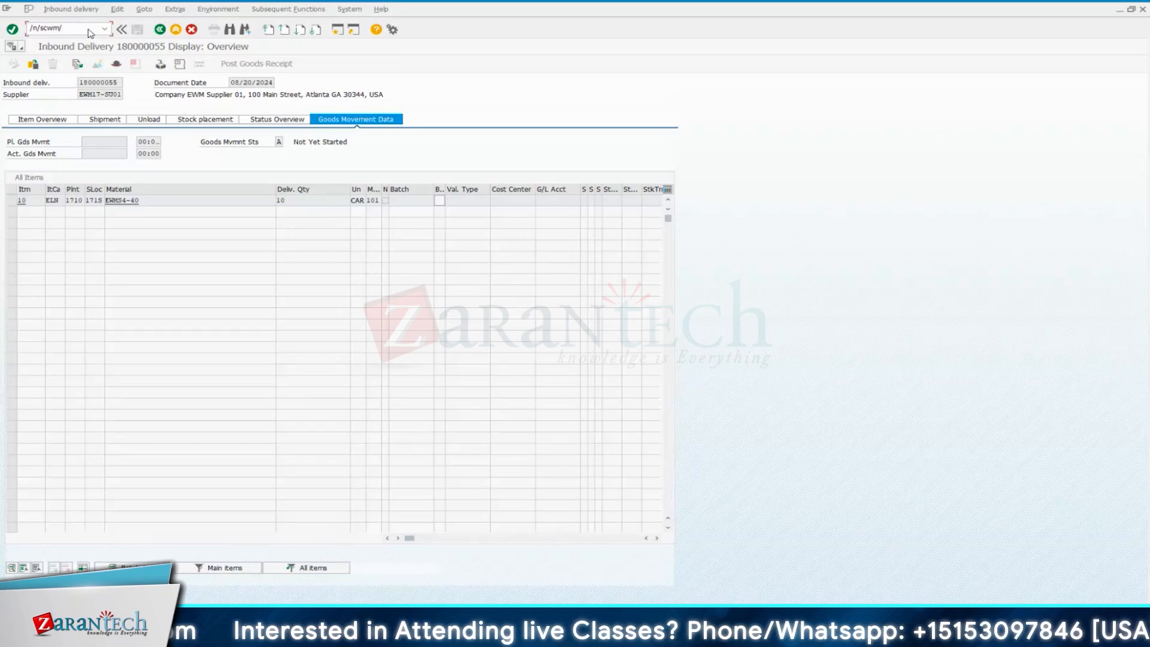
{"action": "type", "text": "/"}
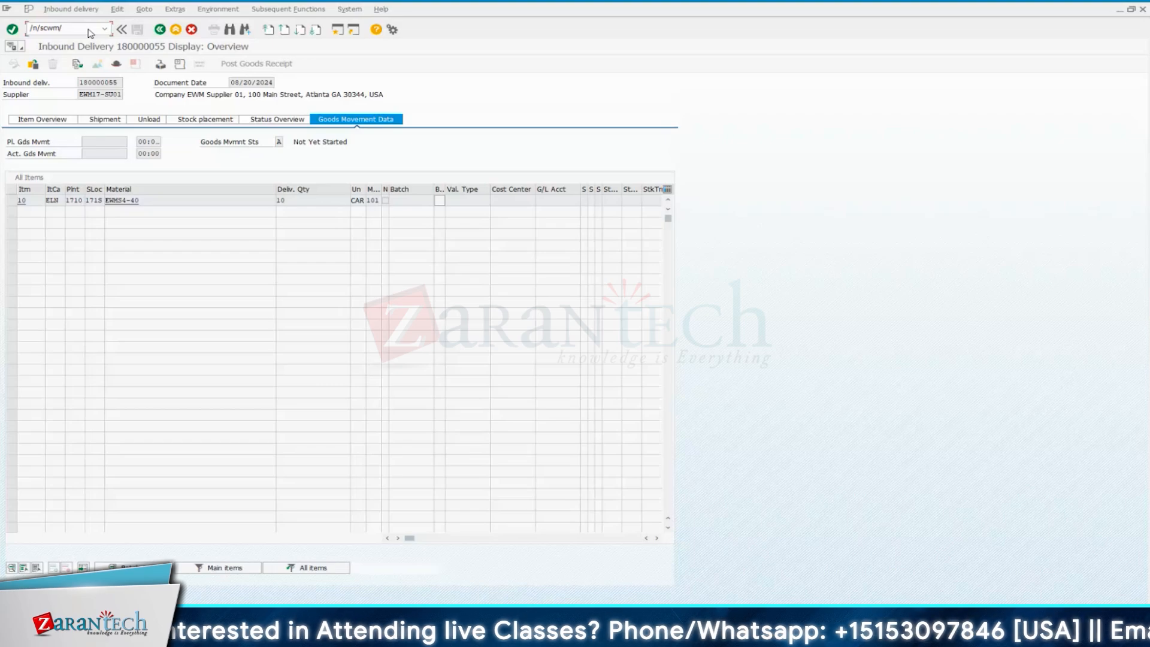
{"action": "type", "text": "mon"}
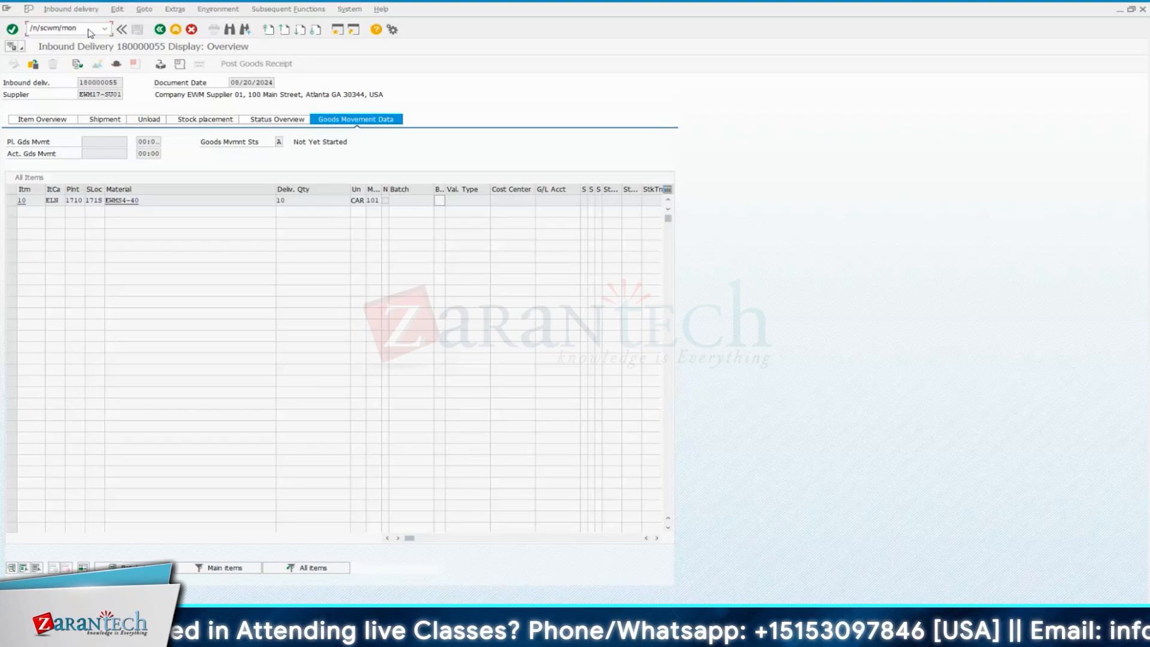
{"action": "key", "text": "Return"}
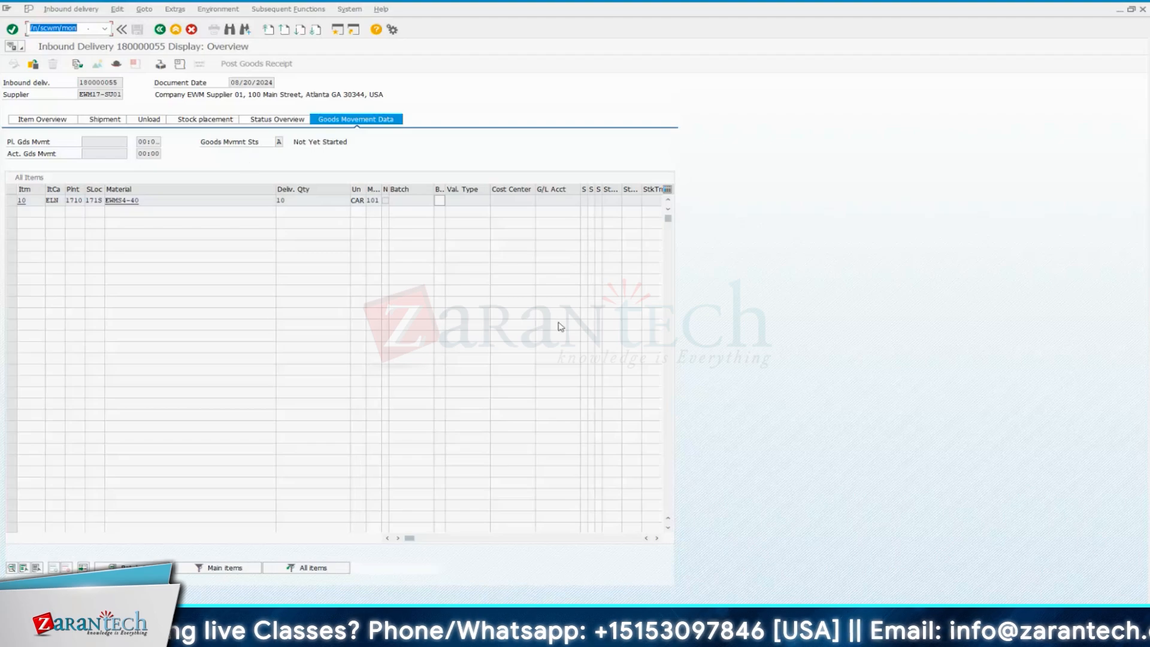
Switch to Notepad, record /n/scwm/mon as the Warehouse Monitor transaction, and return to the SAP delivery display
{"action": "key", "text": "alt+Tab"}
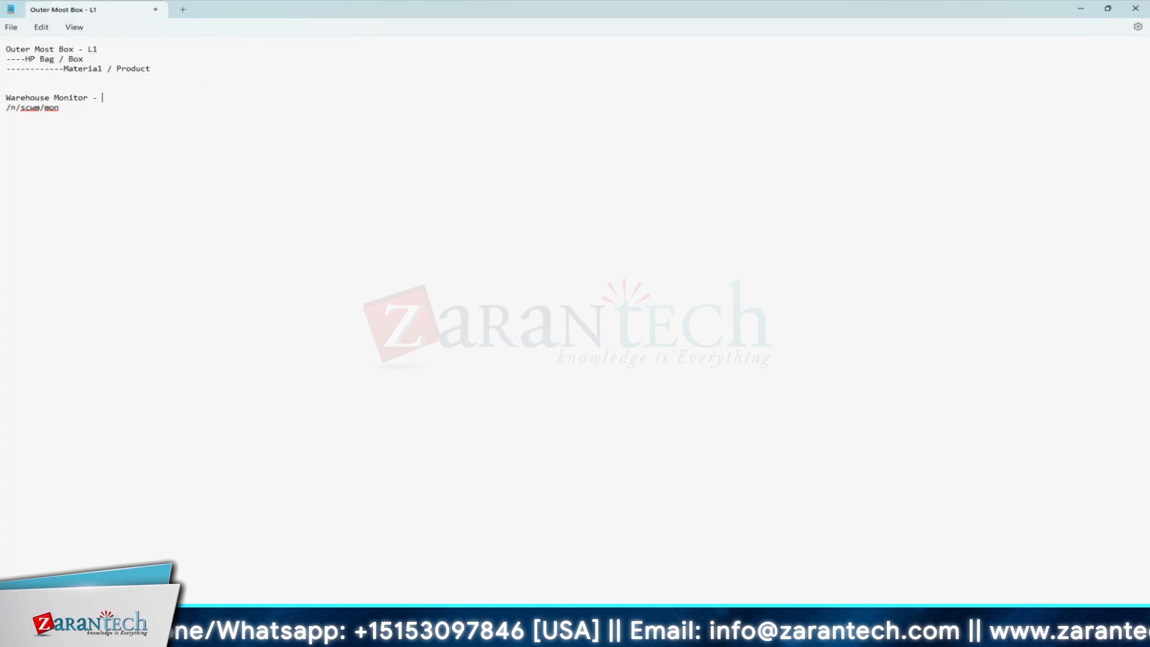
{"action": "left_click", "coordinate": [1082, 8]}
{"action": "left_click", "coordinate": [86, 30]}
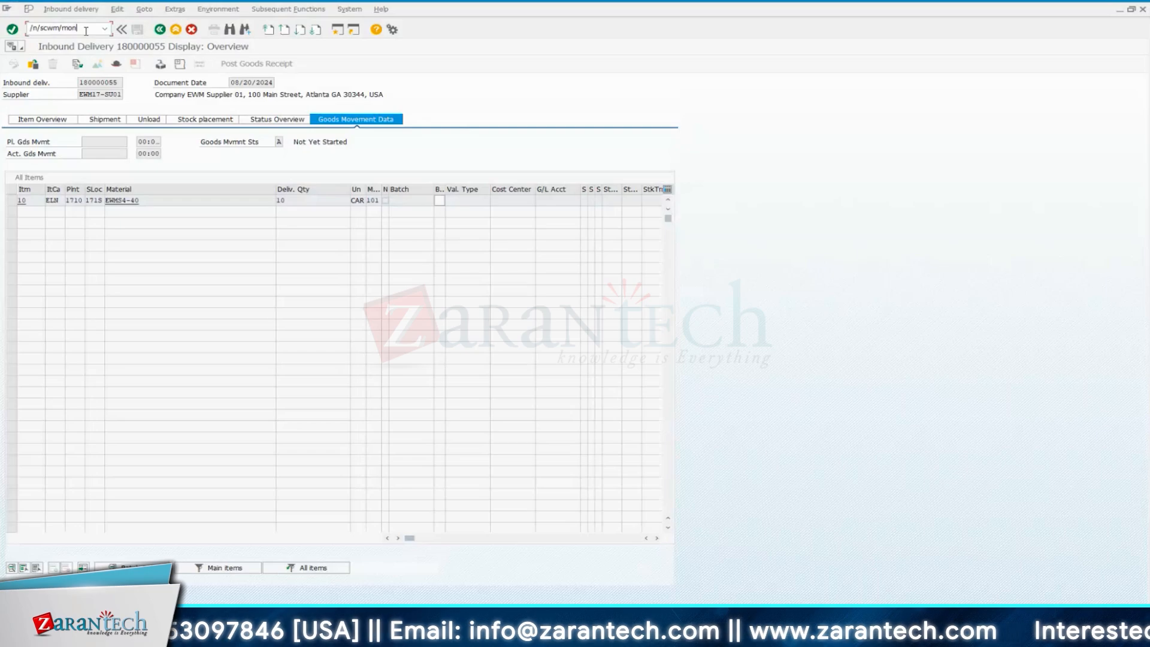
{"action": "mouse_move", "coordinate": [800, 633]}
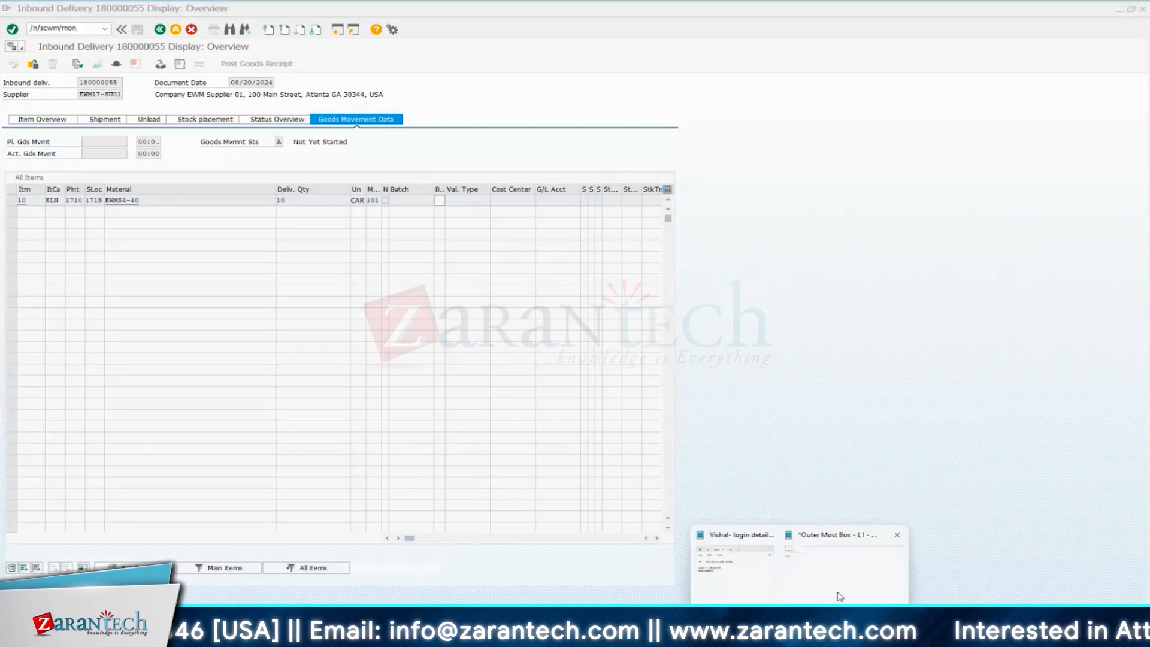
{"action": "left_click", "coordinate": [837, 595]}
{"action": "left_click", "coordinate": [1081, 8]}
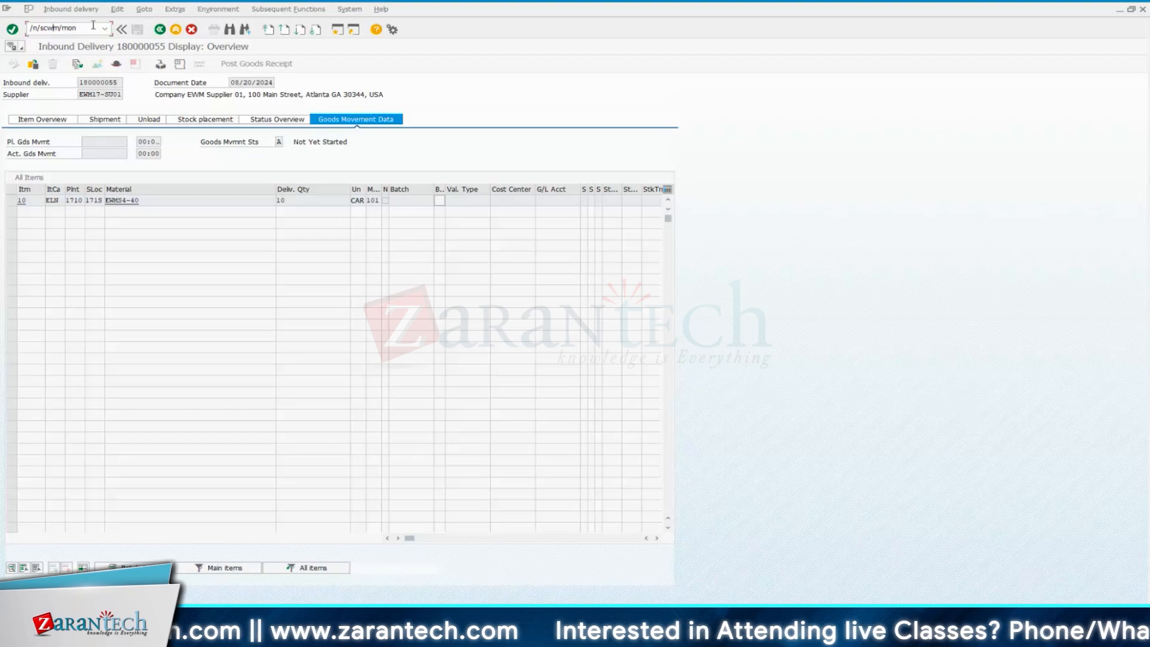
Run /n/scwm/mon to open the Warehouse Management Monitor and expand the Documents node under Inbound
{"action": "key", "text": "Return"}
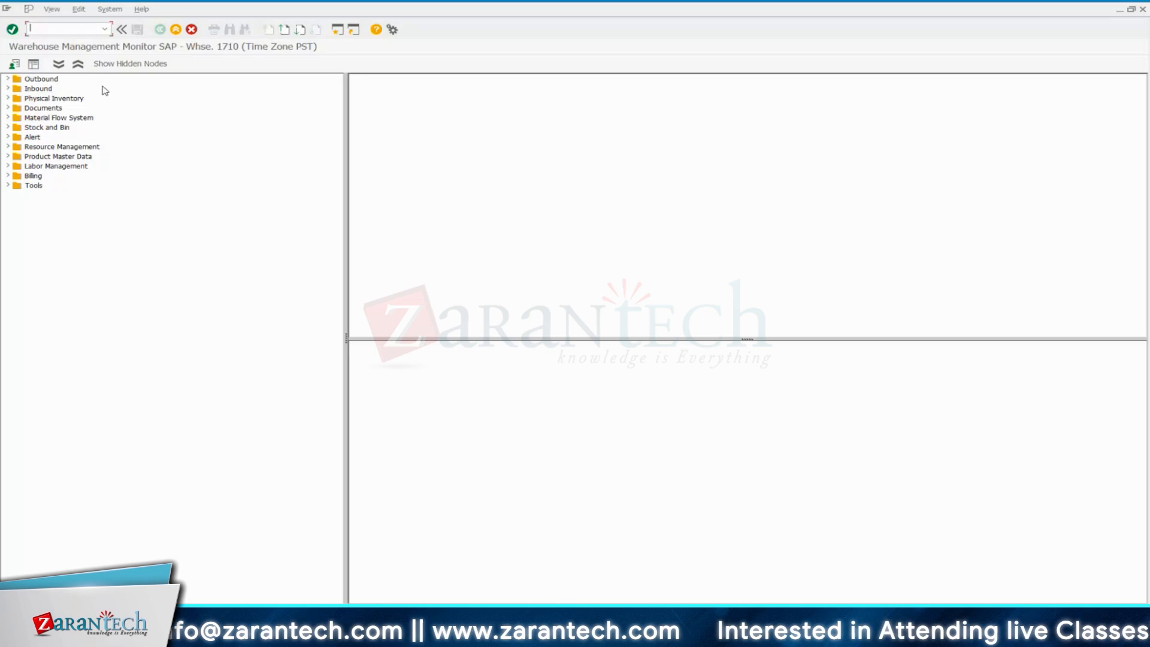
{"action": "double_click", "coordinate": [50, 90]}
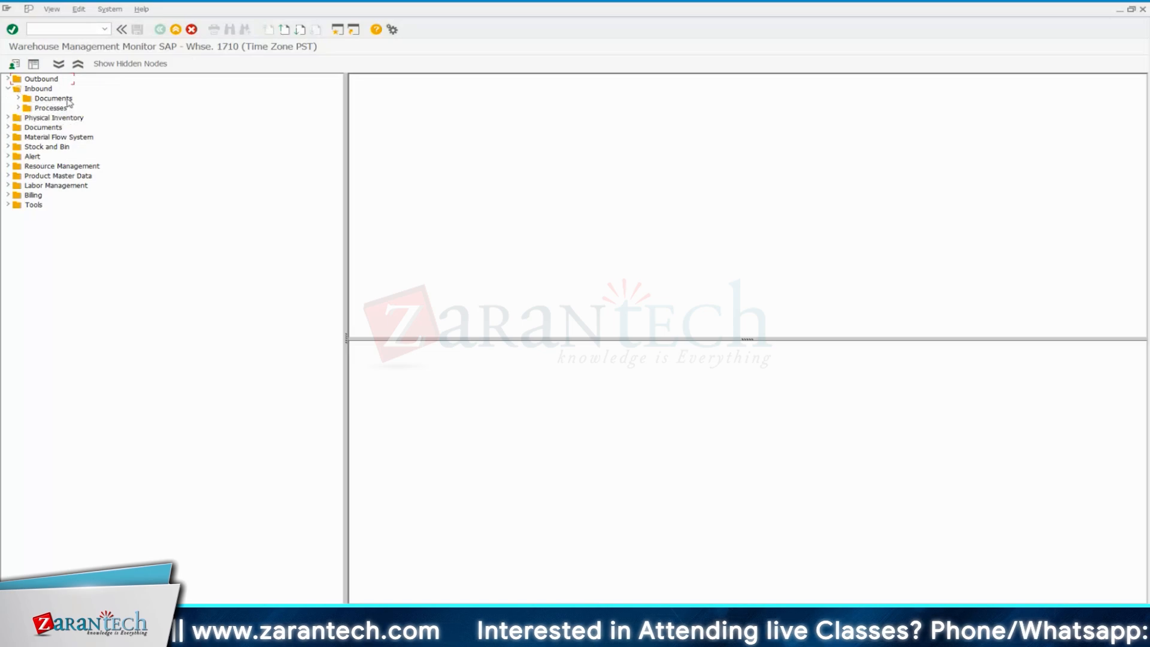
{"action": "left_click", "coordinate": [19, 99]}
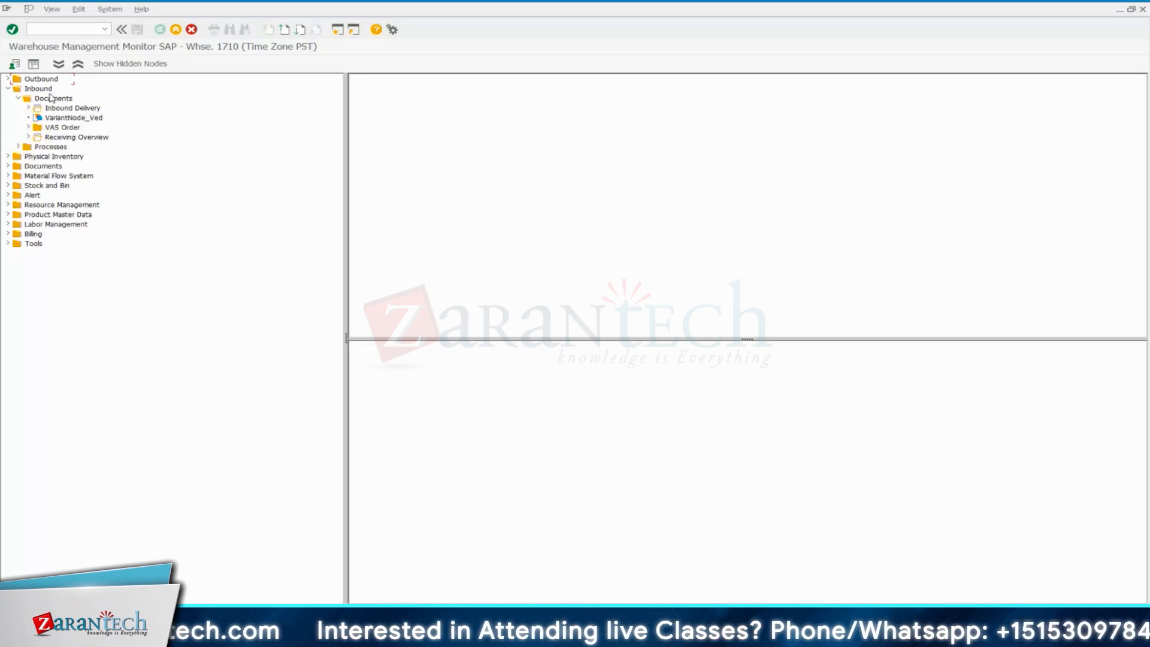
List the inbound deliveries in the monitor with Created On from 08/20/2024 to 08/20/2024
{"action": "left_click", "coordinate": [67, 110]}
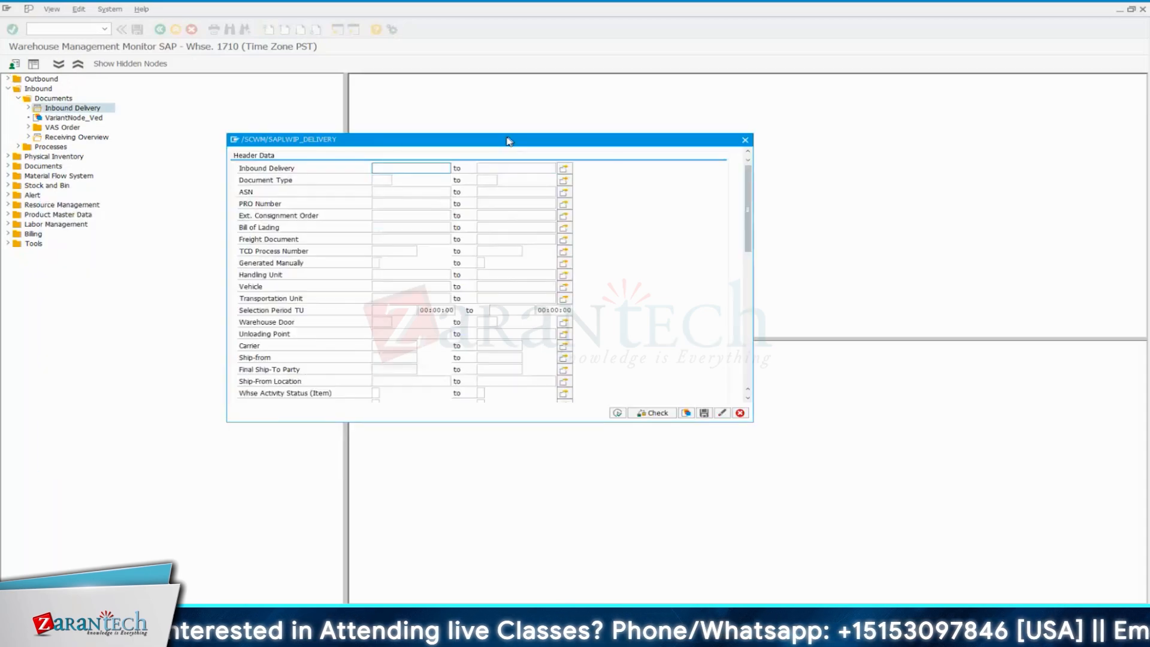
{"action": "left_click_drag", "start_coordinate": [508, 141], "coordinate": [482, 136]}
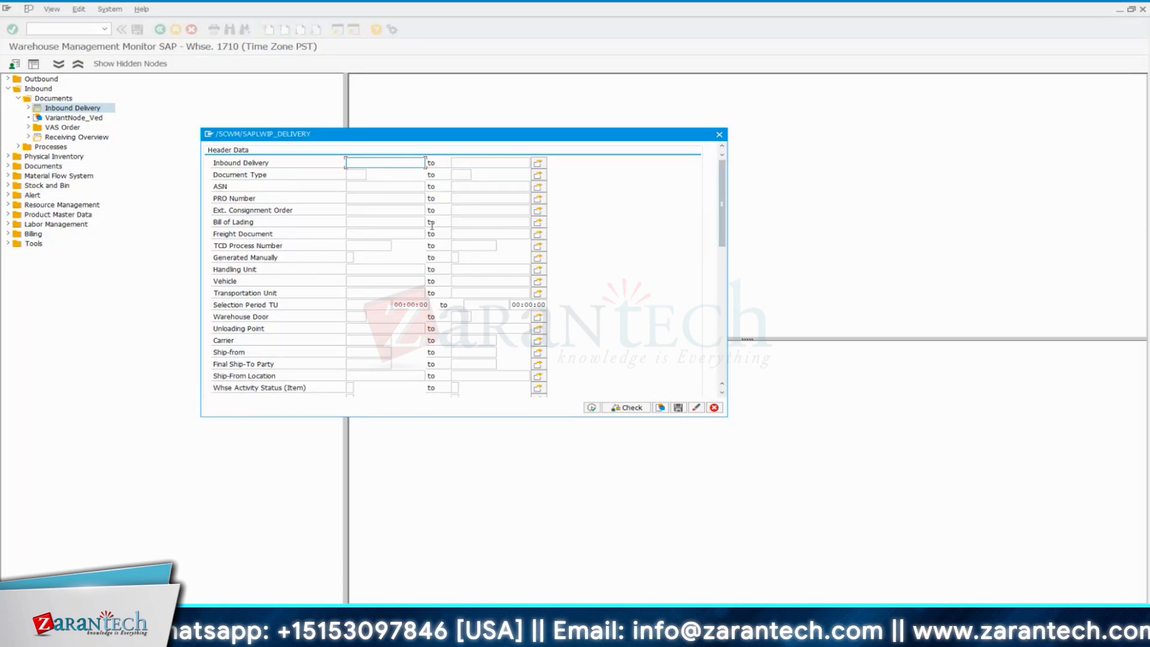
{"action": "scroll", "coordinate": [432, 225], "scroll_direction": "down", "scroll_amount": 2}
{"action": "scroll", "coordinate": [395, 272], "scroll_direction": "down", "scroll_amount": 4}
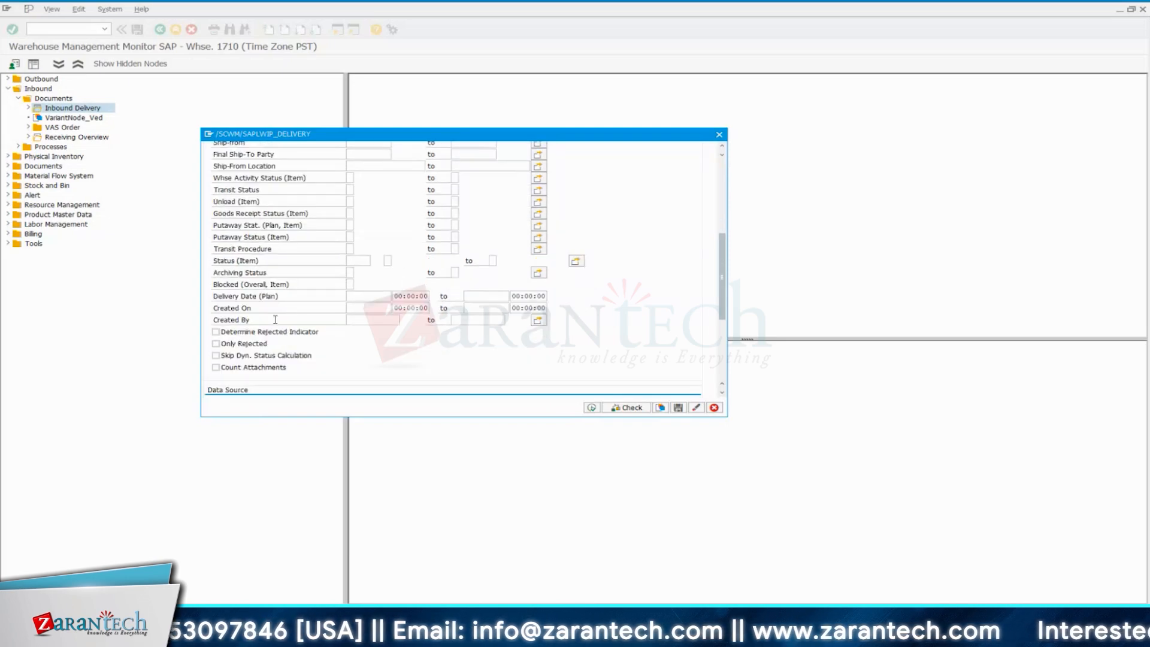
{"action": "left_click", "coordinate": [250, 319]}
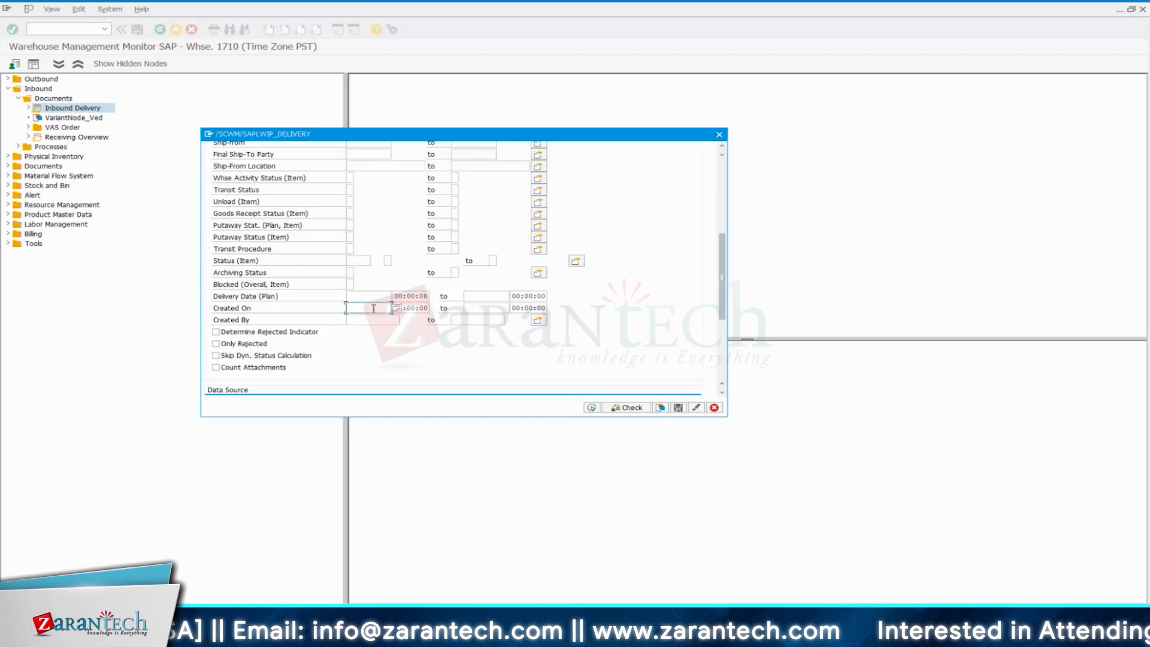
{"action": "left_click", "coordinate": [397, 308]}
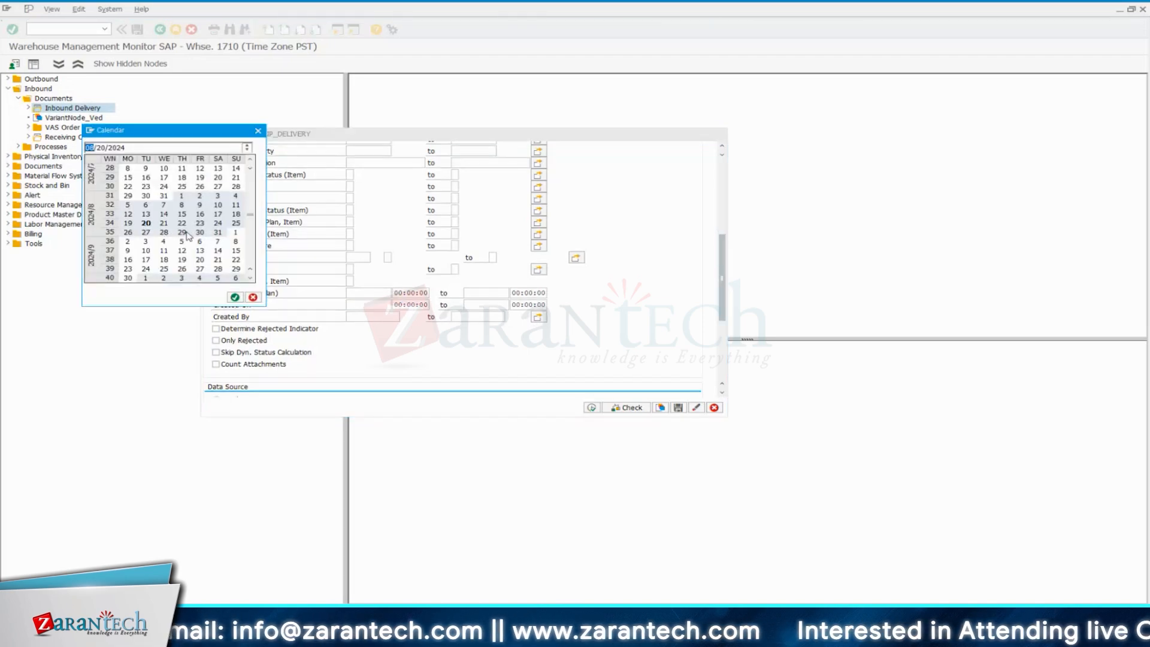
{"action": "double_click", "coordinate": [146, 228]}
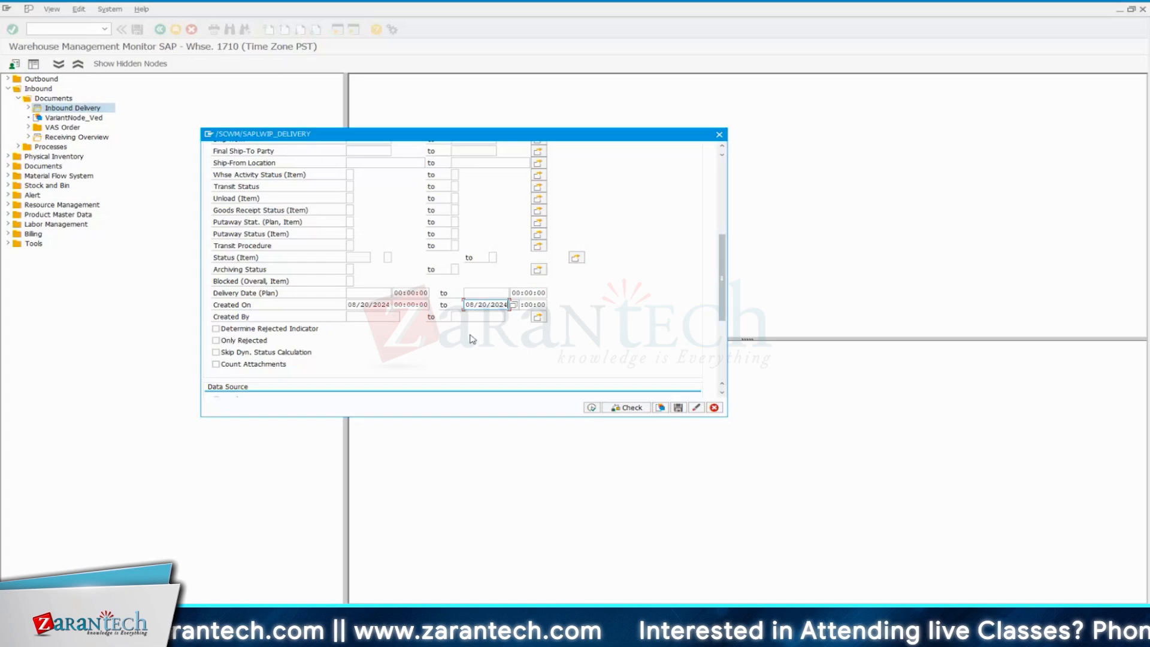
{"action": "left_click", "coordinate": [590, 409]}
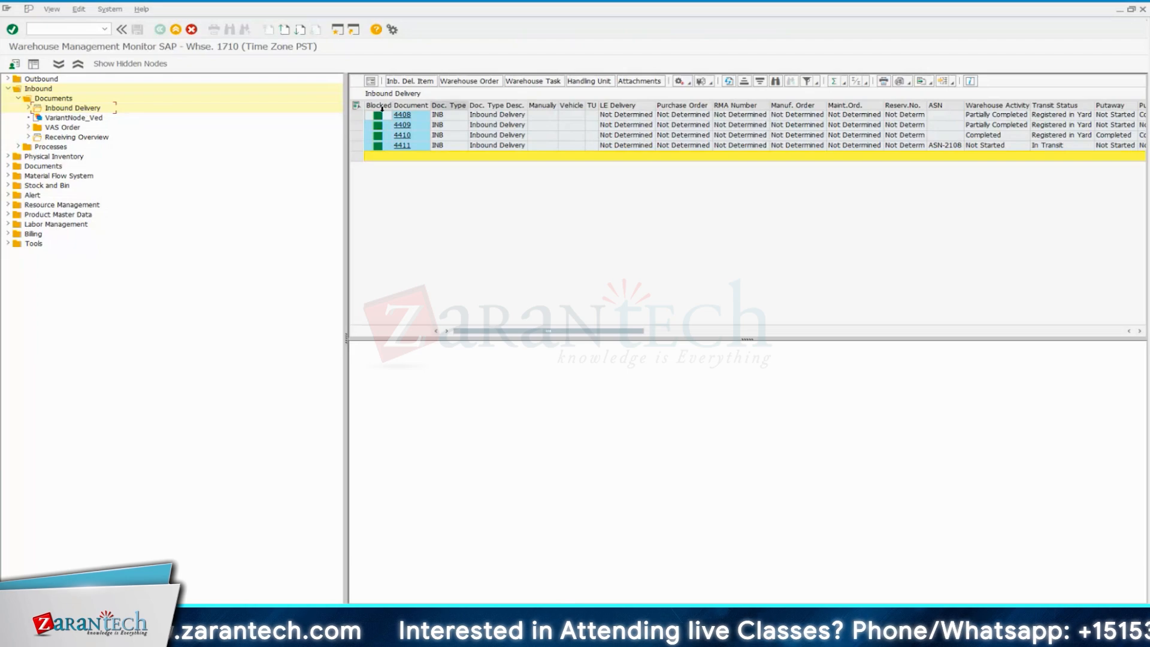
Recheck the Created On dates in the inbound delivery selection criteria and return to the delivery list
{"action": "double_click", "coordinate": [84, 108]}
{"action": "scroll", "coordinate": [375, 338], "scroll_direction": "down", "scroll_amount": 1}
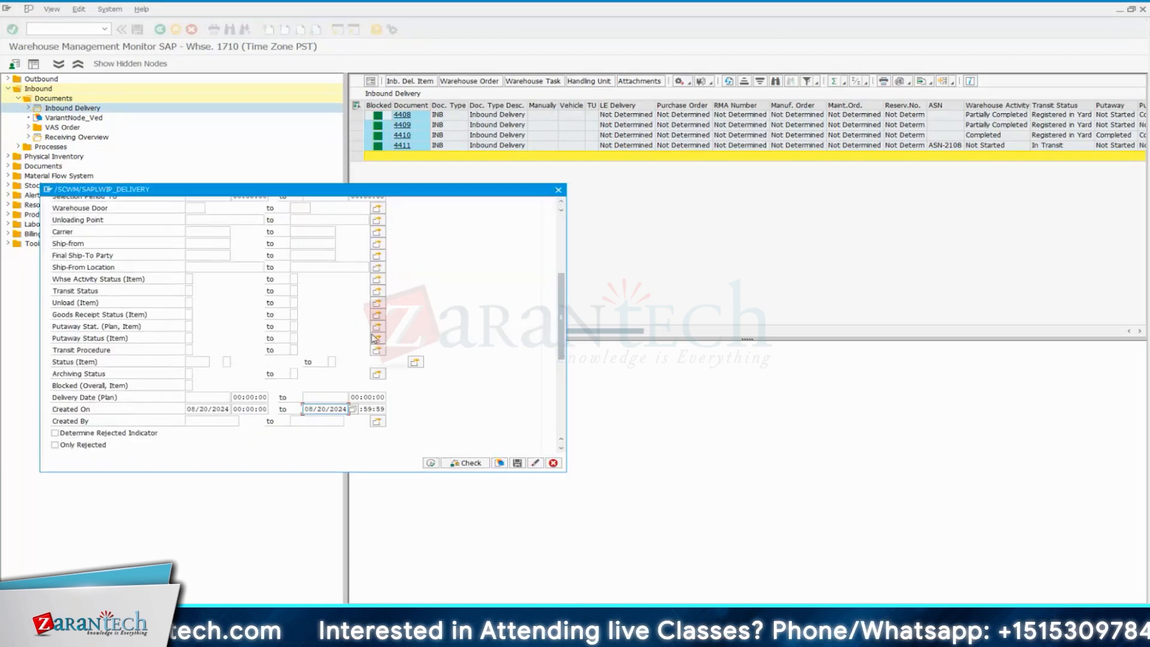
{"action": "scroll", "coordinate": [375, 338], "scroll_direction": "down", "scroll_amount": 1}
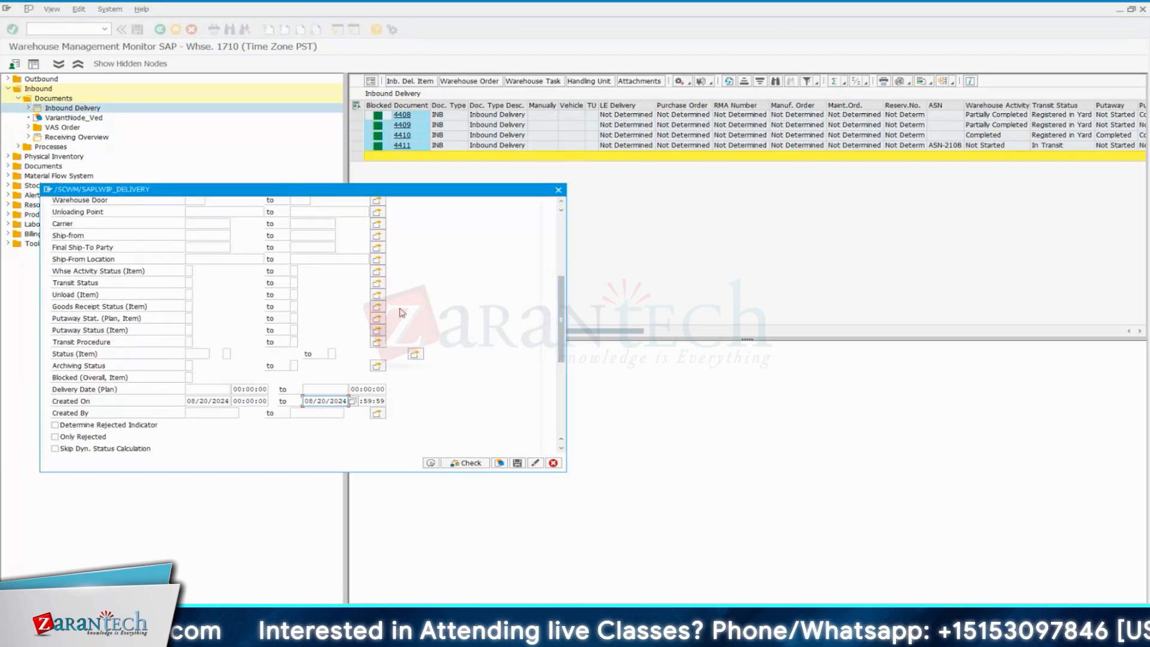
{"action": "left_click", "coordinate": [558, 190]}
{"action": "left_click_drag", "start_coordinate": [686, 336], "coordinate": [561, 334]}
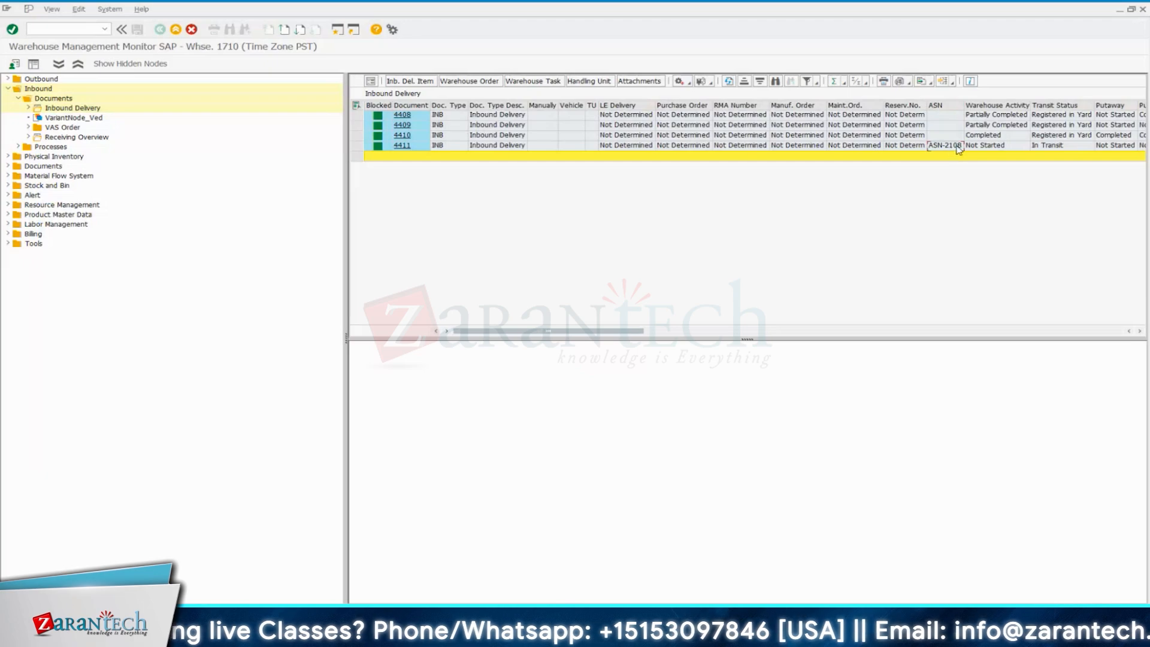
Change the Created On range of the inbound delivery selection to 08/21/2024 through 08/21/2024 and run it
{"action": "double_click", "coordinate": [90, 108]}
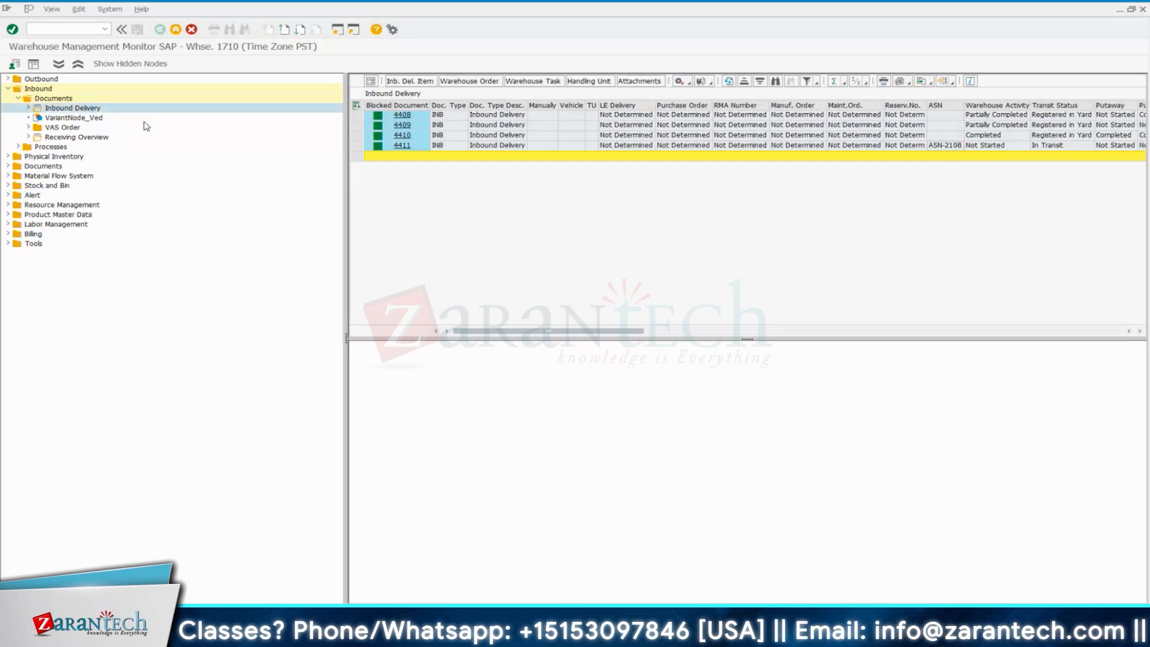
{"action": "left_click", "coordinate": [331, 435]}
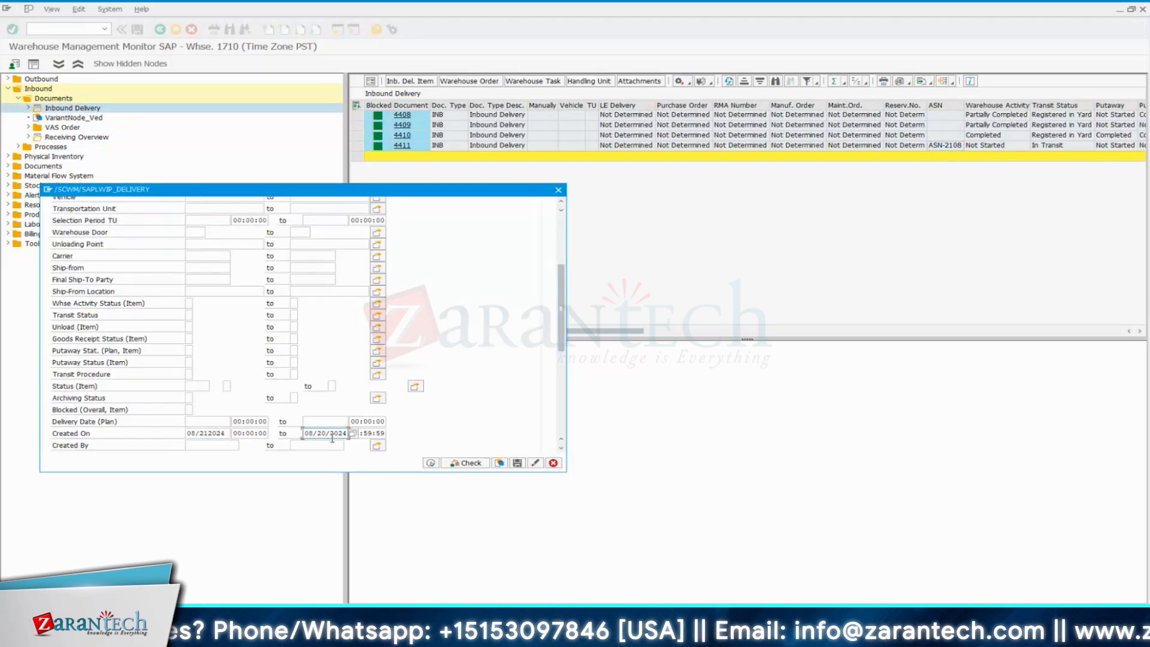
{"action": "key", "text": "BackSpace"}
{"action": "key", "text": "BackSpace"}
{"action": "type", "text": "1"}
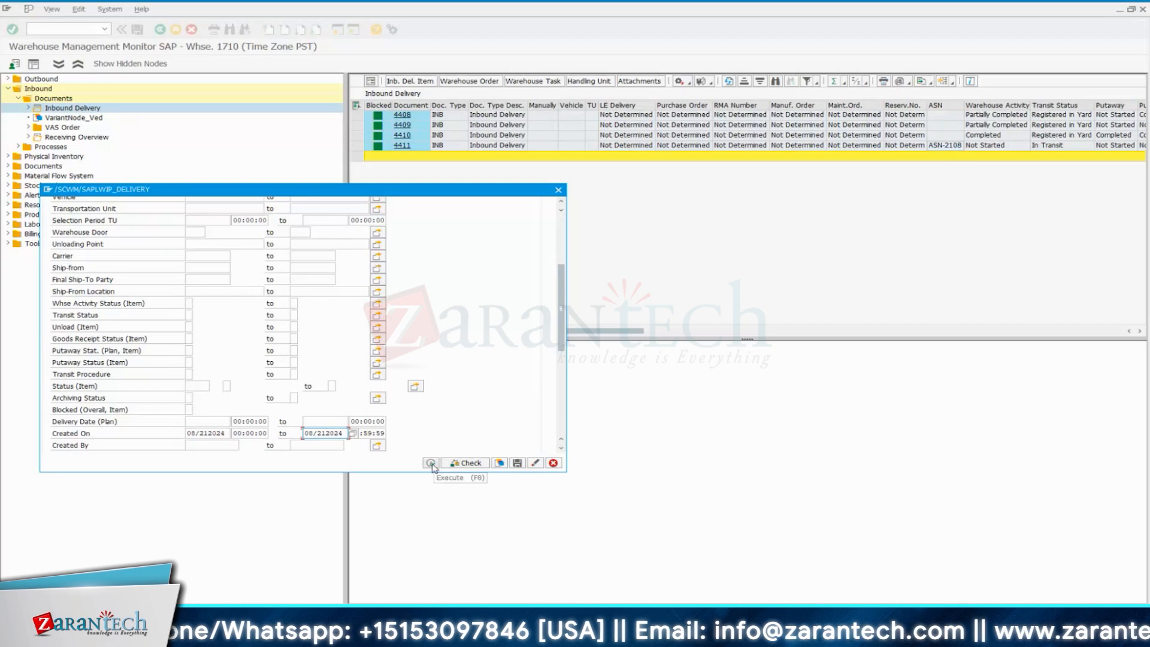
{"action": "left_click", "coordinate": [430, 463]}
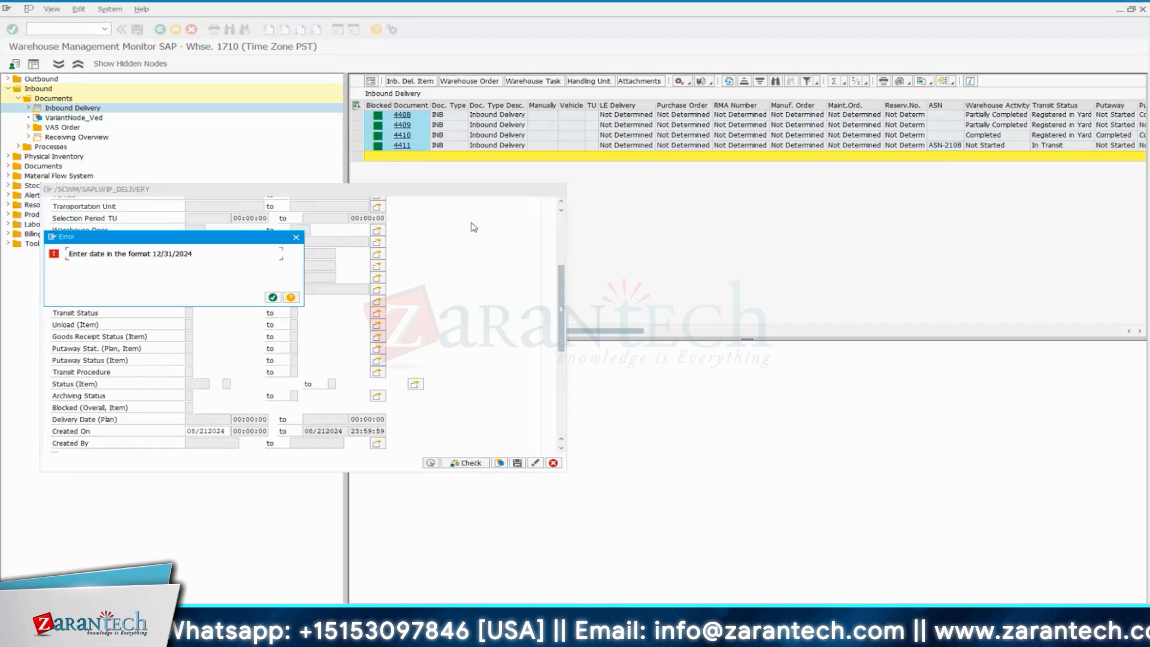
{"action": "left_click", "coordinate": [272, 296]}
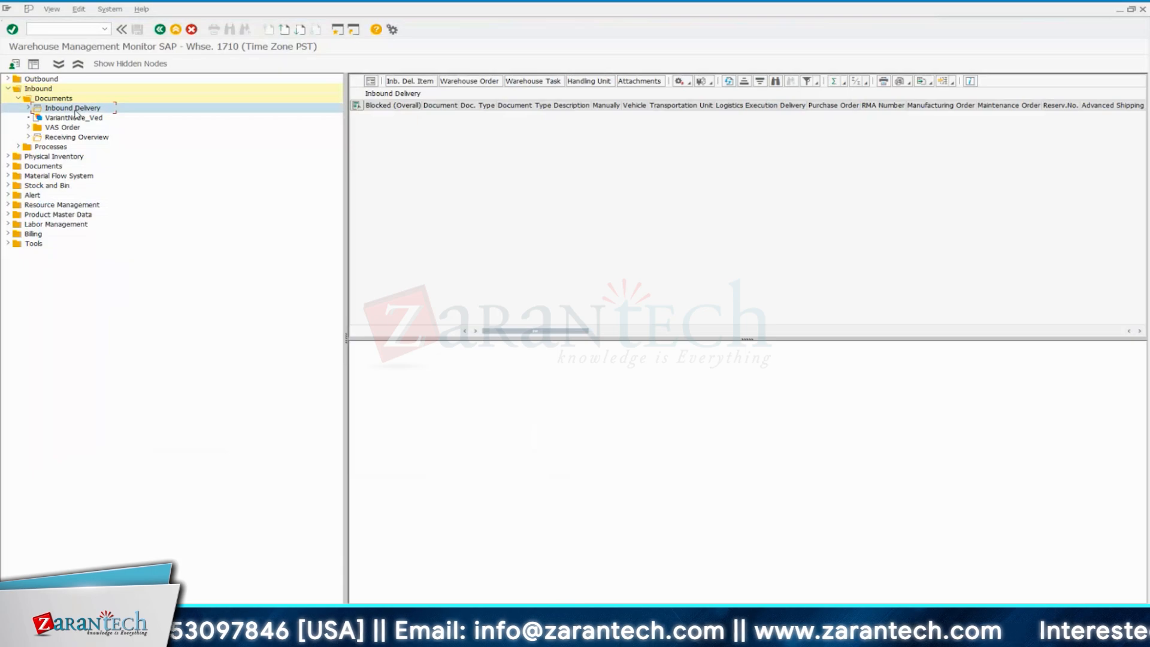
Rerun the inbound delivery selection with the Created On start date 08/20/2024 and Created By set to ZEWM_ABAP00
{"action": "double_click", "coordinate": [73, 108]}
{"action": "double_click", "coordinate": [217, 433]}
{"action": "key", "text": "BackSpace"}
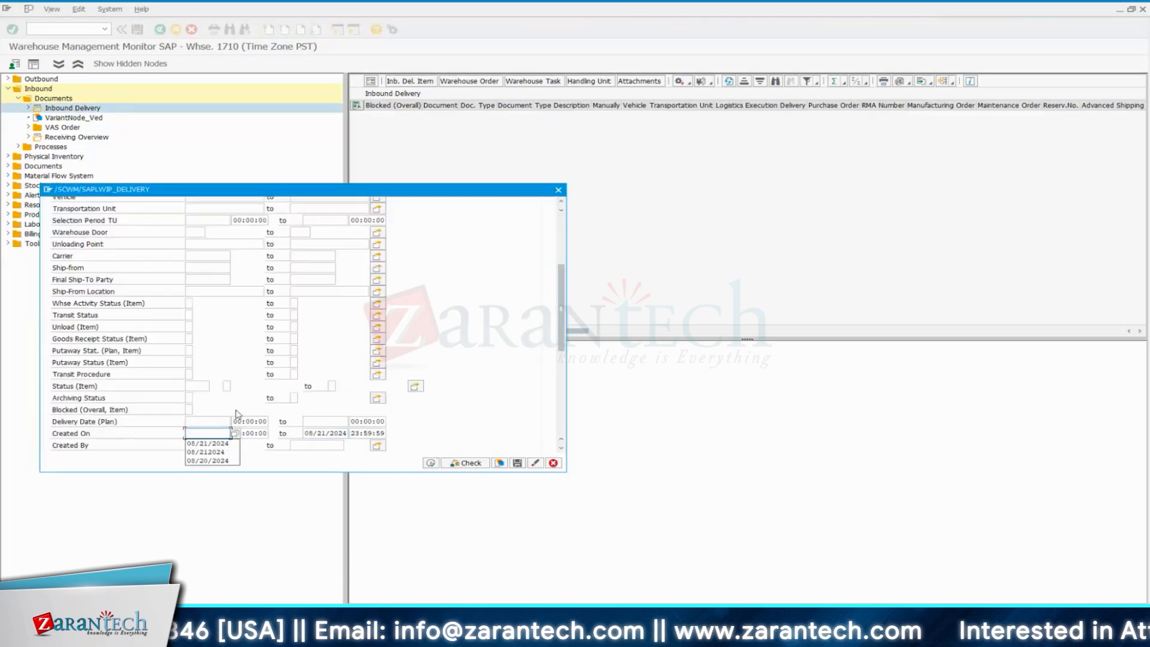
{"action": "left_click", "coordinate": [207, 461]}
{"action": "left_click", "coordinate": [214, 447]}
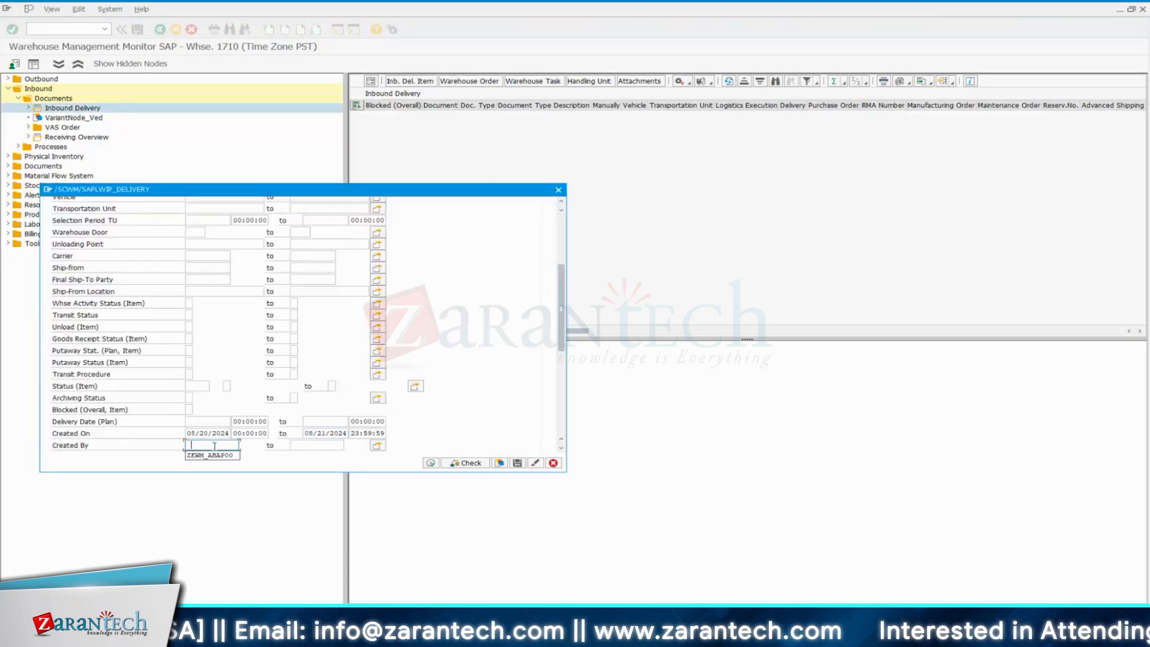
{"action": "left_click", "coordinate": [215, 456]}
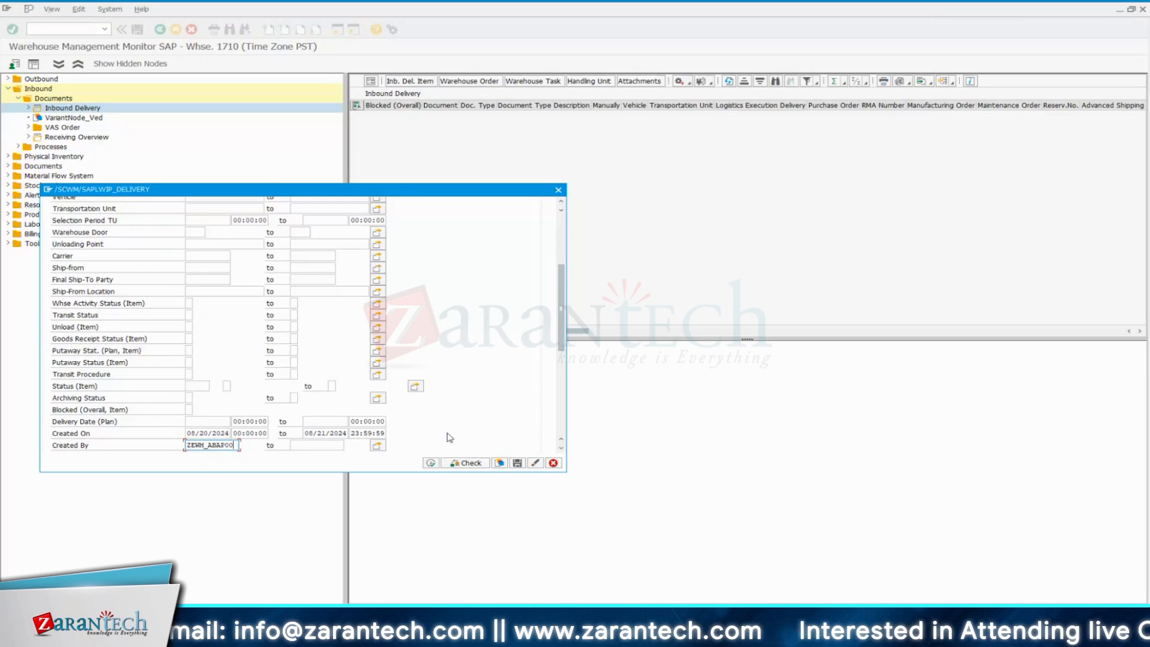
{"action": "left_click", "coordinate": [431, 463]}
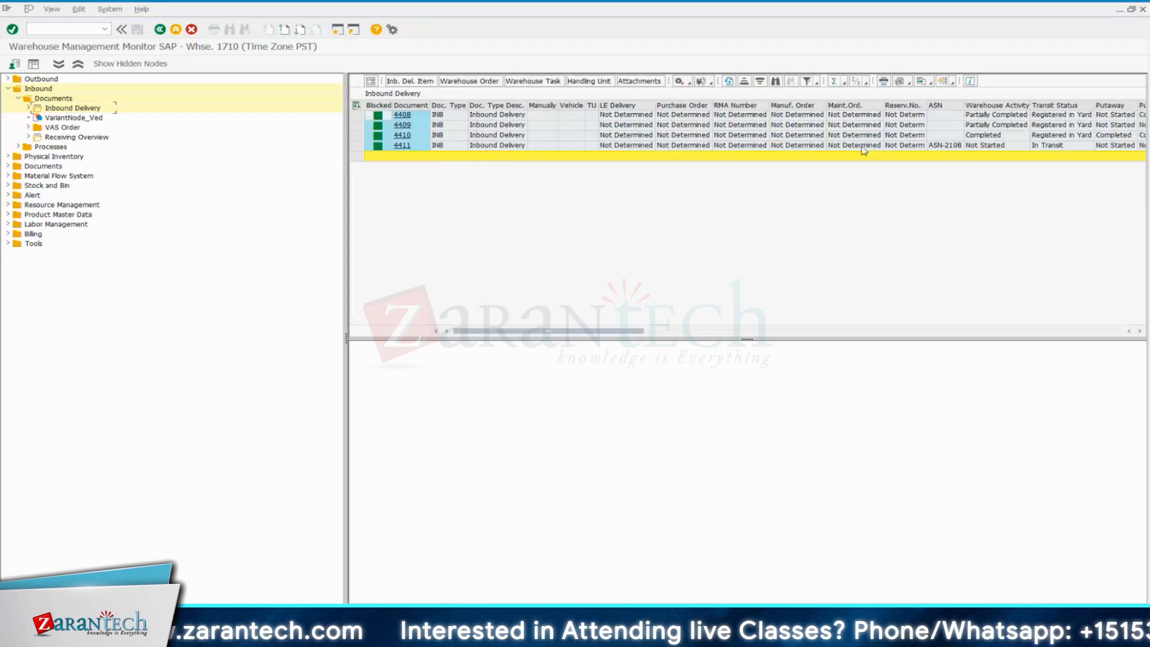
Sort the inbound deliveries by document in descending order and review the status columns of the newest delivery
{"action": "left_click", "coordinate": [367, 148]}
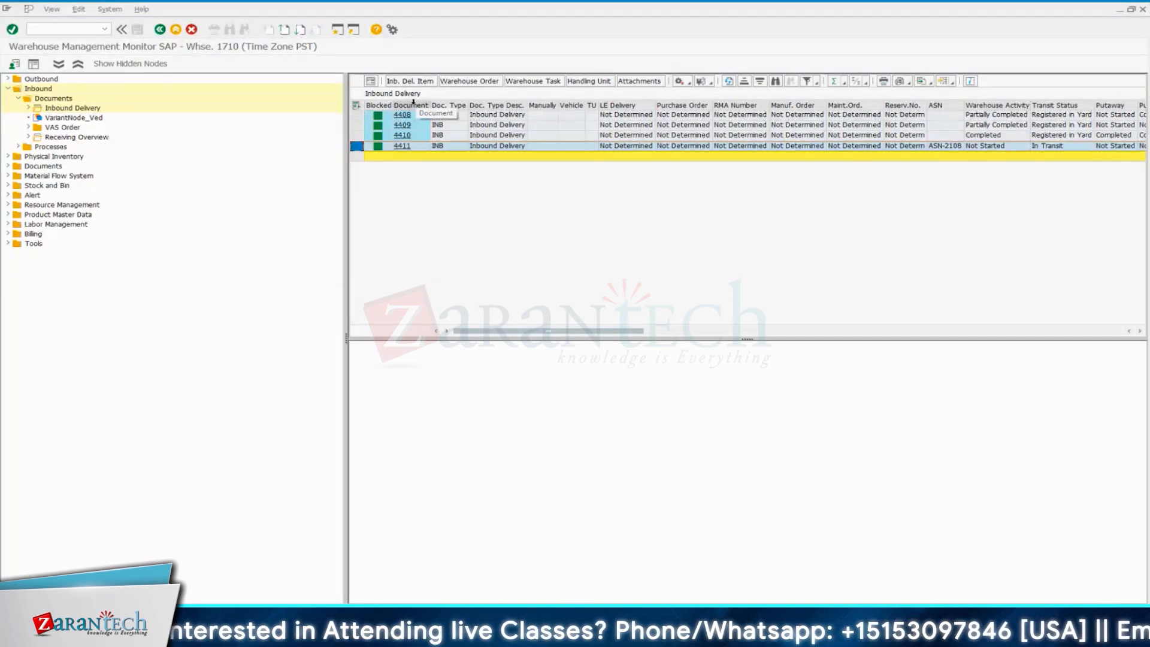
{"action": "left_click", "coordinate": [412, 105]}
{"action": "left_click", "coordinate": [759, 82]}
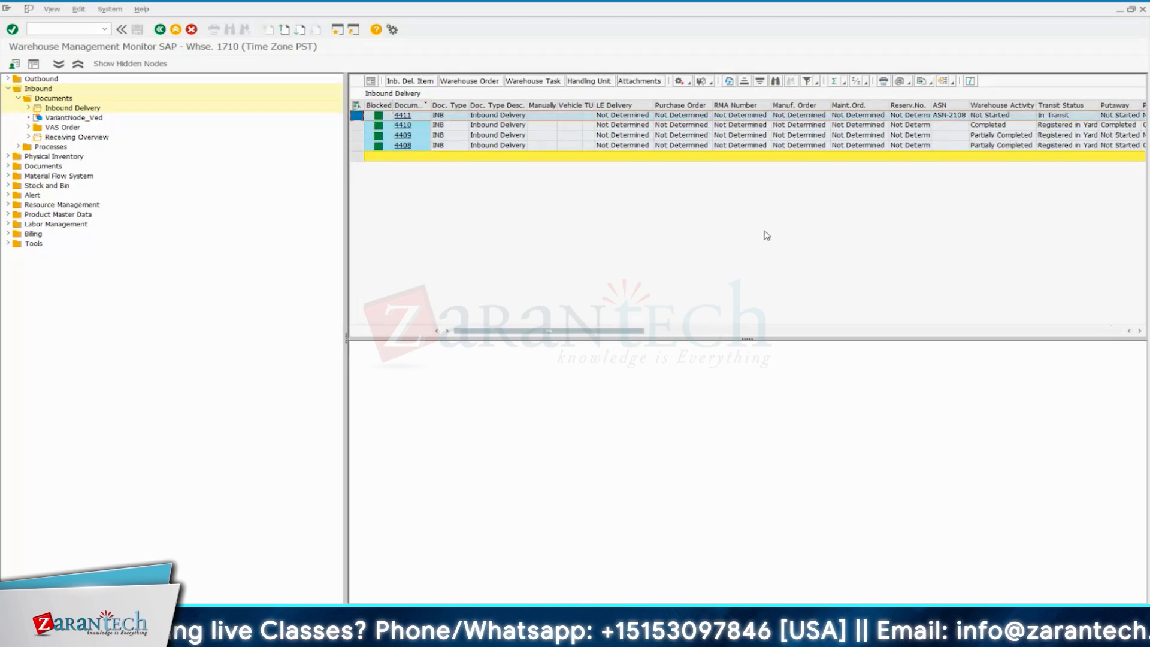
{"action": "left_click", "coordinate": [1139, 331]}
{"action": "left_click", "coordinate": [1140, 330]}
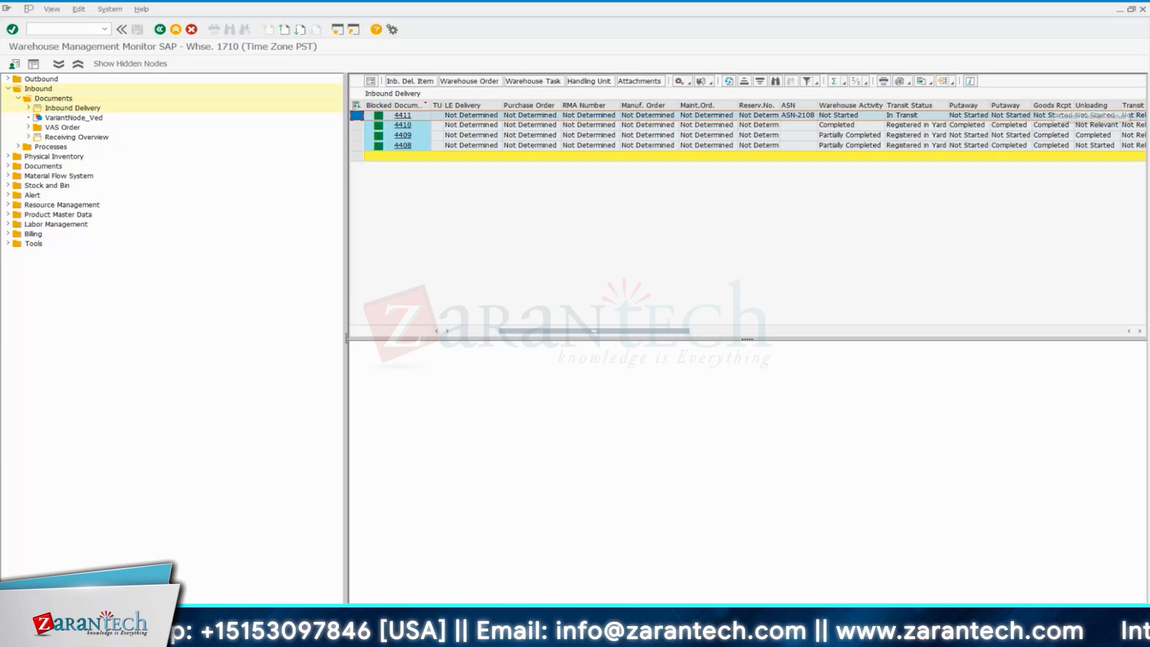
{"action": "left_click", "coordinate": [1138, 333]}
{"action": "left_click", "coordinate": [1139, 333]}
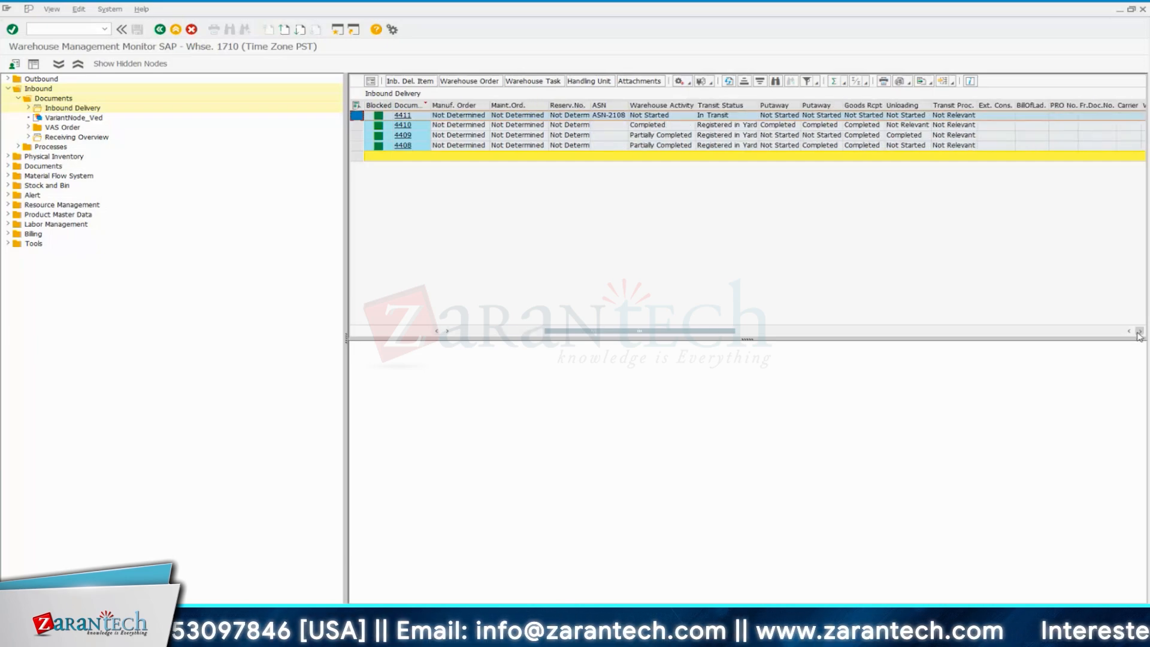
{"action": "left_click_drag", "start_coordinate": [657, 331], "coordinate": [567, 333]}
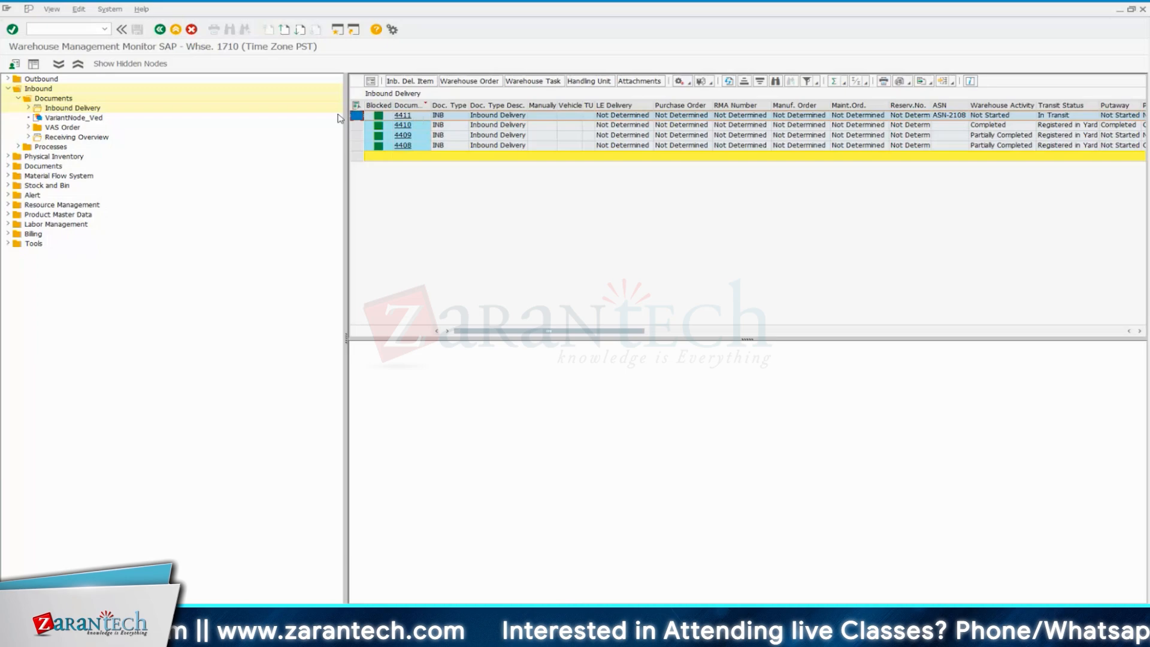
Open the newest inbound delivery from the list and check its ERP document and advanced shipping notification references
{"action": "left_click", "coordinate": [406, 116]}
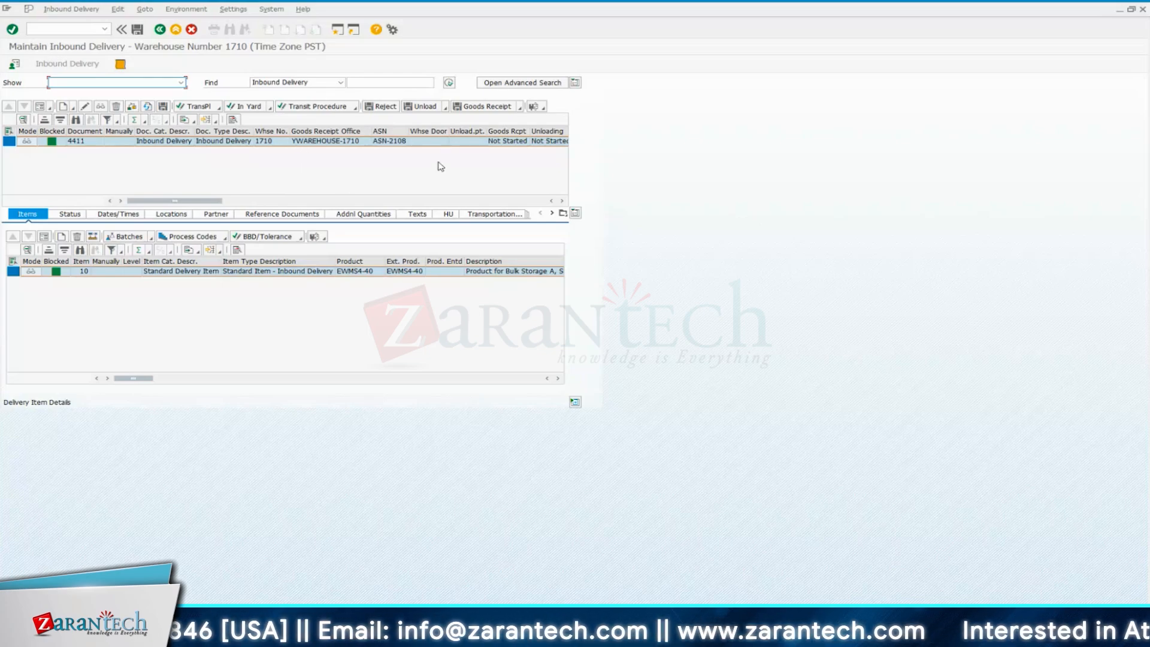
{"action": "left_click", "coordinate": [279, 213]}
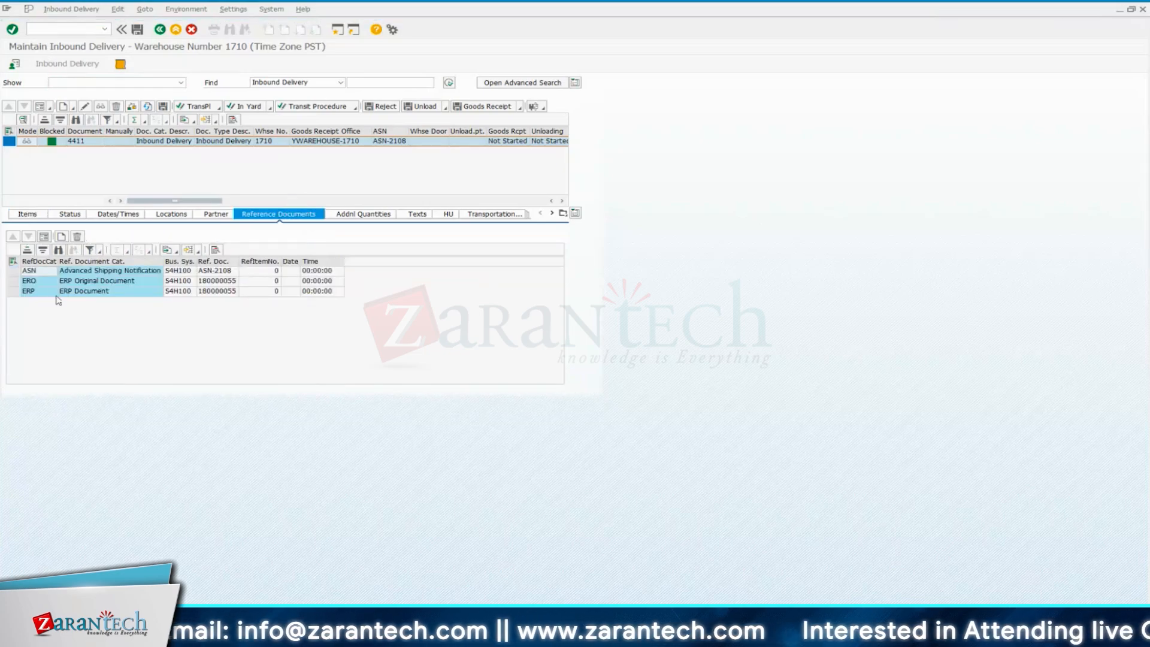
{"action": "left_click", "coordinate": [91, 291]}
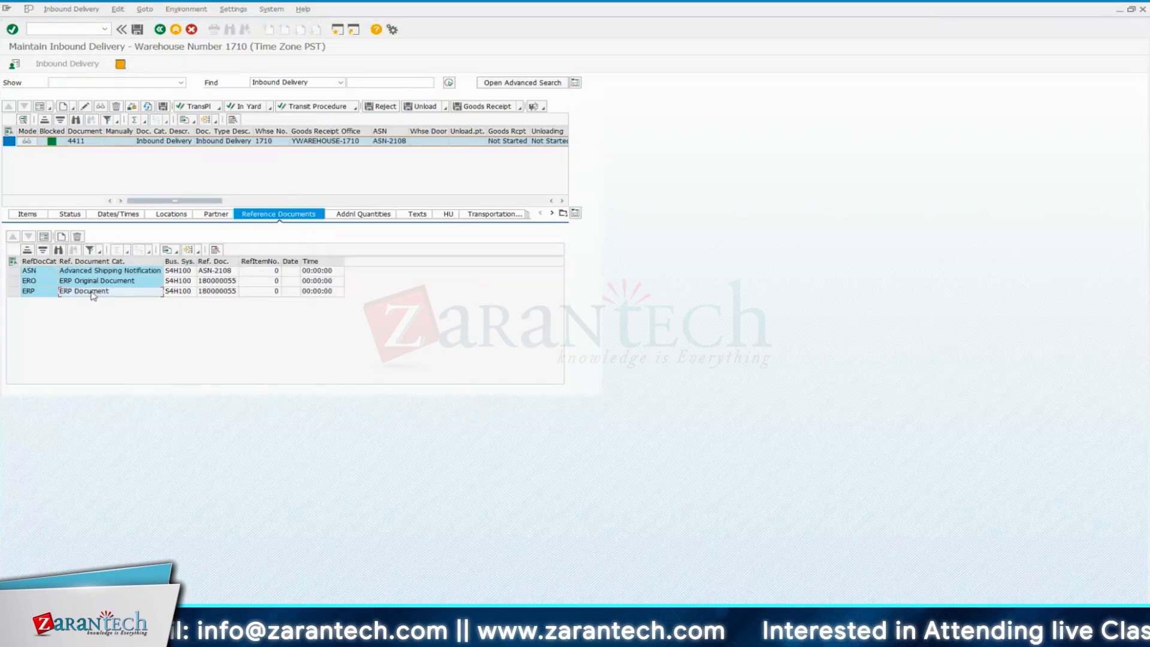
{"action": "left_click", "coordinate": [219, 292]}
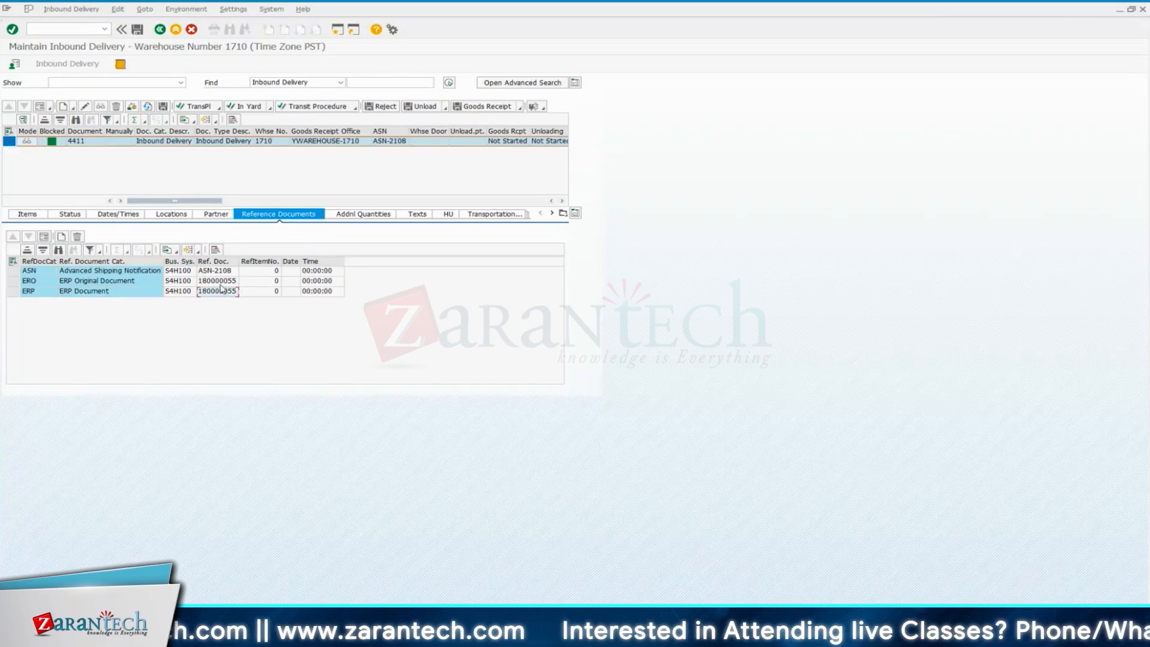
{"action": "left_click", "coordinate": [219, 272]}
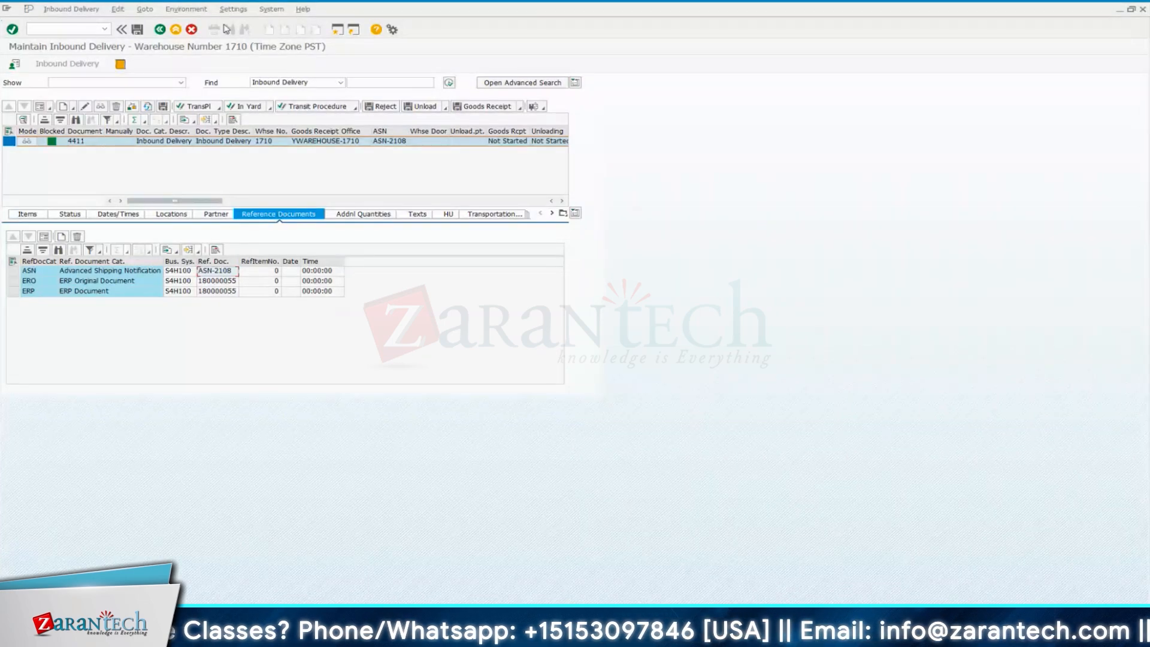
Enter the inbound delivery maintenance transaction code /o/scwm/prdi as the command and select the whole code
{"action": "left_click", "coordinate": [86, 25]}
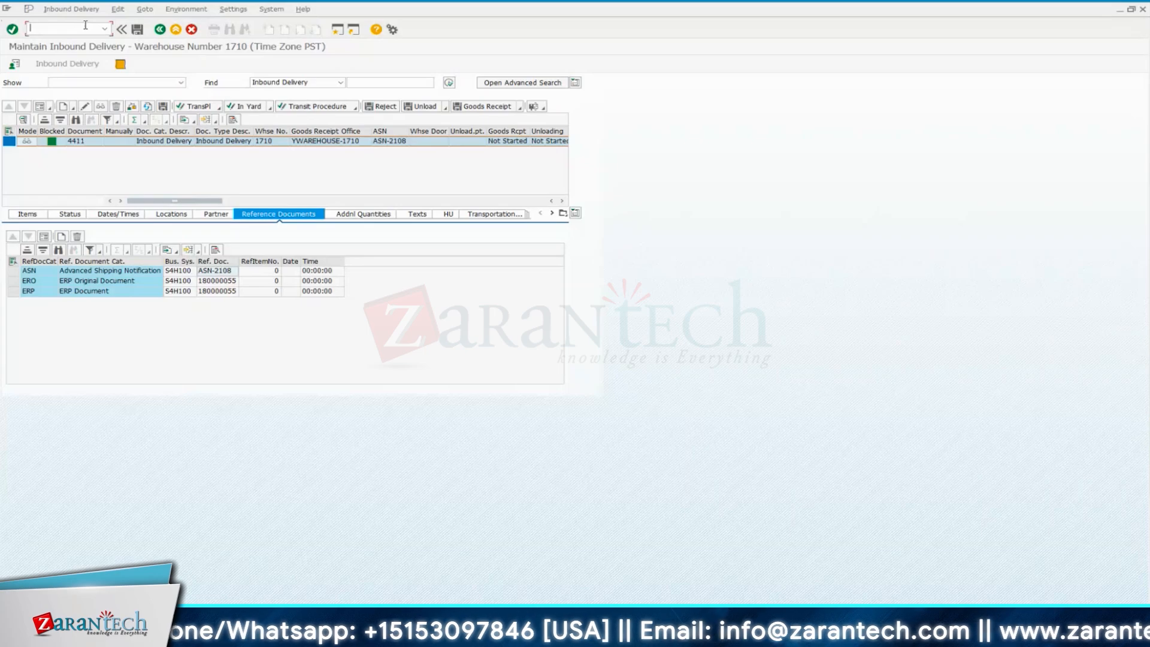
{"action": "type", "text": "/o"}
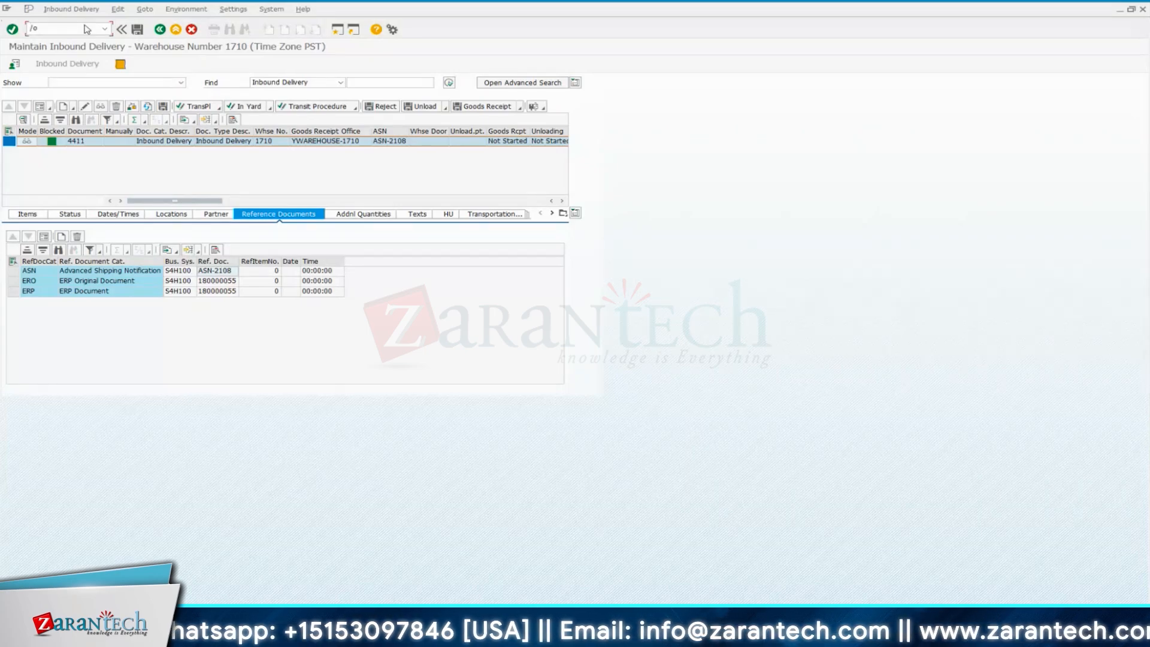
{"action": "type", "text": "/scwm"}
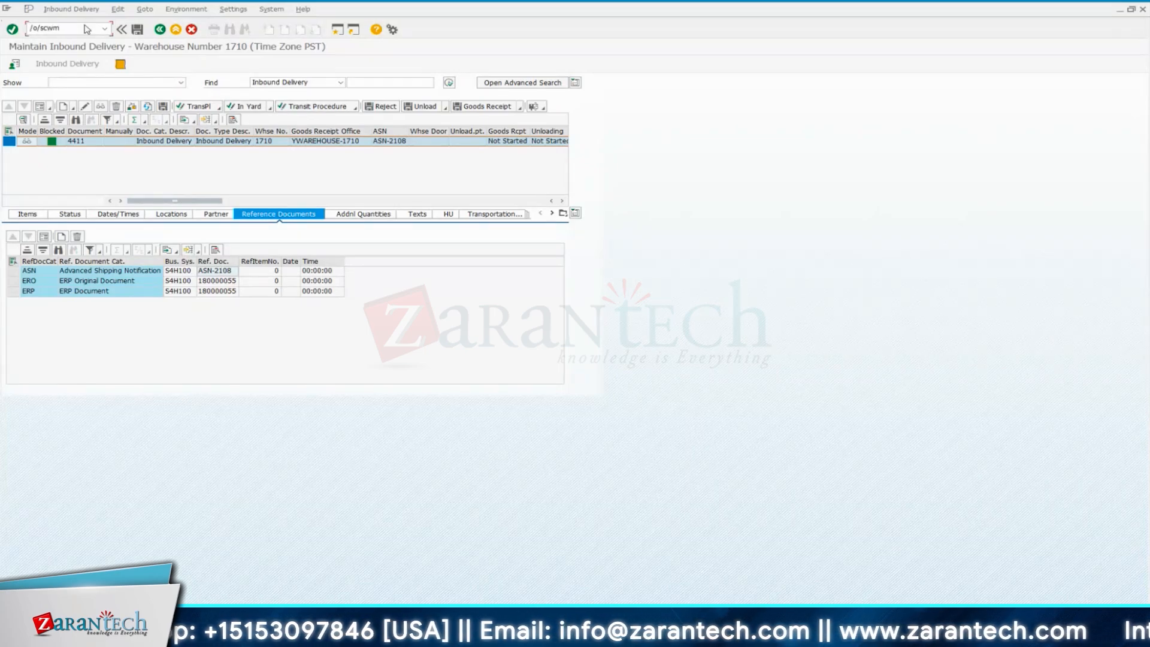
{"action": "type", "text": "/pr"}
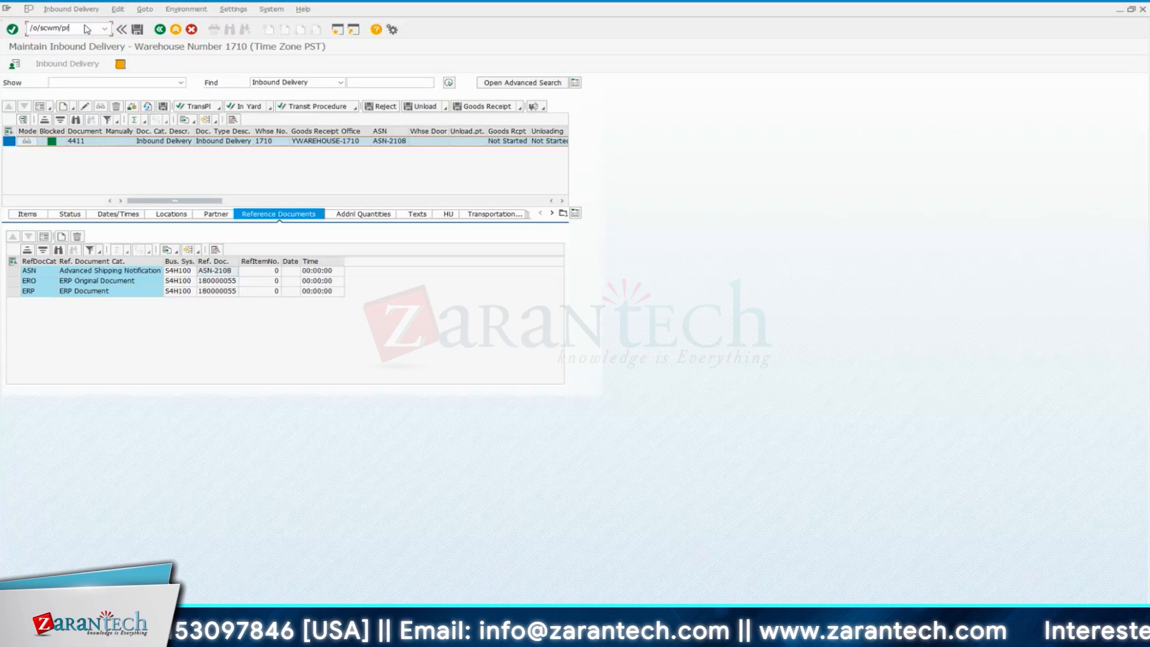
{"action": "type", "text": "di"}
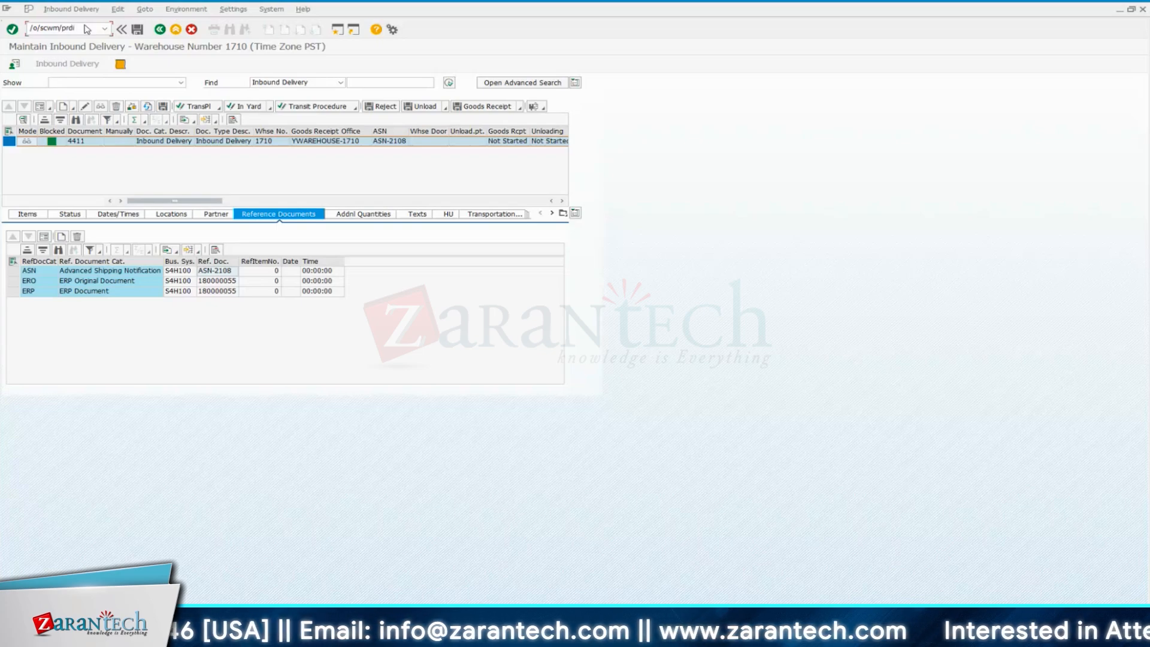
{"action": "key", "text": "Return"}
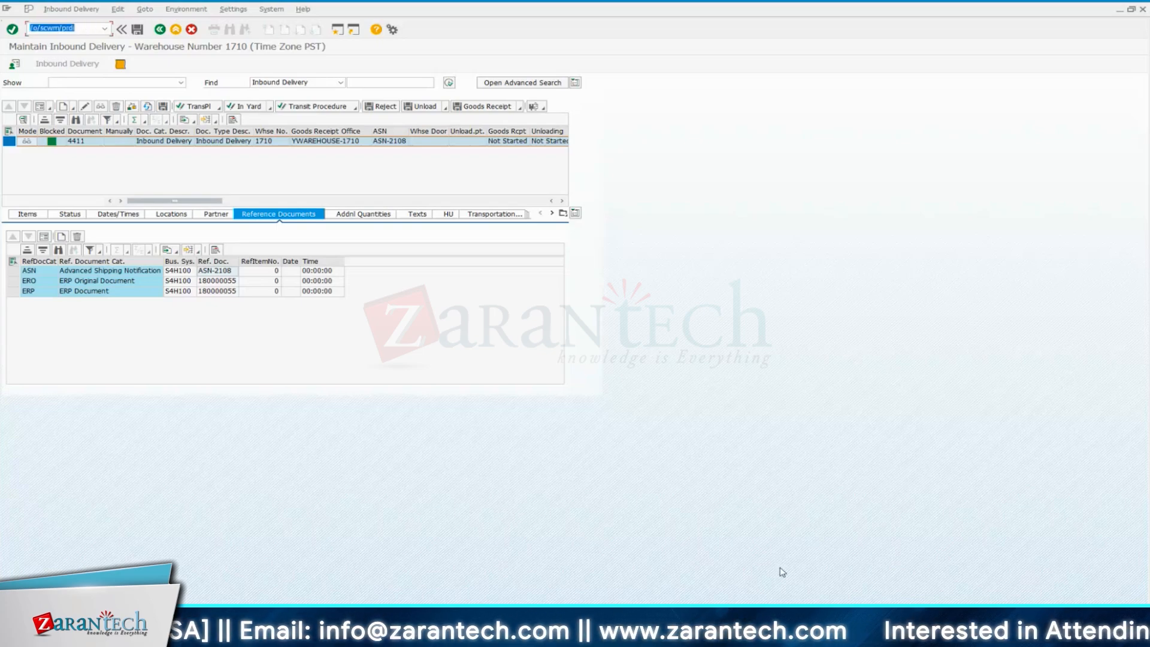
Run the command /o/scwm/prdi to open inbound delivery maintenance in a new session
{"action": "mouse_move", "coordinate": [801, 632]}
{"action": "left_click", "coordinate": [830, 592]}
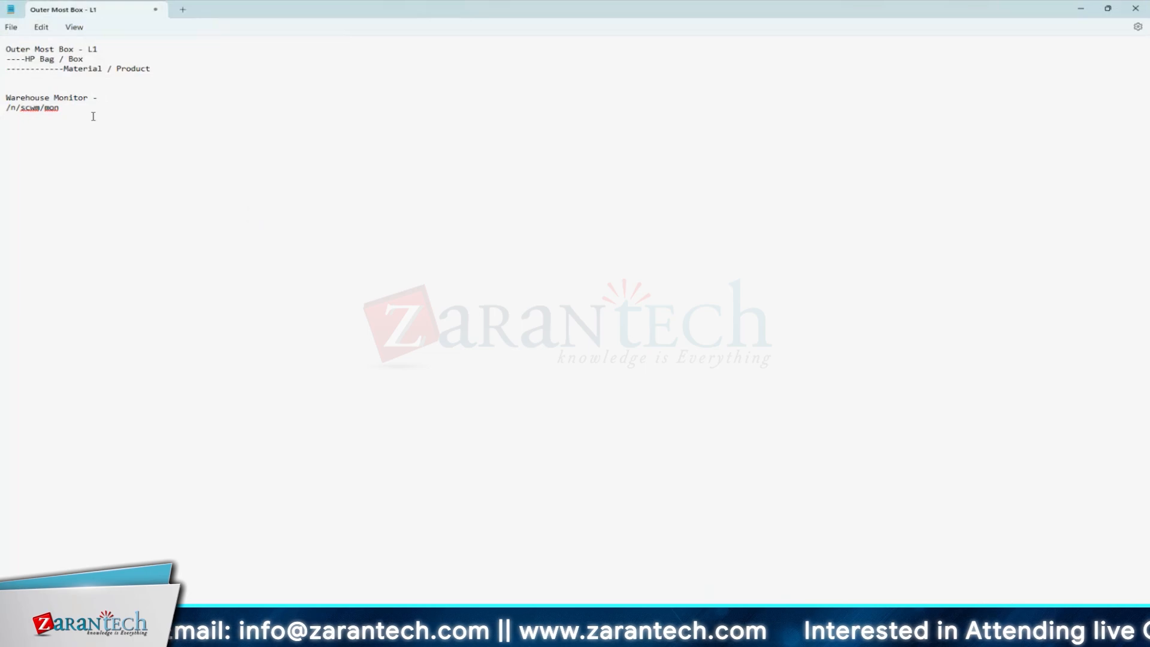
{"action": "key", "text": "alt+Tab"}
{"action": "left_click", "coordinate": [83, 29]}
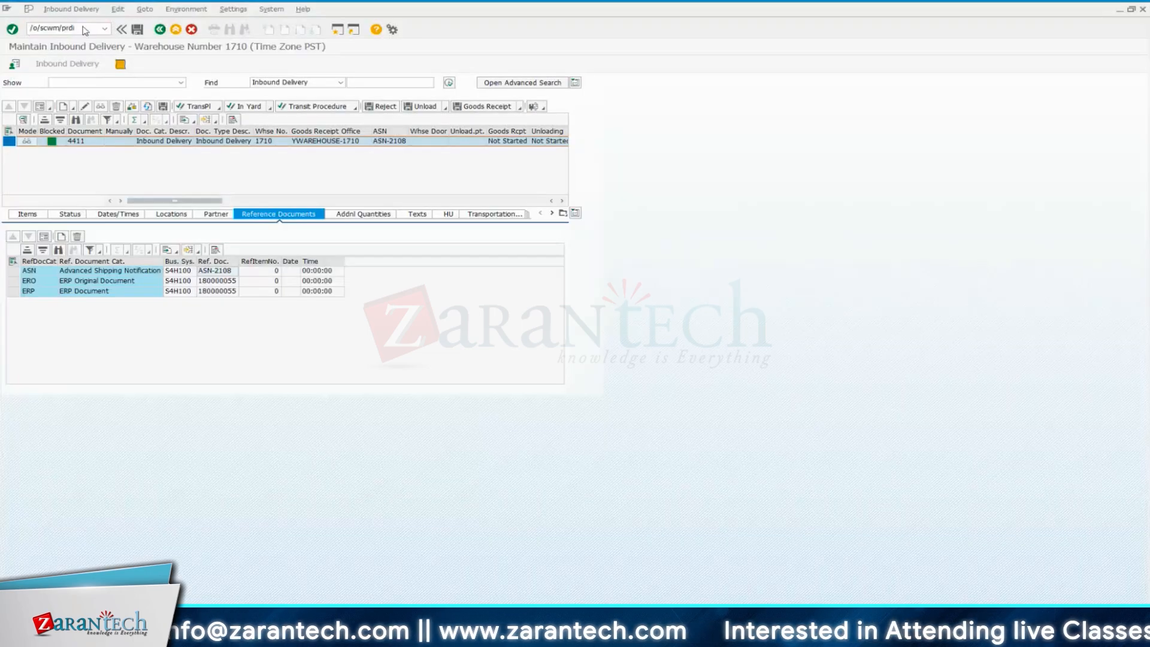
{"action": "key", "text": "Return"}
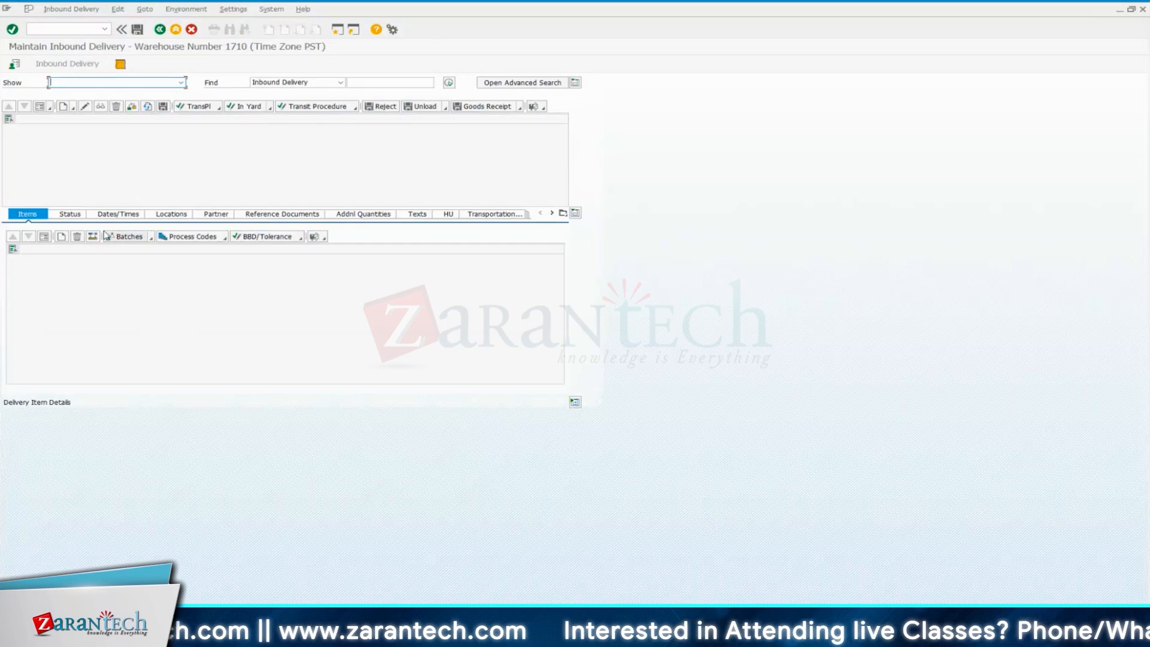
Review the available search categories for finding a delivery and set the category to Logistics Execution Delivery
{"action": "left_click", "coordinate": [340, 82]}
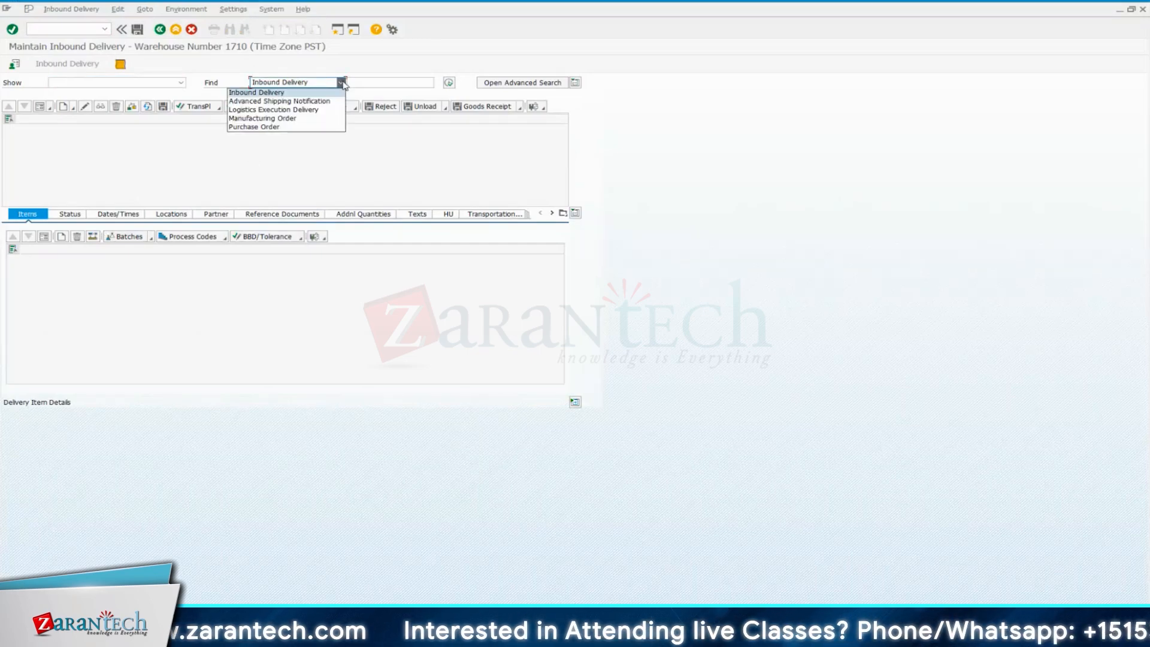
{"action": "left_click", "coordinate": [271, 93]}
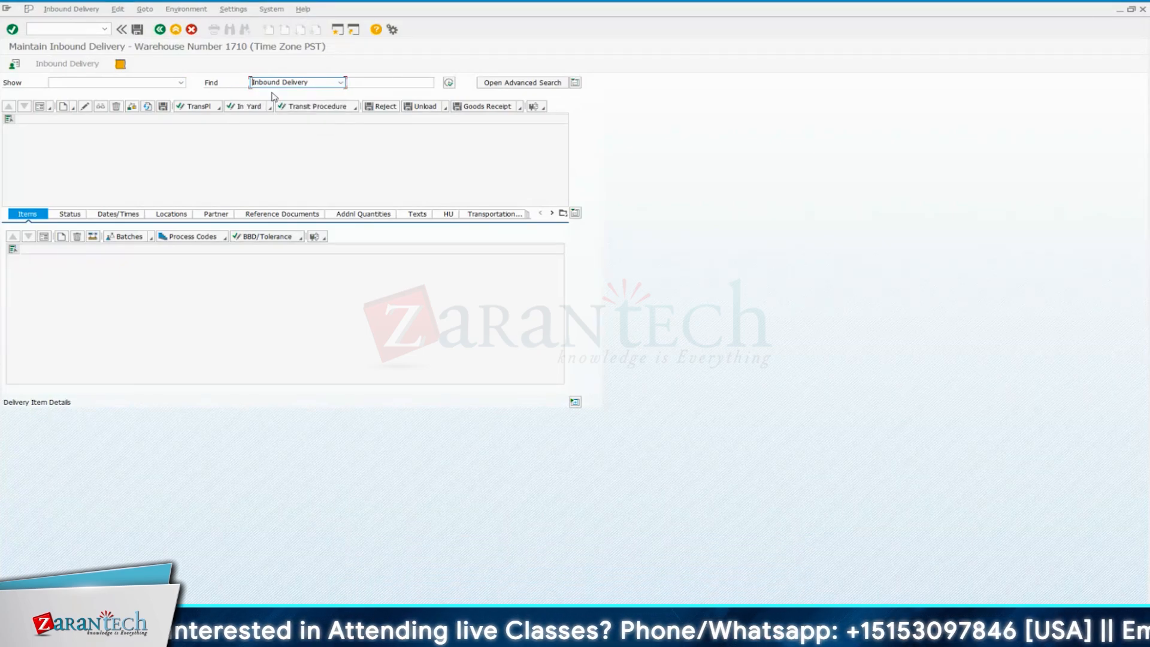
{"action": "left_click", "coordinate": [340, 82]}
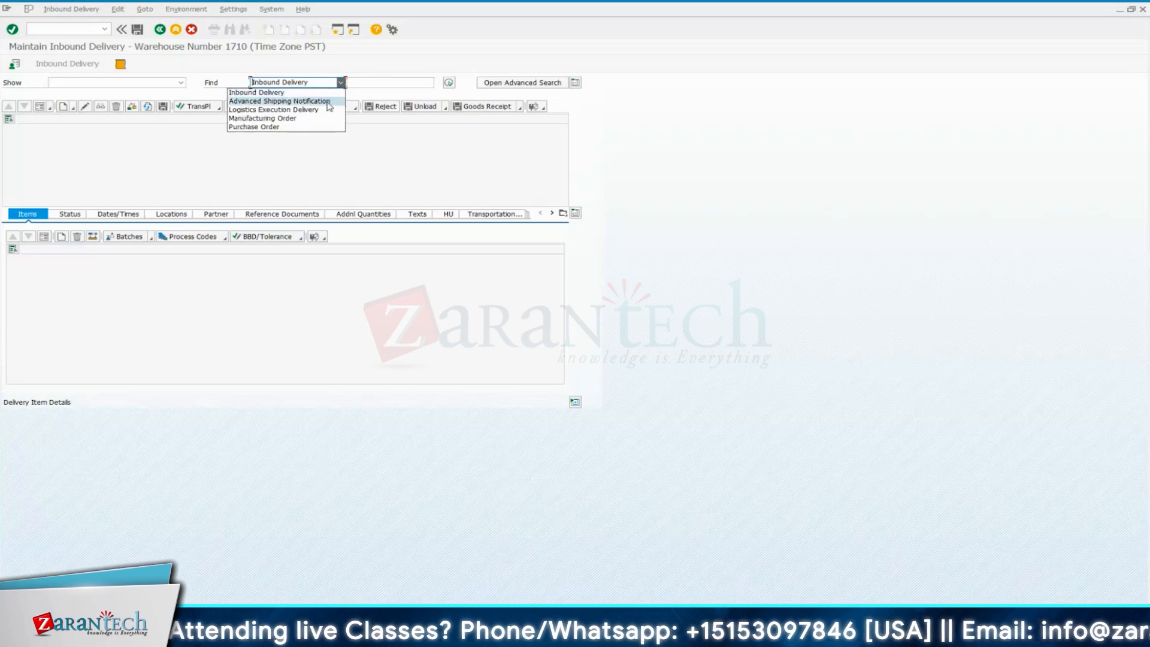
{"action": "left_click", "coordinate": [329, 103]}
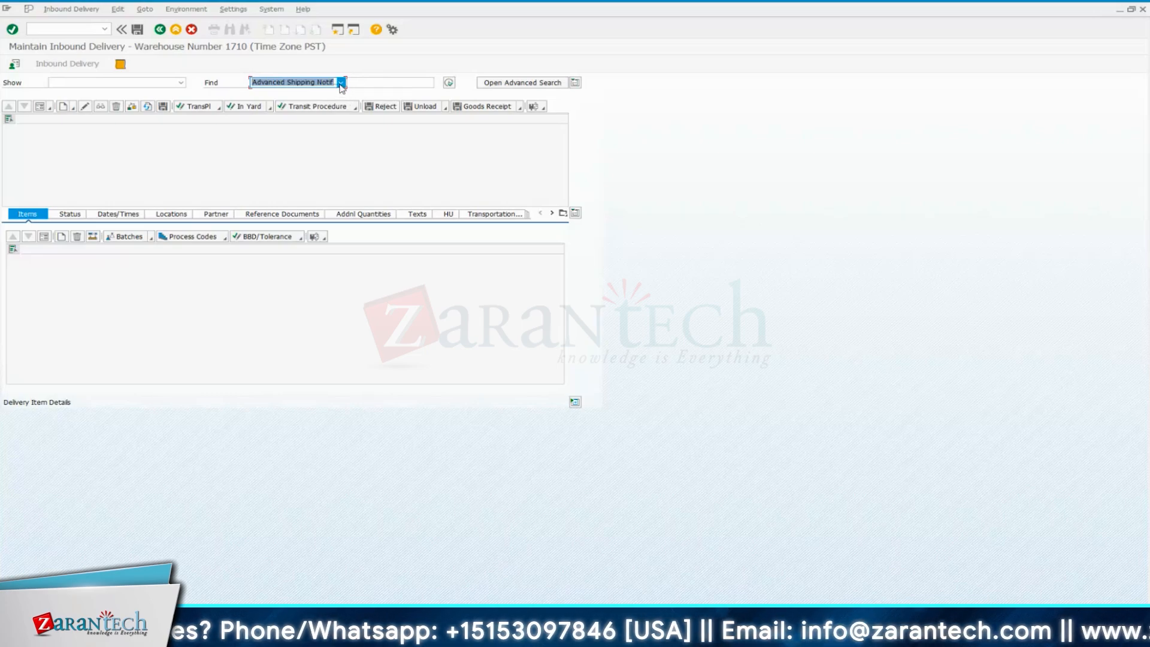
{"action": "left_click", "coordinate": [340, 82]}
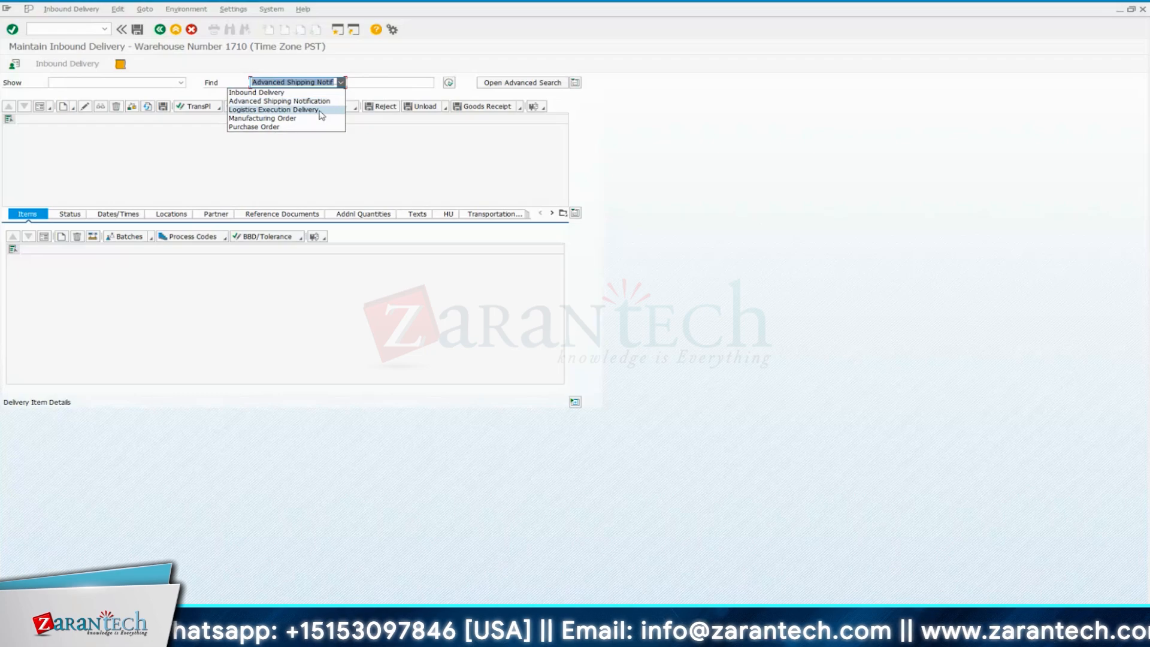
{"action": "left_click", "coordinate": [277, 111]}
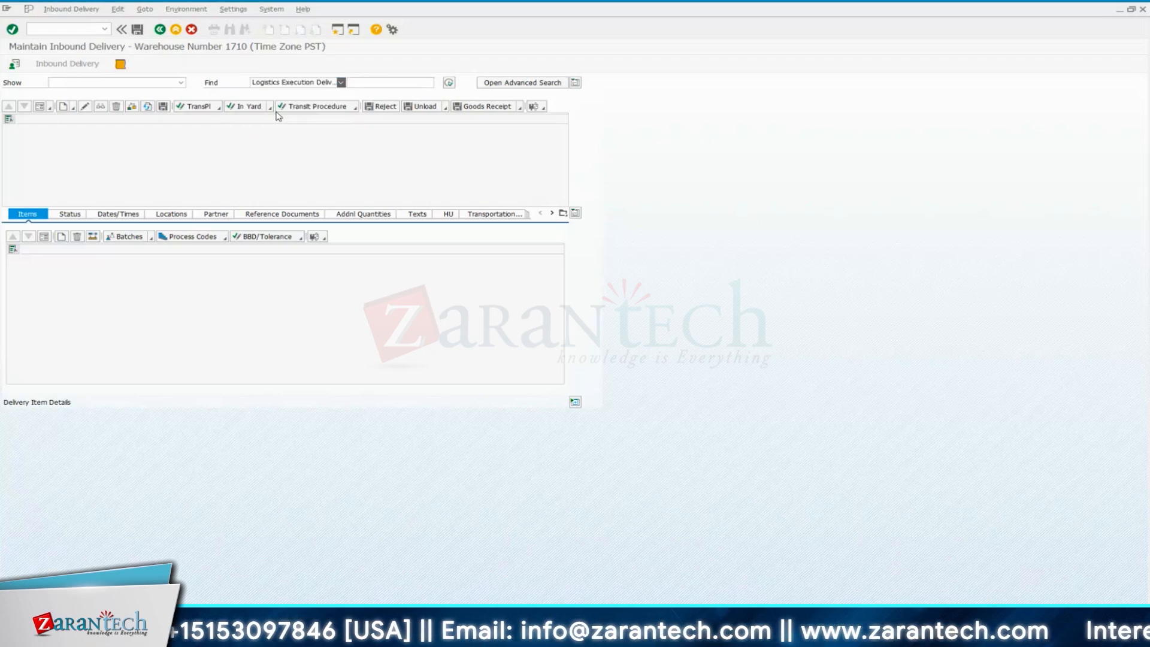
Search for the inbound delivery by its ERP delivery number 180000055
{"action": "left_click", "coordinate": [368, 81]}
{"action": "left_click", "coordinate": [368, 82]}
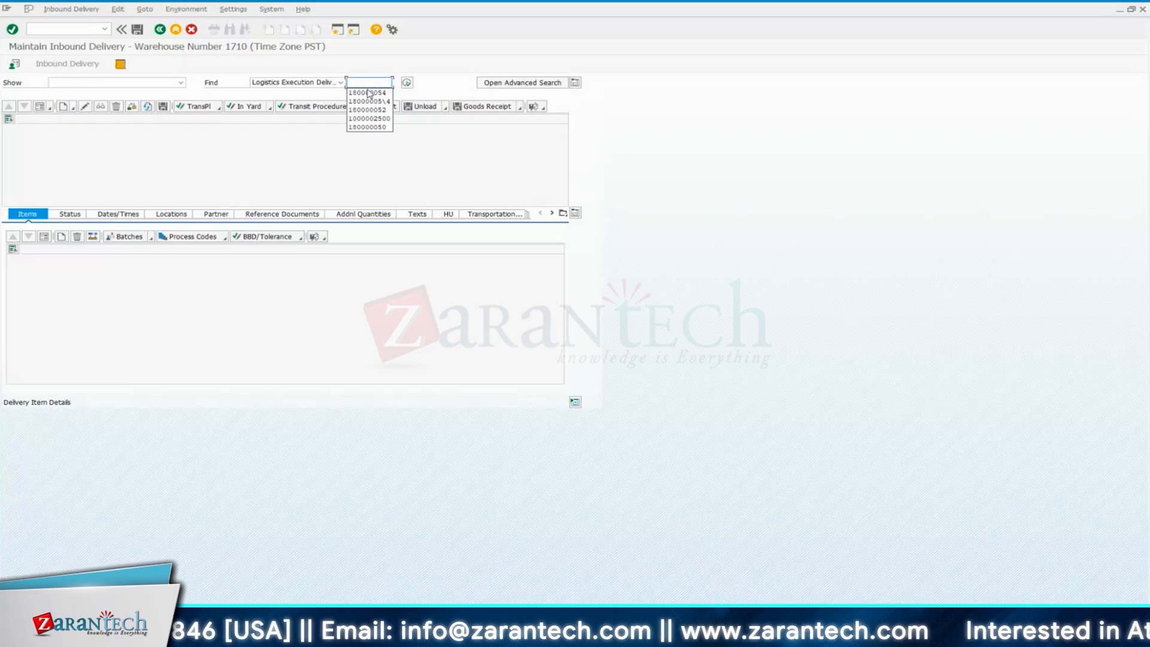
{"action": "left_click", "coordinate": [368, 93]}
{"action": "key", "text": "BackSpace"}
{"action": "type", "text": "55"}
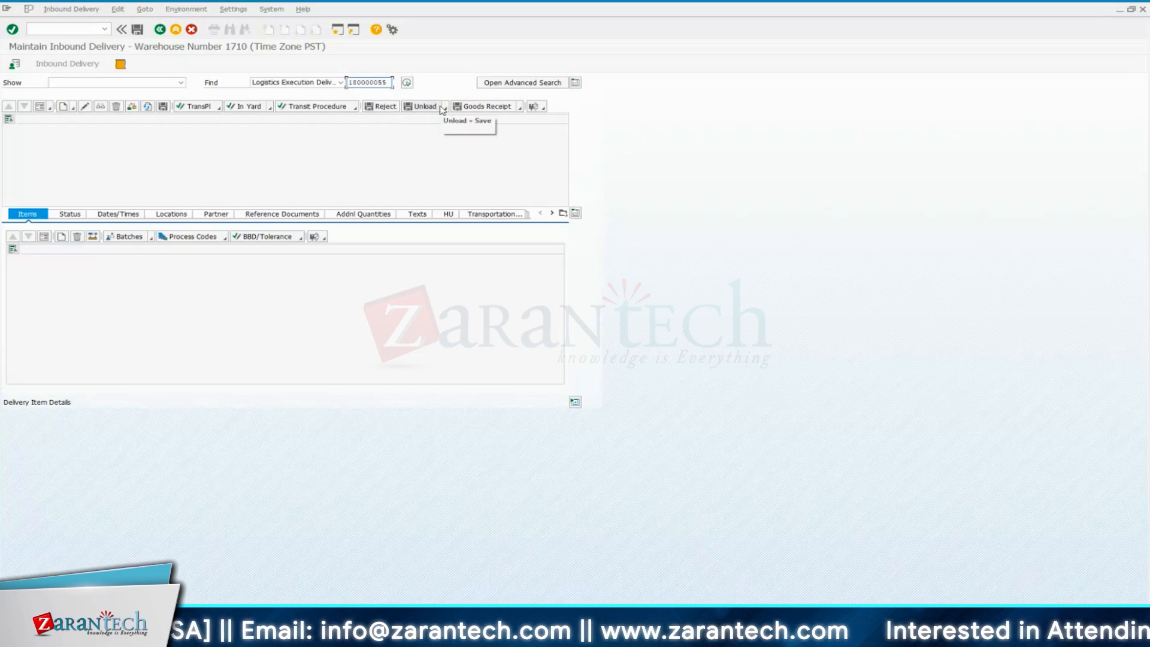
{"action": "left_click_drag", "start_coordinate": [389, 82], "coordinate": [357, 81]}
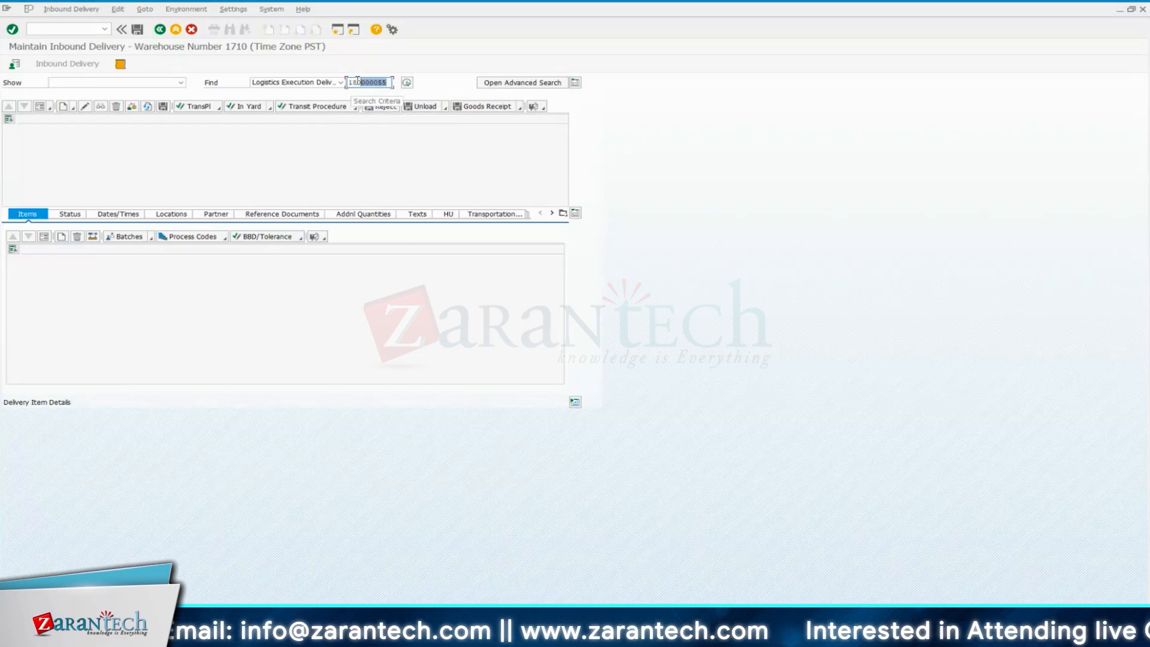
{"action": "left_click", "coordinate": [392, 86]}
{"action": "key", "text": "Return"}
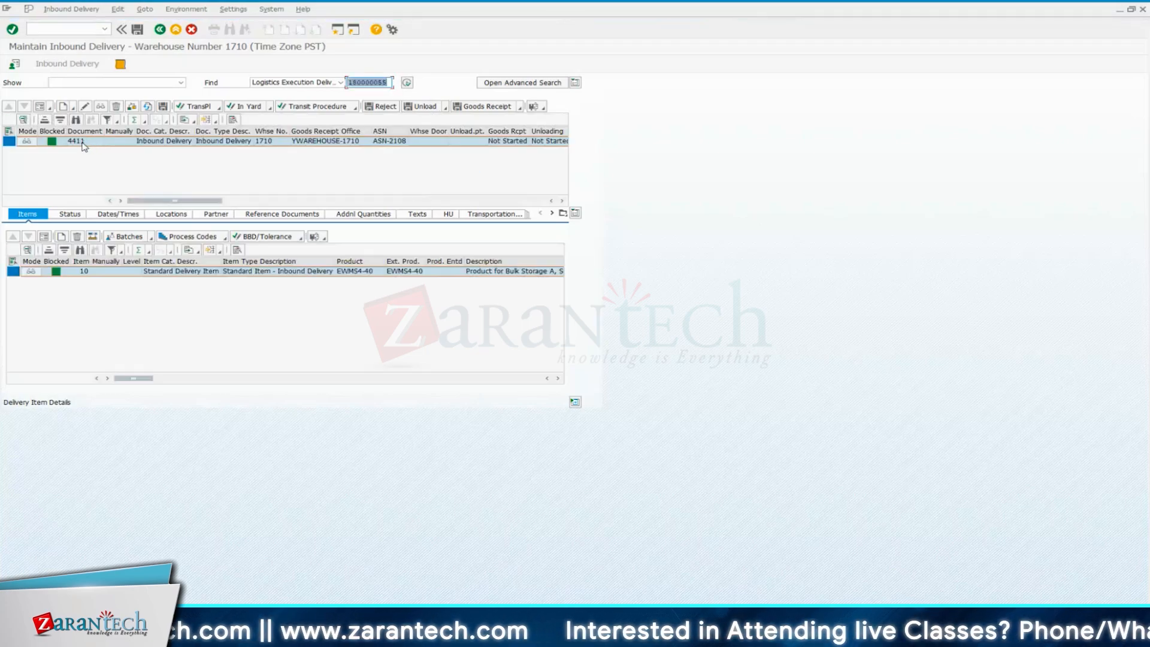
Compare the new session side by side with the original one, return to the original and check the delivery's document number
{"action": "left_click_drag", "start_coordinate": [564, 9], "coordinate": [898, 38]}
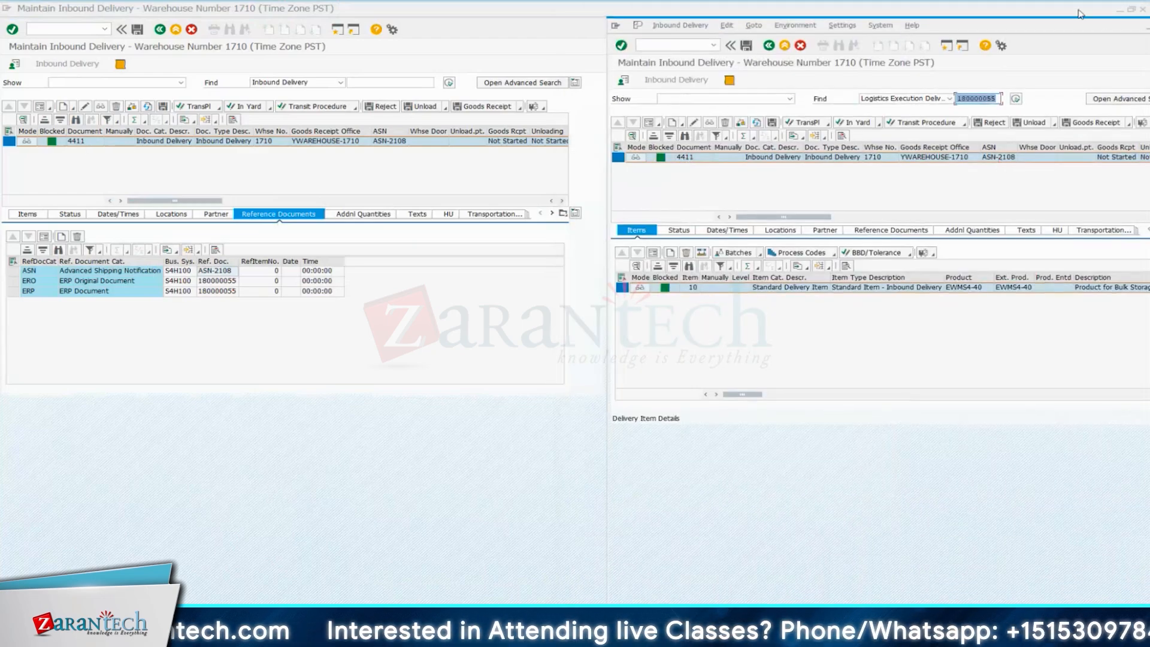
{"action": "left_click", "coordinate": [1133, 11]}
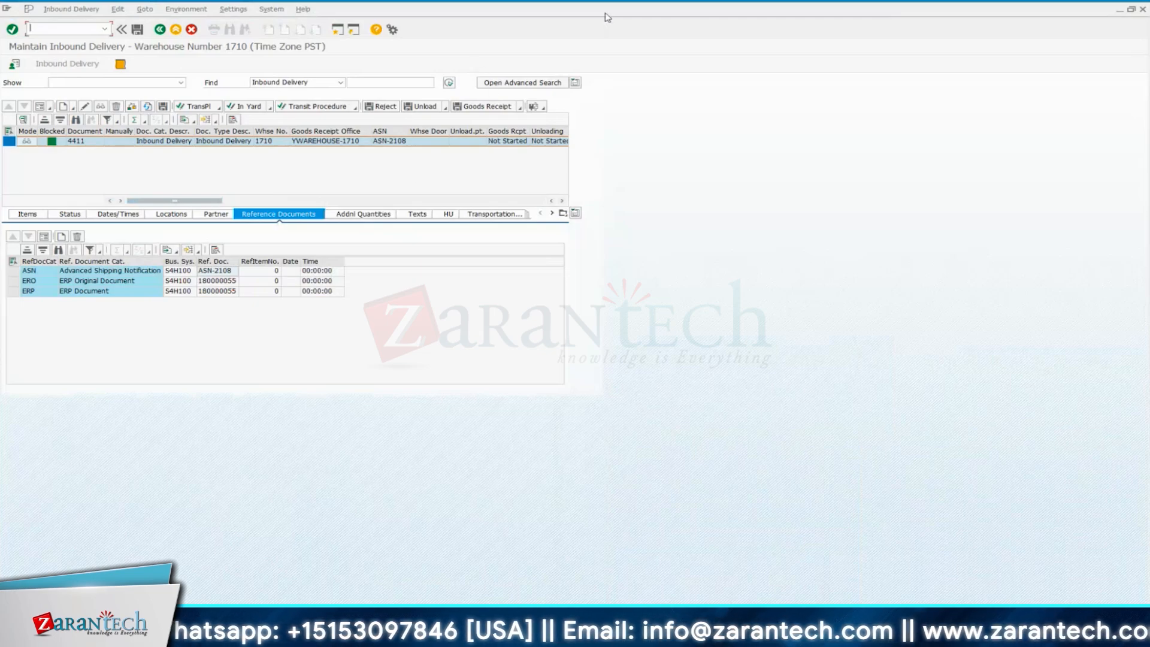
{"action": "left_click", "coordinate": [390, 84]}
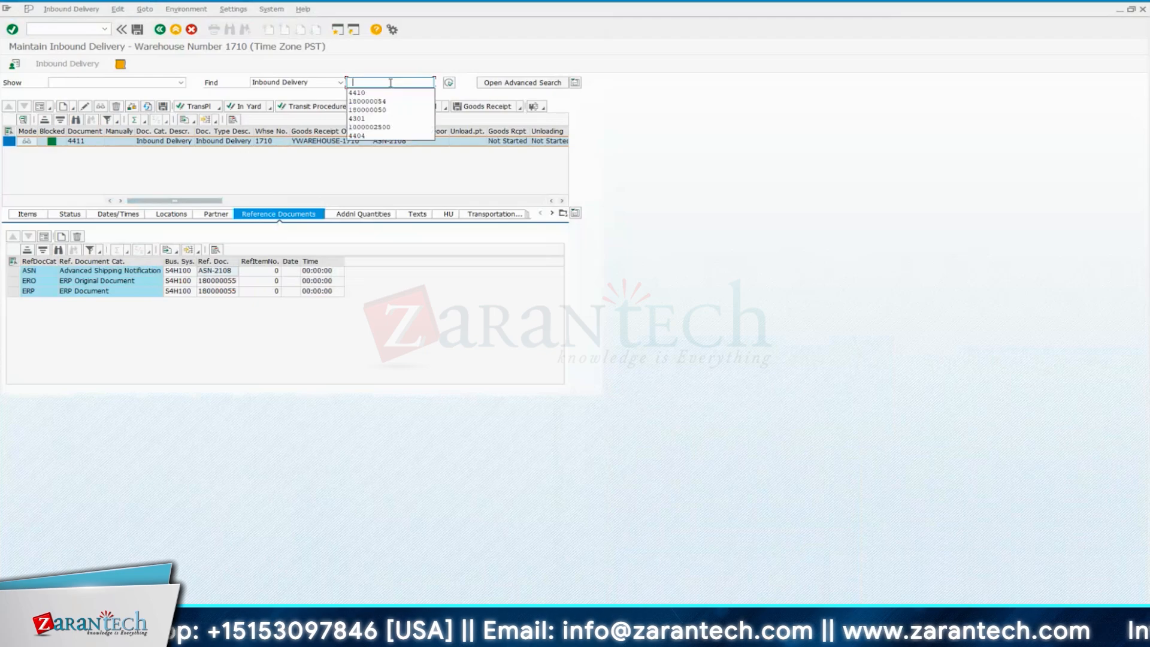
{"action": "key", "text": "Down"}
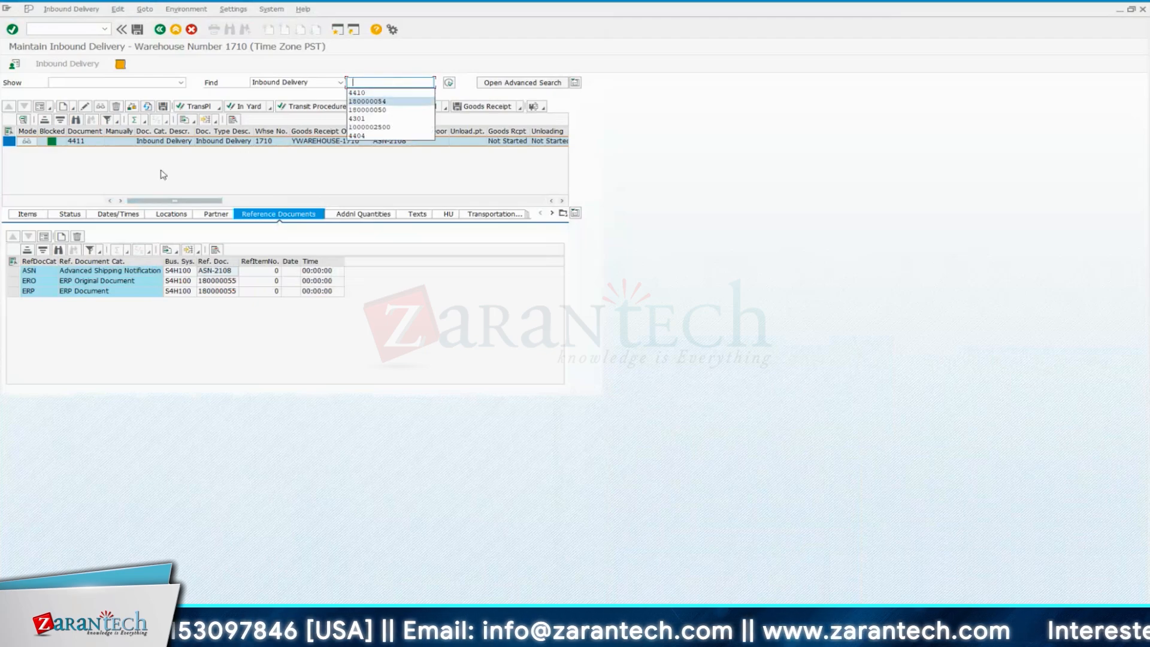
{"action": "left_click", "coordinate": [160, 170]}
{"action": "left_click", "coordinate": [80, 144]}
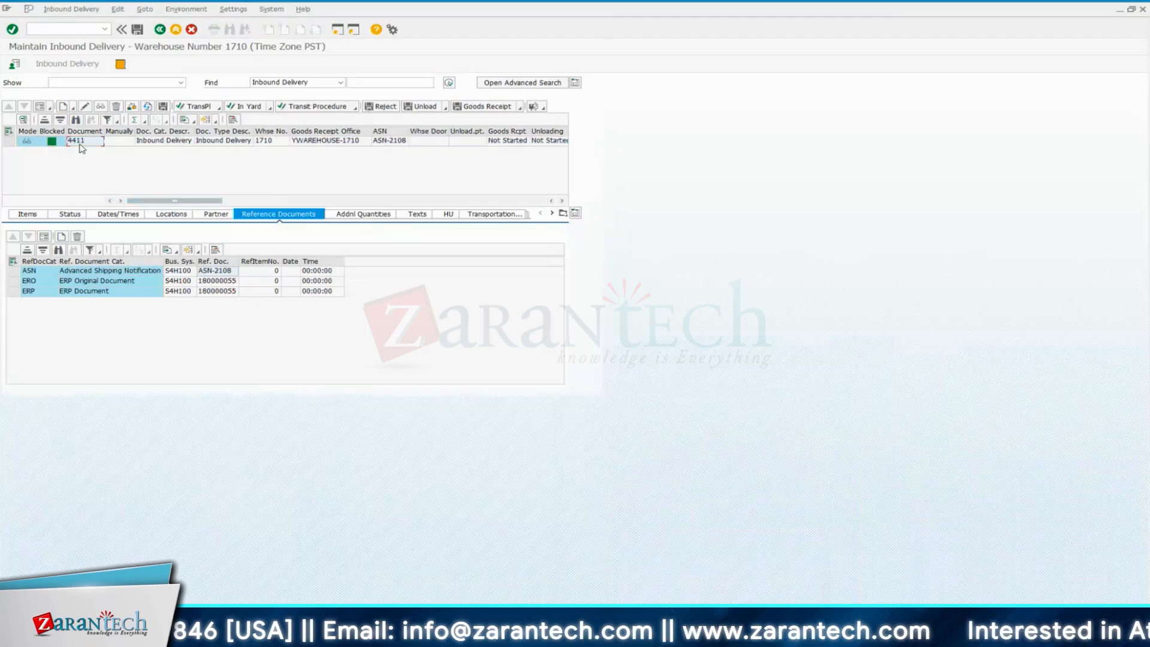
Check the advanced shipping notification entry and its reference document among the delivery's reference documents
{"action": "mouse_move", "coordinate": [832, 582]}
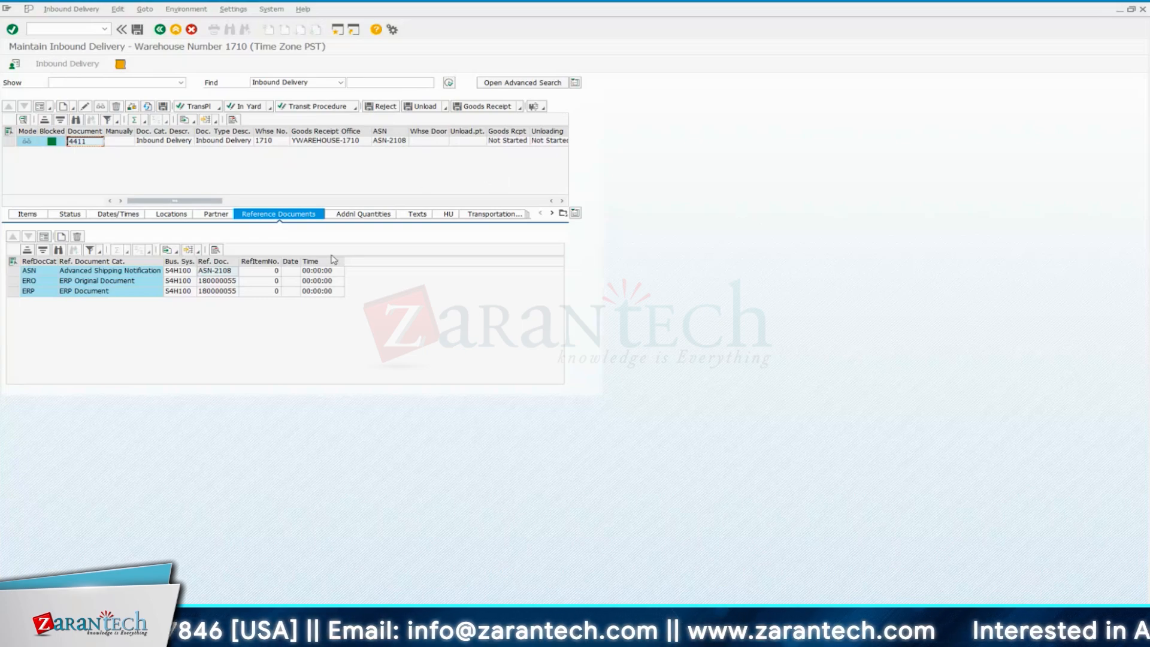
{"action": "left_click", "coordinate": [18, 270]}
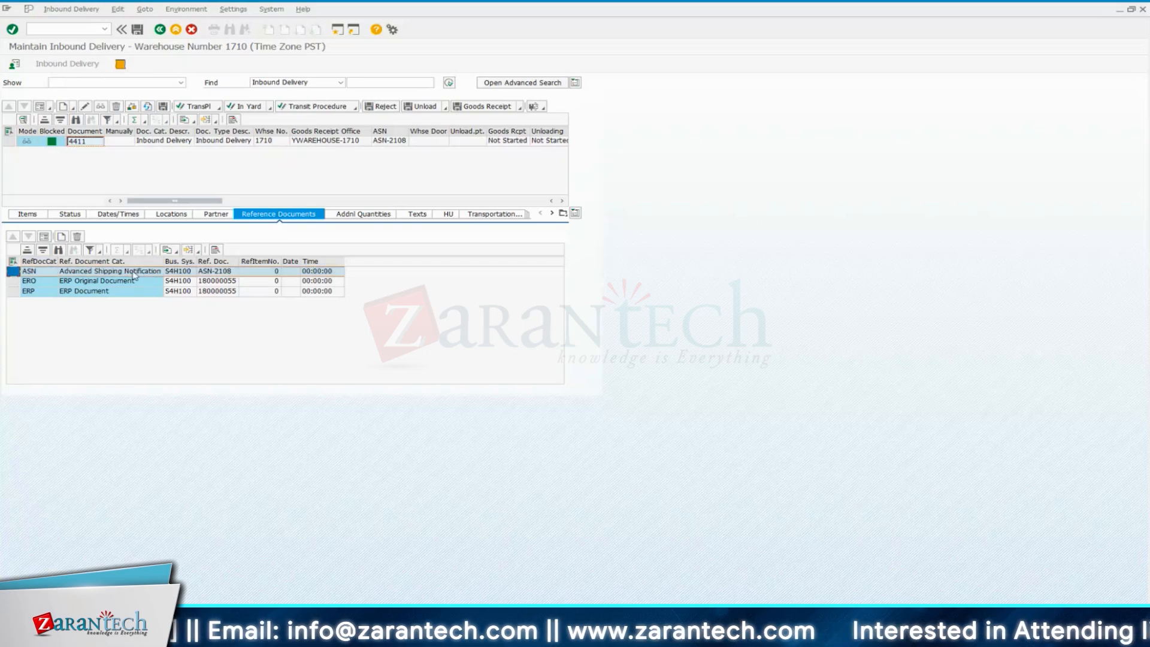
{"action": "left_click", "coordinate": [228, 273]}
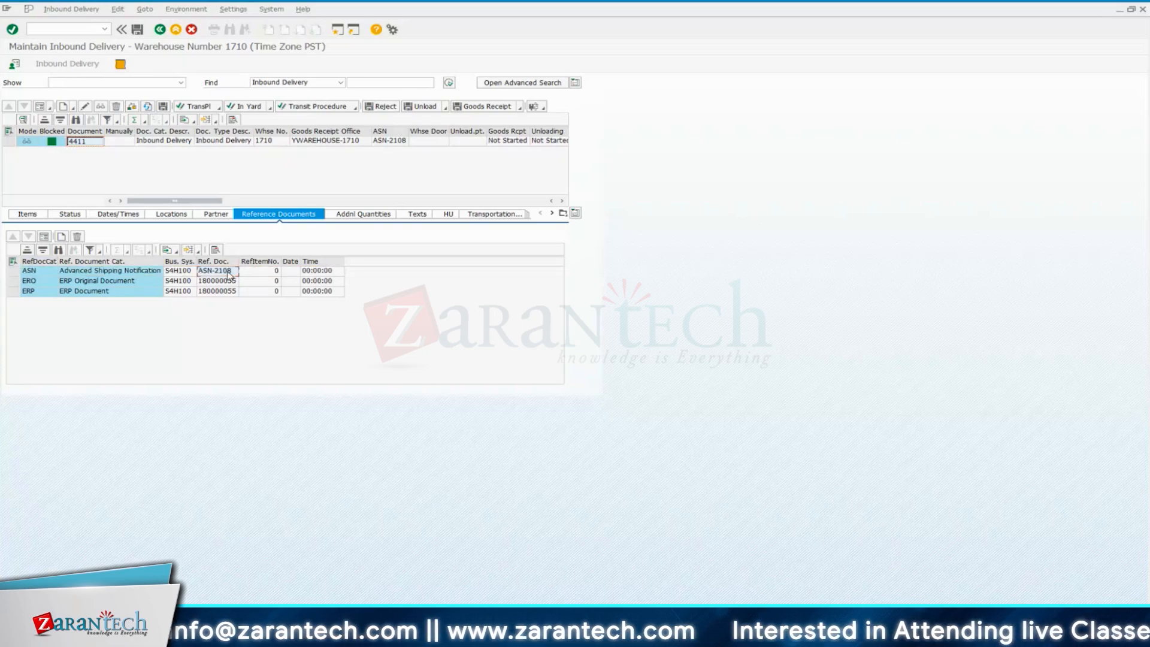